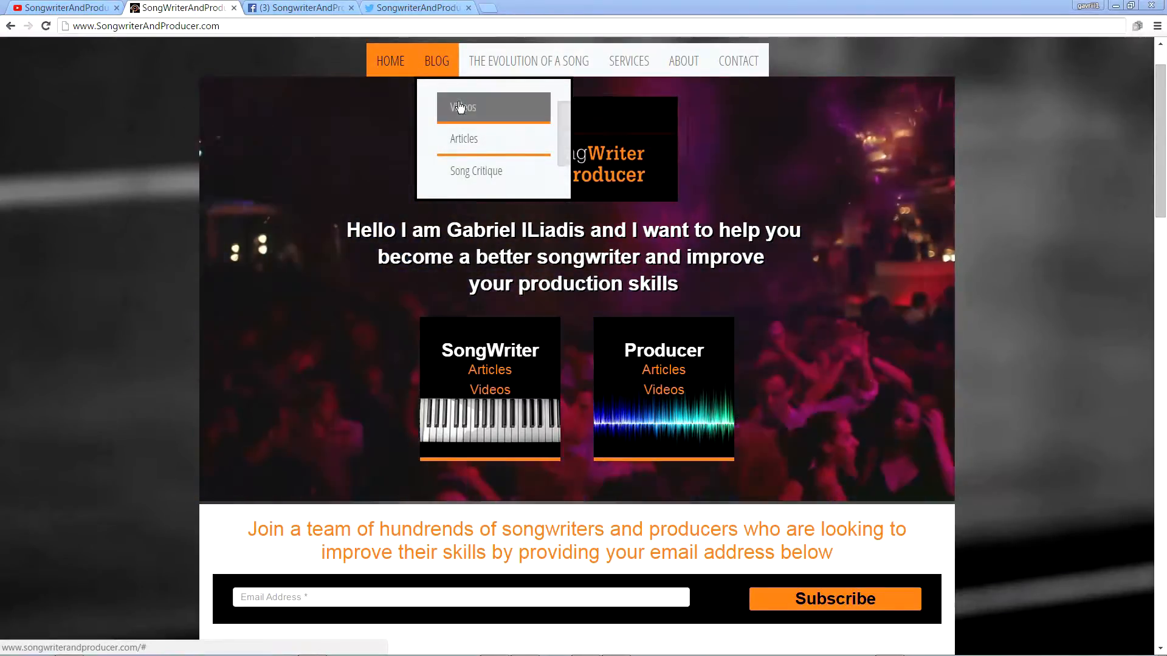
Open the website's Blog page from its Videos, Articles and Song Critique categories and look through the featured posts
mouse_move(459, 107)
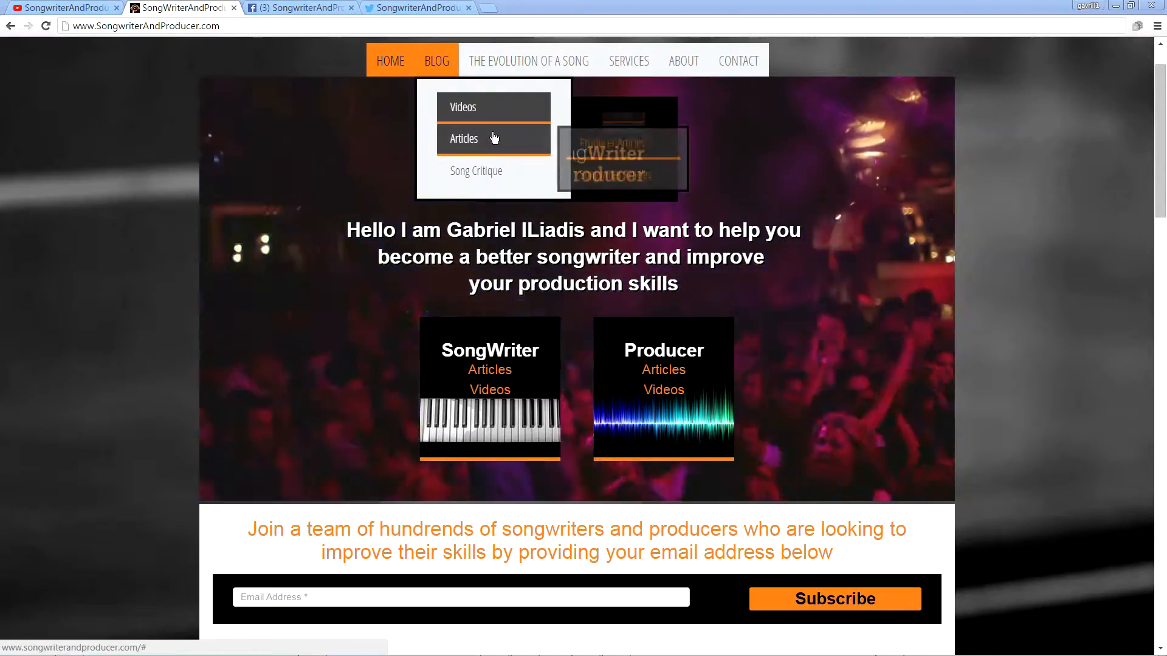
mouse_move(494, 138)
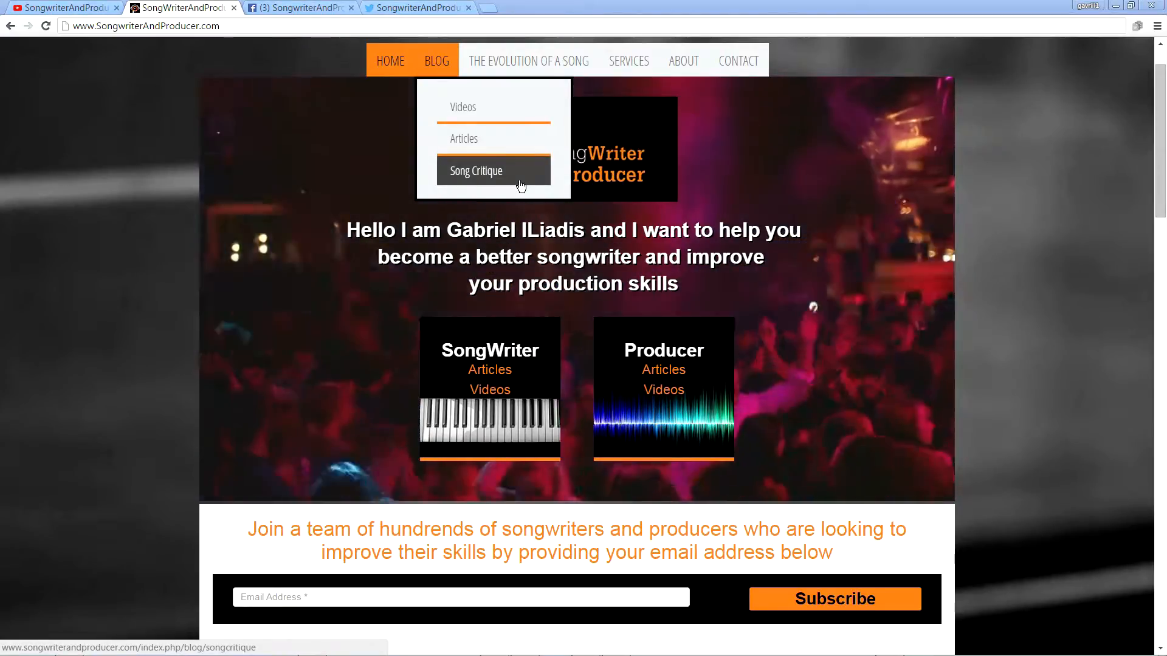
left_click(436, 61)
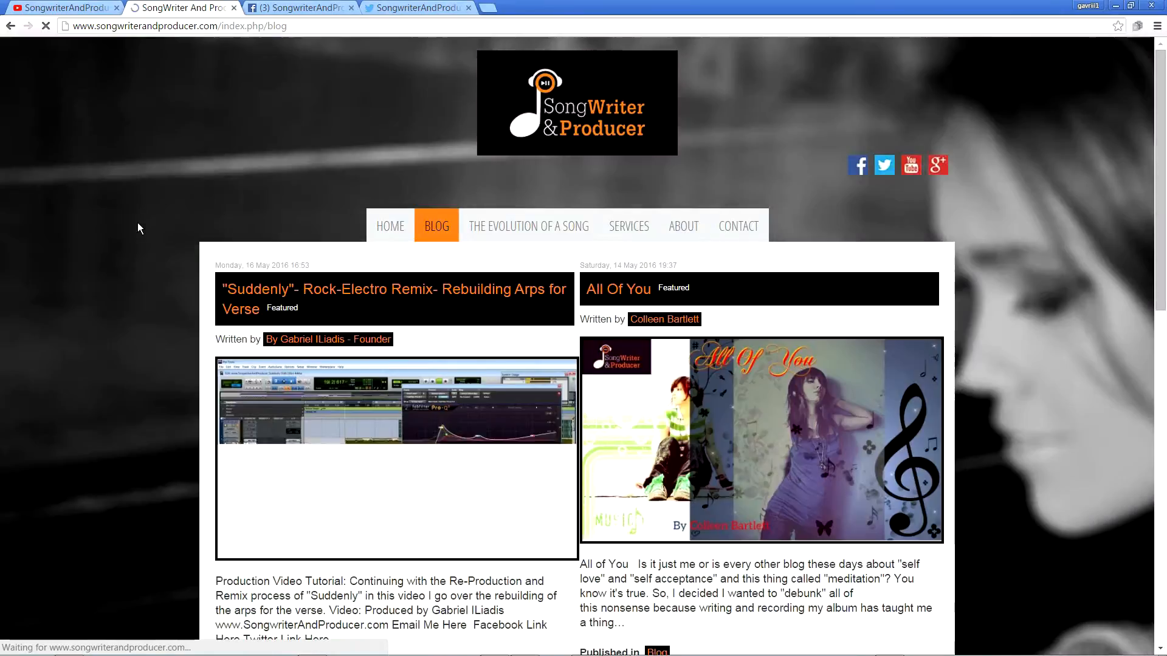
scroll(138, 222, "down", 2)
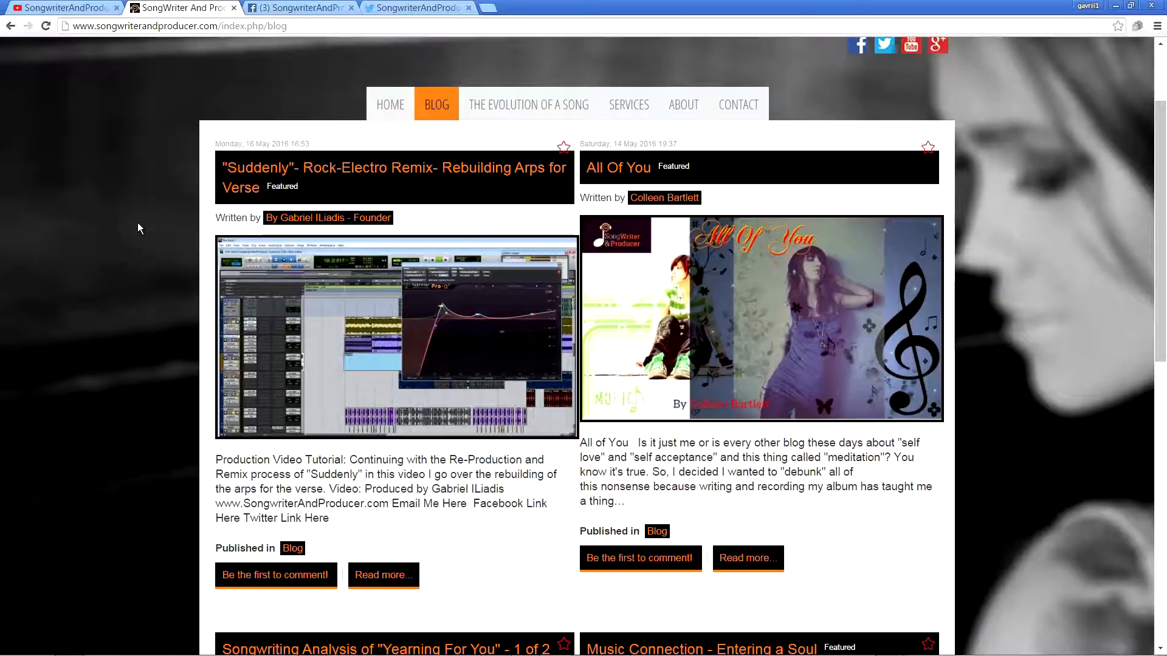
scroll(138, 223, "down", 8)
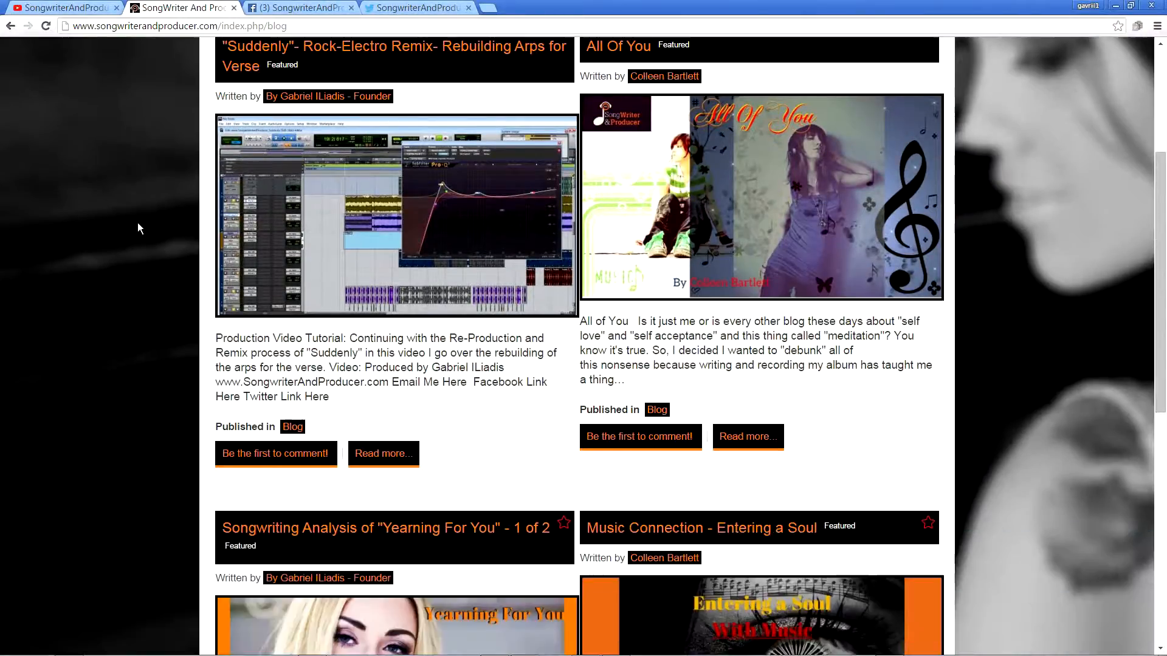
scroll(137, 222, "down", 3)
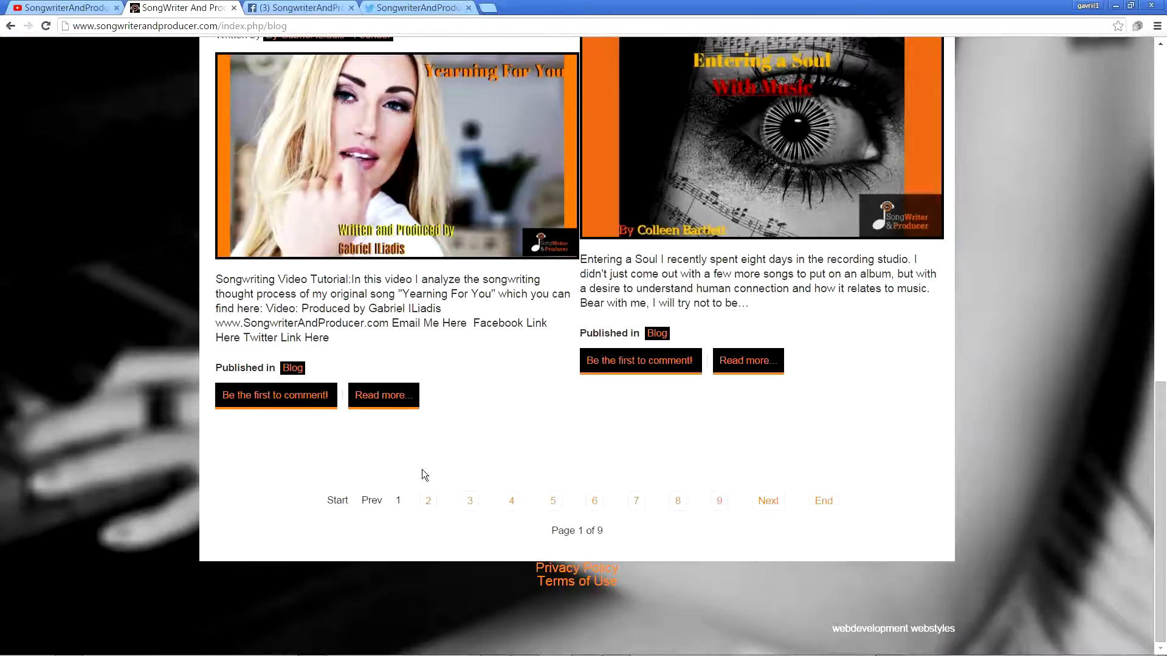
Open page 2 of the blog listing and look through its posts
left_click(428, 502)
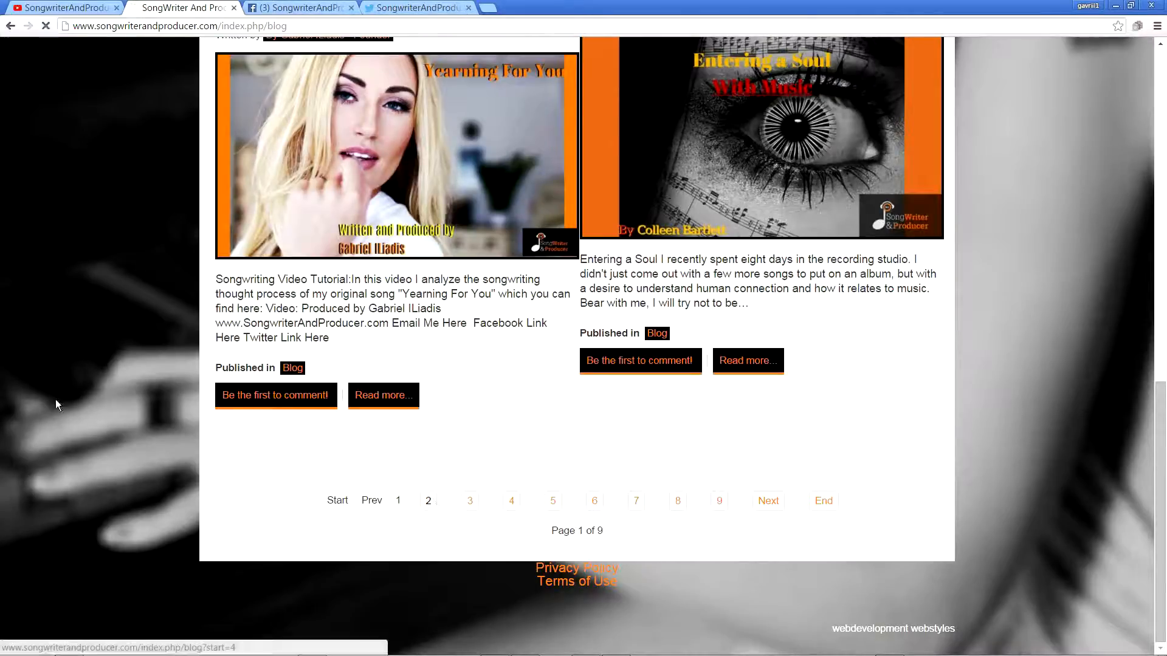
scroll(51, 430, "down", 3)
scroll(51, 430, "down", 10)
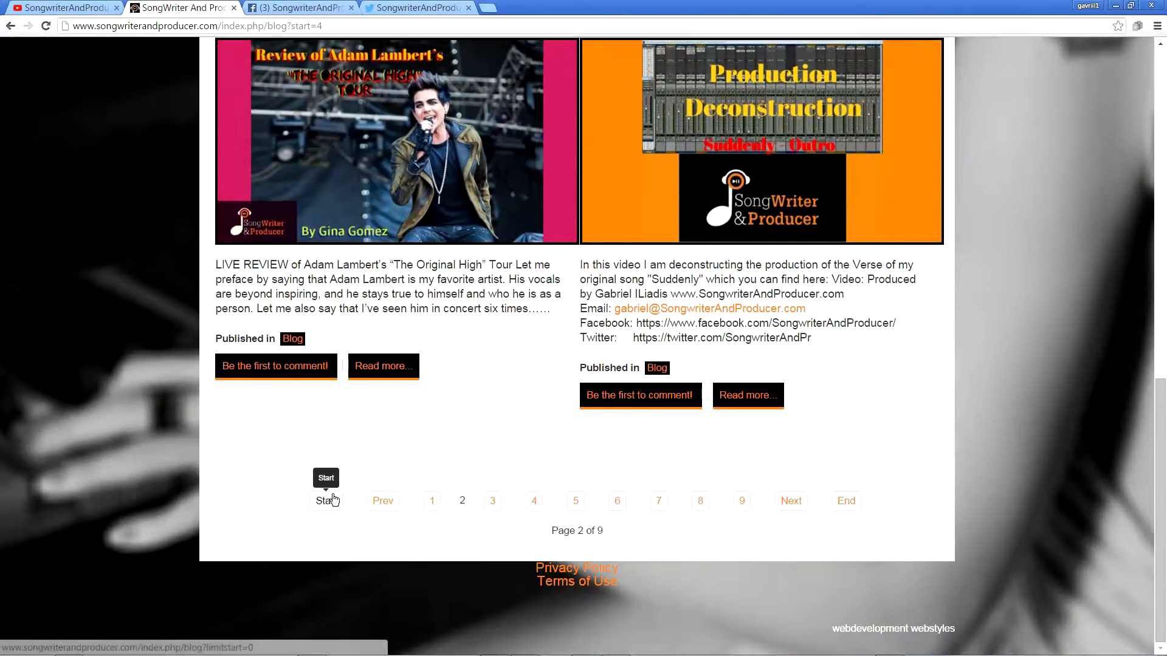
scroll(331, 495, "up", 8)
scroll(563, 445, "up", 5)
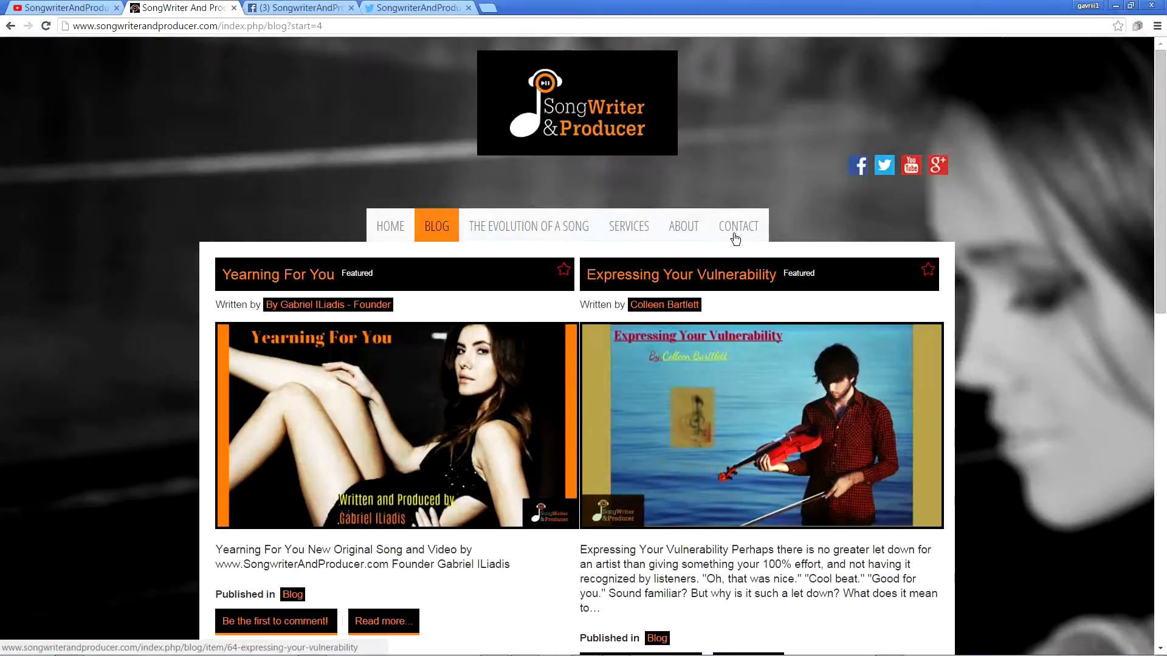
Open the founder's bio in the About section and review the contact e-mail and the original songs
left_click(683, 227)
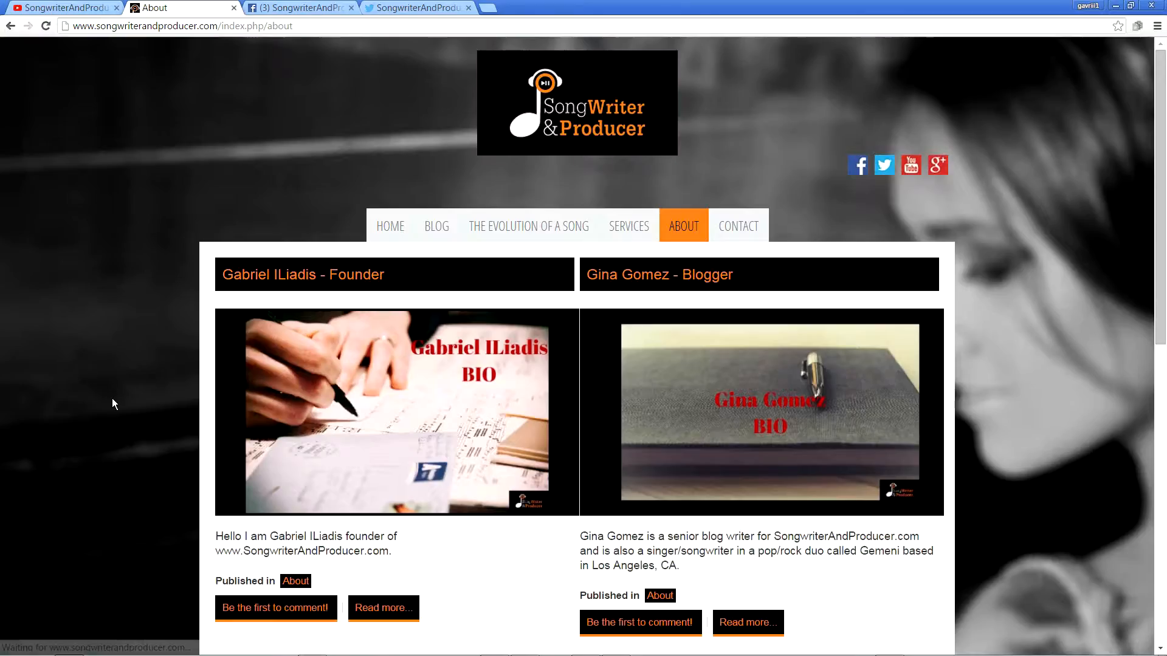
scroll(123, 406, "down", 1)
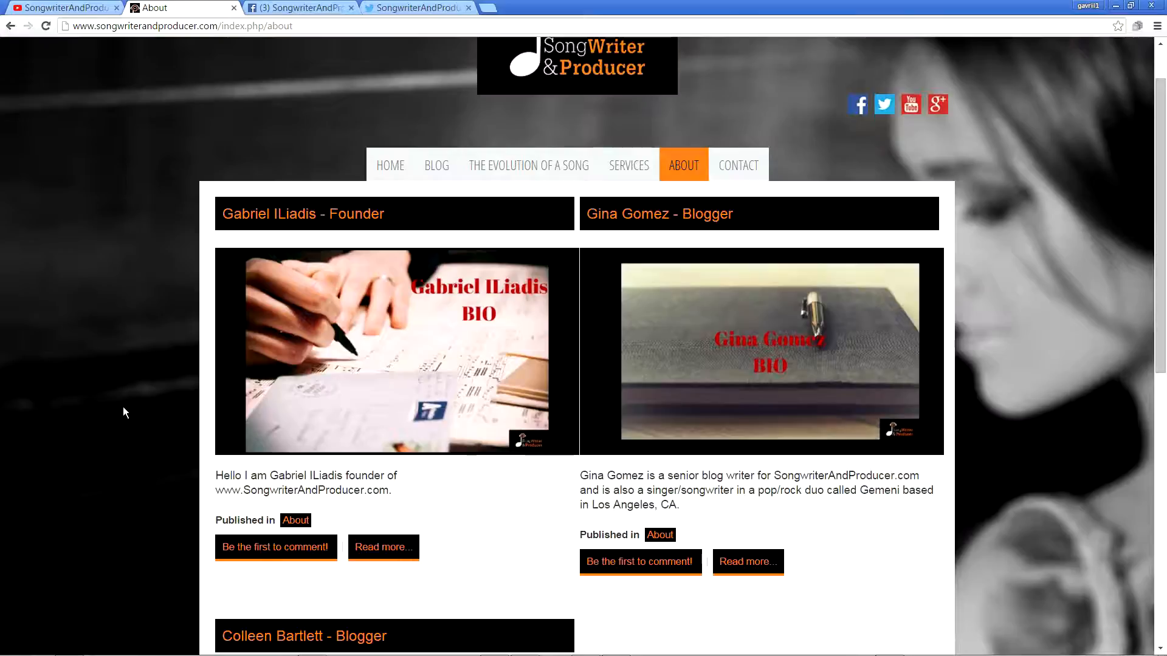
left_click(243, 214)
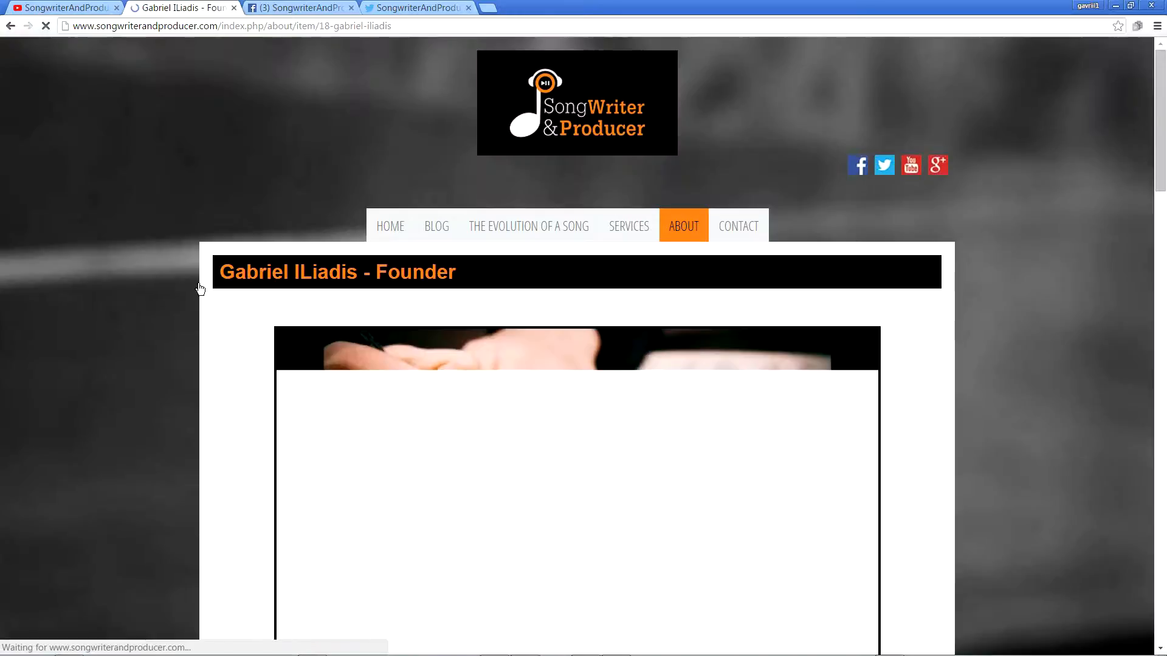
scroll(160, 326, "down", 15)
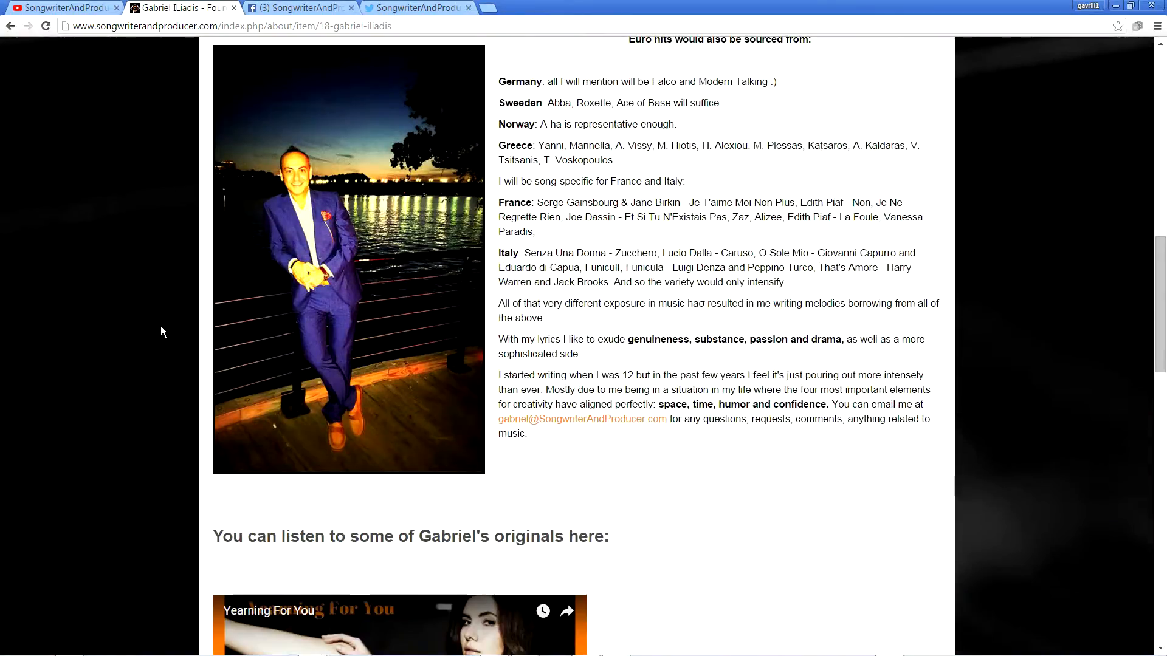
left_click_drag(492, 426, 509, 424)
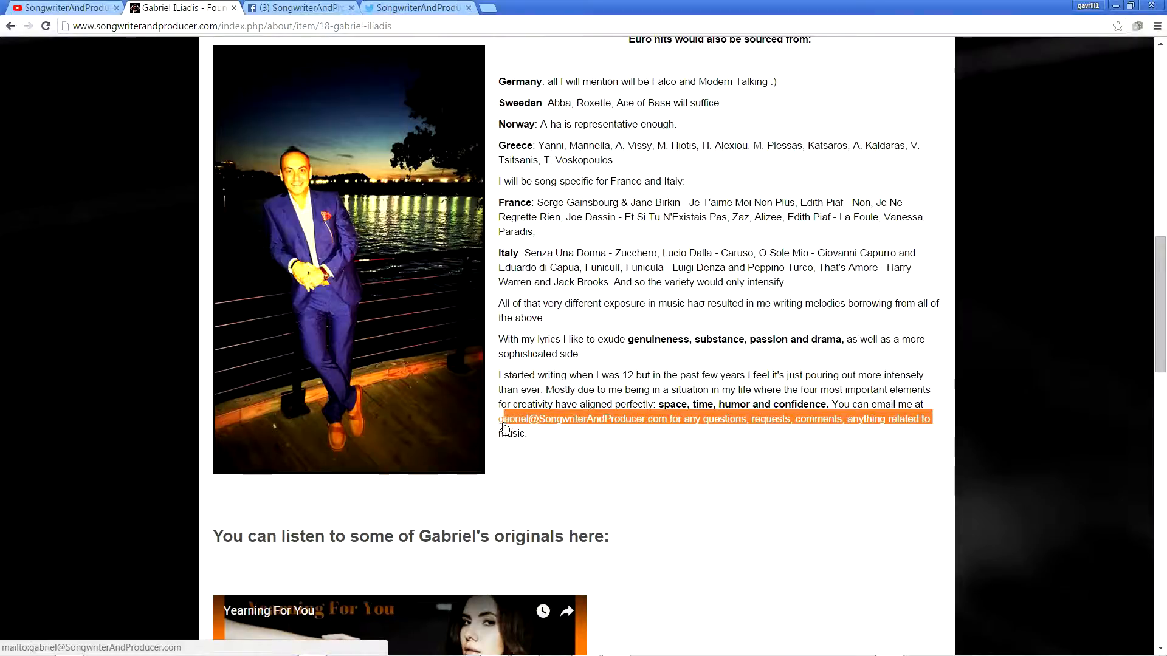
left_click(530, 440)
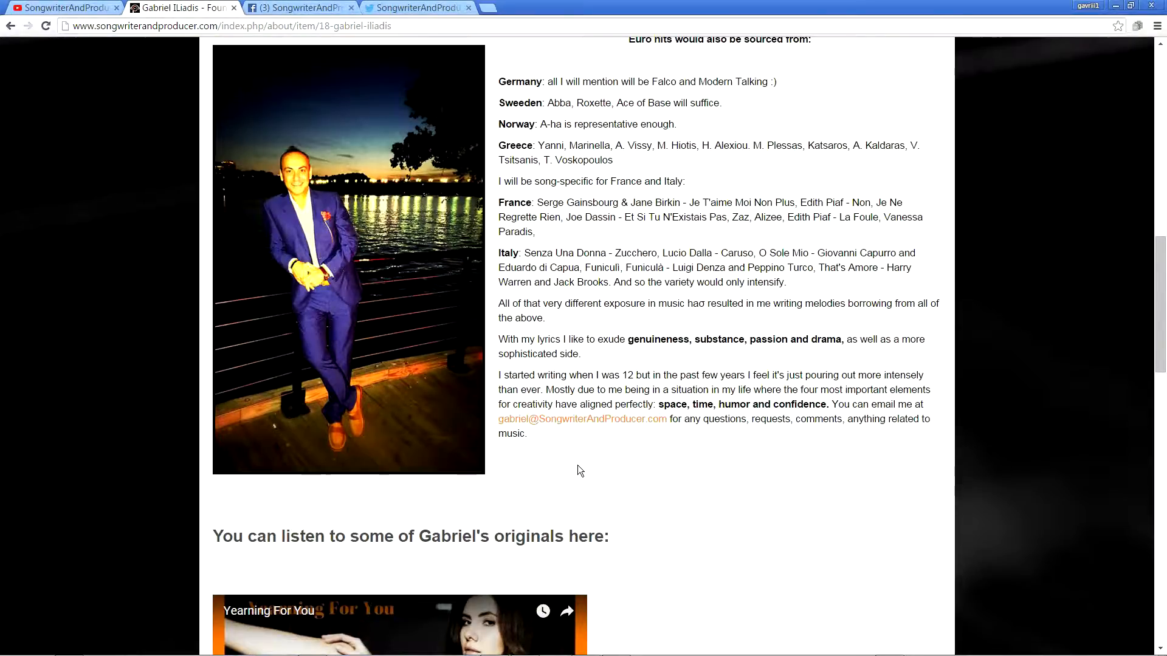
scroll(87, 399, "down", 4)
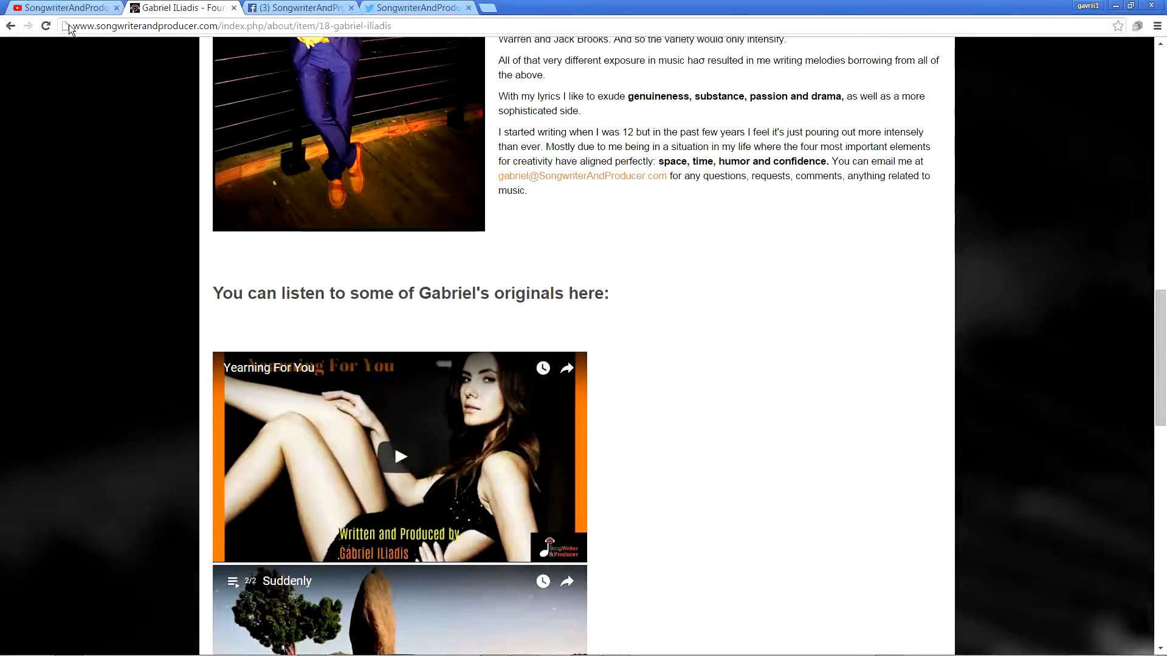
Switch to the YouTube channel and open the song "Suddenly" from the Originals playlist
left_click(66, 7)
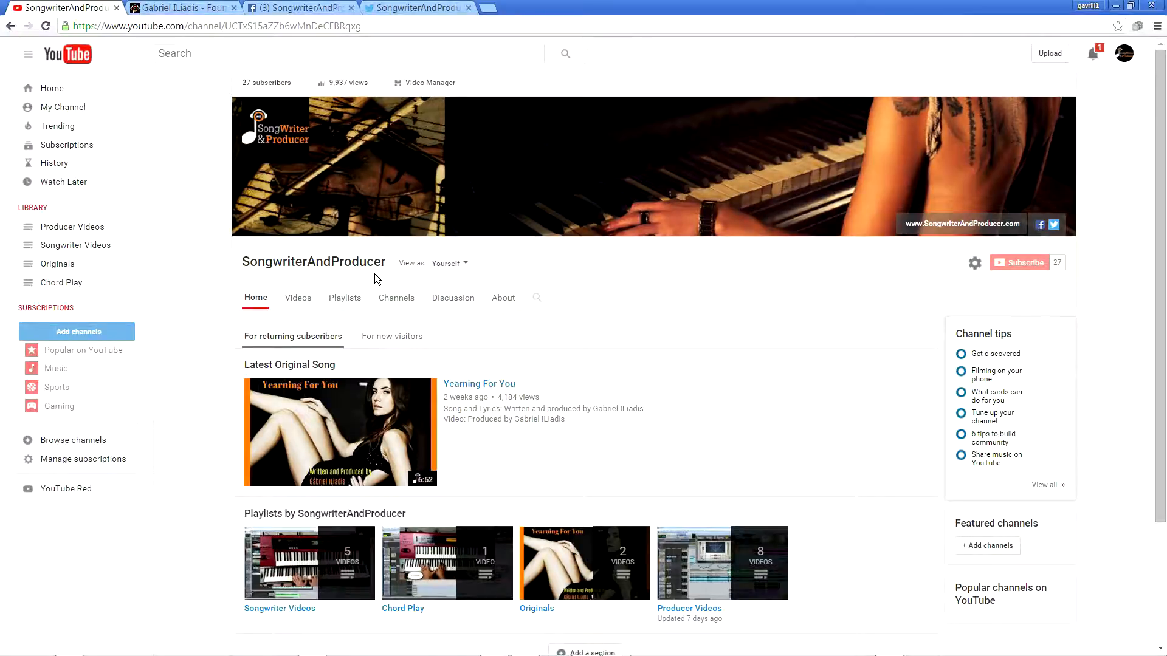
left_click(546, 611)
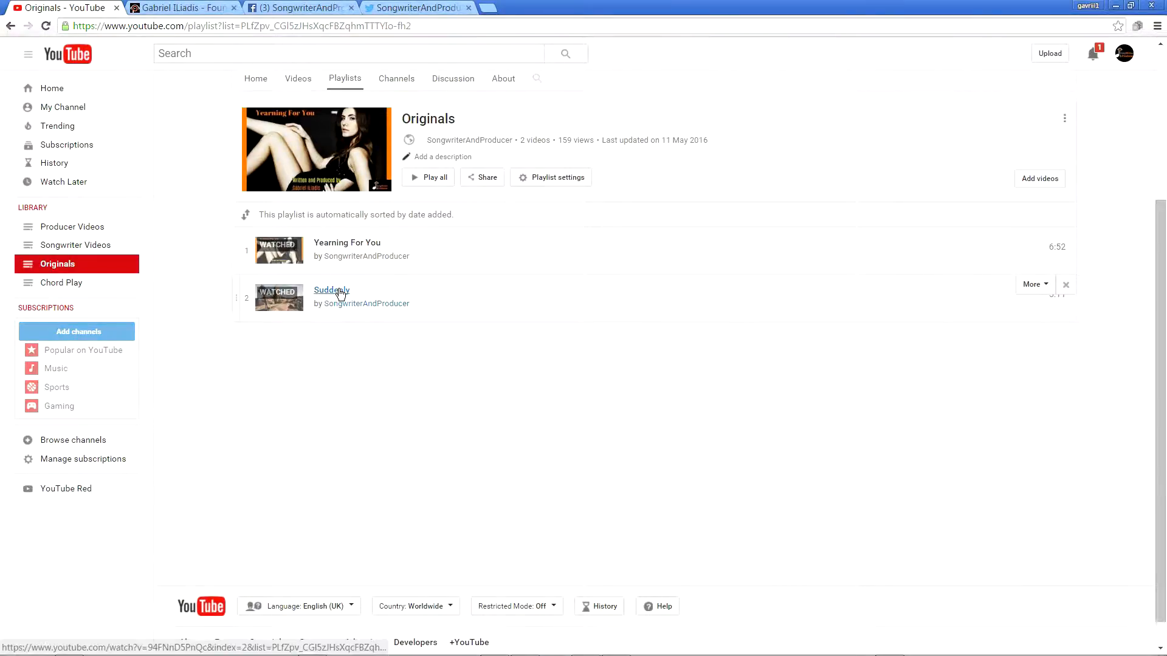
left_click(339, 292)
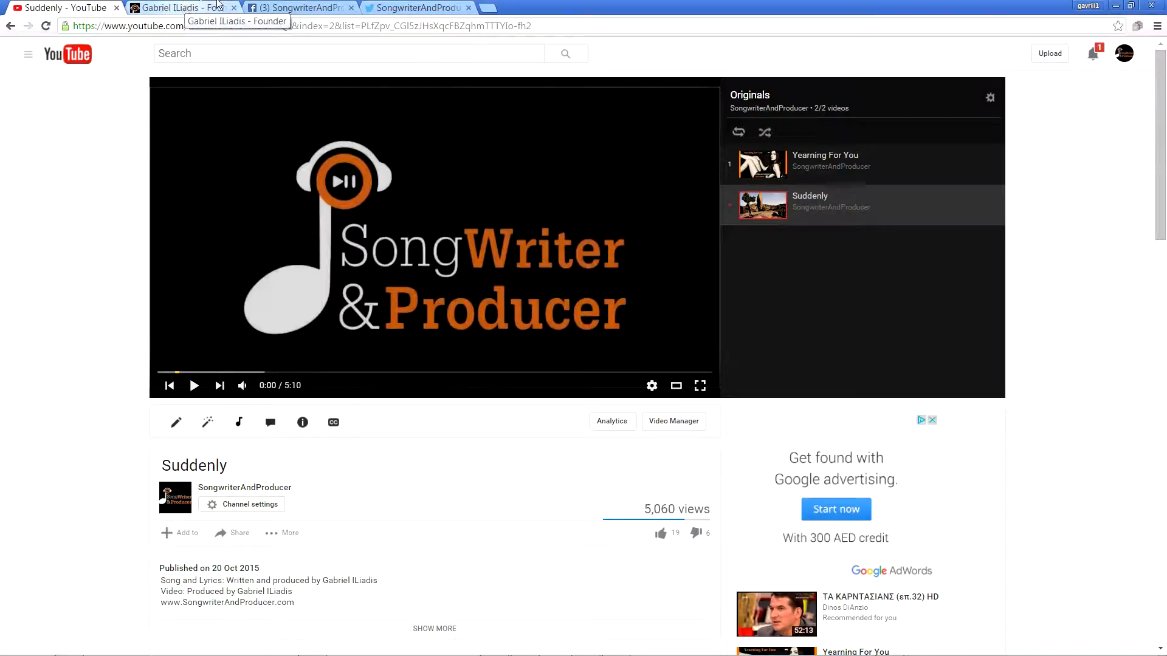
Switch to the SongwriterAndProducer.com Facebook page, read its latest post about the Prince engineer interview, and switch to the Twitter page
left_click(298, 8)
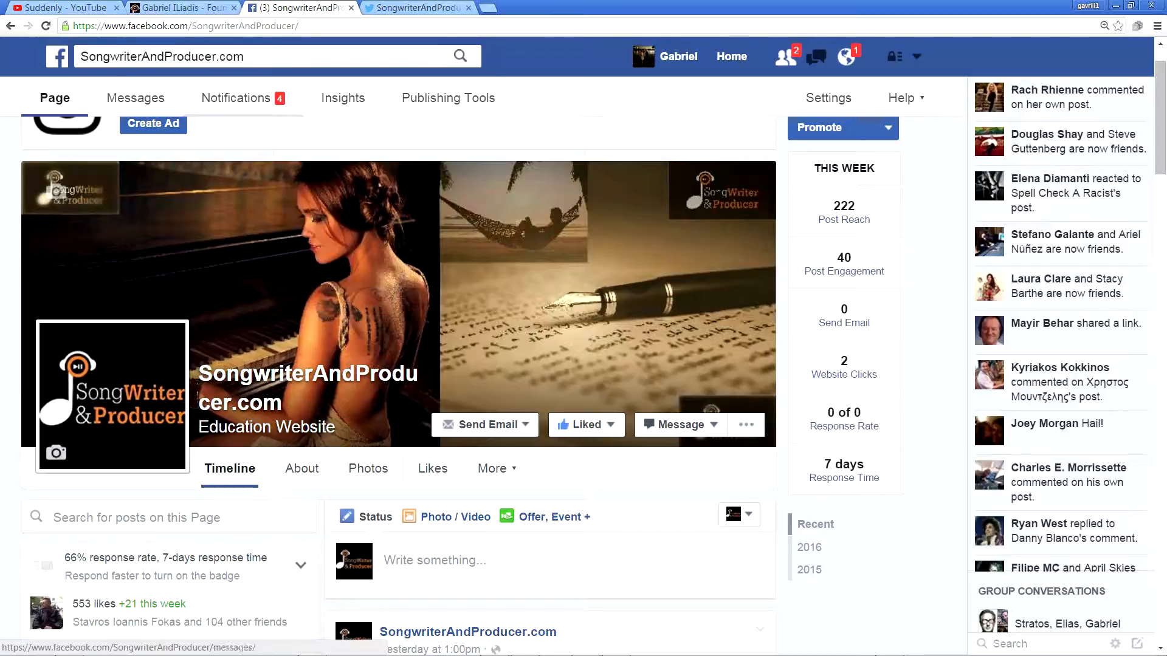
scroll(1, 372, "down", 7)
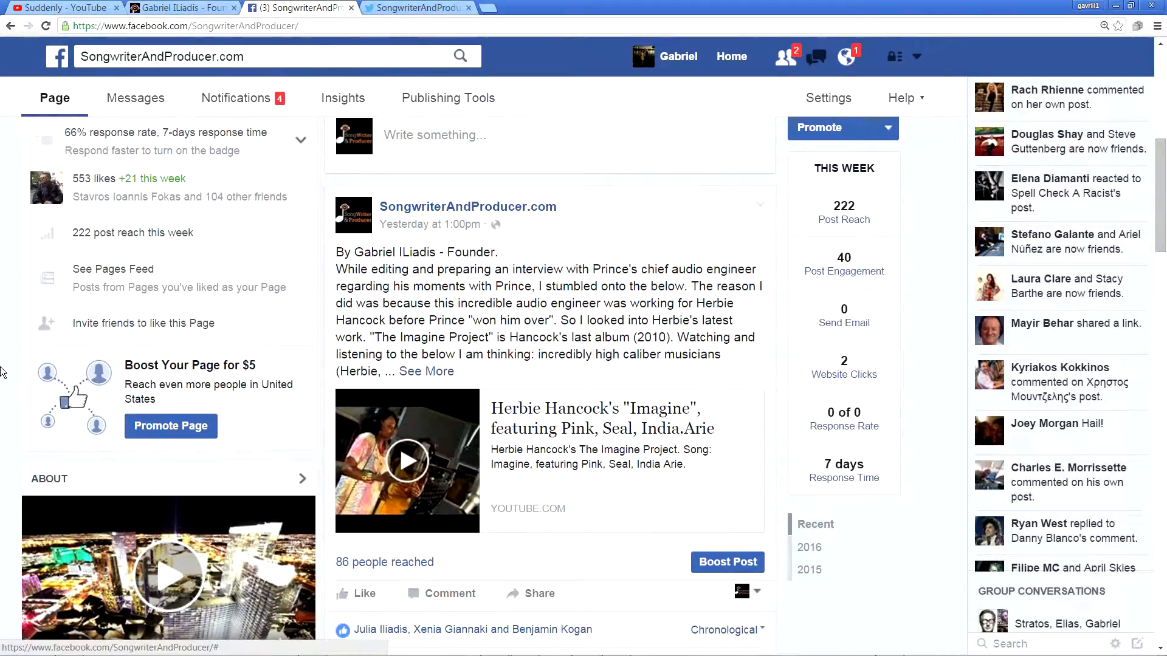
scroll(2, 372, "down", 1)
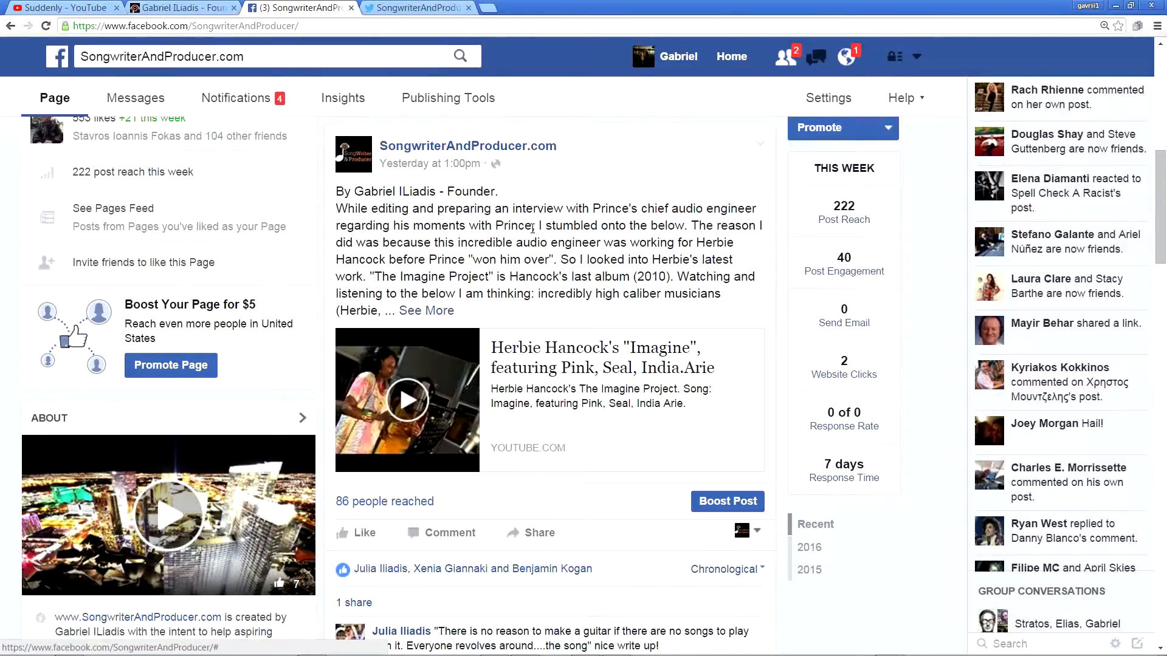
left_click_drag(525, 204, 515, 259)
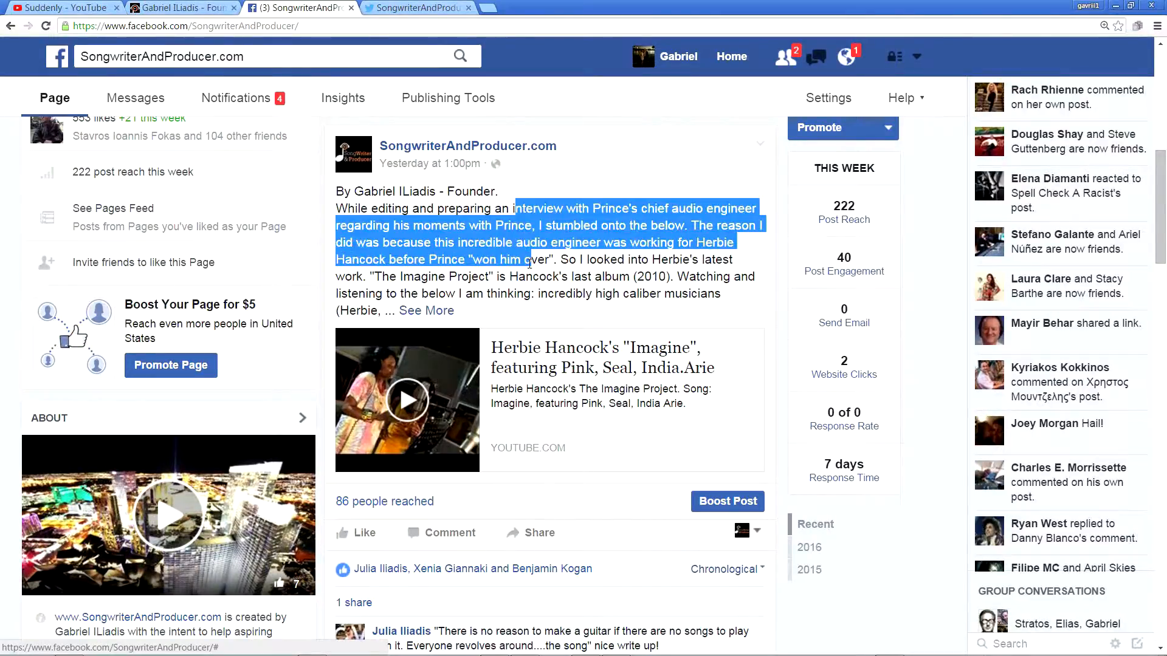
left_click(514, 259)
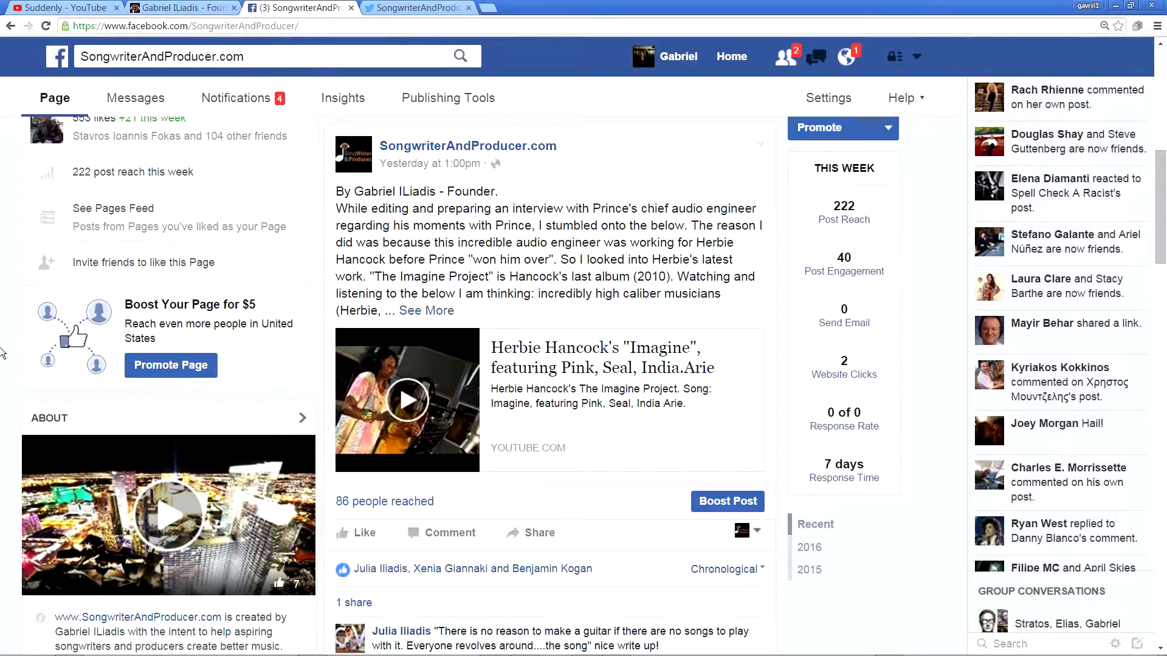
left_click(413, 8)
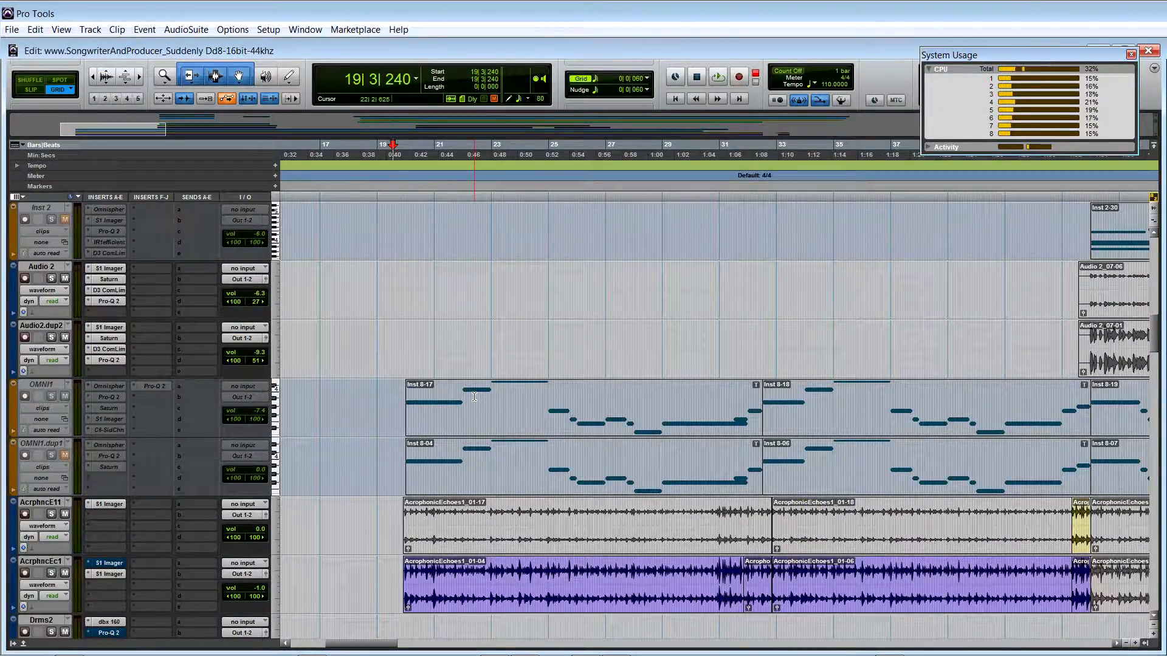
In Pro Tools, play the "Suddenly" session from bar 19 and look over the master, keyboard and drum tracks
key("space")
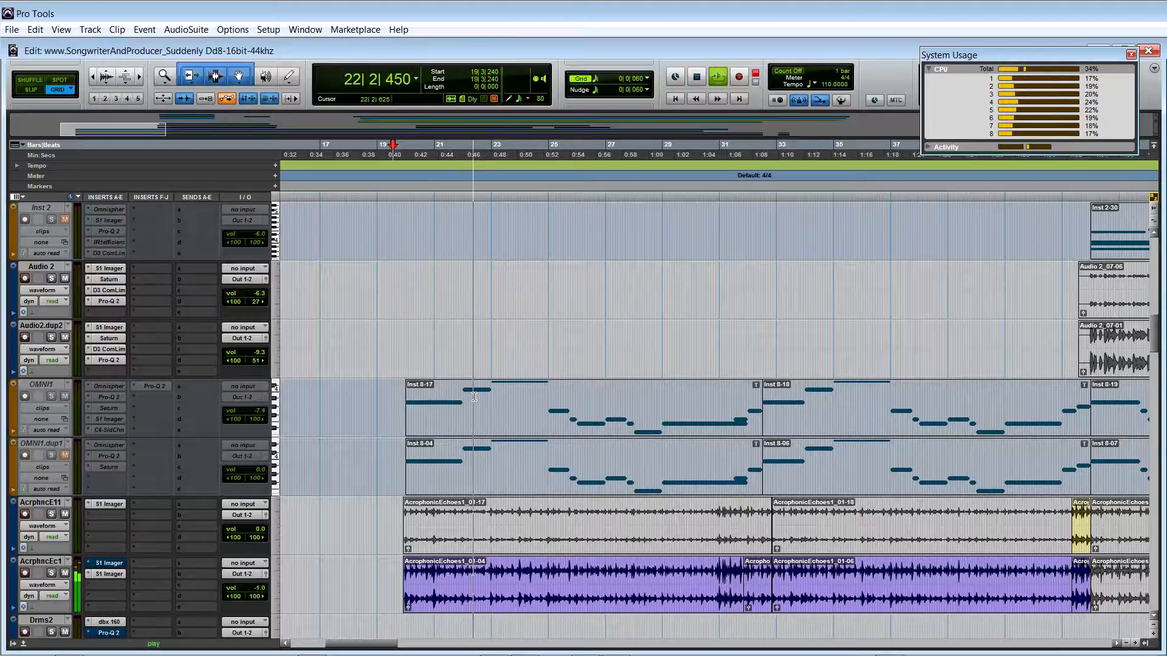
scroll(474, 397, "up", 3)
scroll(474, 397, "up", 8)
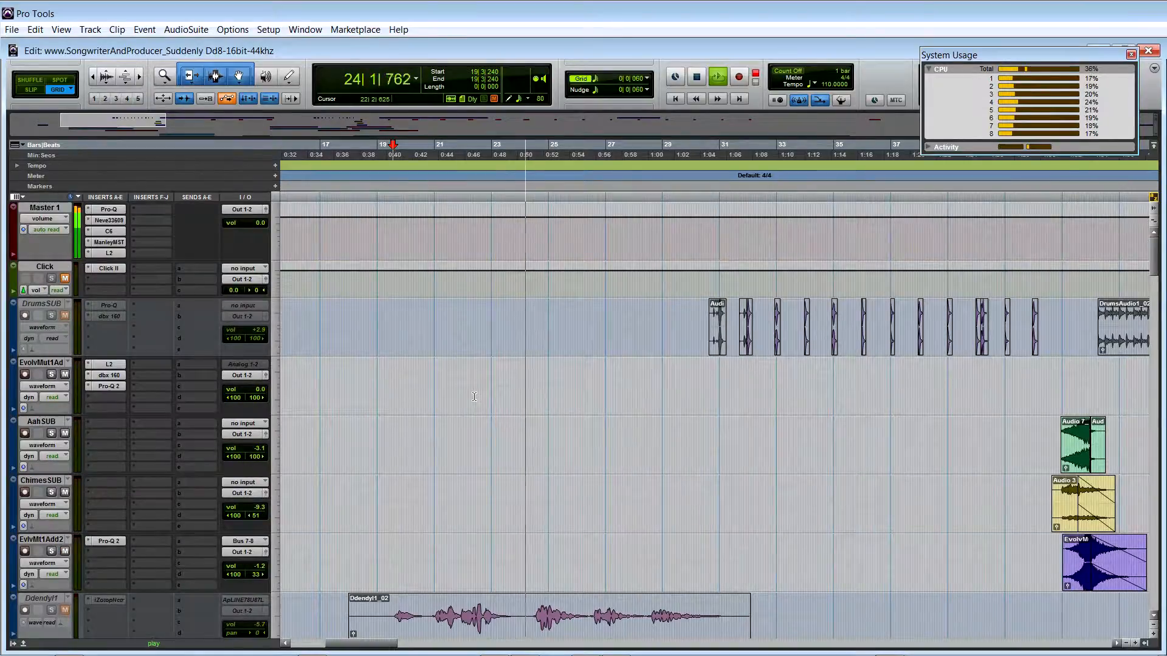
scroll(474, 396, "down", 8)
scroll(474, 397, "down", 6)
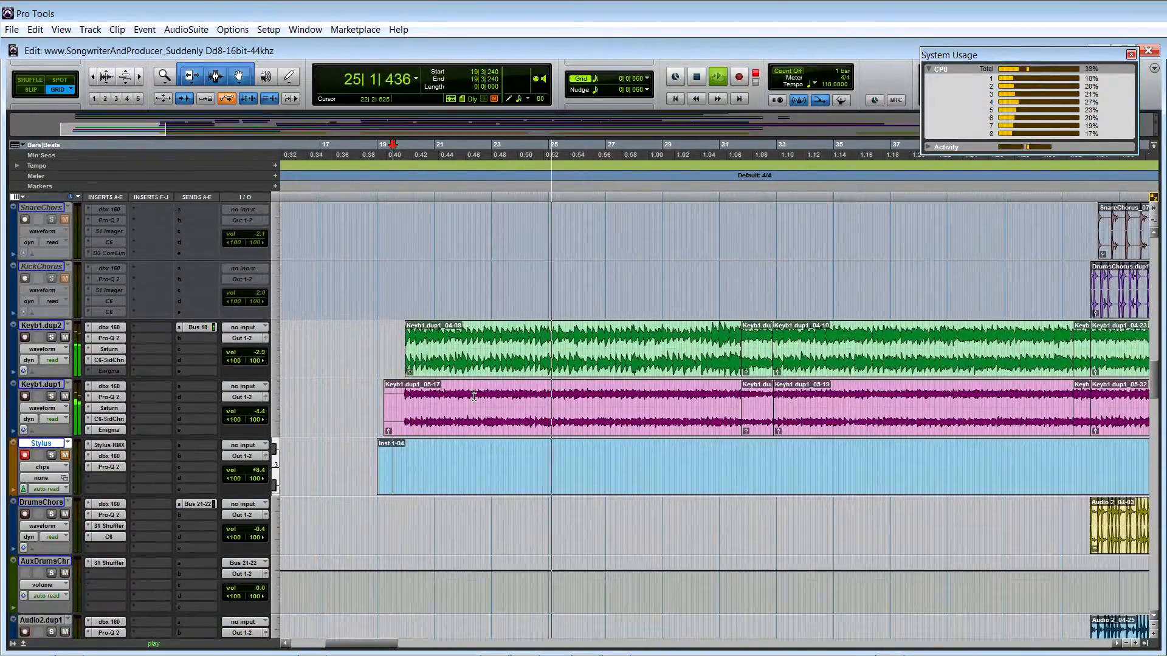
scroll(474, 397, "down", 2)
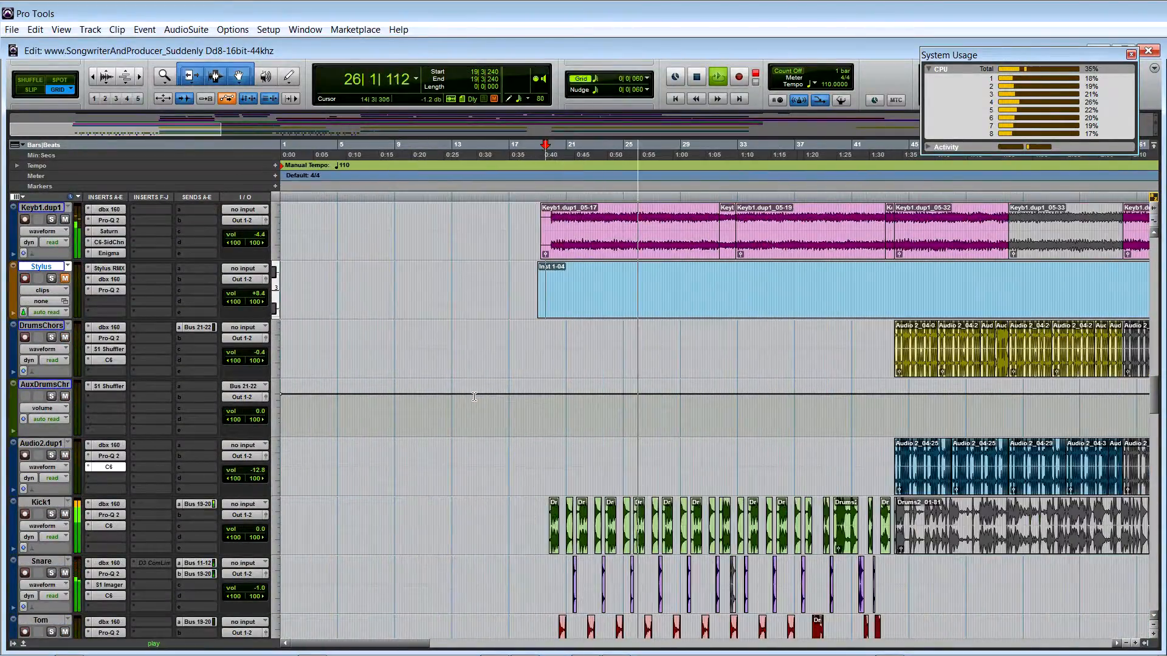
scroll(473, 397, "down", 4)
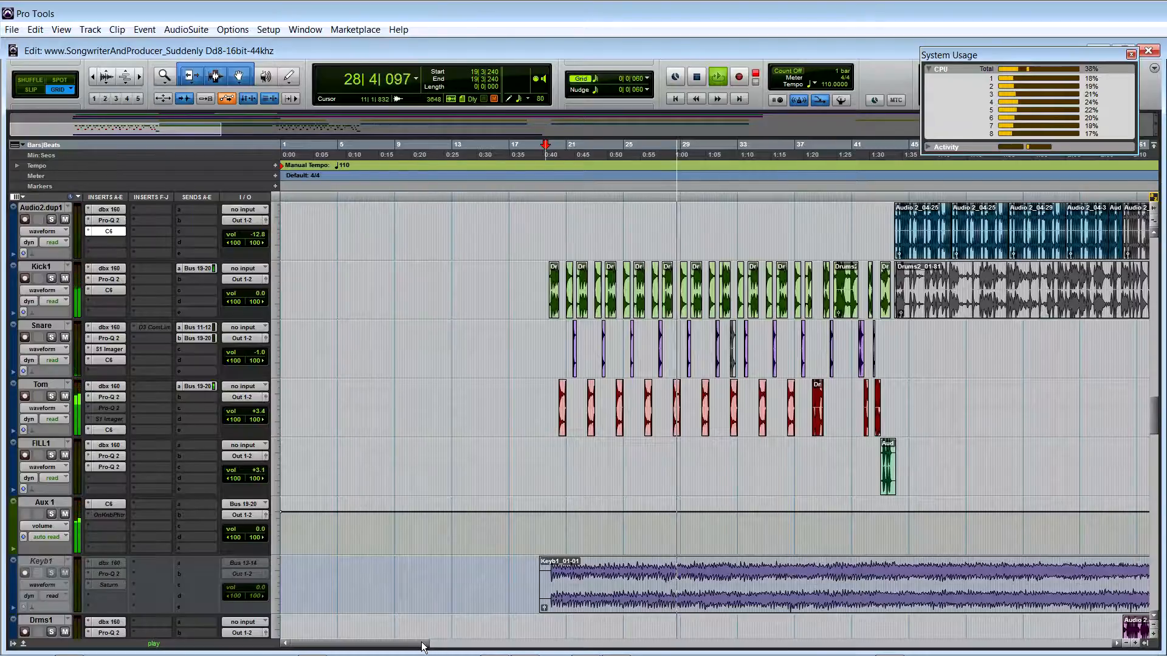
Examine the remaining tracks during playback, from the snare and tom down through the lead vocals, harmonies and VAR vocal tracks
scroll(576, 473, "right", 5)
scroll(576, 474, "down", 15)
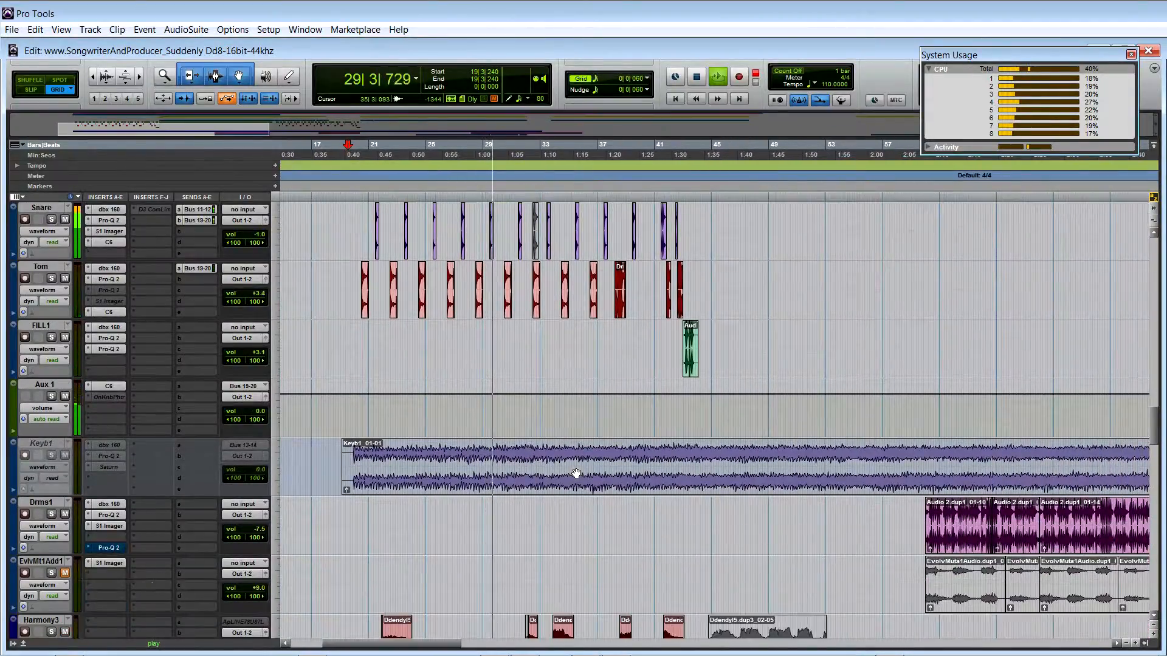
scroll(576, 473, "down", 5)
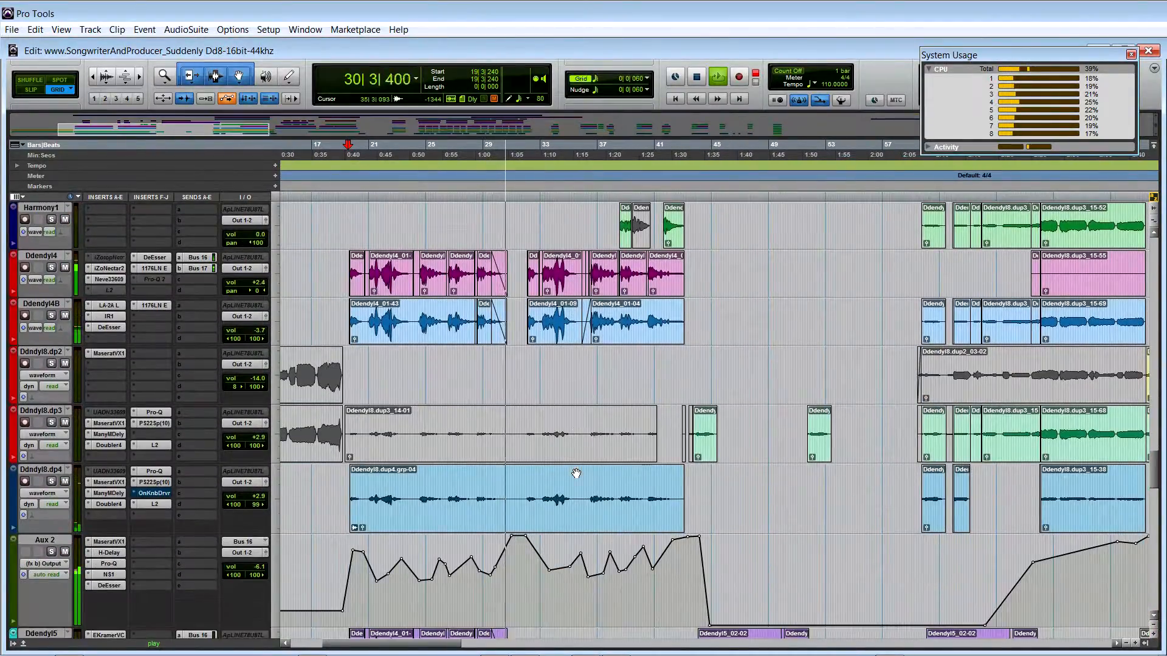
scroll(576, 473, "down", 6)
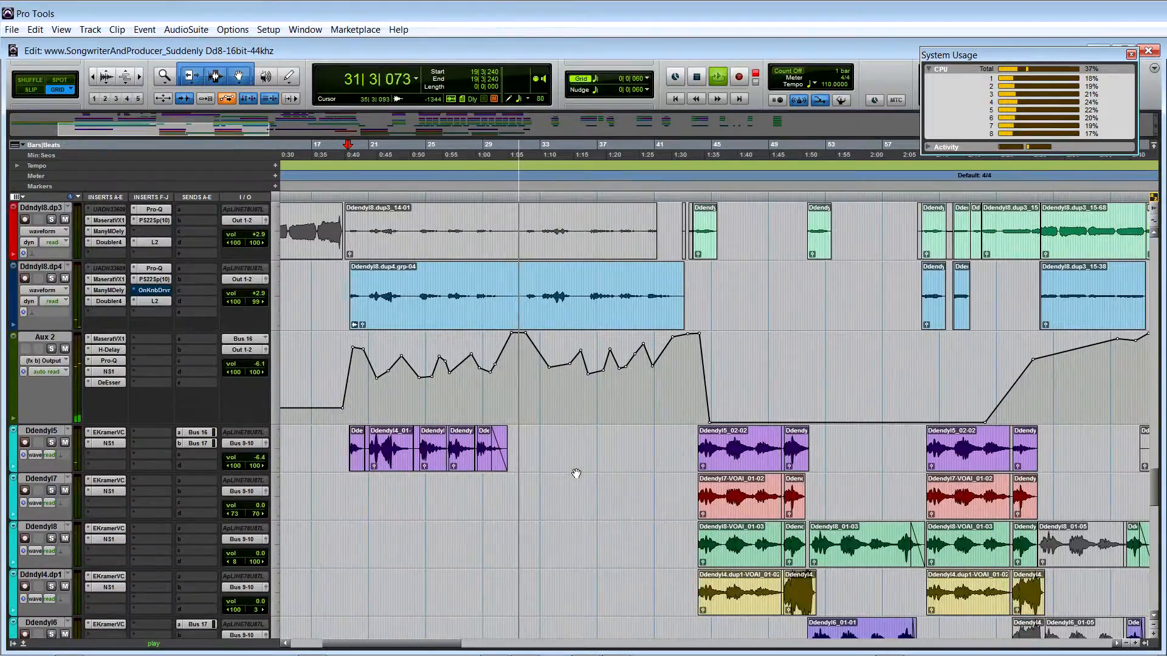
scroll(576, 473, "down", 7)
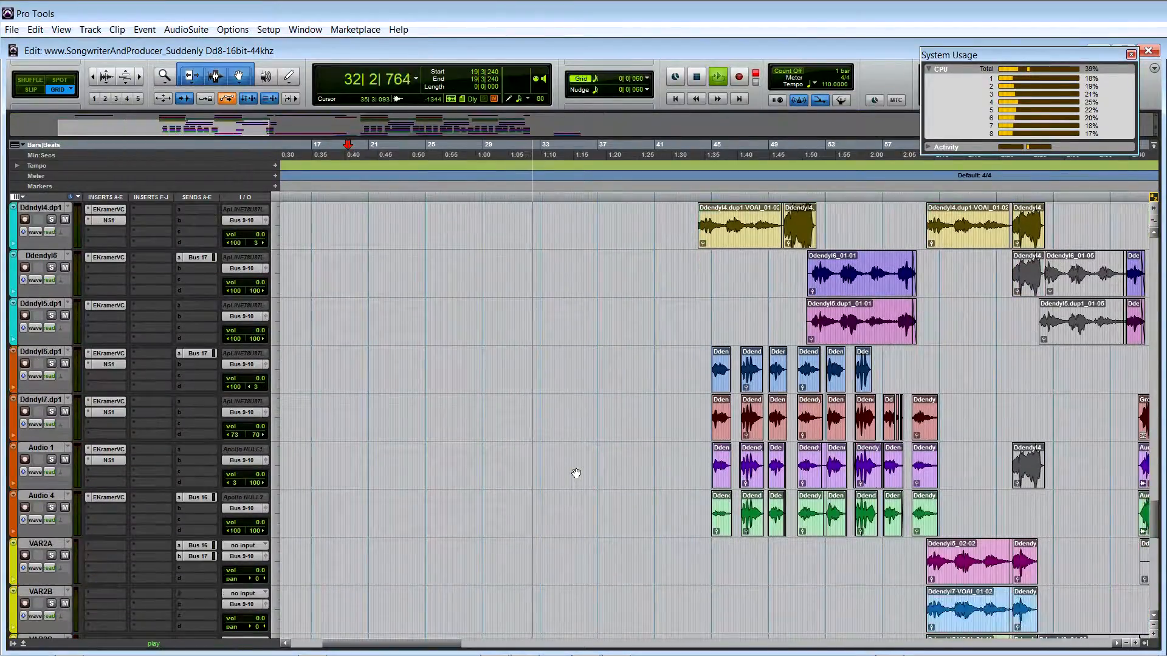
scroll(576, 473, "down", 7)
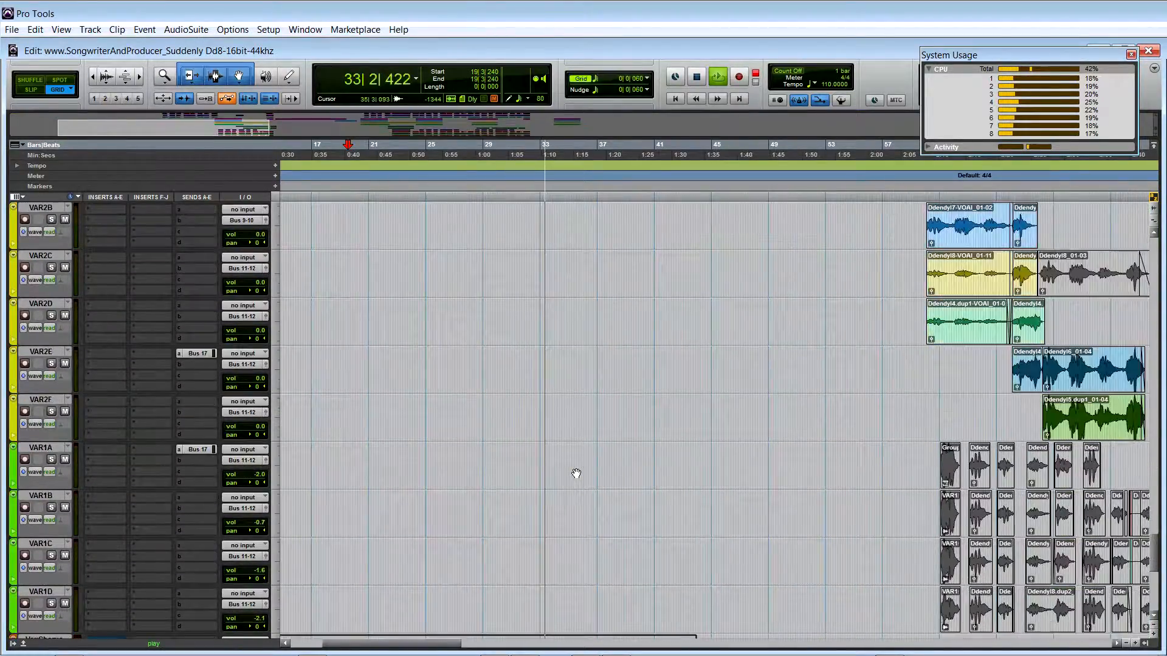
Look over the VoxChorus, muted vocal and DudukaSUB tracks, return to the lead vocals and harmonies, and stop playback
scroll(576, 474, "down", 5)
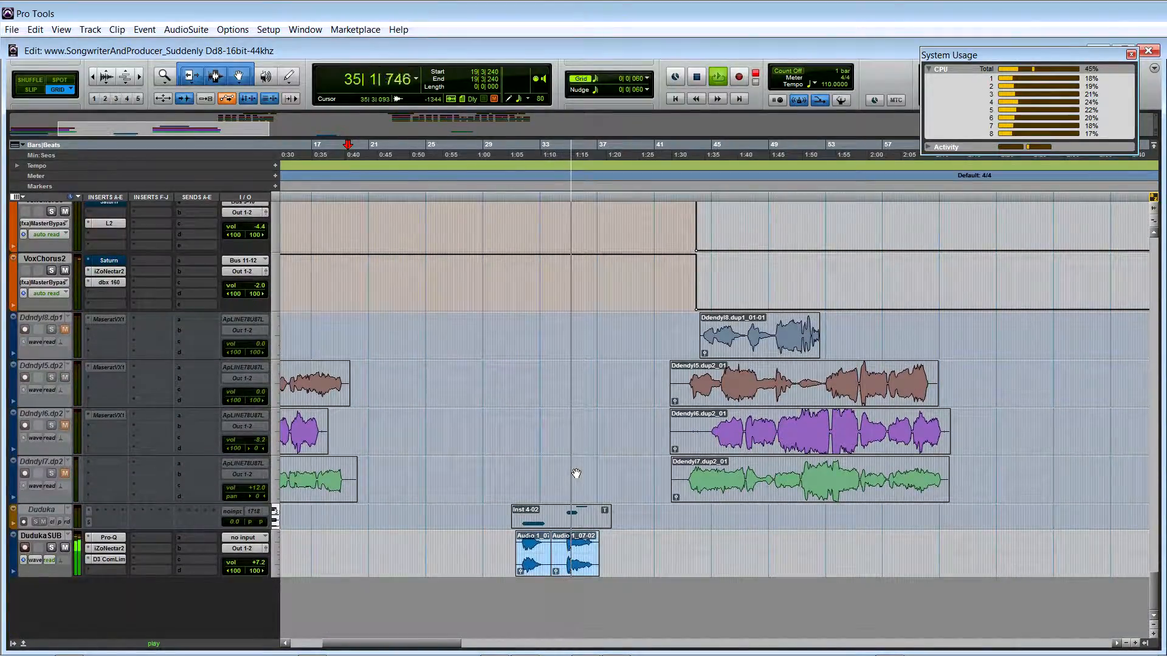
scroll(576, 473, "up", 15)
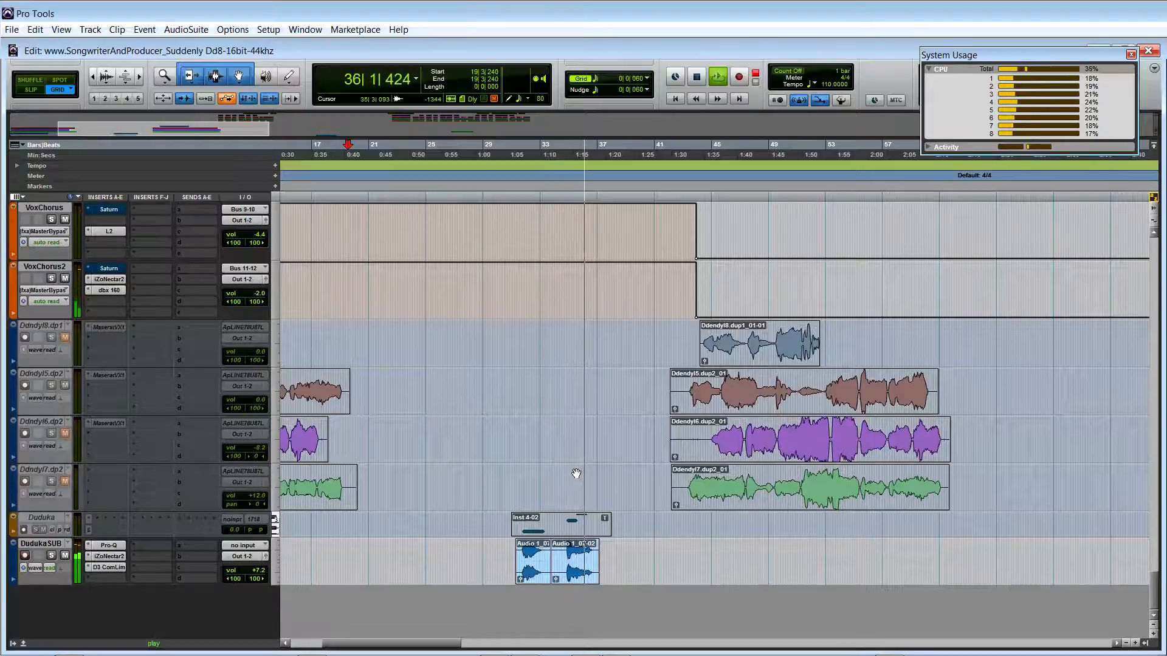
scroll(576, 473, "up", 8)
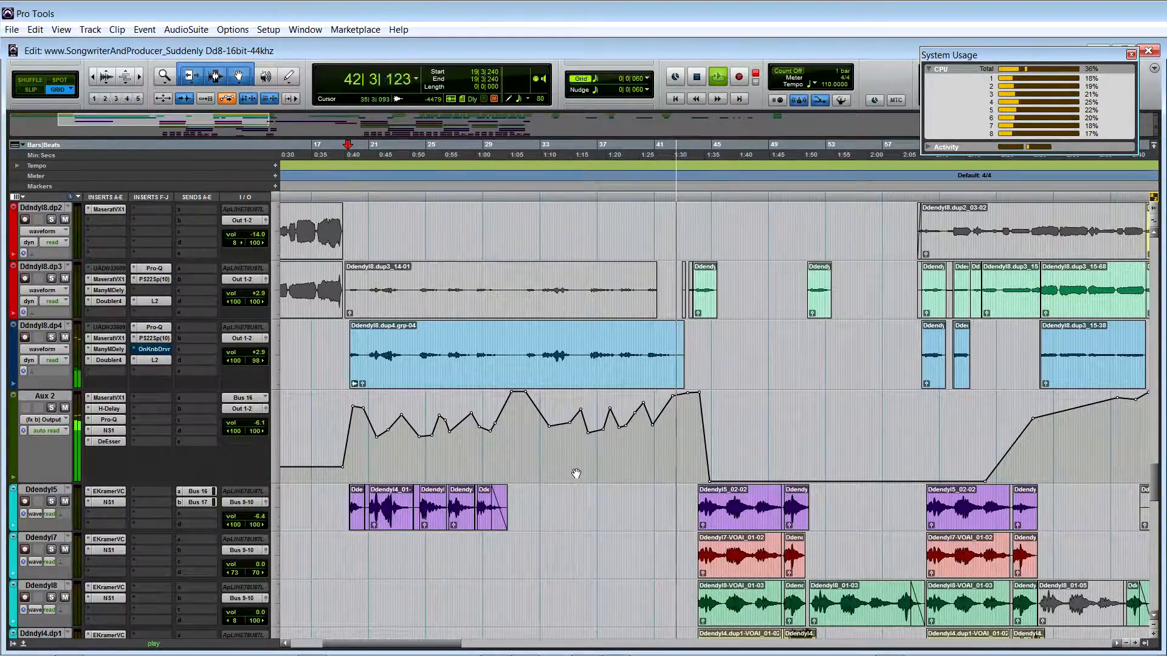
scroll(576, 473, "up", 6)
scroll(576, 473, "up", 1)
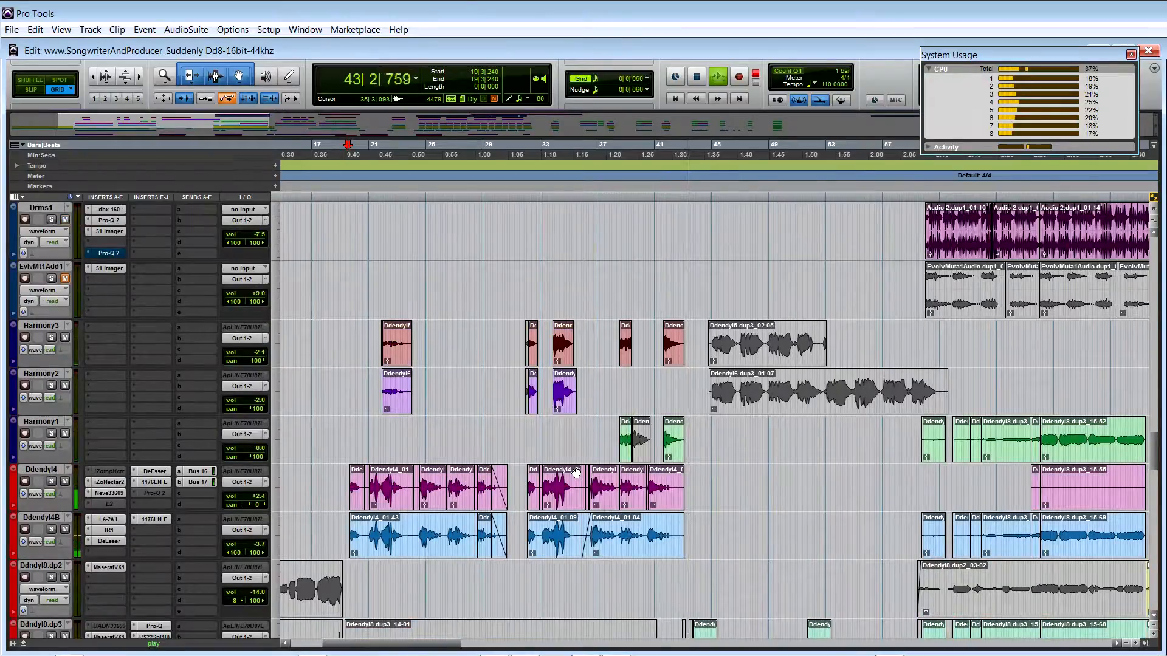
key("space")
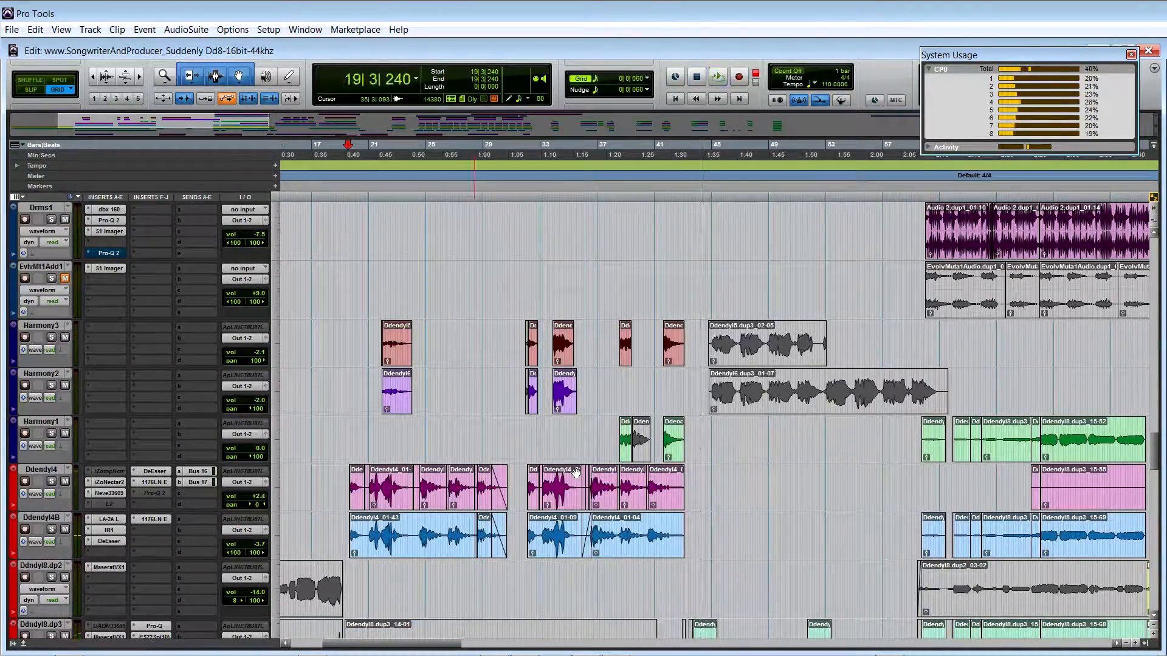
Place the cursor at bar 43 and examine the tracks around it, from the harmonies up through drums, keyboards and instruments to the Click track
left_click(684, 264)
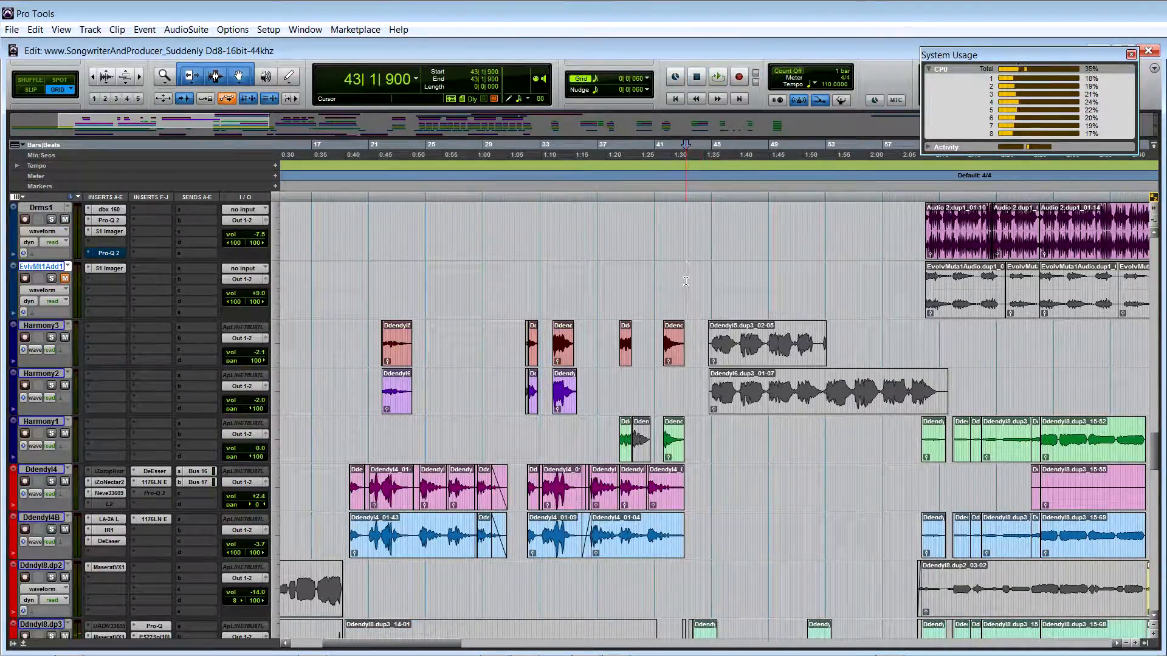
scroll(683, 336, "up", 4)
scroll(684, 336, "up", 1)
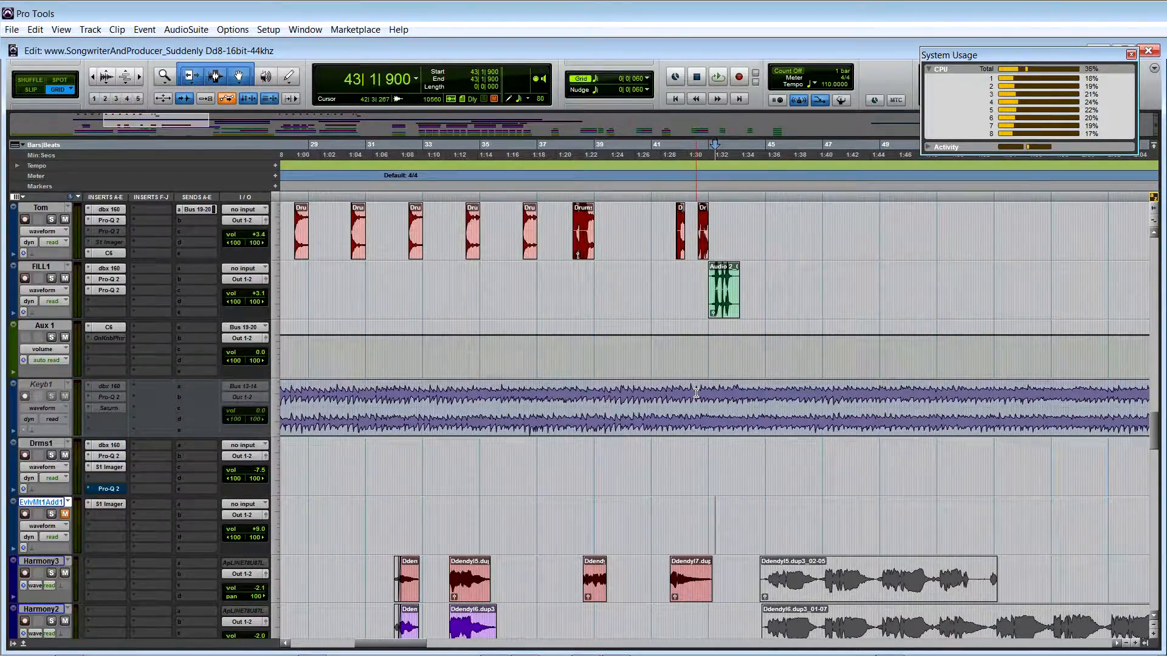
scroll(695, 393, "up", 3)
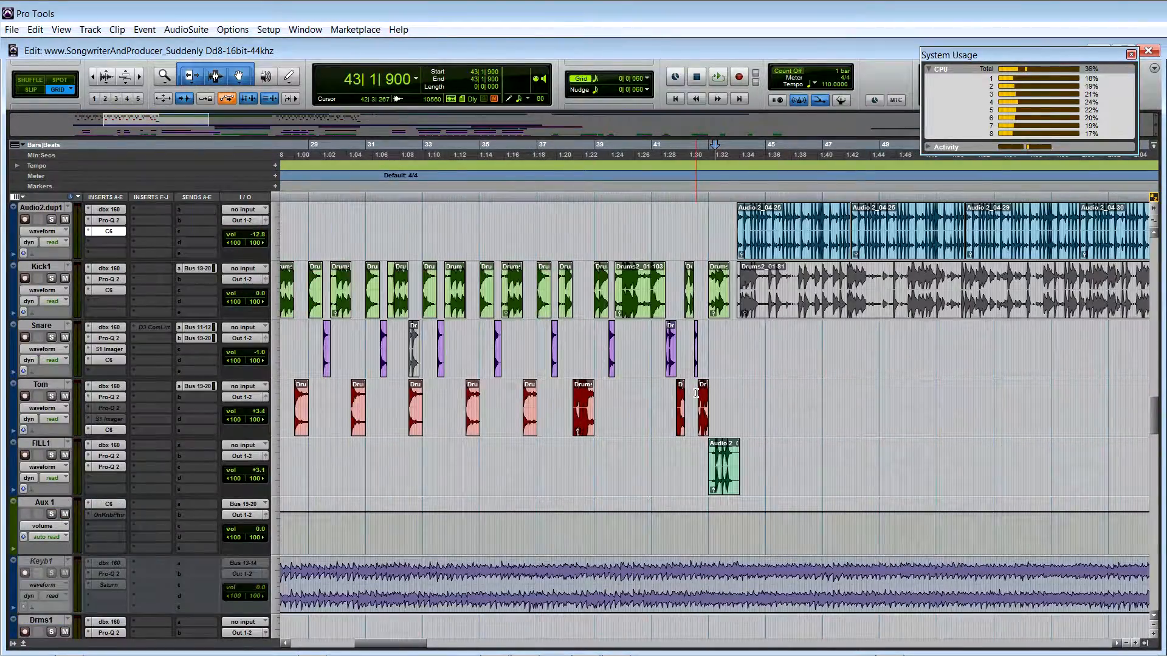
scroll(653, 465, "up", 5)
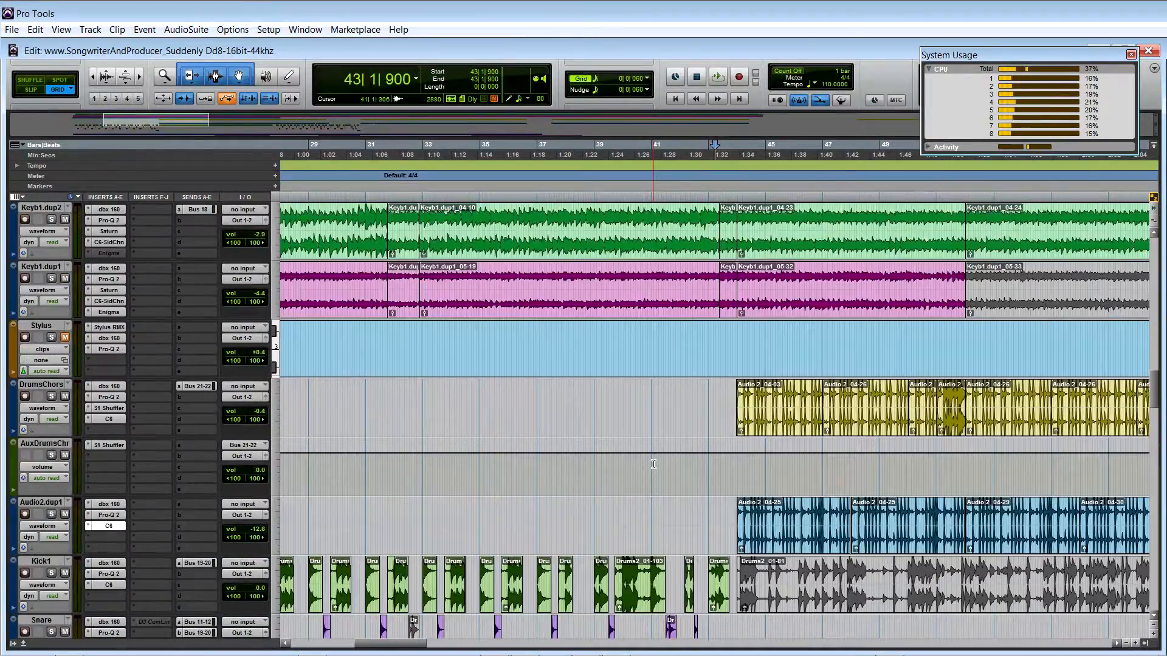
scroll(653, 464, "up", 2)
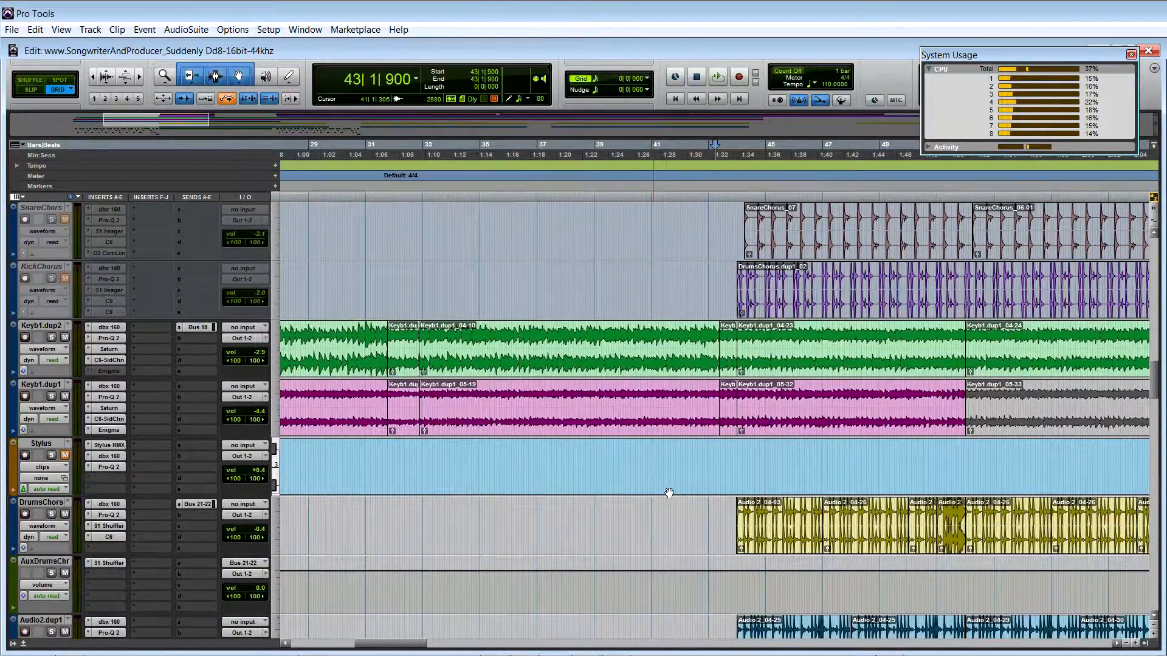
scroll(669, 493, "up", 2)
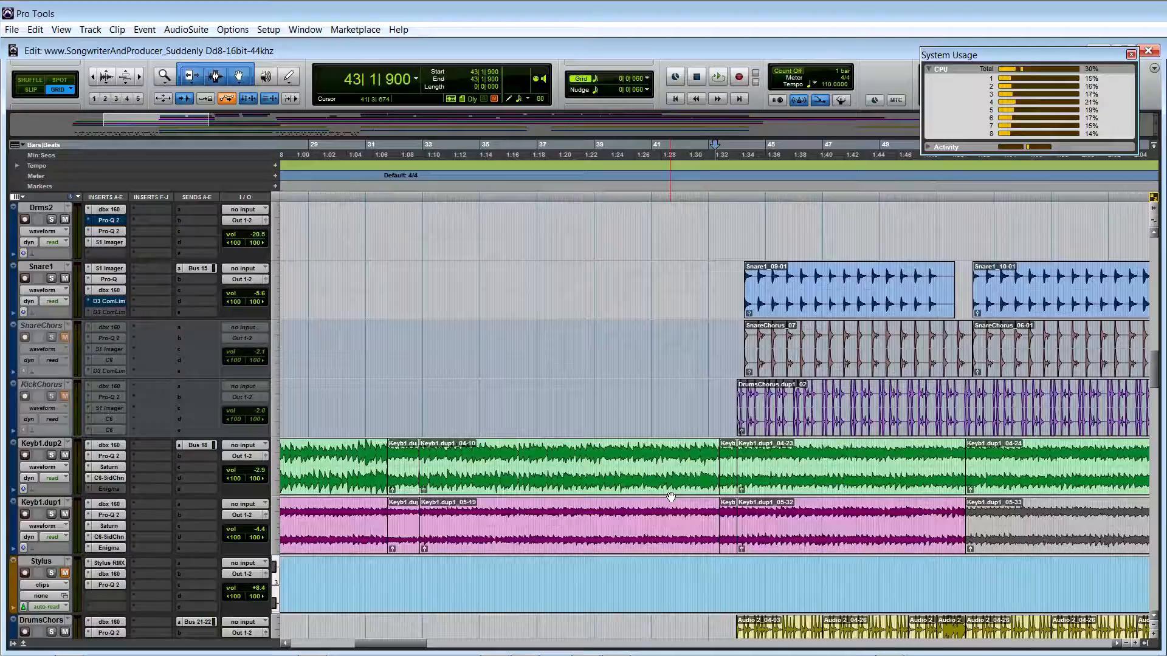
scroll(671, 497, "up", 3)
left_click(712, 401)
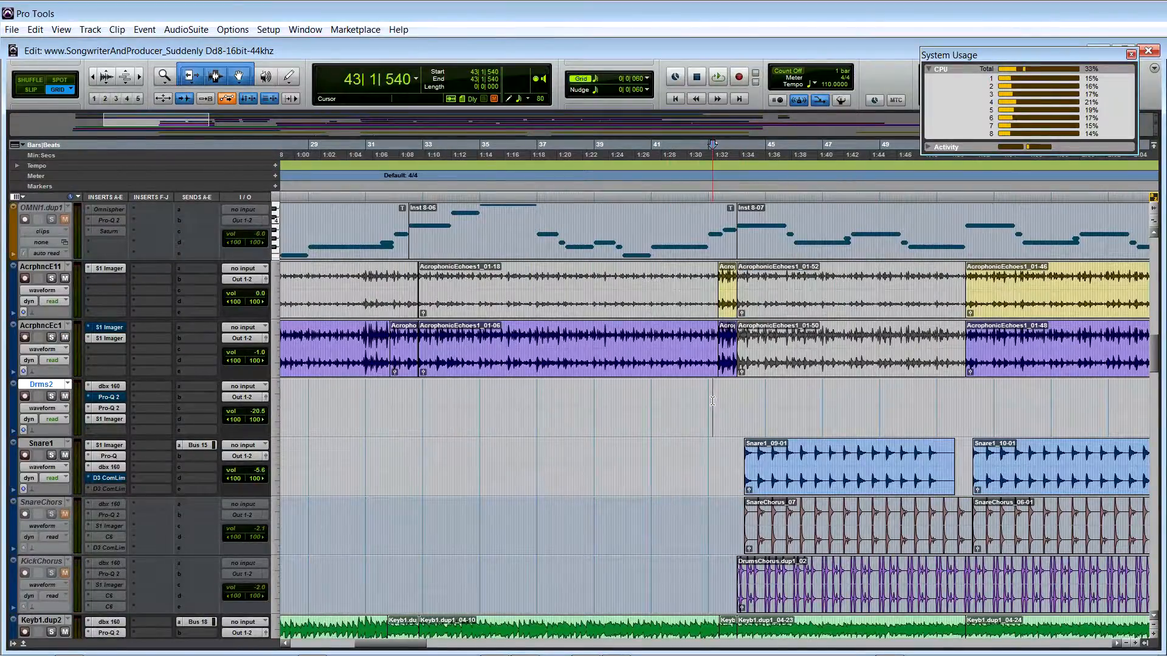
scroll(712, 401, "up", 4)
scroll(713, 401, "up", 4)
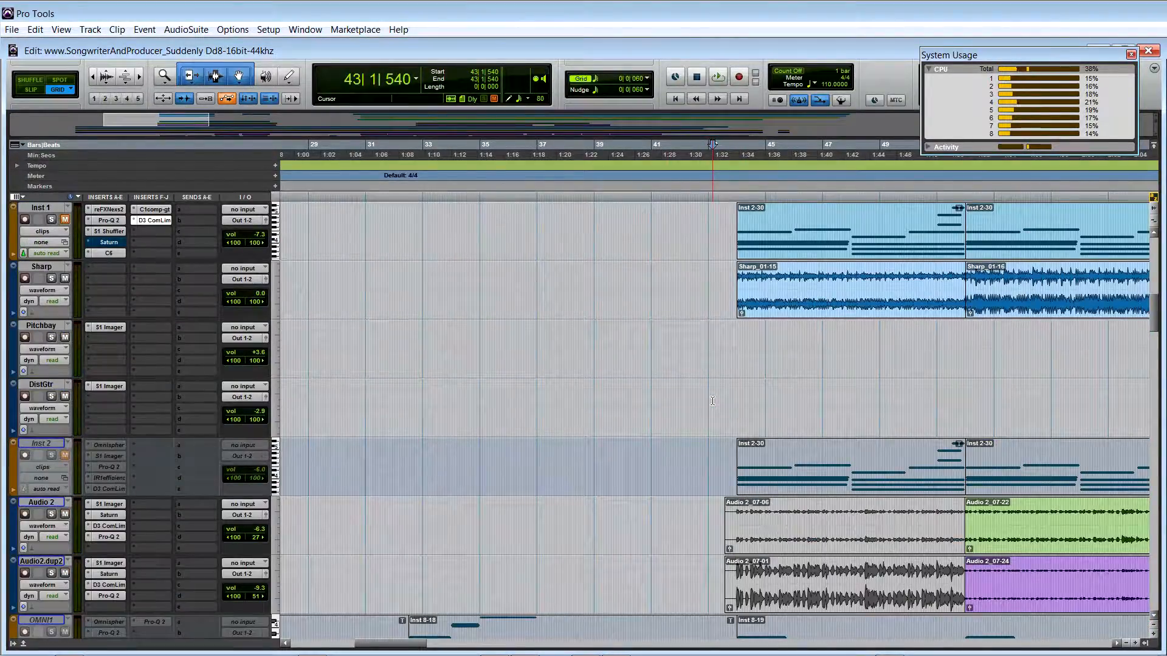
scroll(712, 401, "up", 10)
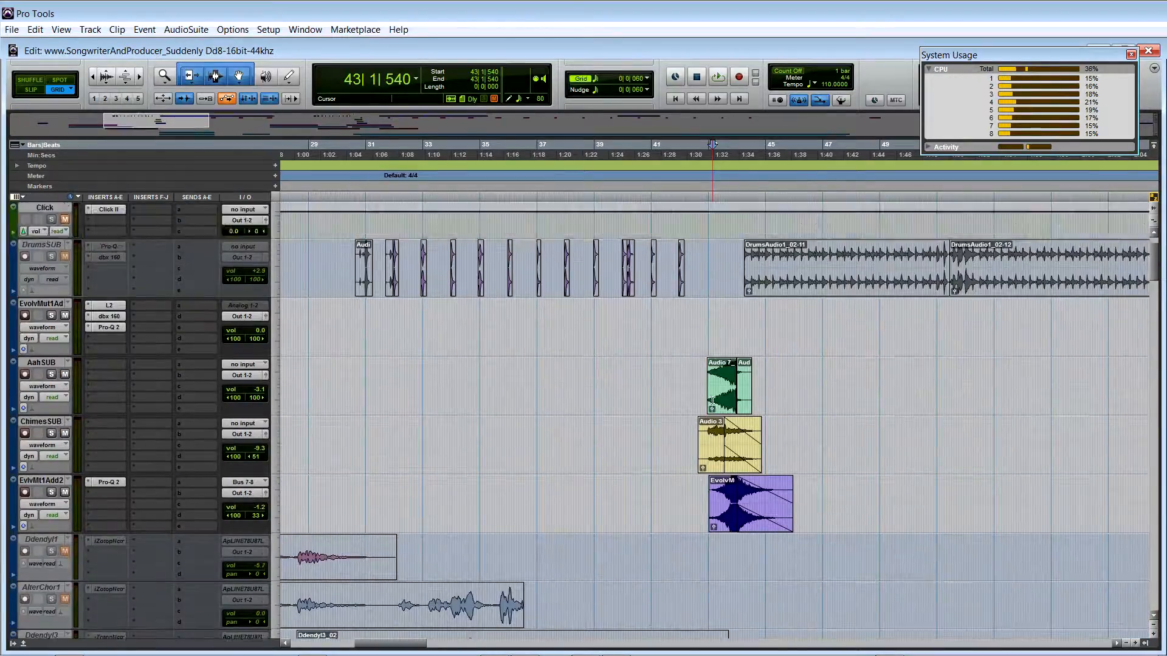
Place the cursor at 42|3|000, just before the ChimesSUB clip, and play the transition into the chorus
scroll(712, 401, "down", 3)
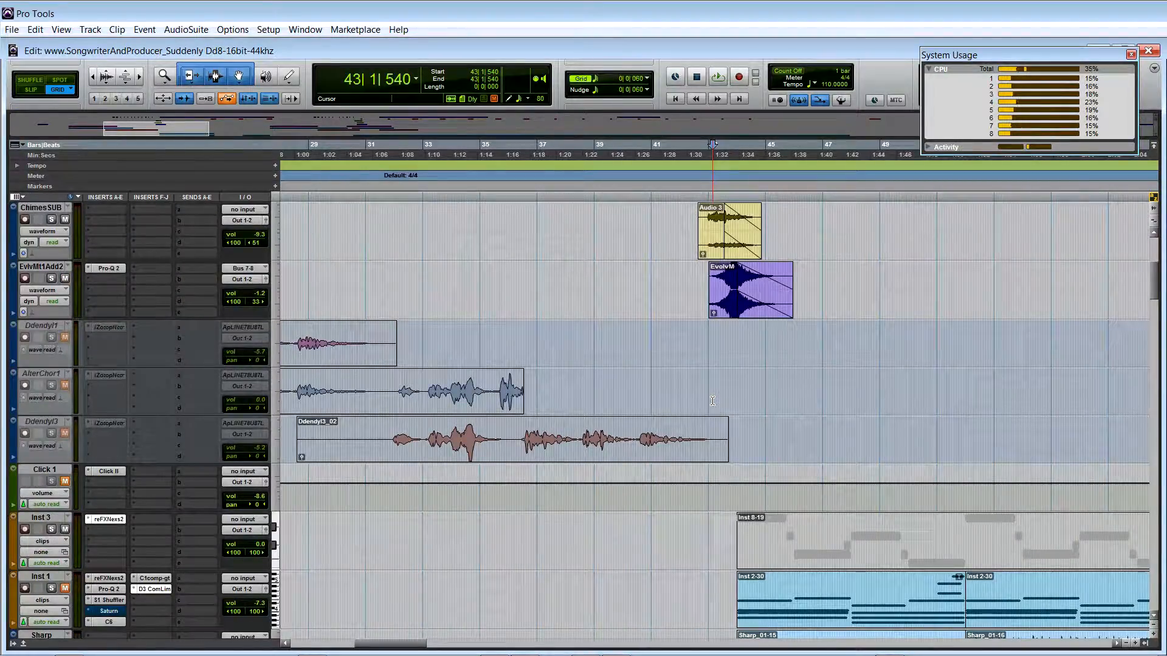
left_click(695, 327)
scroll(694, 327, "up", 5)
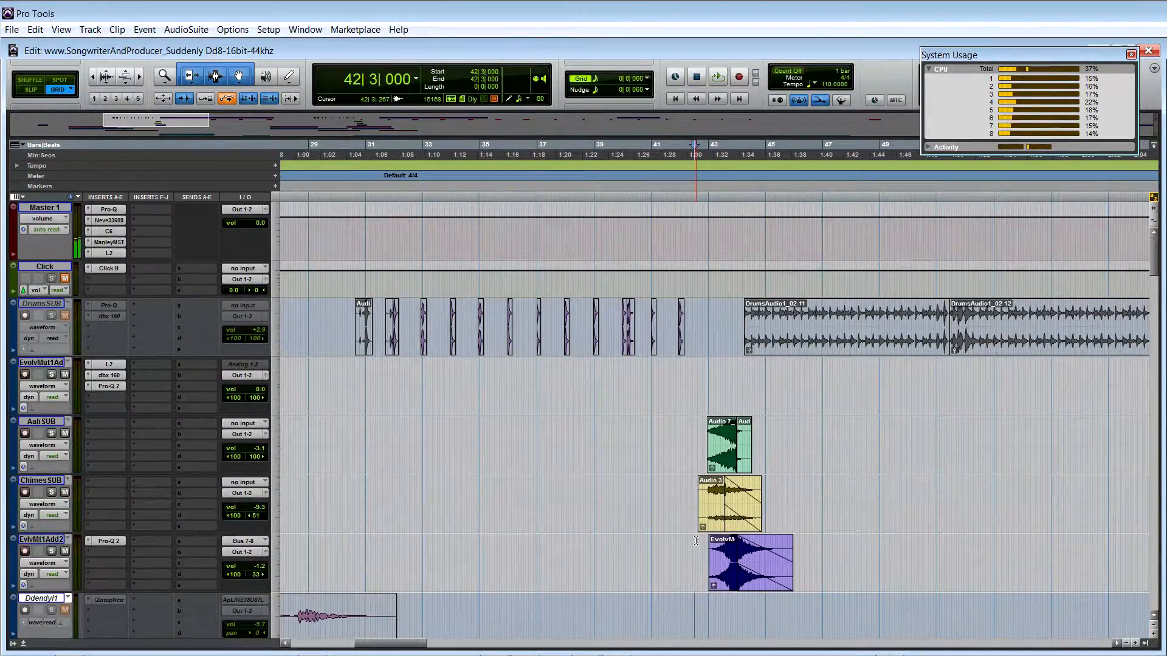
scroll(696, 541, "down", 2)
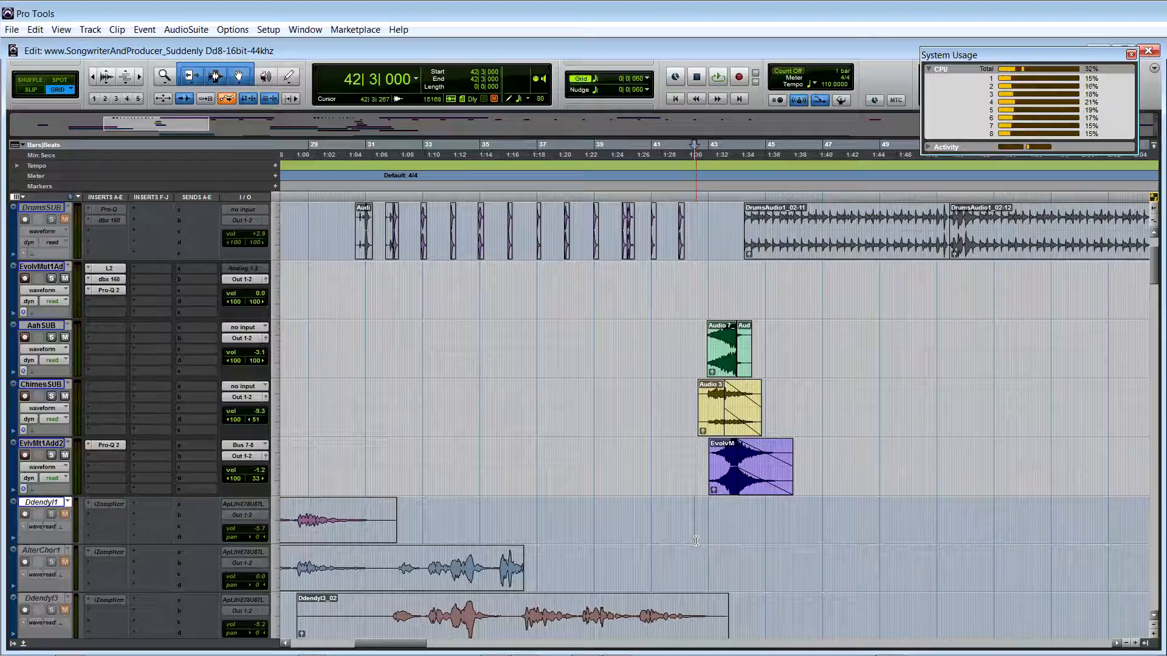
key("space")
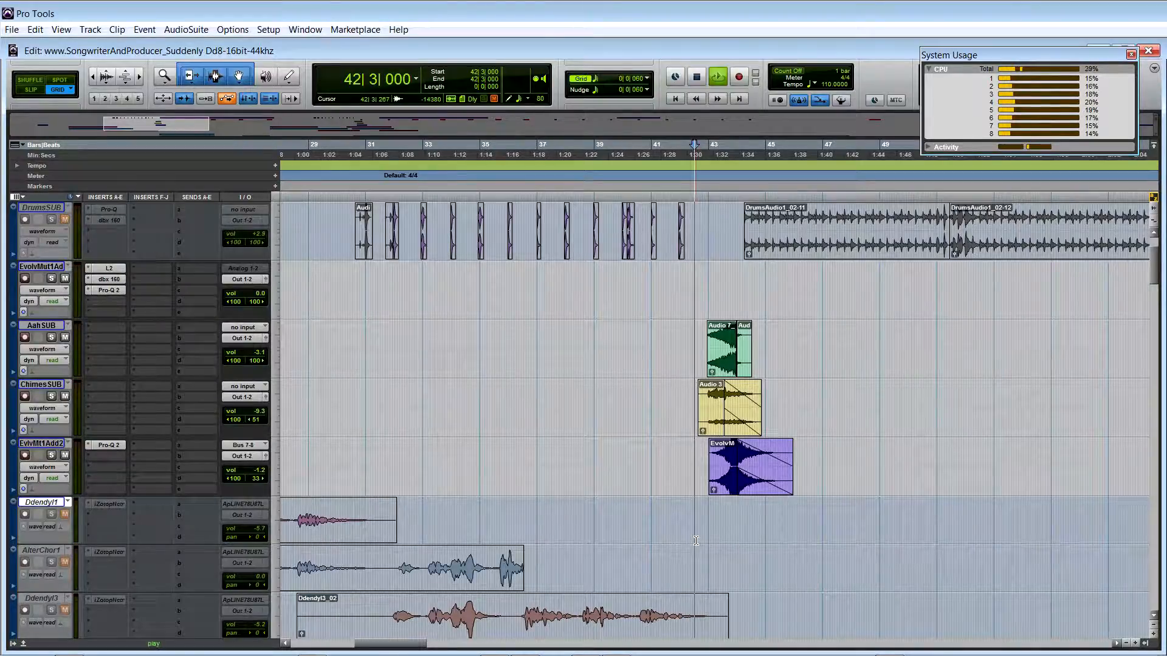
Examine the tracks from Click 1 down to the lead vocals while the chorus plays, with more bars in view, and stop playback
scroll(696, 541, "down", 10)
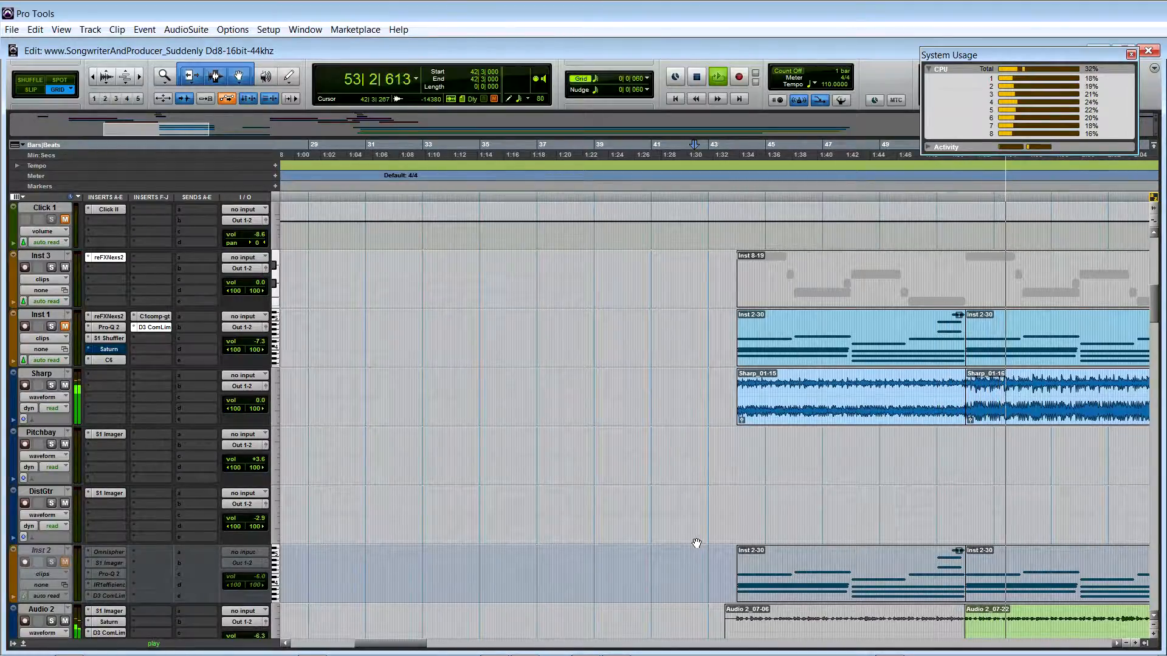
key("ctrl+bracketleft")
scroll(696, 543, "down", 3)
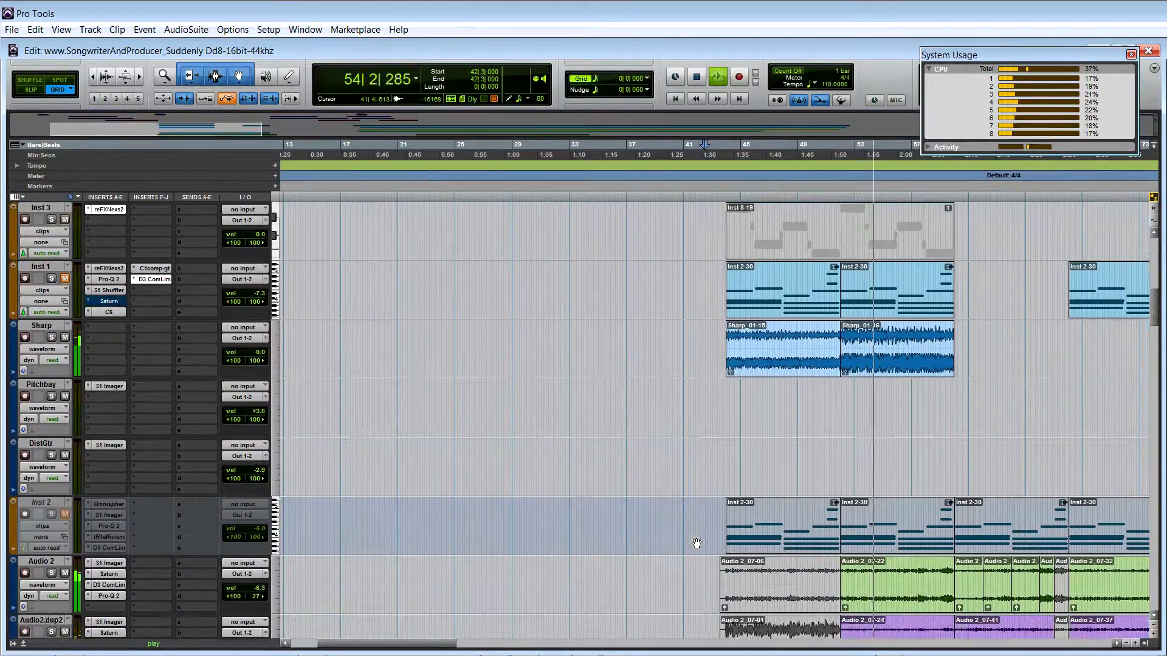
scroll(697, 542, "down", 10)
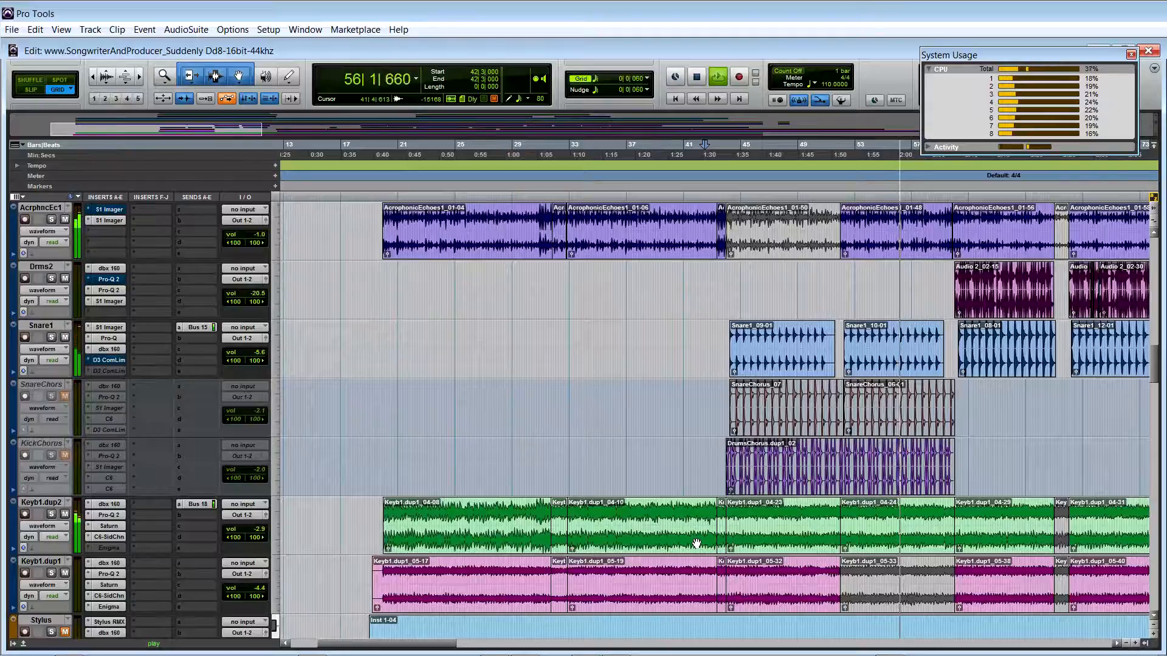
scroll(696, 543, "down", 1)
scroll(696, 543, "down", 6)
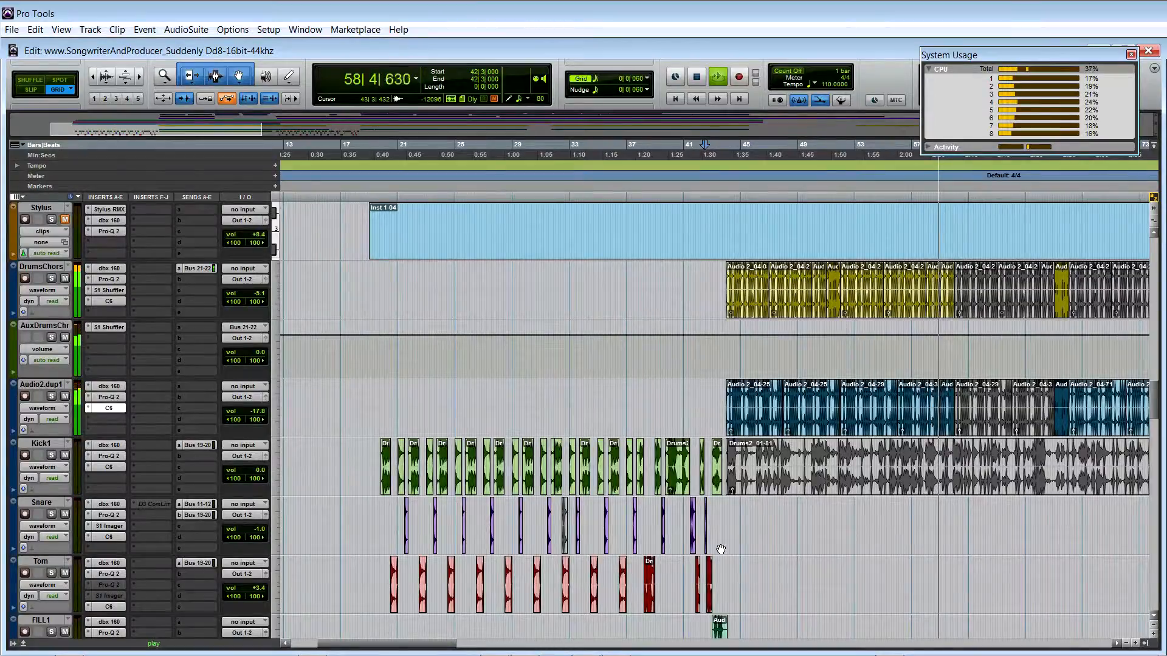
scroll(720, 549, "down", 13)
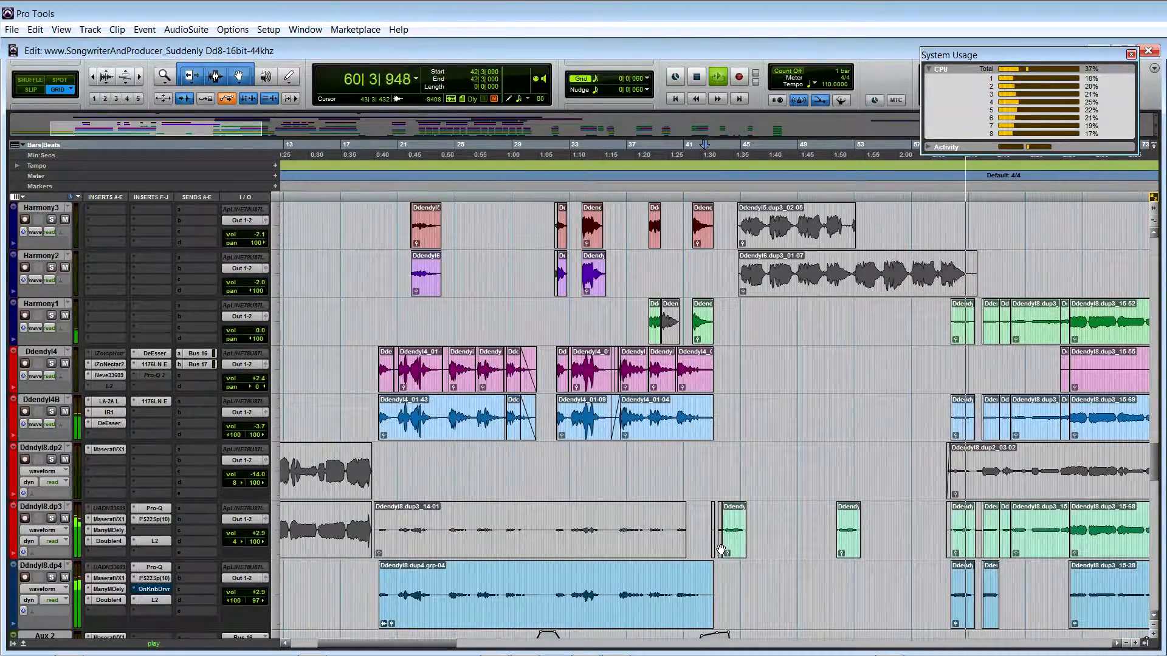
key("space")
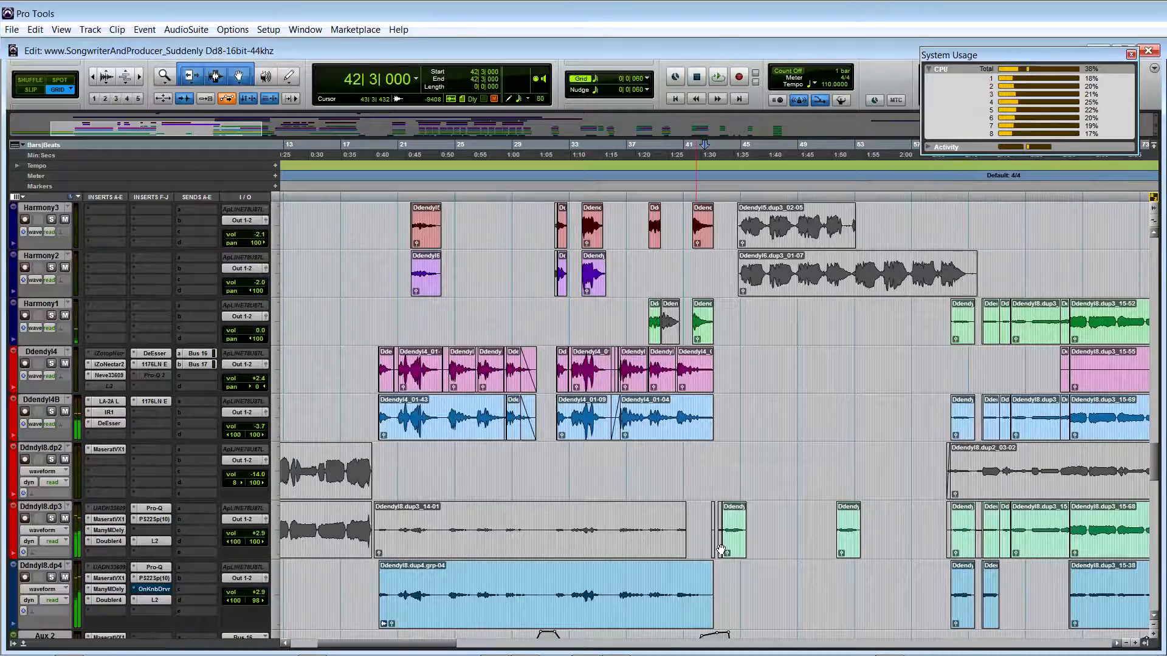
Return from the harmony tracks to the Inst 3, Inst 1 and Sharp tracks and place the cursor at 43|1|720
left_click(737, 317)
scroll(736, 318, "up", 1)
scroll(733, 384, "up", 5)
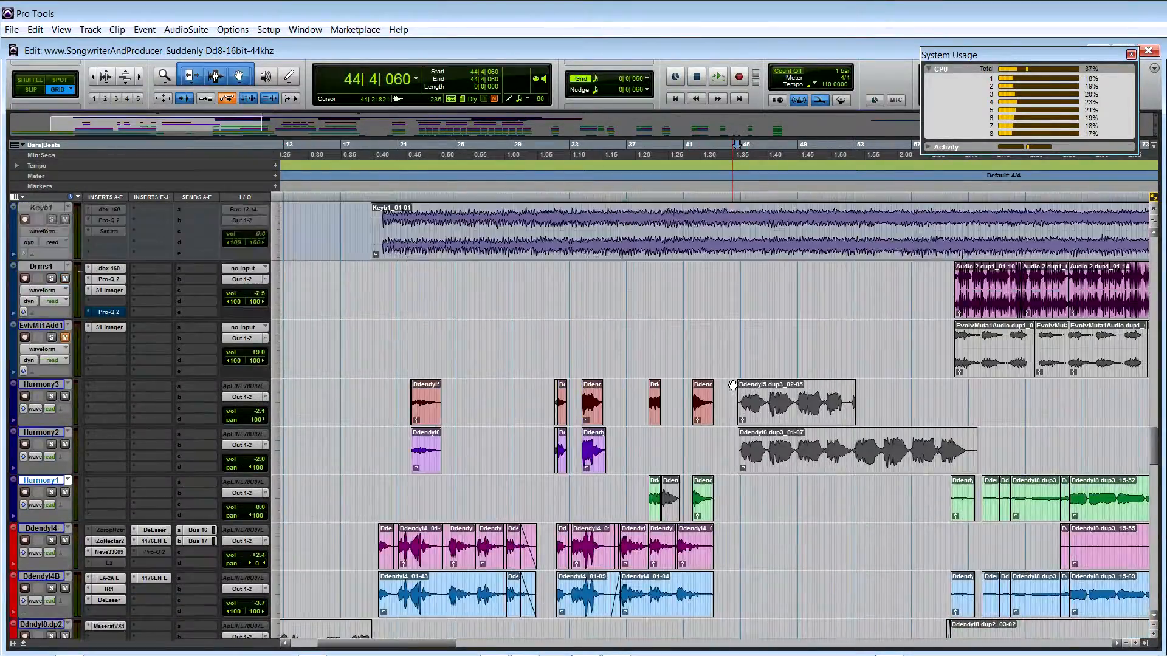
scroll(733, 384, "up", 8)
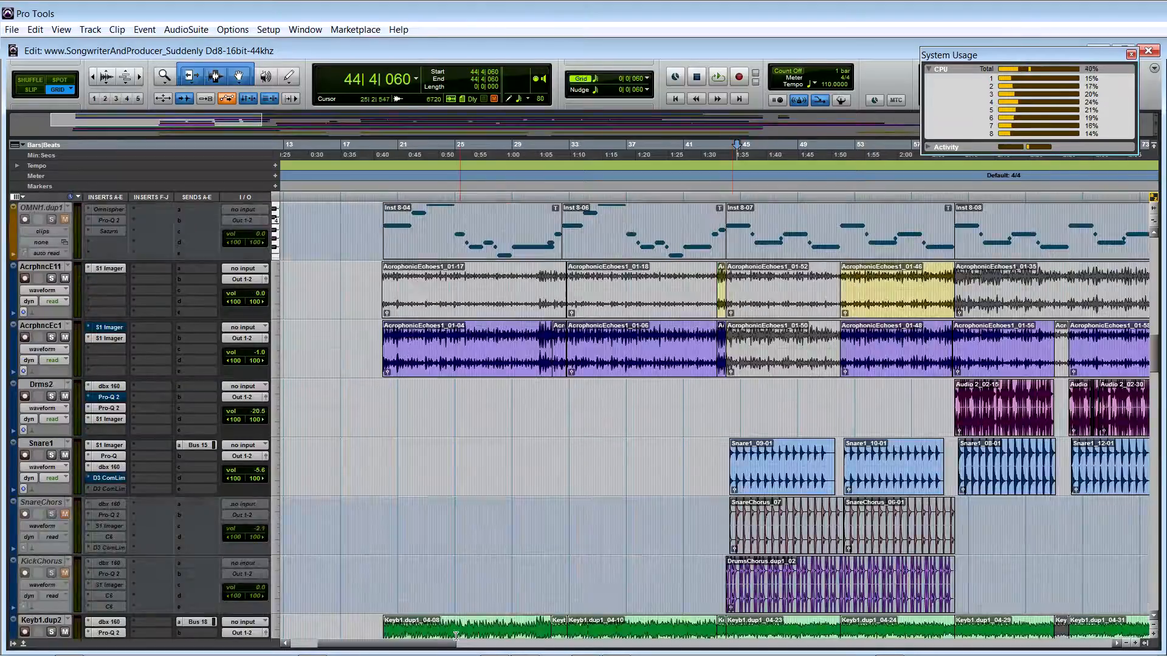
left_click_drag(447, 646, 484, 646)
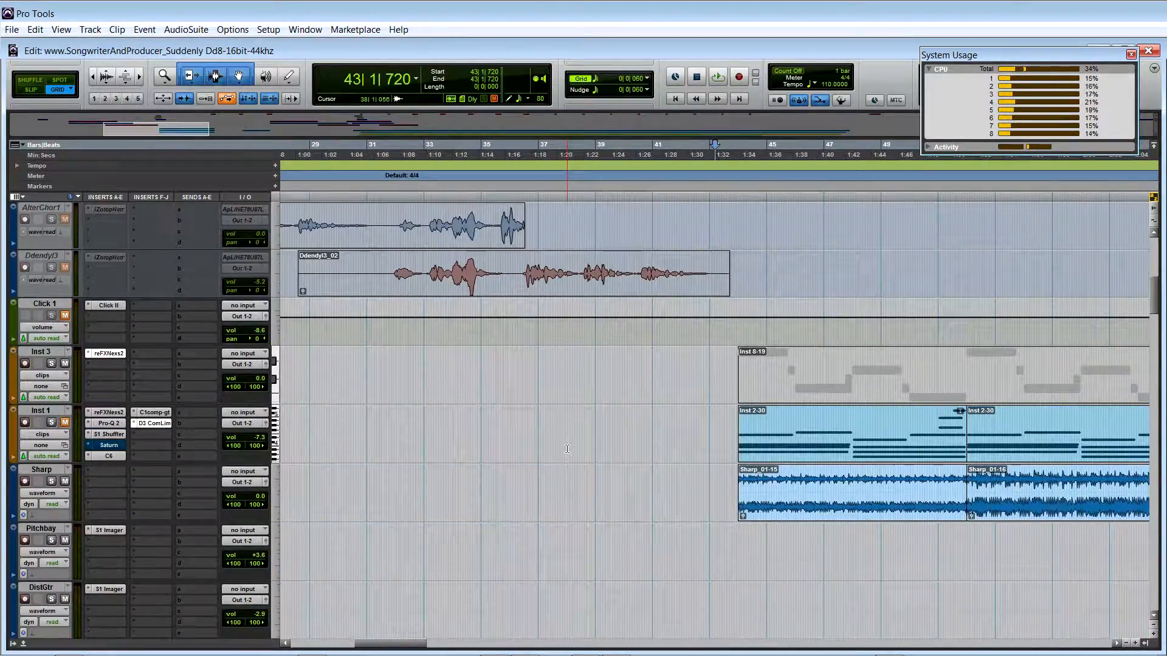
Look over the instrument tracks down to the snare and keyboards, play the chorus start from bar 43, and stop playback
scroll(567, 449, "down", 3)
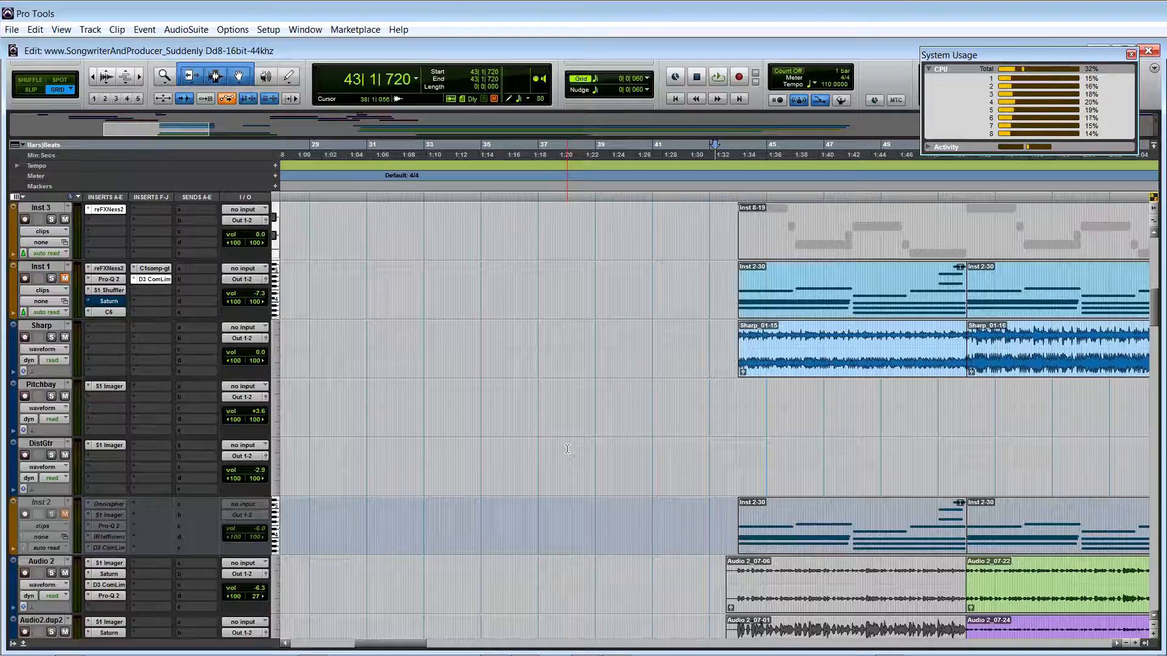
scroll(567, 449, "down", 10)
key("space")
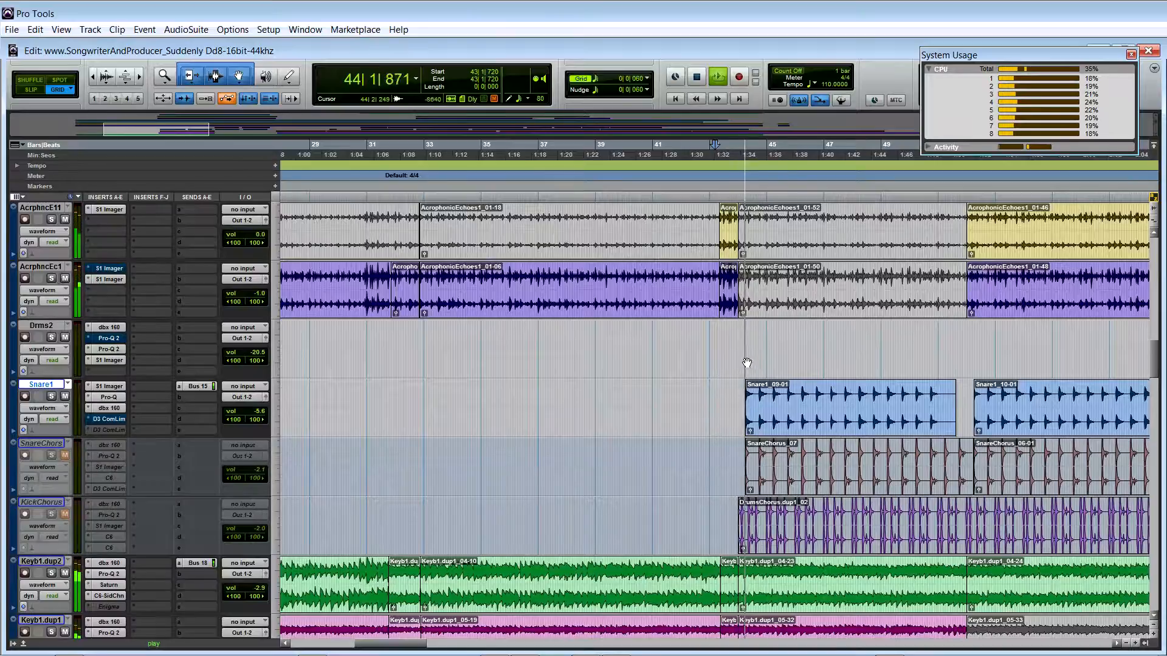
key("space")
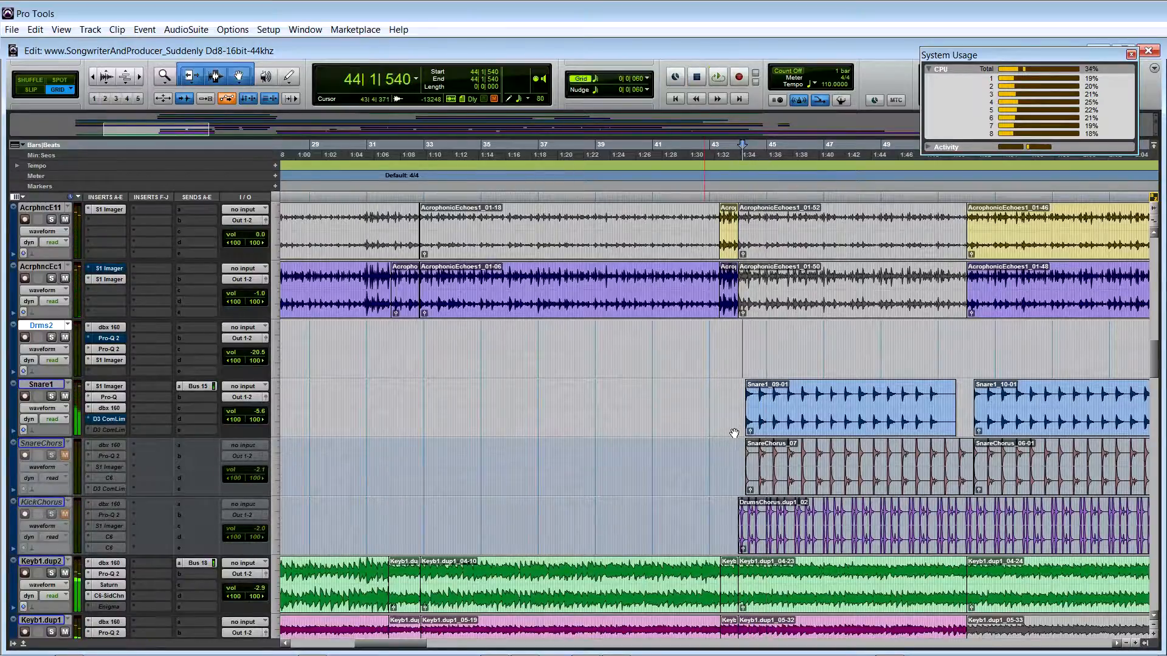
Solo the Keyb1.dup2 track, play it from 43|2|420, and stop playback
scroll(734, 433, "down", 4)
scroll(734, 432, "down", 2)
scroll(734, 432, "up", 1)
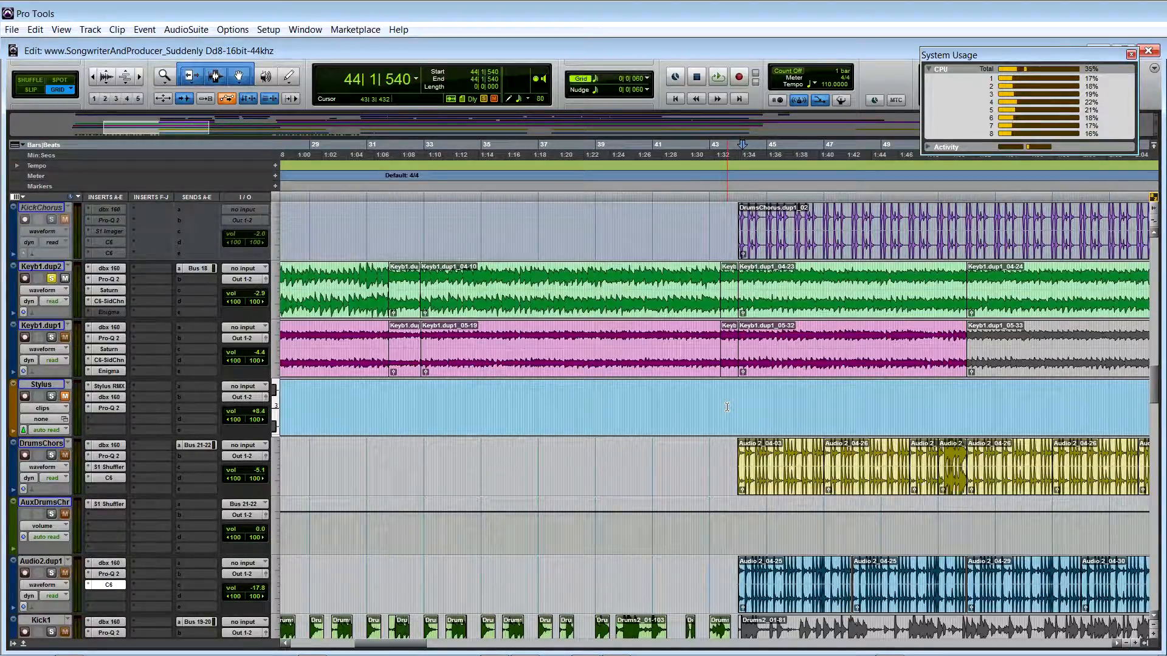
left_click(720, 240)
key("space")
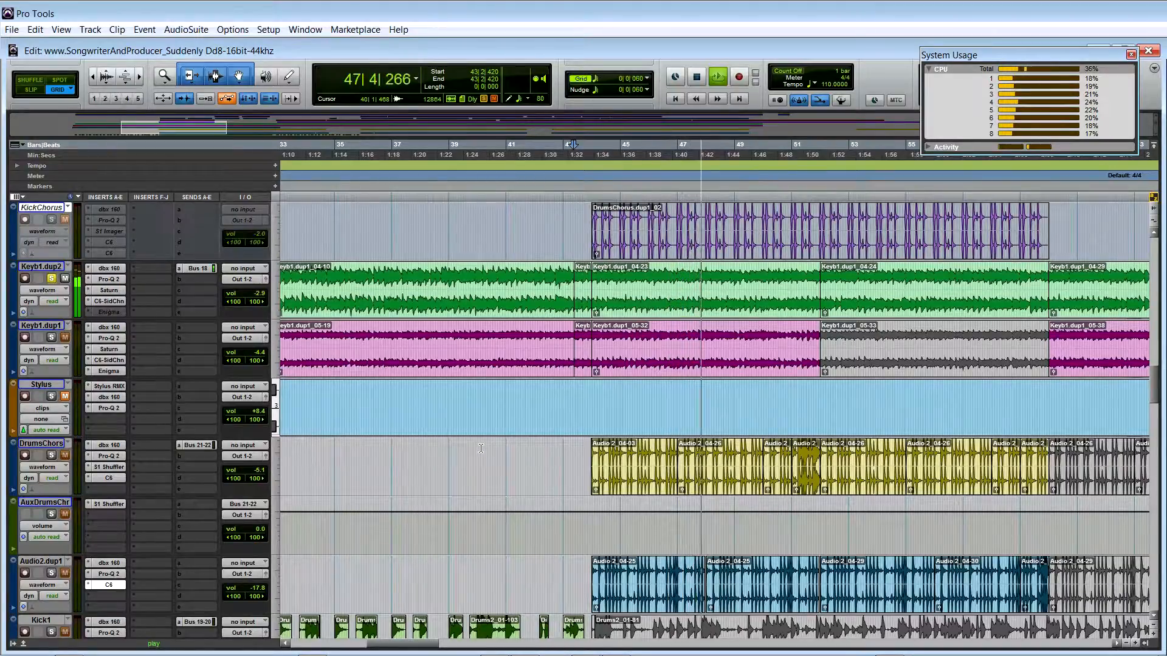
key("space")
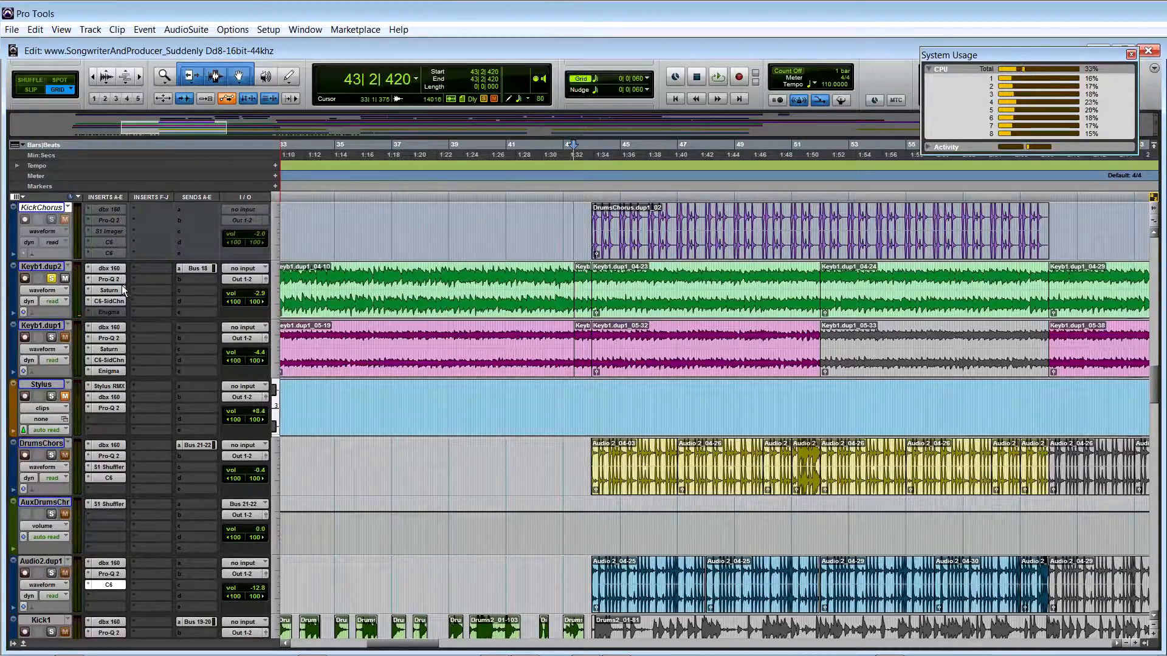
Open the dbx 160 and Pro-Q 2 inserts of the Keyb1.dup2 track and arrange their windows side by side
left_click(116, 269)
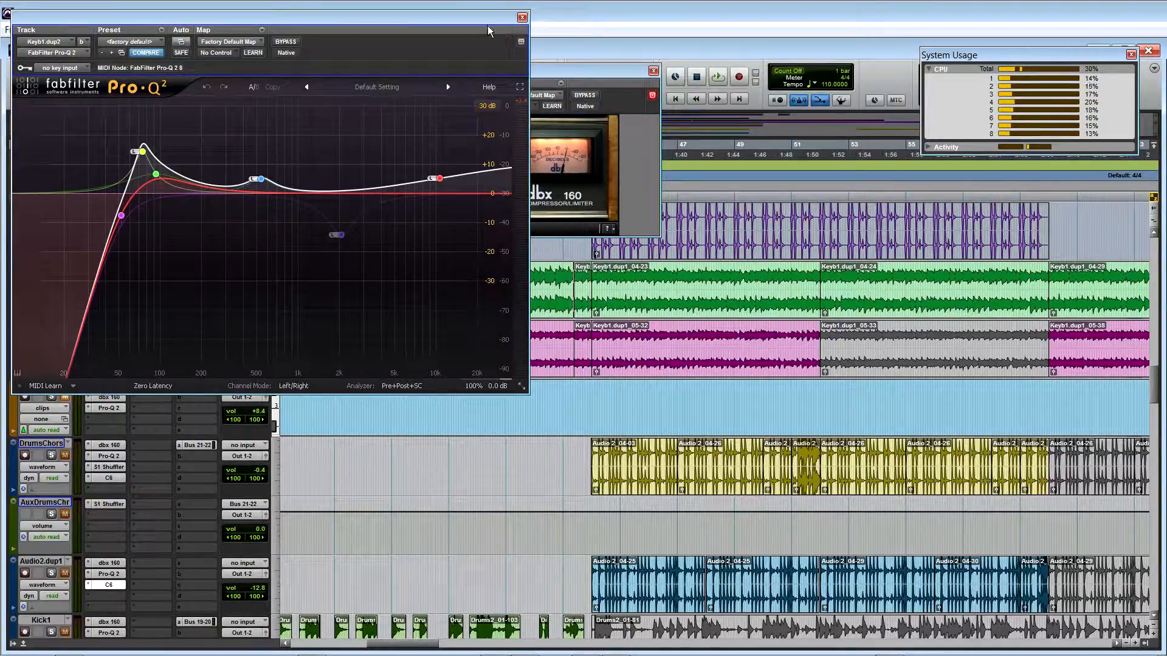
left_click_drag(487, 26, 915, 117)
left_click_drag(642, 79, 404, 79)
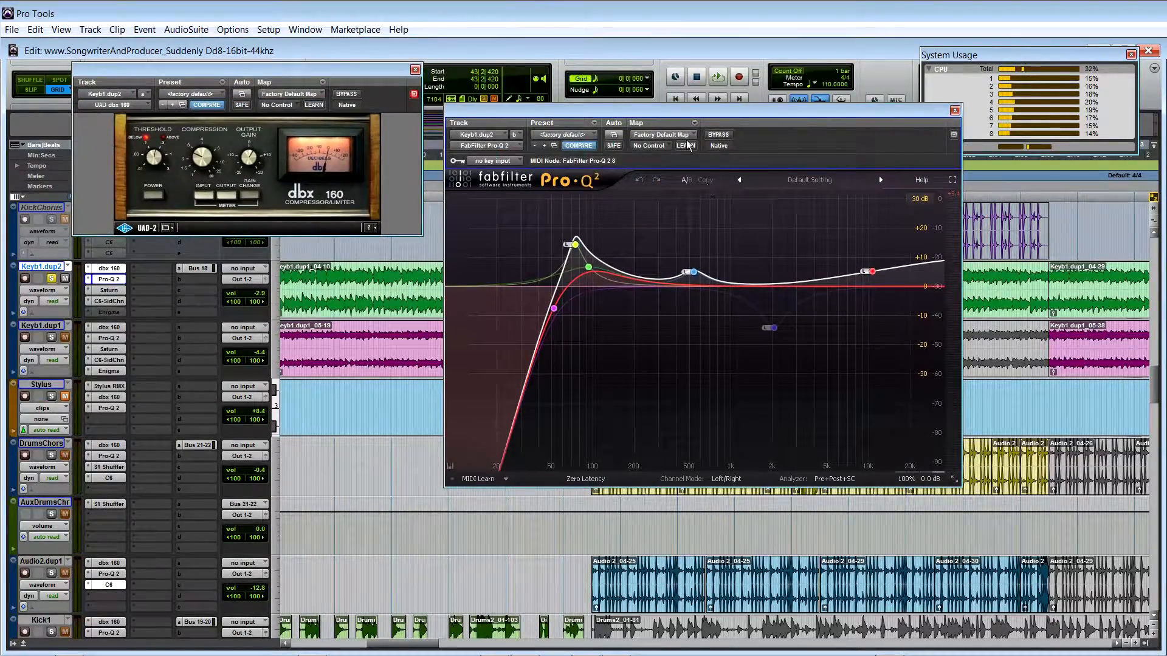
Line up the Pro-Q 2 window beside the dbx 160, then open the Saturn and C6-SideChain inserts of Keyb1.dup2 and arrange them below
left_click_drag(662, 109, 643, 68)
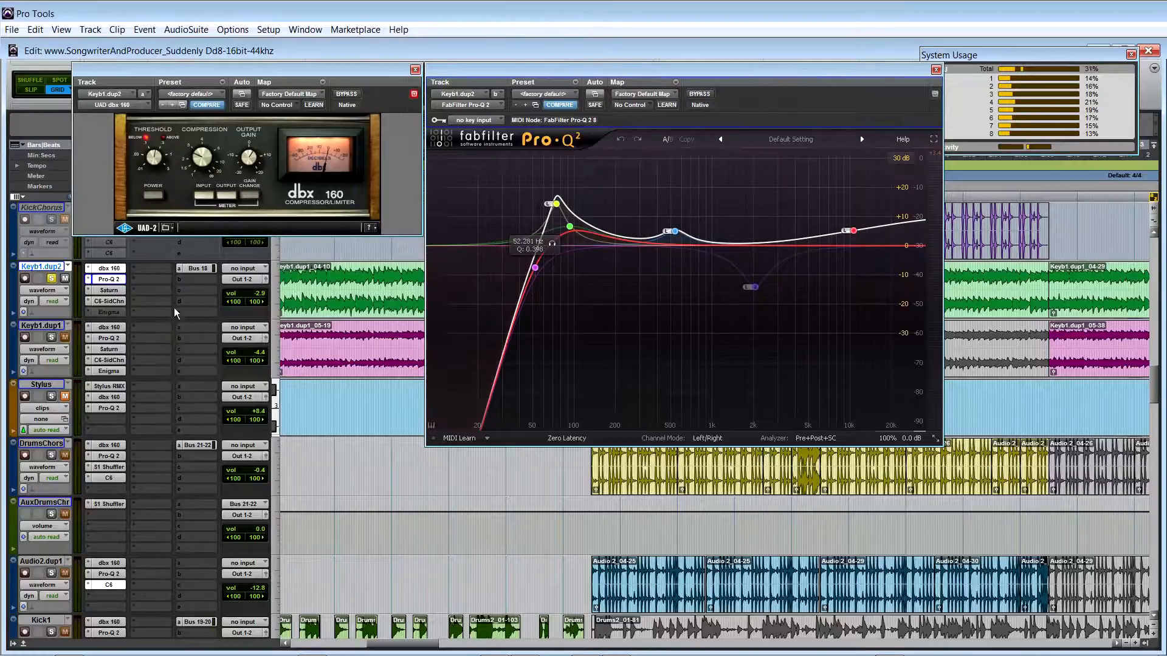
left_click(108, 289)
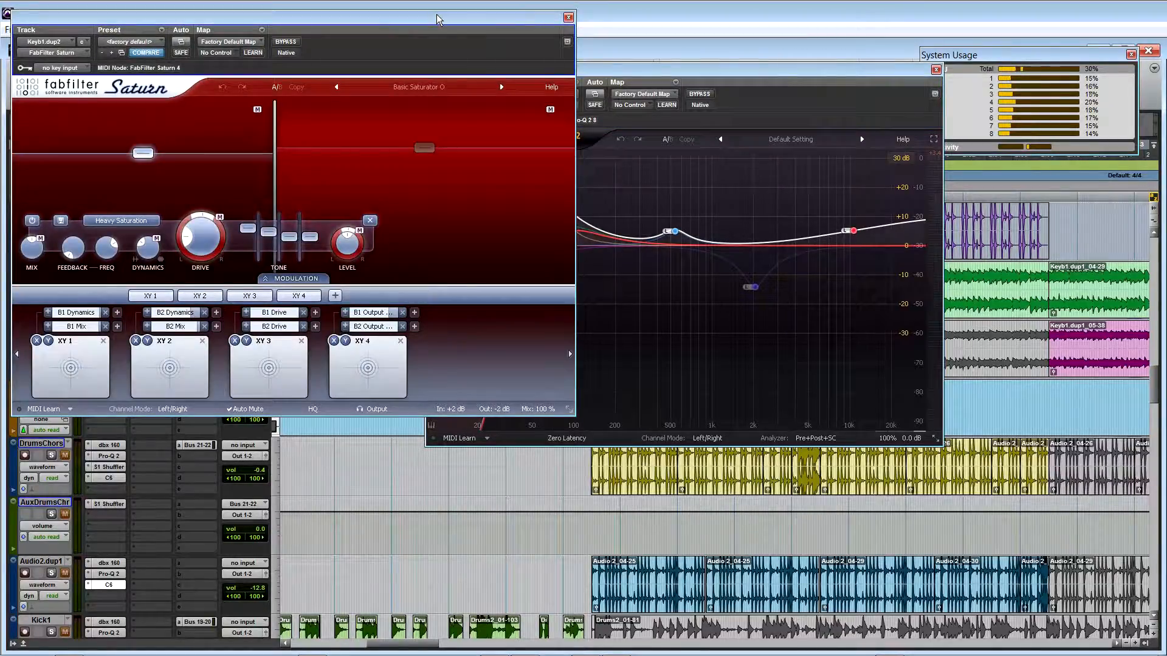
left_click_drag(438, 20, 1018, 249)
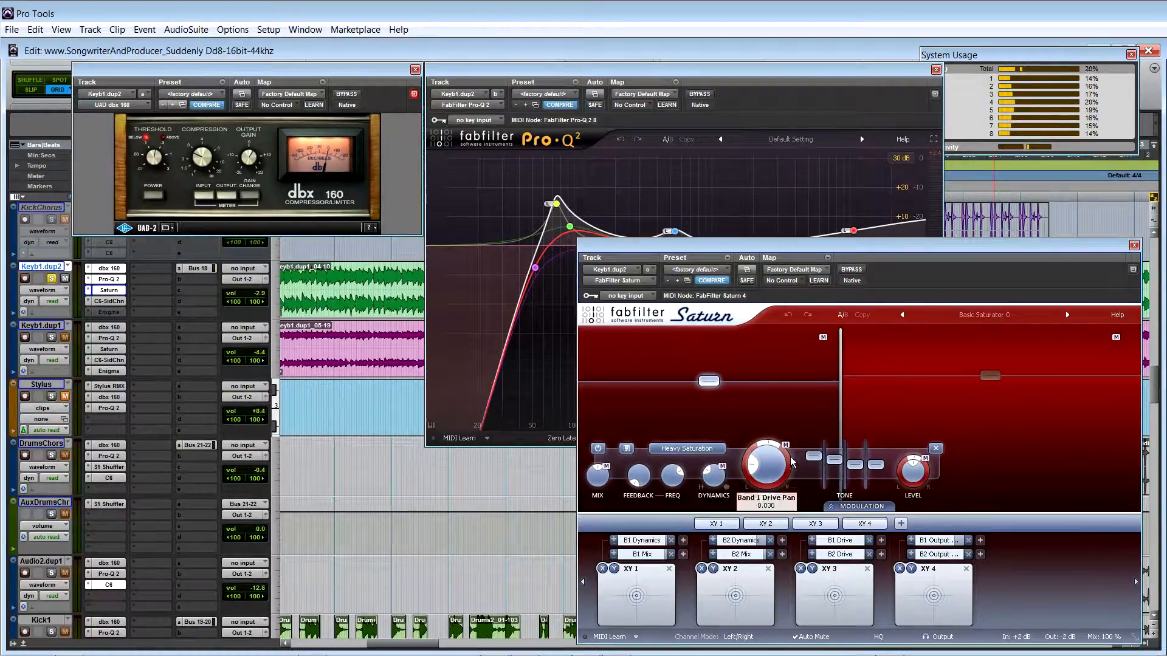
left_click(104, 301)
left_click_drag(277, 25, 381, 272)
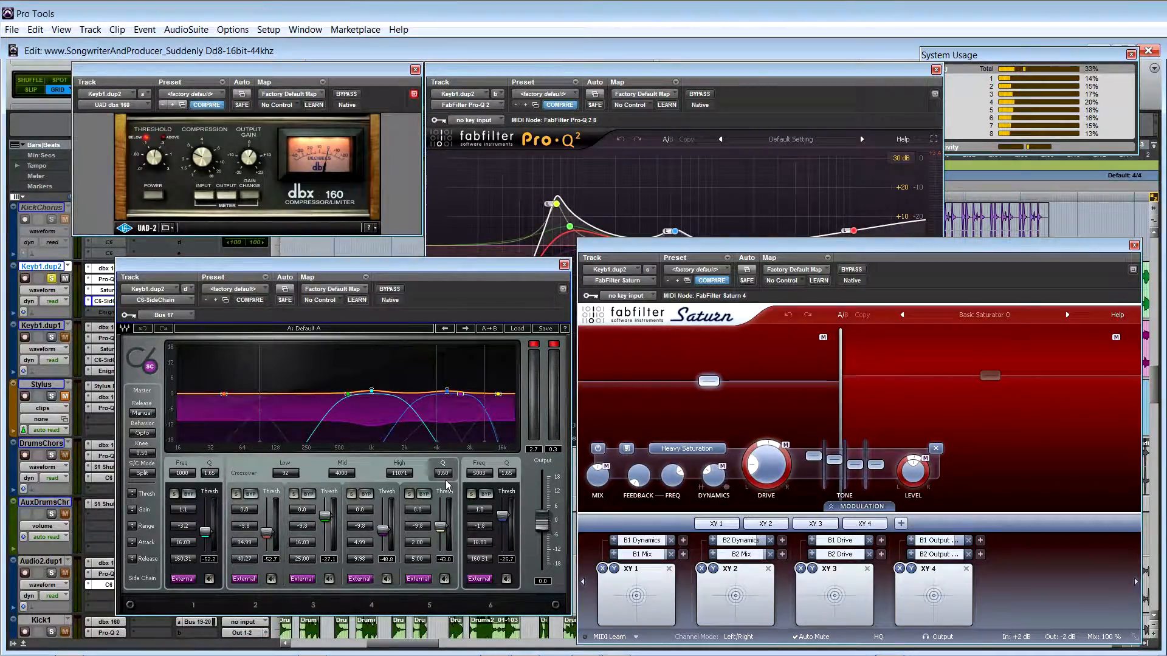
Close the C6-SideChain, Saturn, Pro-Q 2 and dbx 160 plug-in windows of the Keyb1.dup2 track
left_click(564, 265)
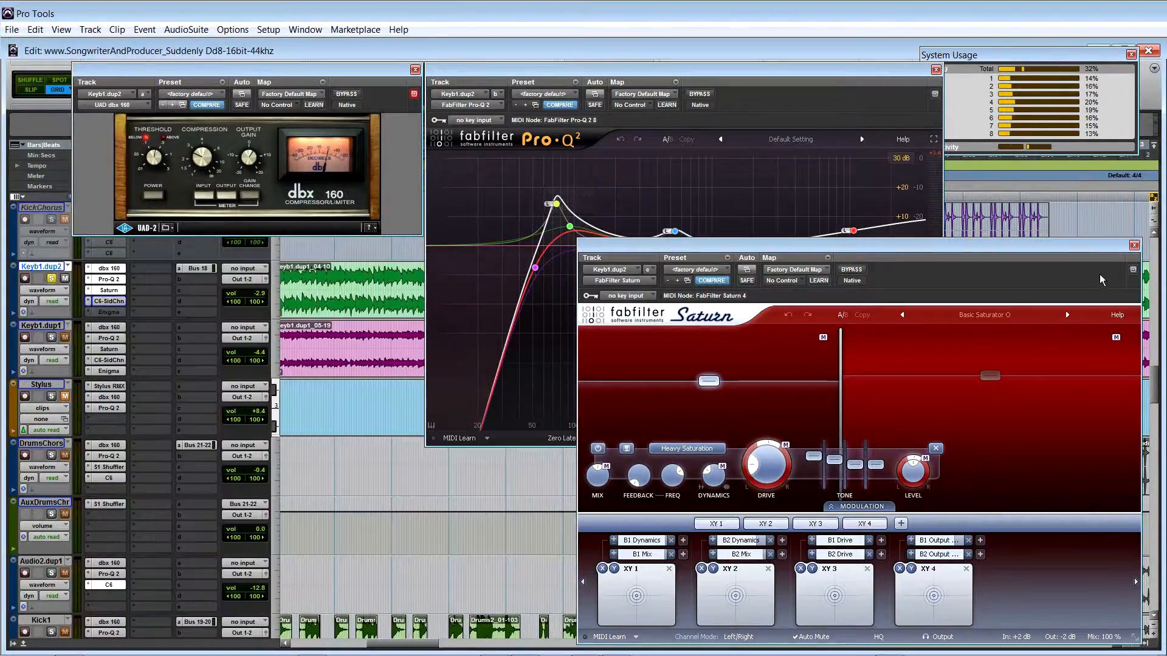
left_click(1134, 246)
left_click(935, 70)
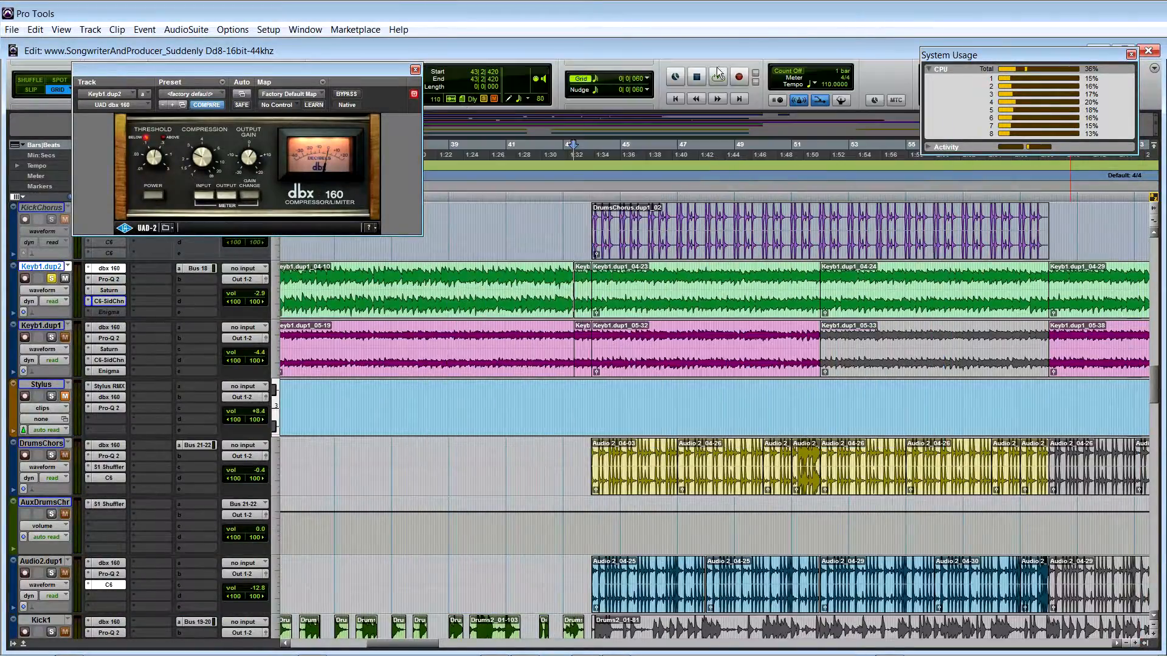
left_click(415, 70)
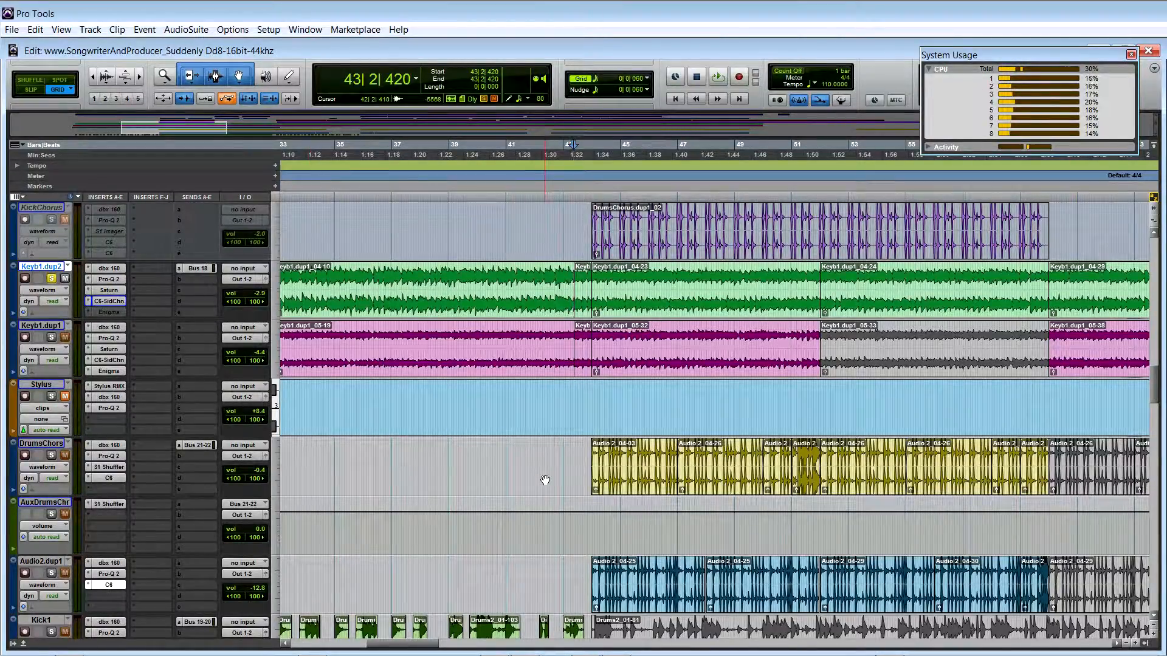
Listen to the Keyb1.dup1 track soloed without Keyb1.dup2 from 43|2|420, and stop playback
left_click(51, 337)
key("space")
left_click(52, 278)
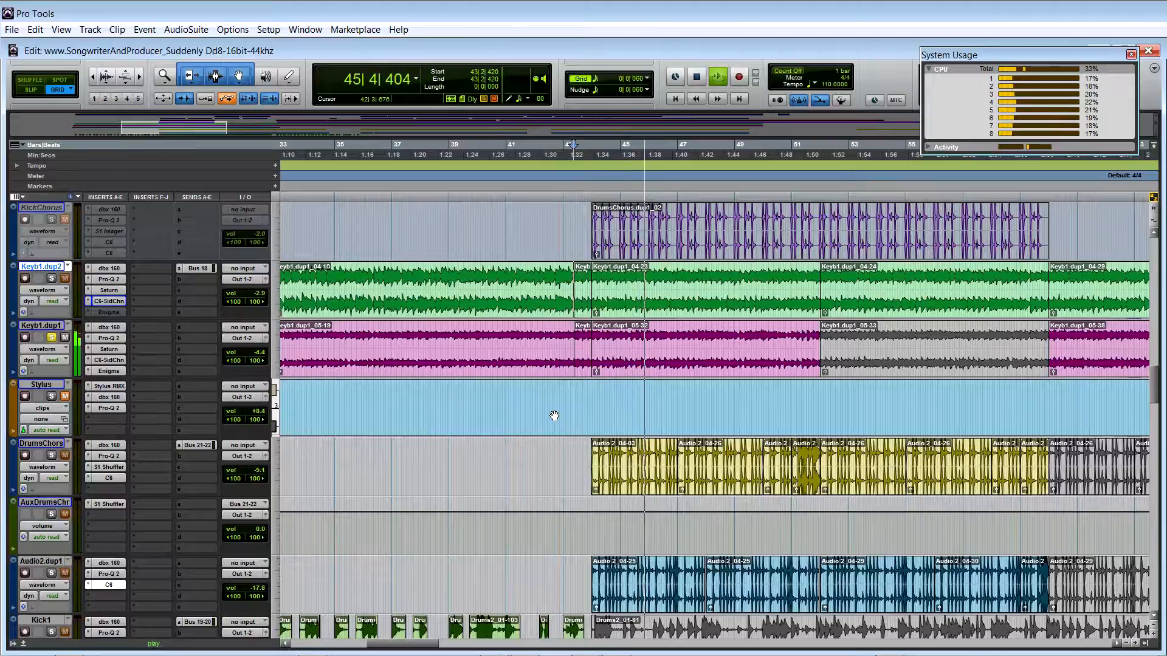
key("space")
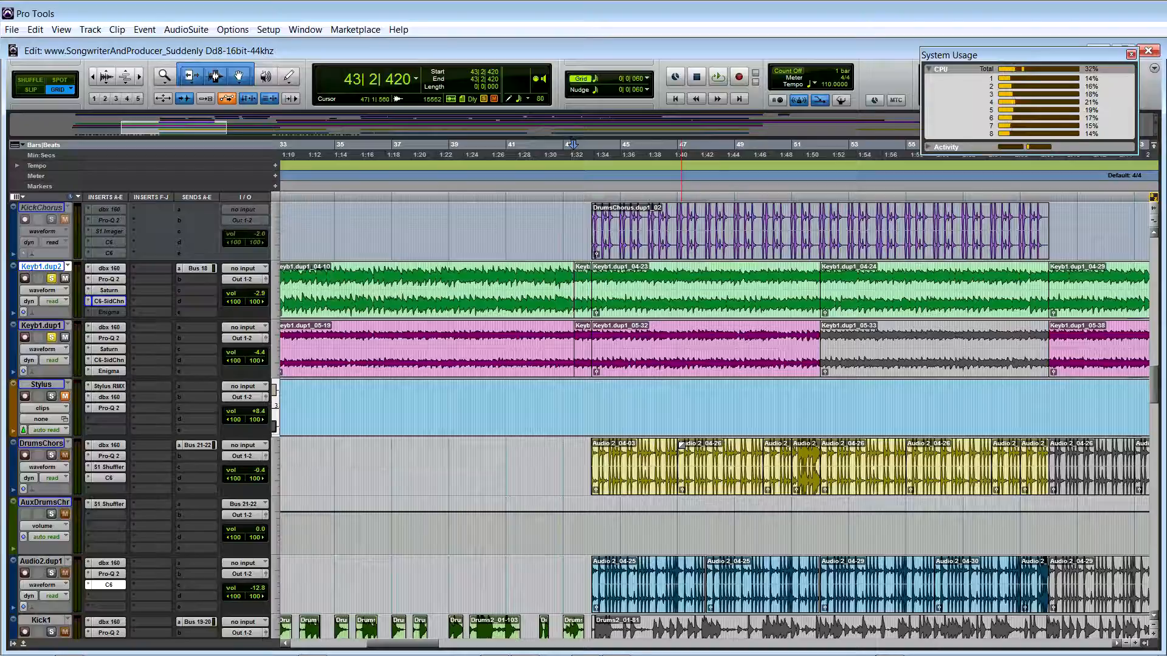
Play Keyb1.dup2 and Keyb1.dup1 together from 43|2|420, toggle their solos to compare them, and stop playback
key("space")
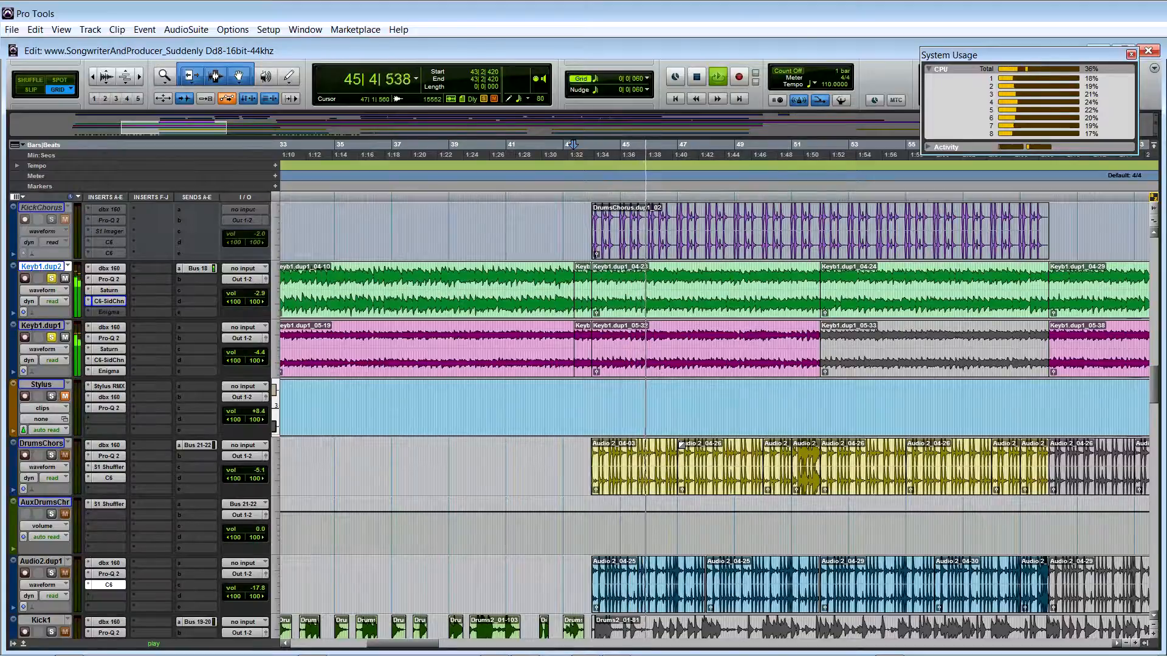
left_click(51, 338)
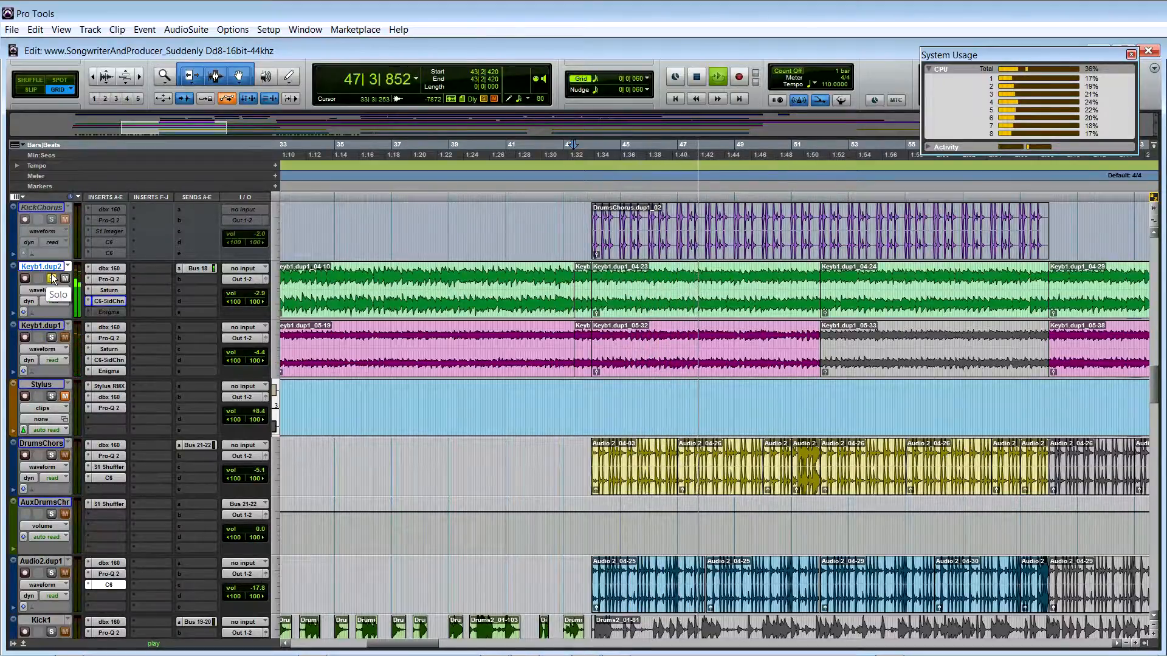
left_click(51, 338)
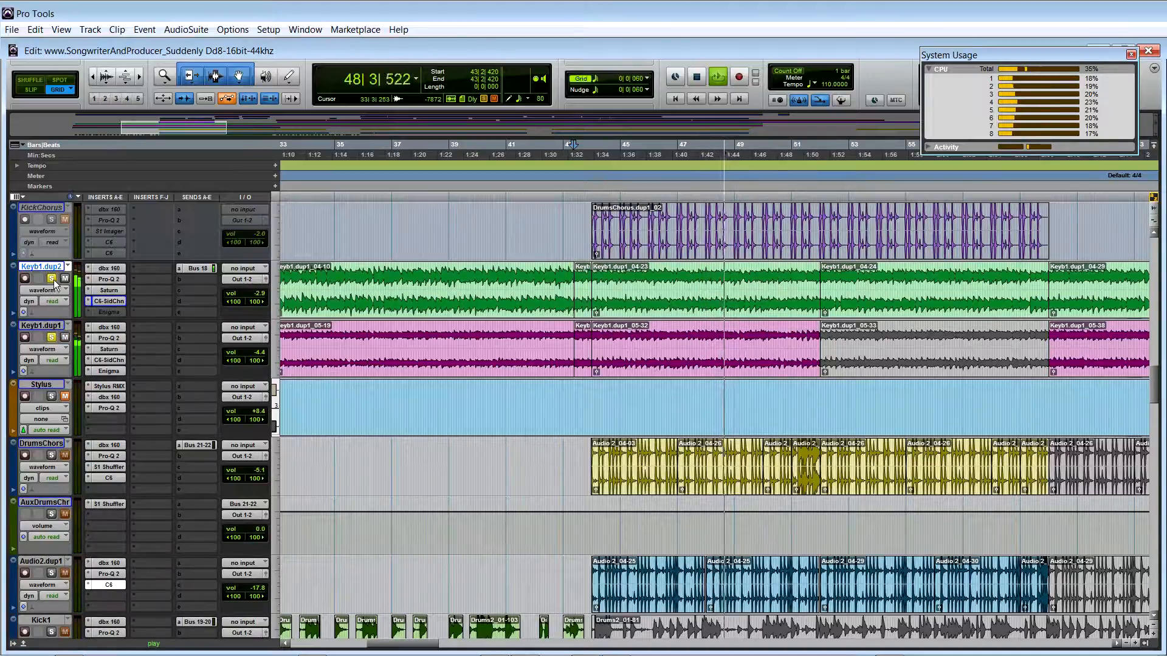
left_click(52, 279)
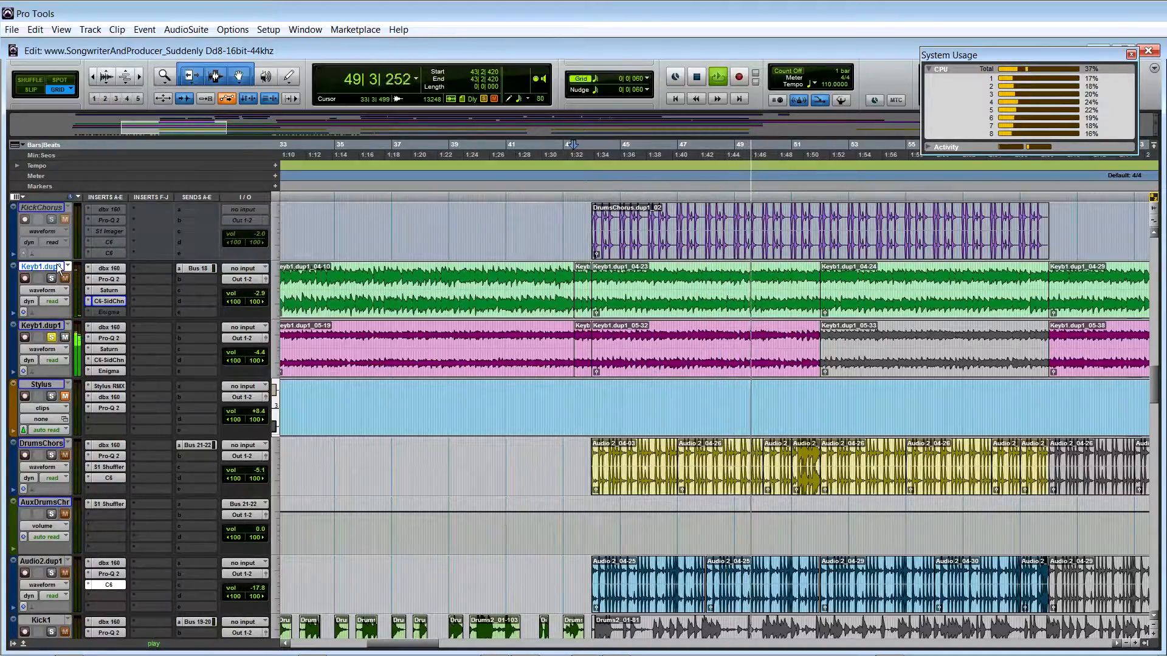
key("space")
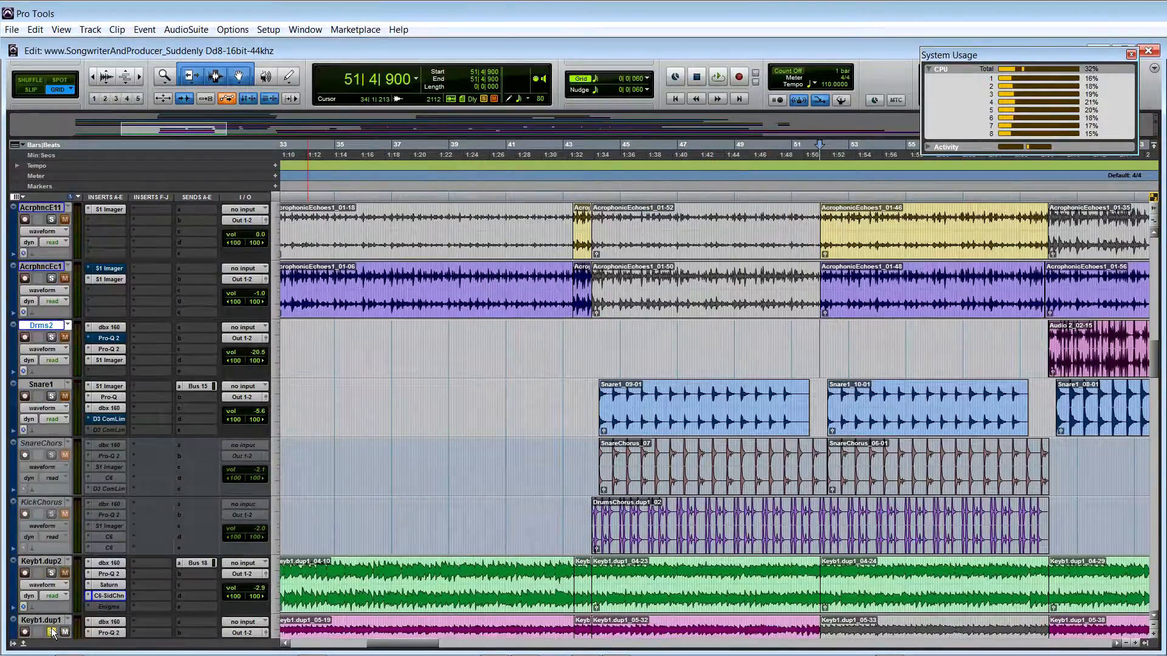
Play the AcrphncE11 track soloed from 51|4|900, switch the solo to AcrphncEc1, and stop playback
scroll(483, 486, "up", 6)
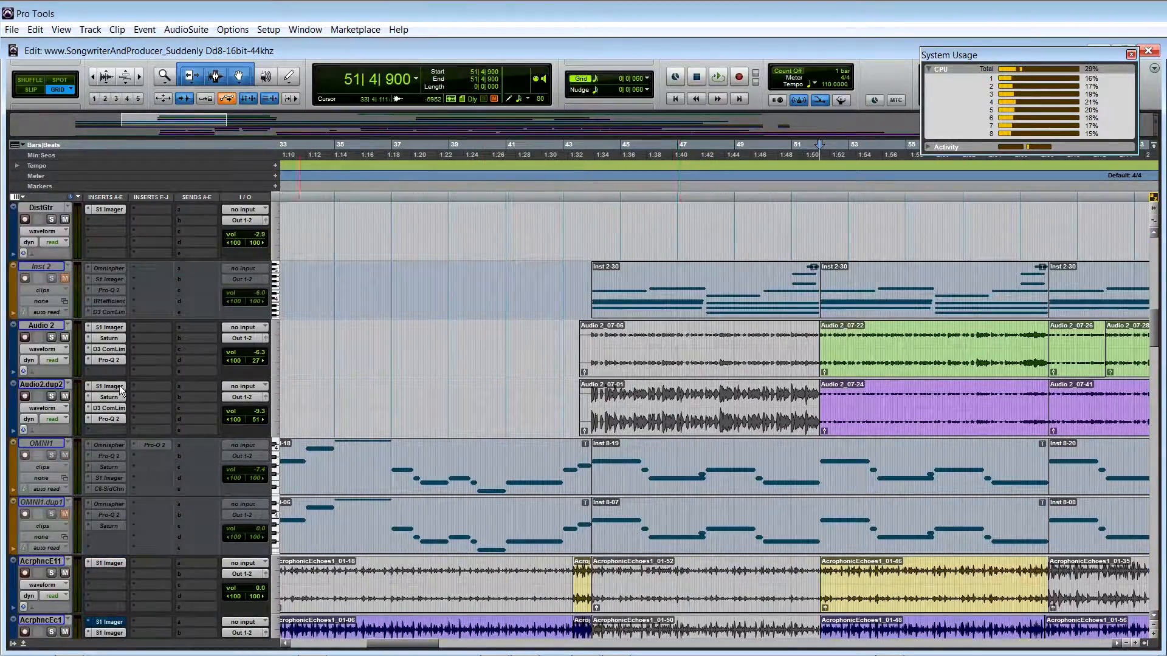
scroll(934, 536, "down", 3)
key("space")
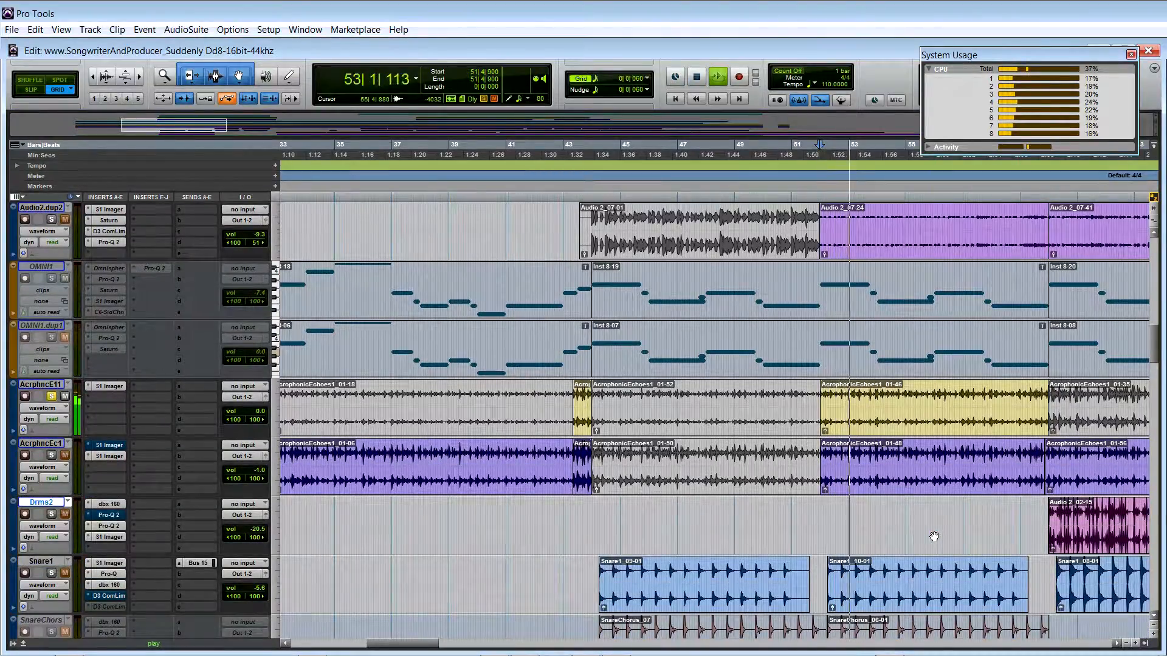
key("space")
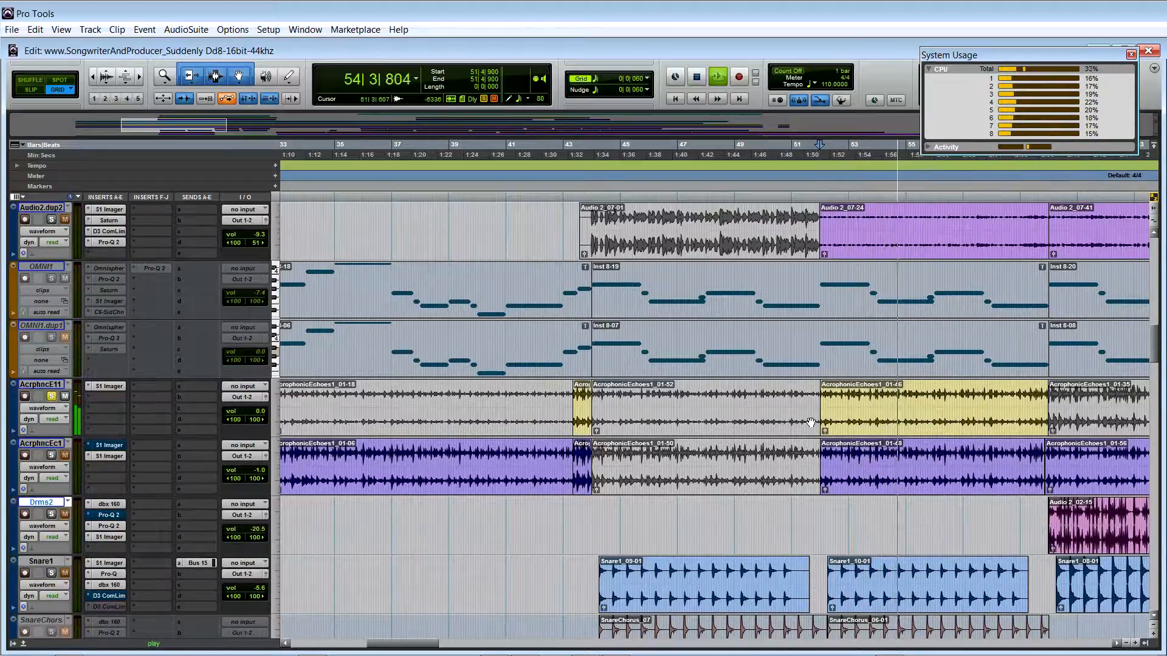
key("ctrl+bracketleft")
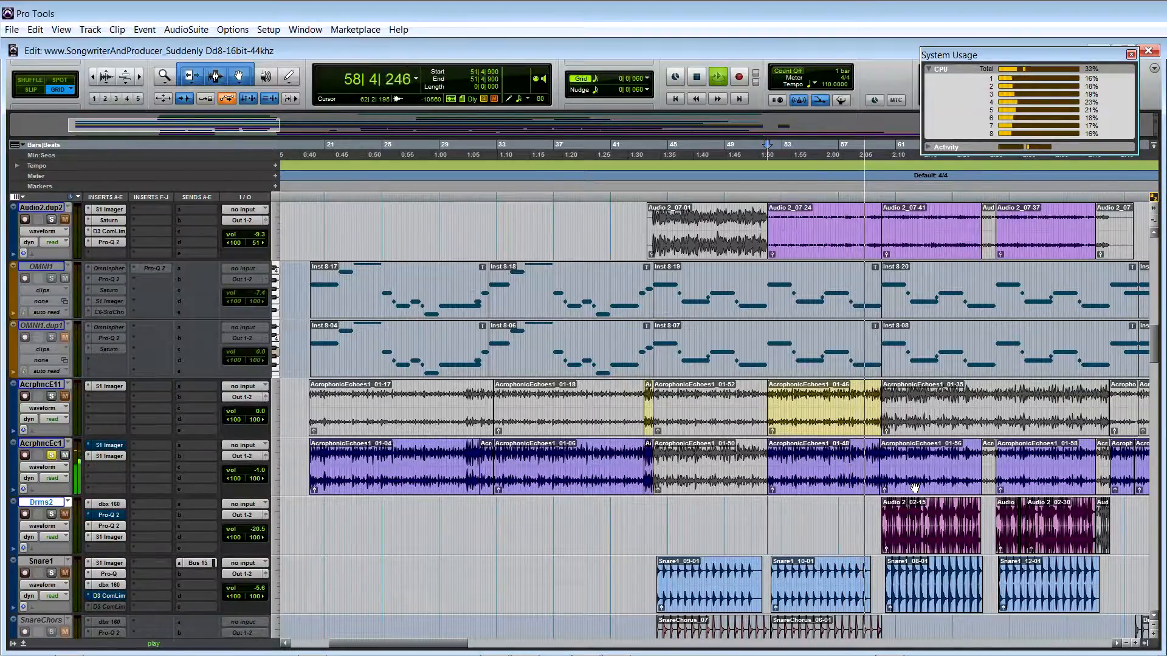
key("space")
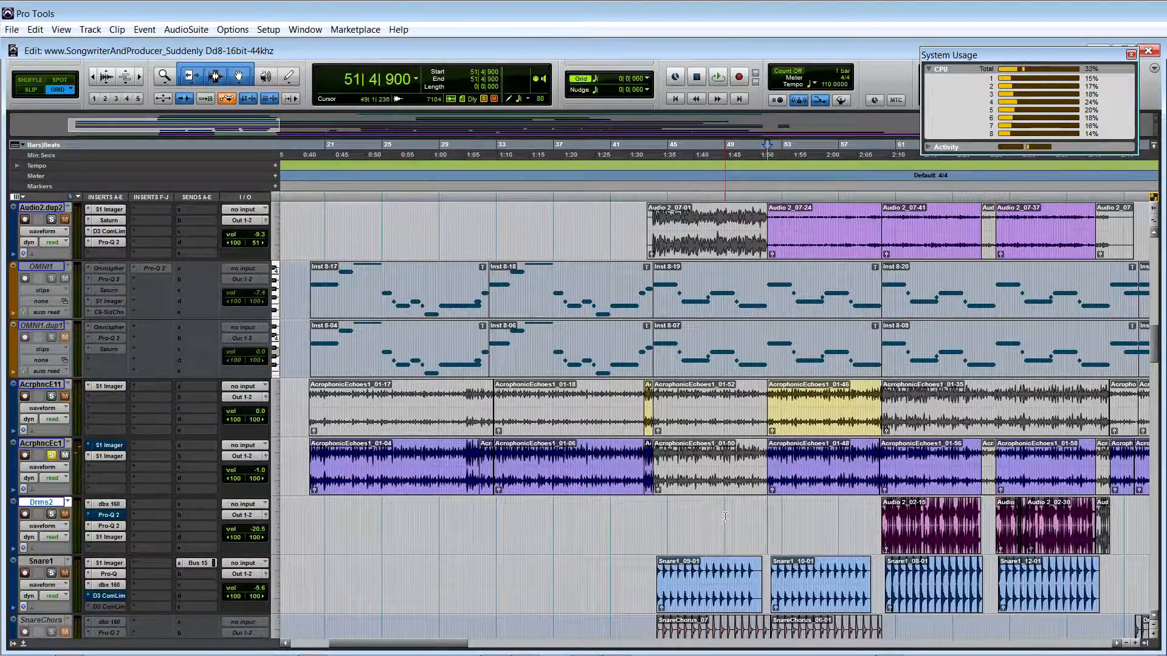
Inspect the second S1 Imager insert of AcrphncEc1 and close it, then play AcrphncE11 and AcrphncEc1 soloed together from 51|4|900
left_click(110, 455)
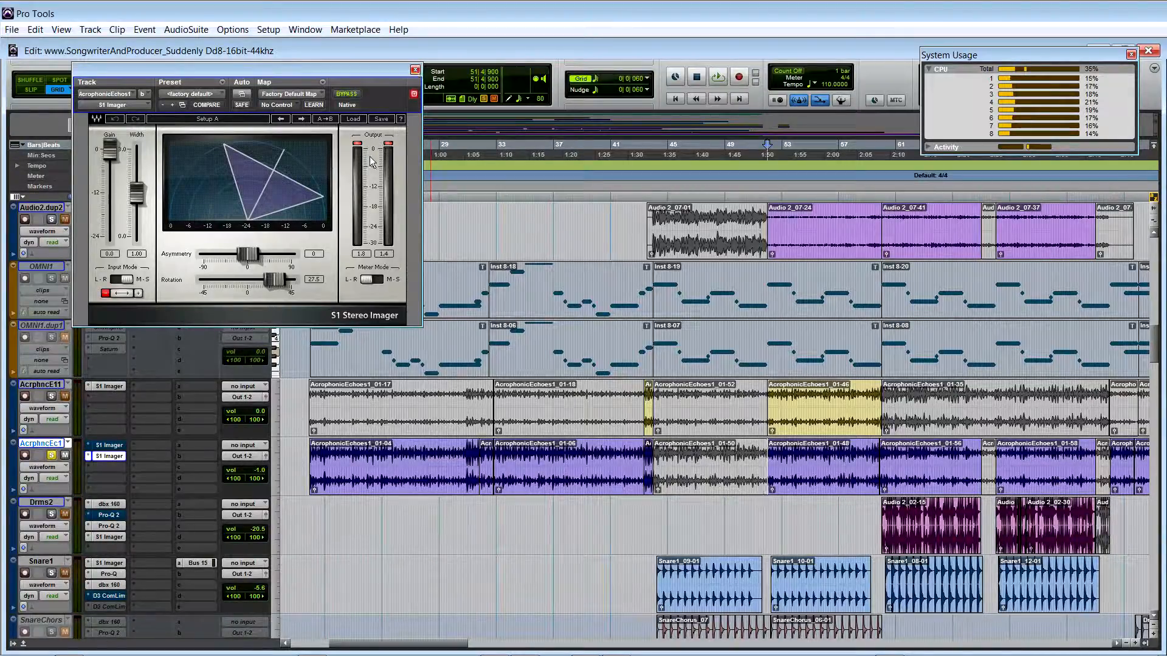
left_click(415, 71)
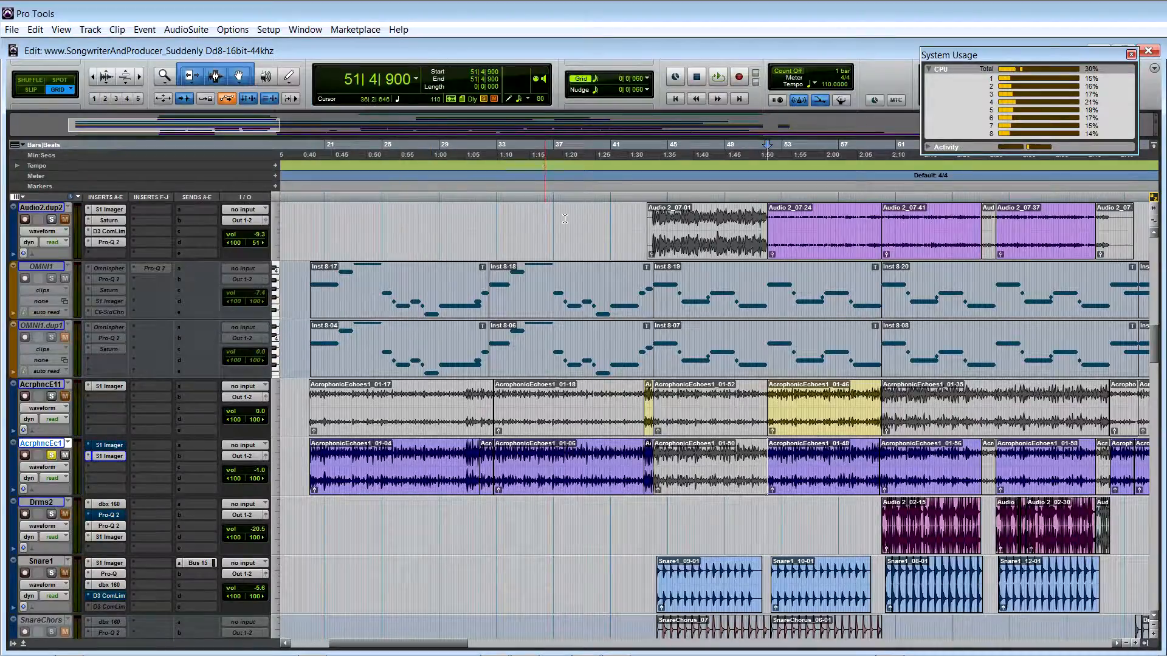
left_click(52, 395)
key("space")
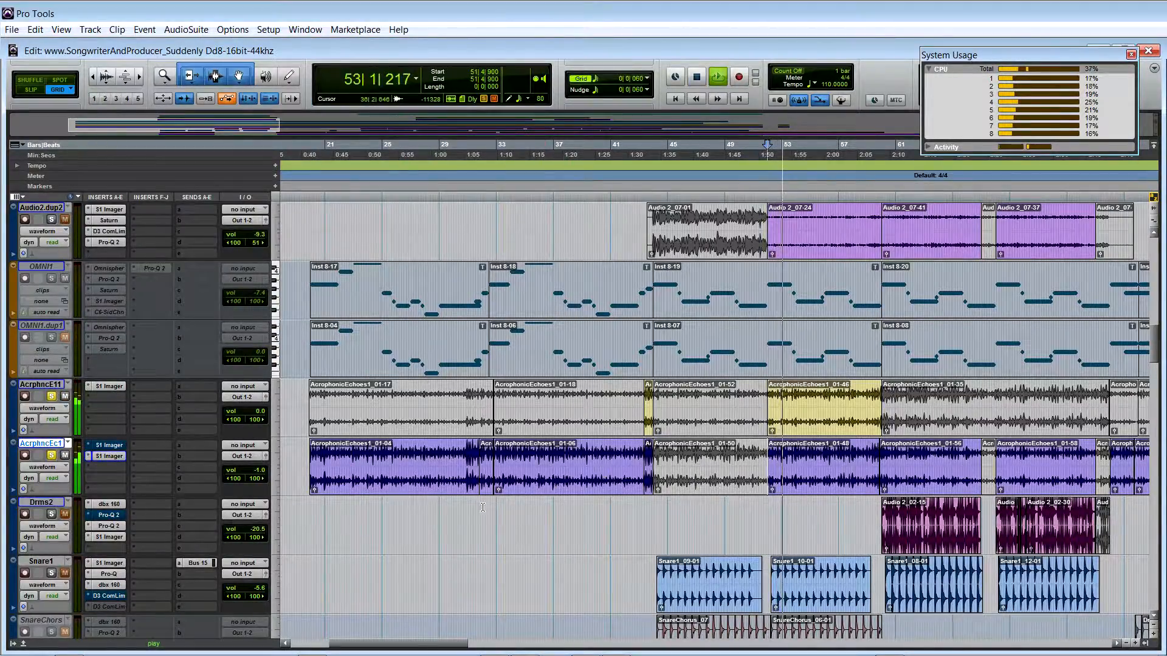
key("space")
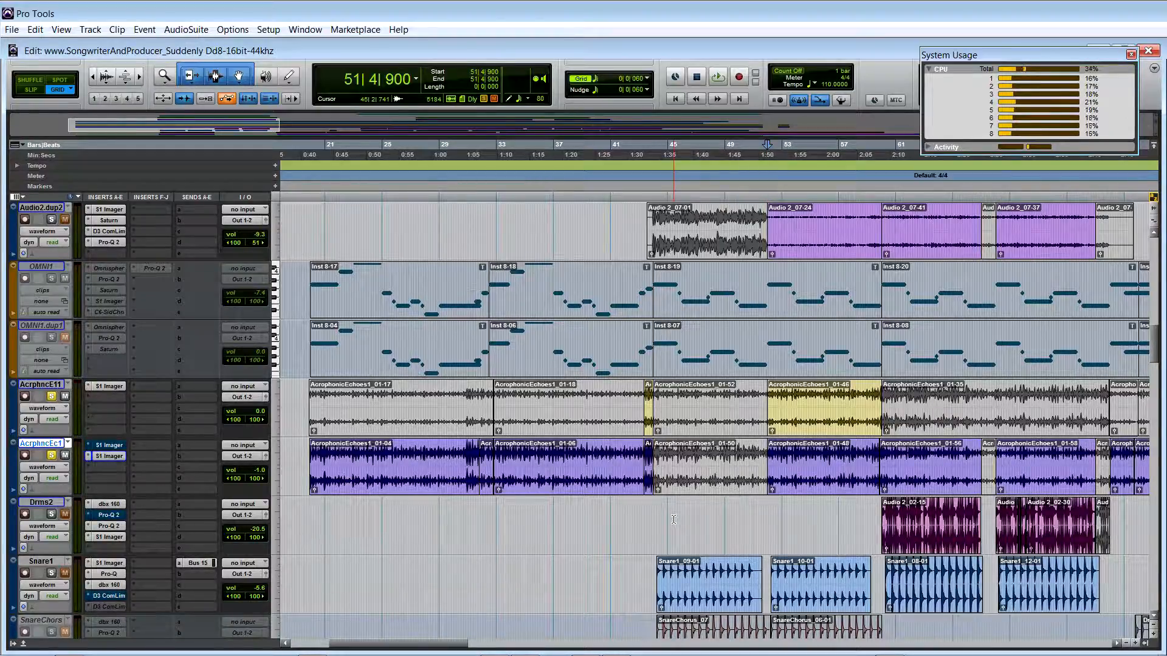
Solo the DrumsChors track and place the cursor at 43|4|300, just before its first clip
scroll(673, 519, "down", 15)
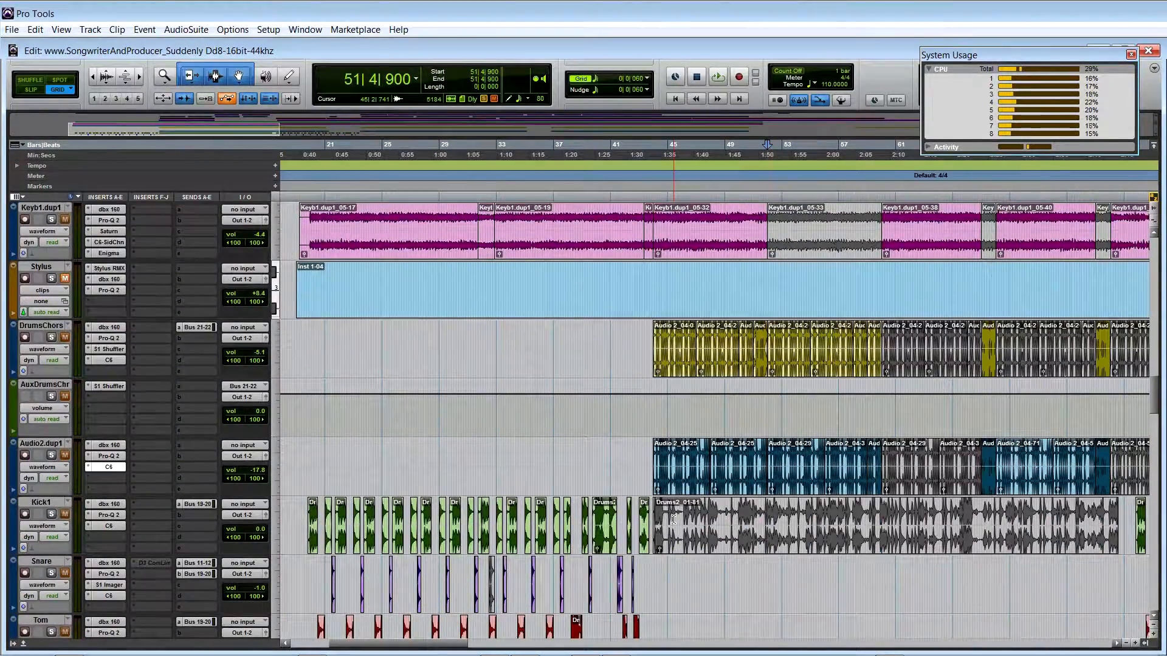
scroll(673, 519, "up", 10)
scroll(521, 439, "down", 8)
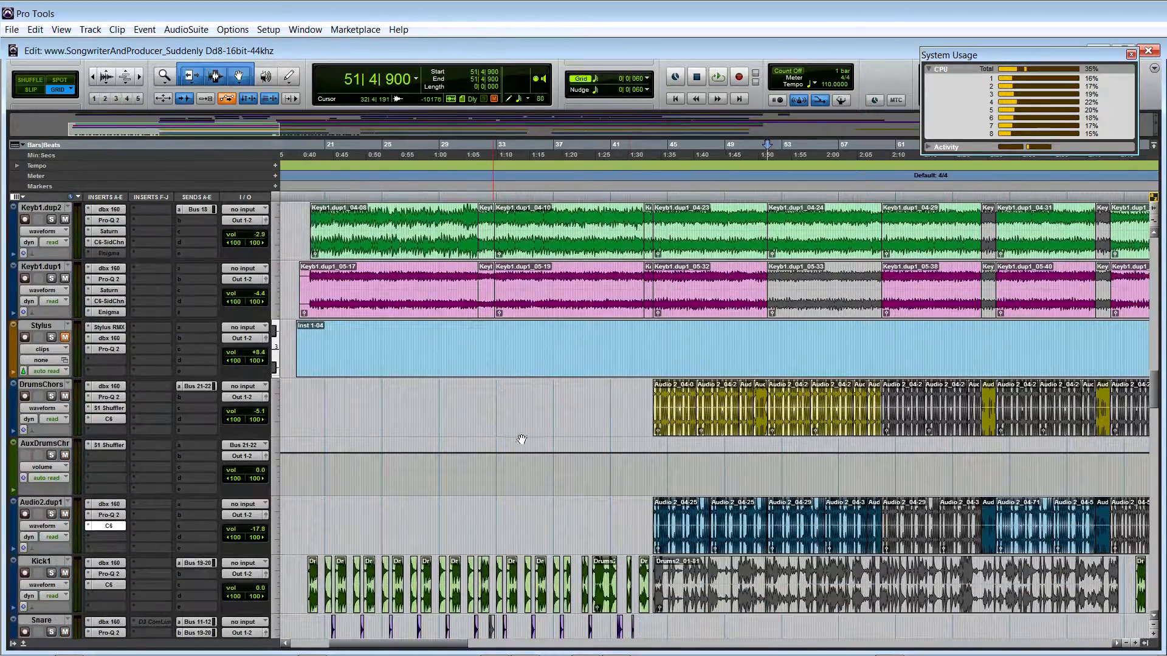
left_click(52, 396)
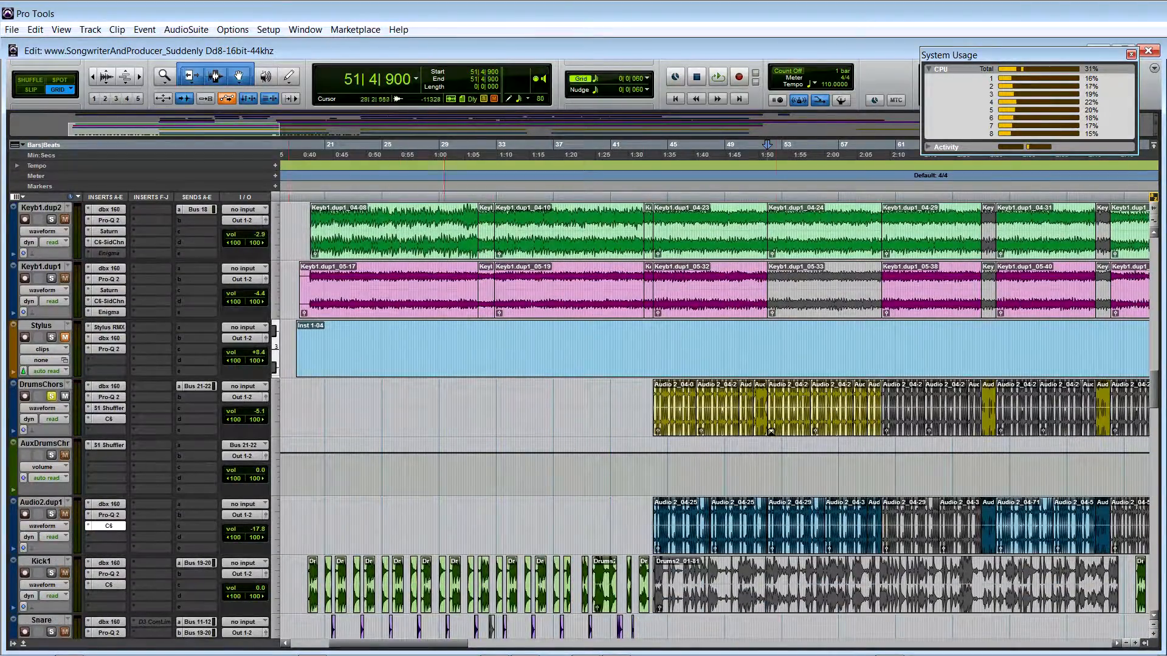
left_click(650, 462)
Open the Stylus RMX instrument on the Stylus track to view it, and close its window
scroll(650, 462, "up", 4)
scroll(649, 507, "down", 6)
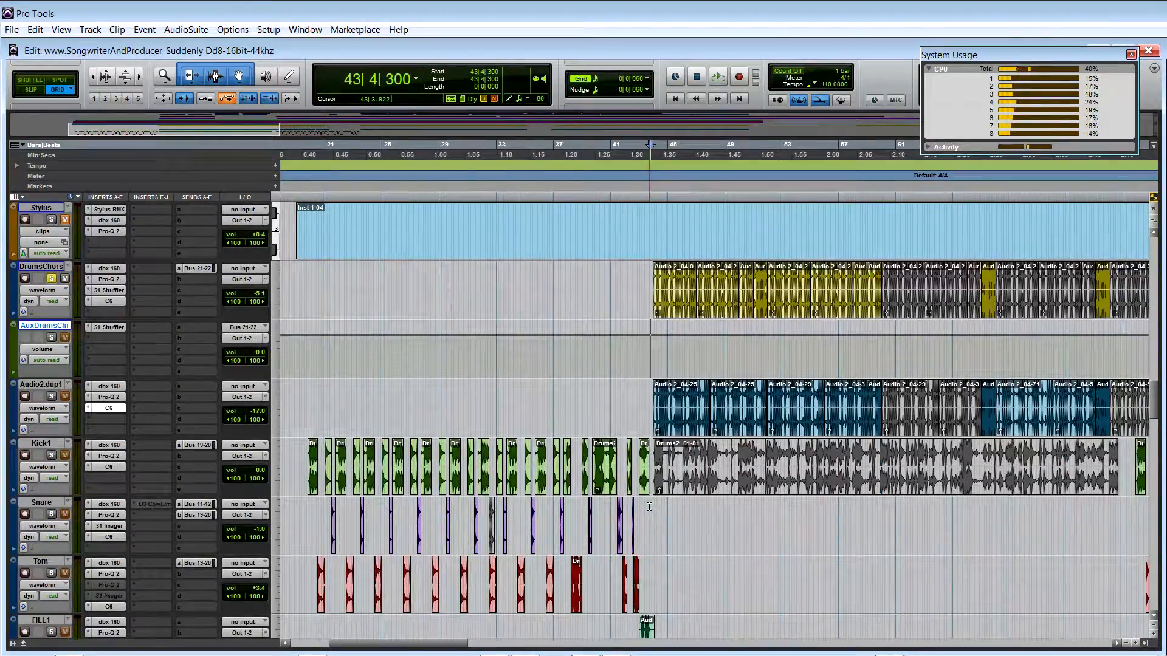
left_click(108, 209)
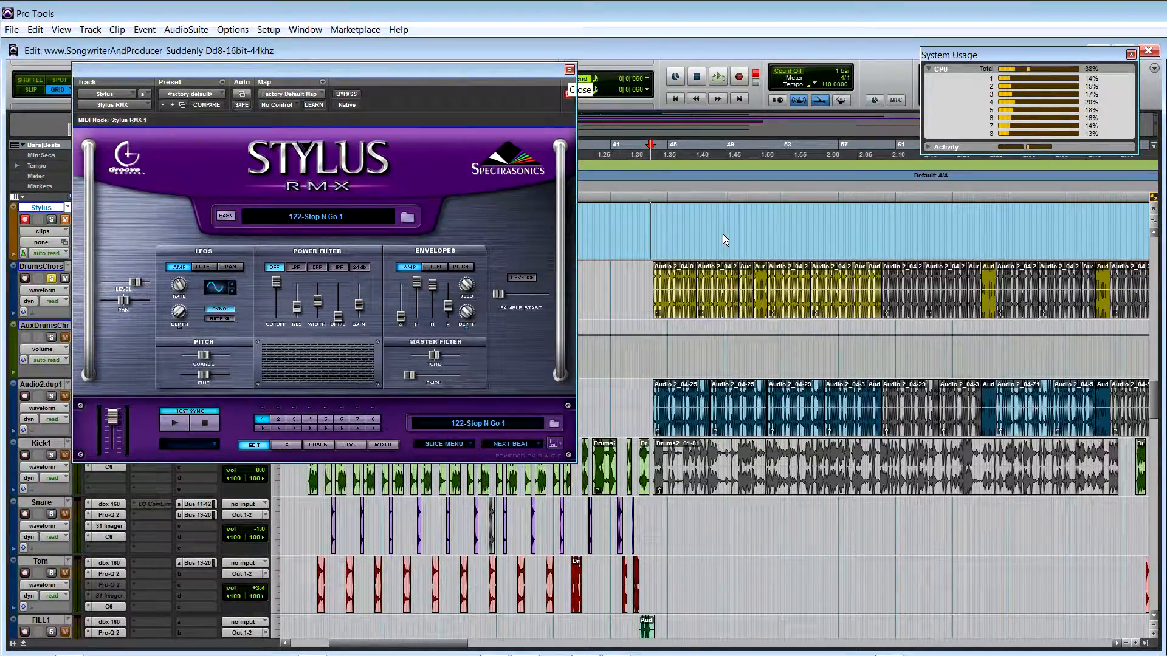
left_click(570, 70)
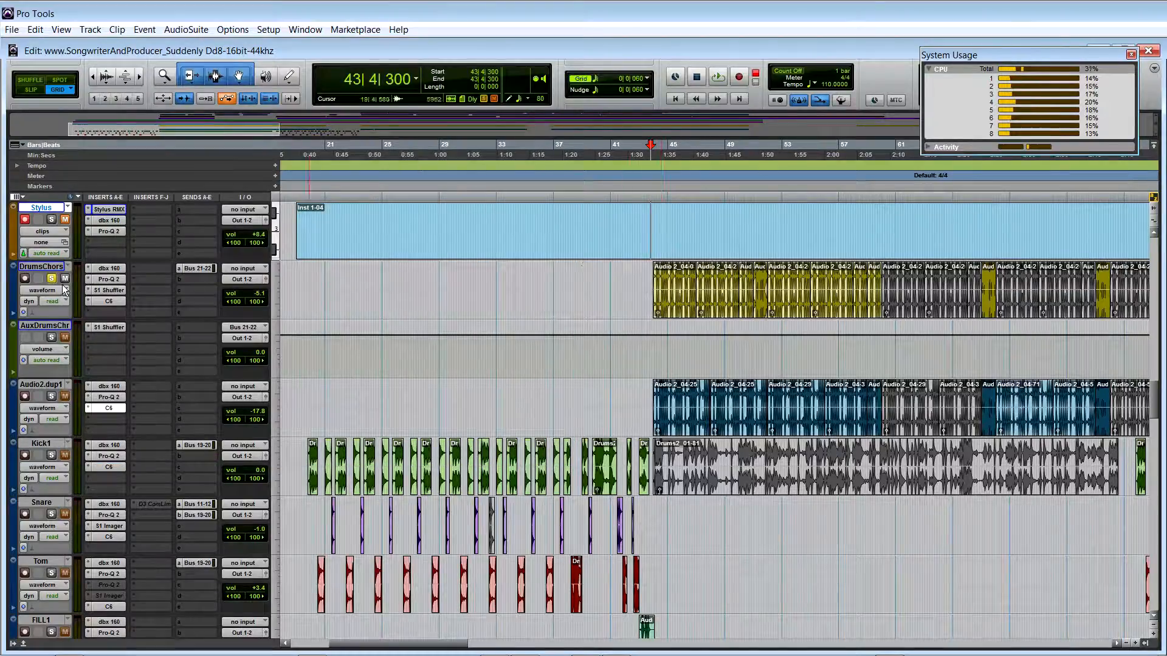
Play the soloed DrumsChors track from 43|4|300, and play its fills from 50|4|720, 66|3|900 and 74|4|420
key("space")
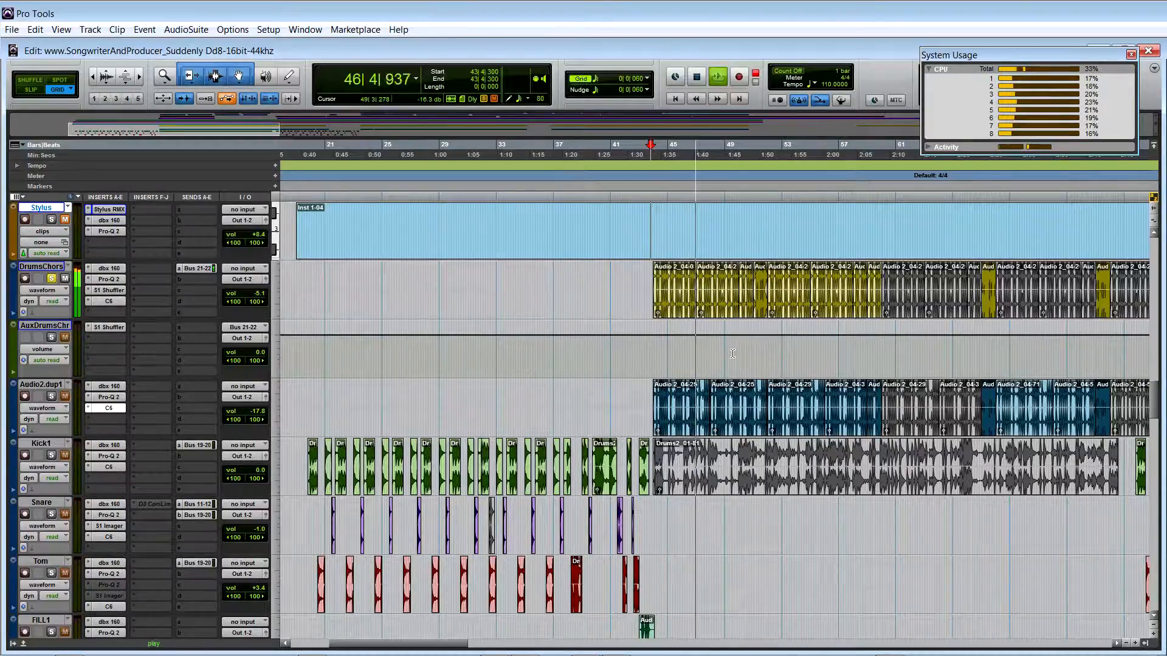
left_click(744, 336)
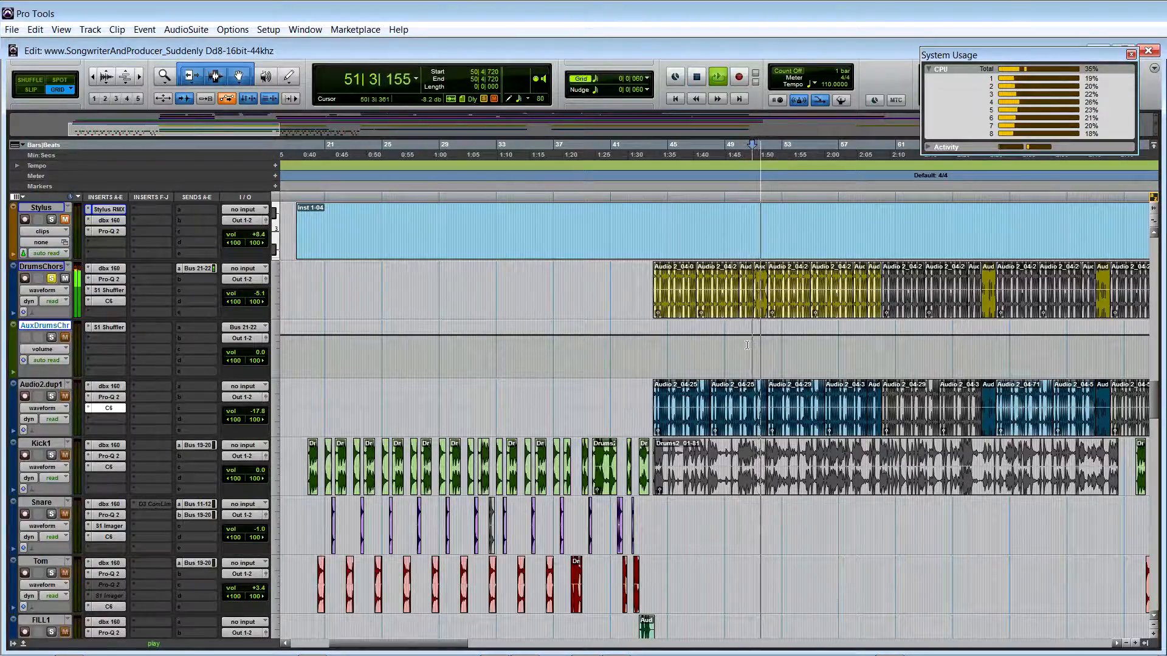
key("space")
left_click(977, 352)
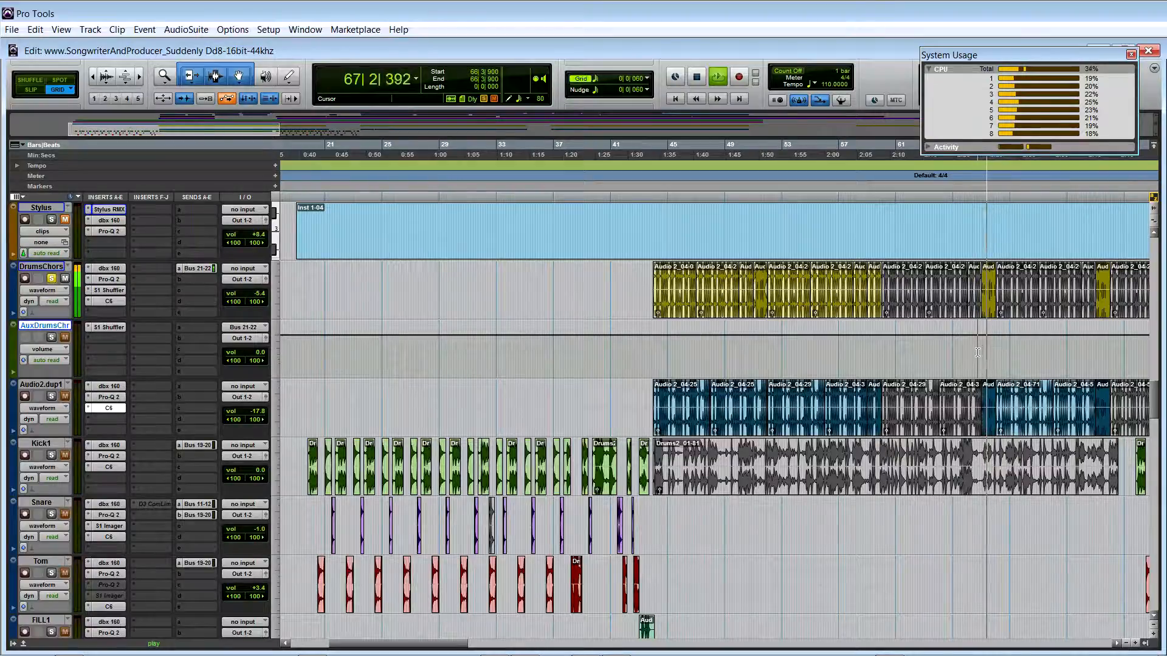
key("space")
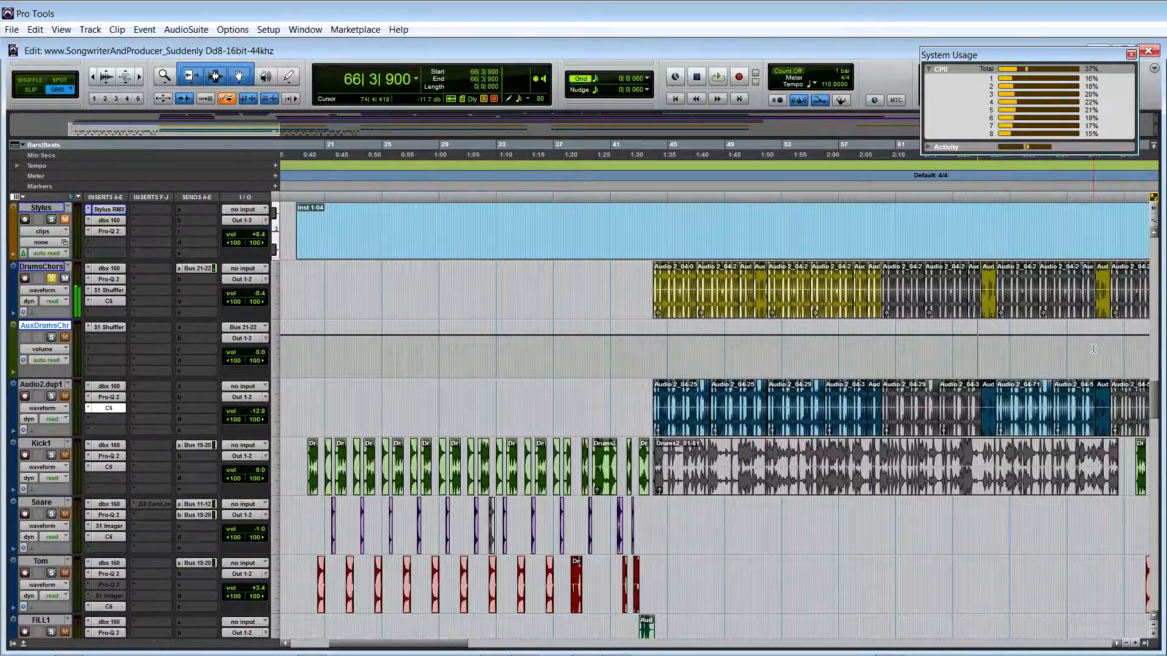
left_click(1093, 351)
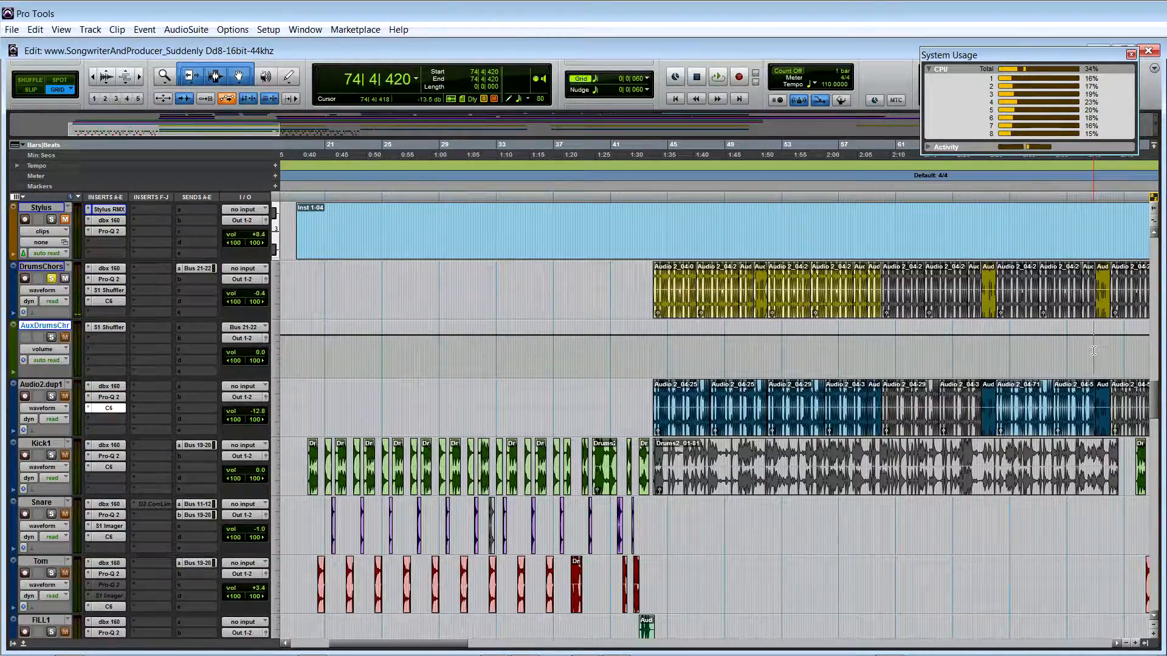
key("space")
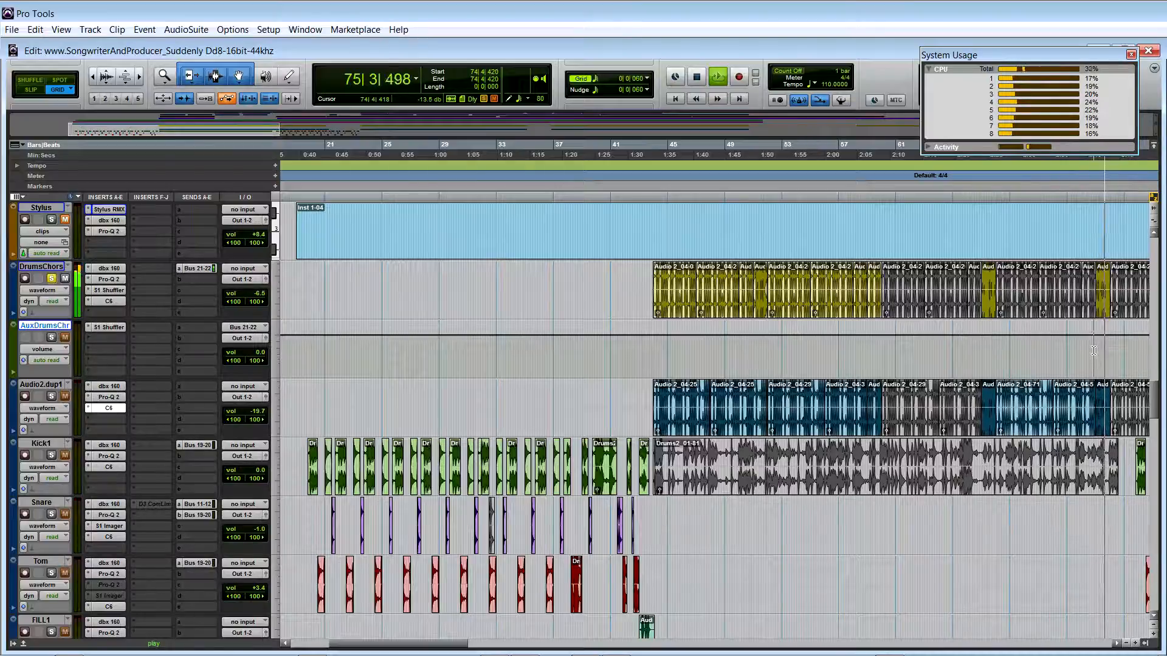
Stop playback, switch the solo from DrumsChors to Audio2.dup1, and play it from 43|4|480
key("space")
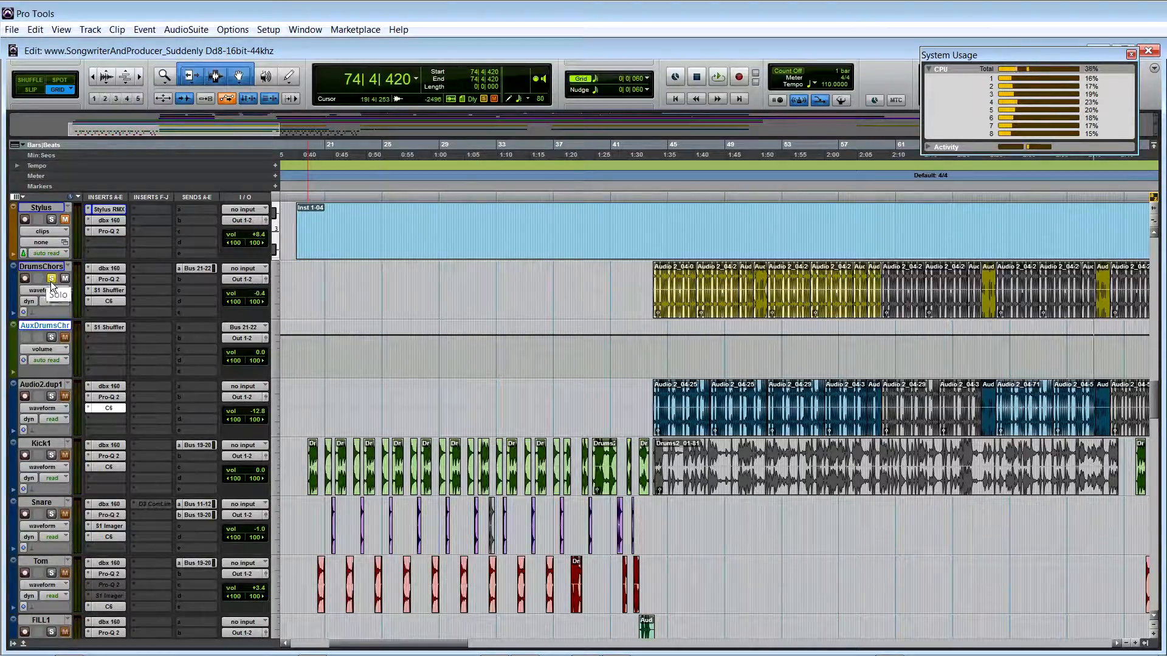
left_click(651, 380)
key("space")
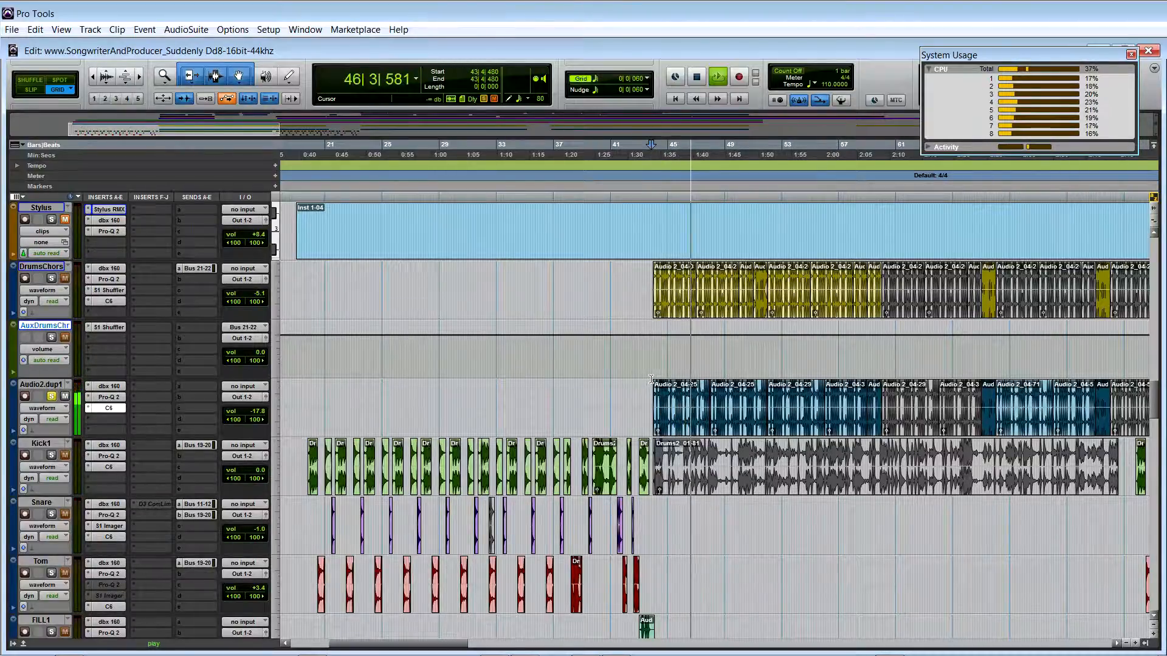
key("space")
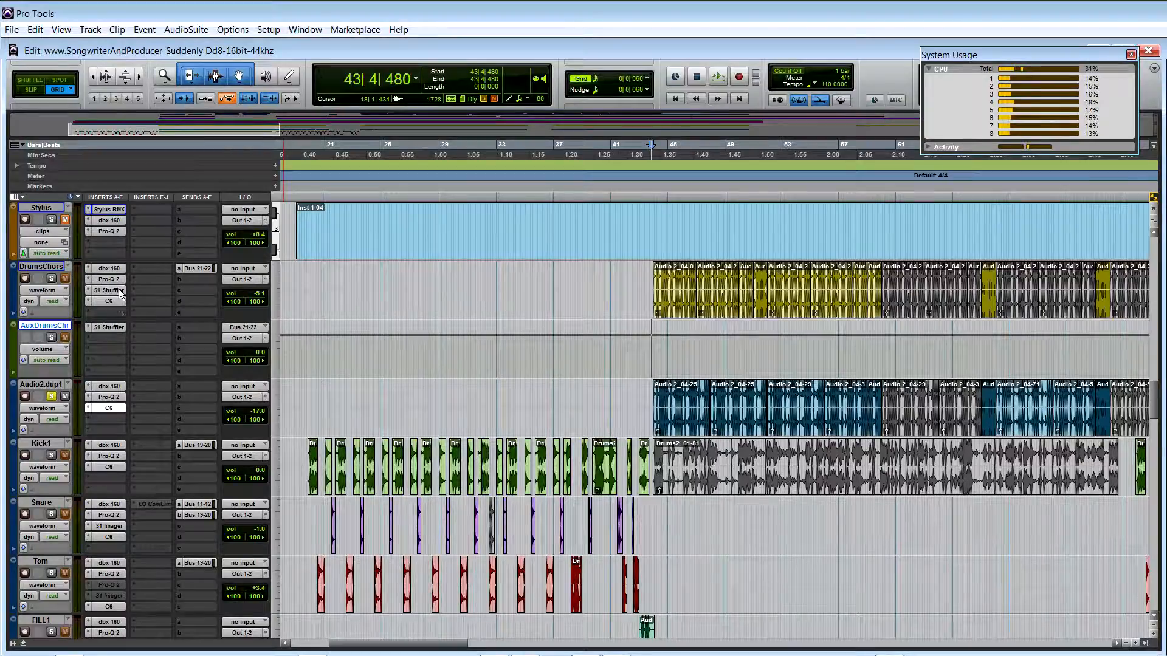
Inspect the dbx 160, Pro-Q 2, S1 Shuffler and C6 inserts of the DrumsChors track, closing their windows
left_click(111, 267)
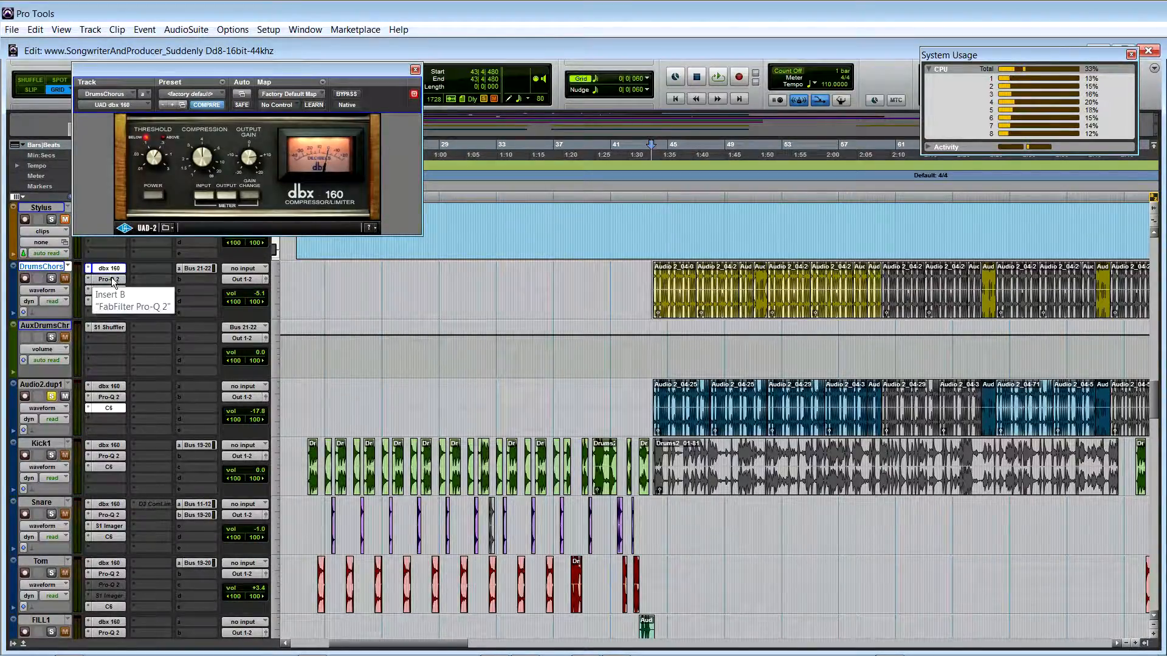
left_click(111, 280)
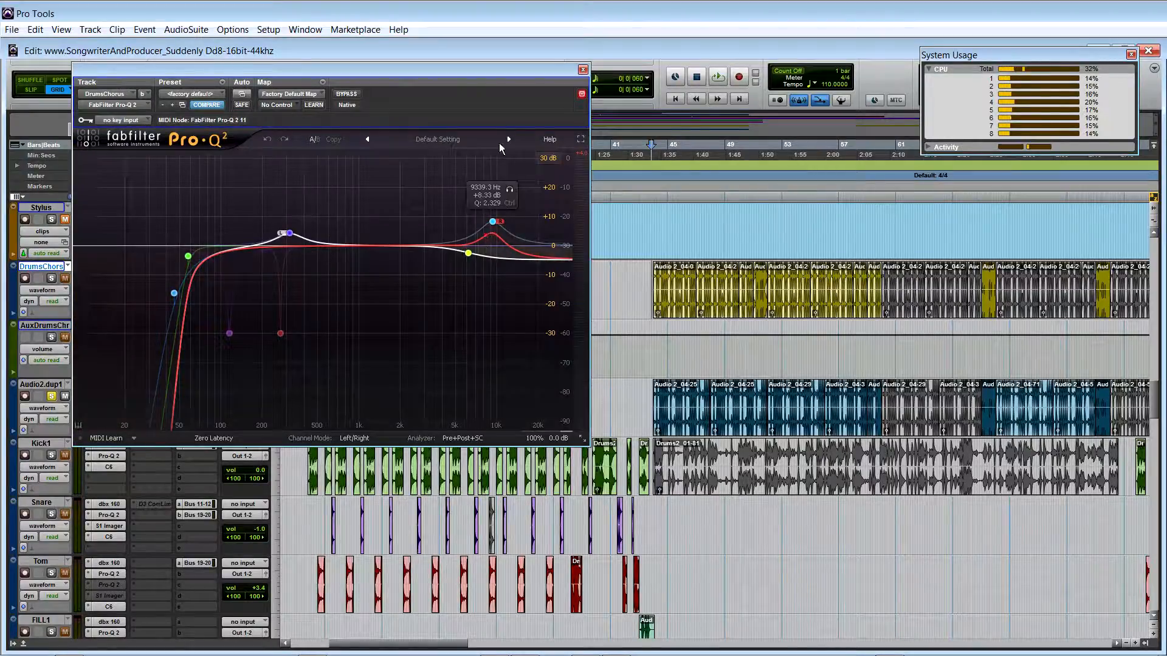
left_click(582, 71)
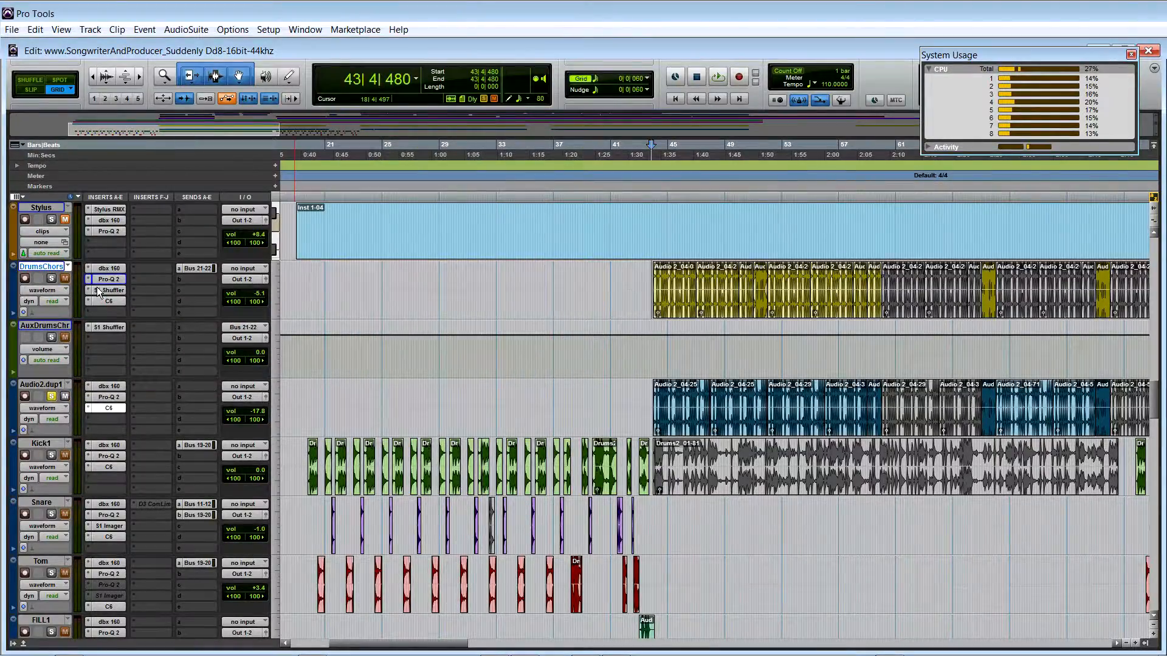
left_click(100, 290)
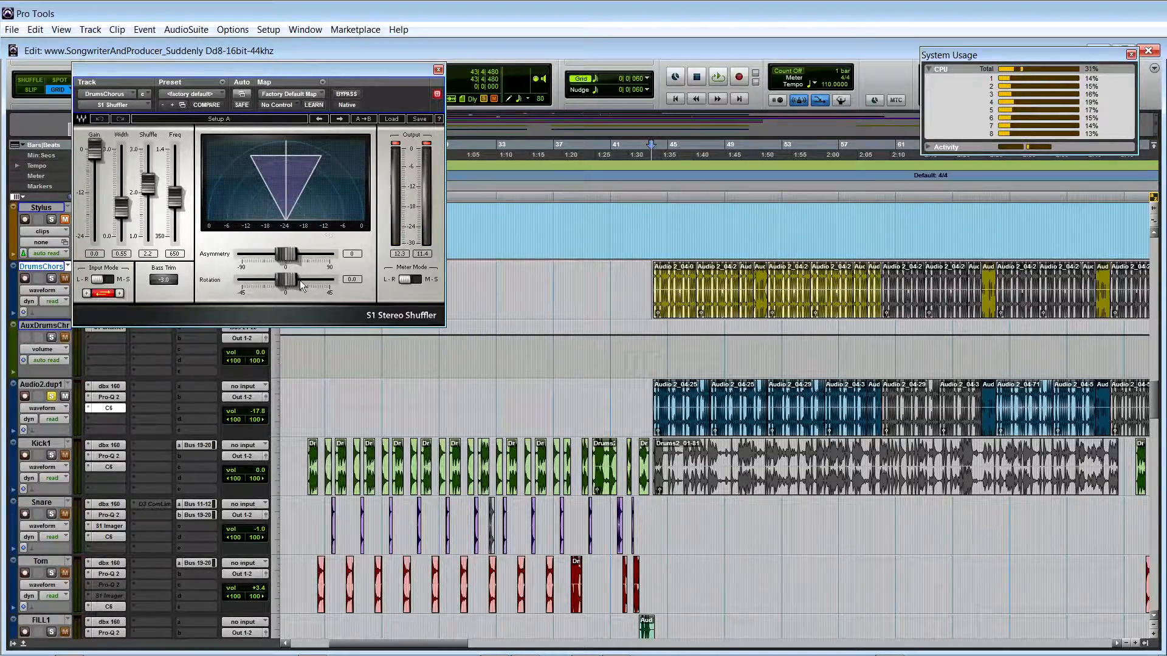
left_click(438, 69)
left_click(109, 301)
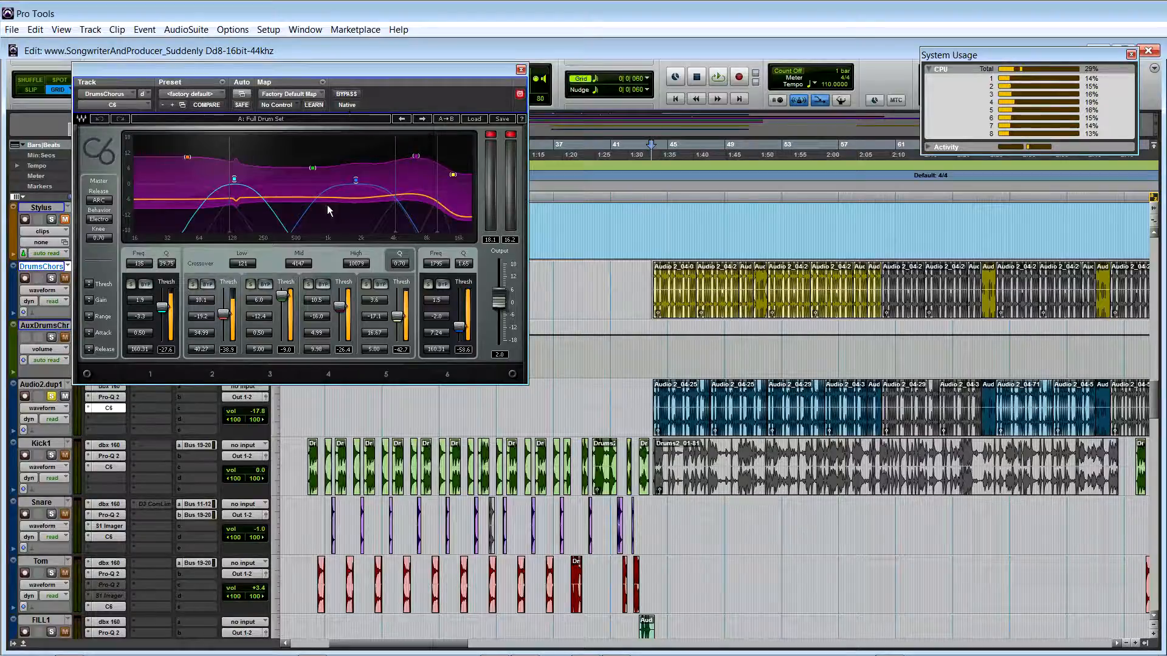
left_click(521, 69)
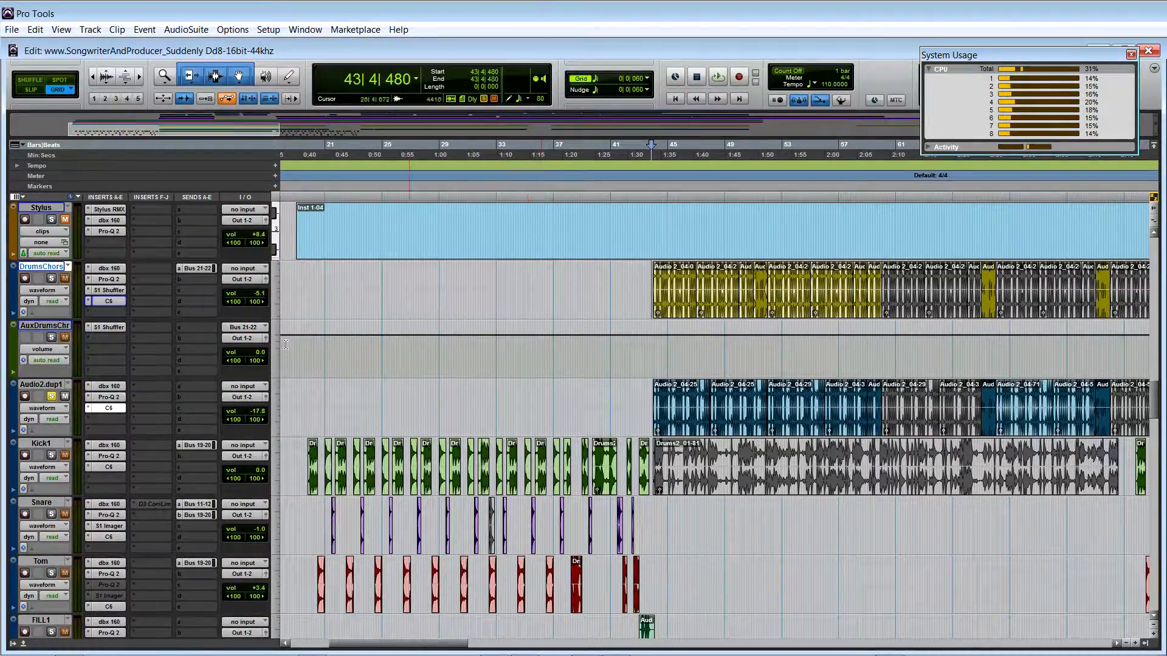
Inspect the dbx 160 and Pro-Q 2 inserts of the Audio2.dup1 track, returning to the dbx 160 before closing it
left_click(113, 388)
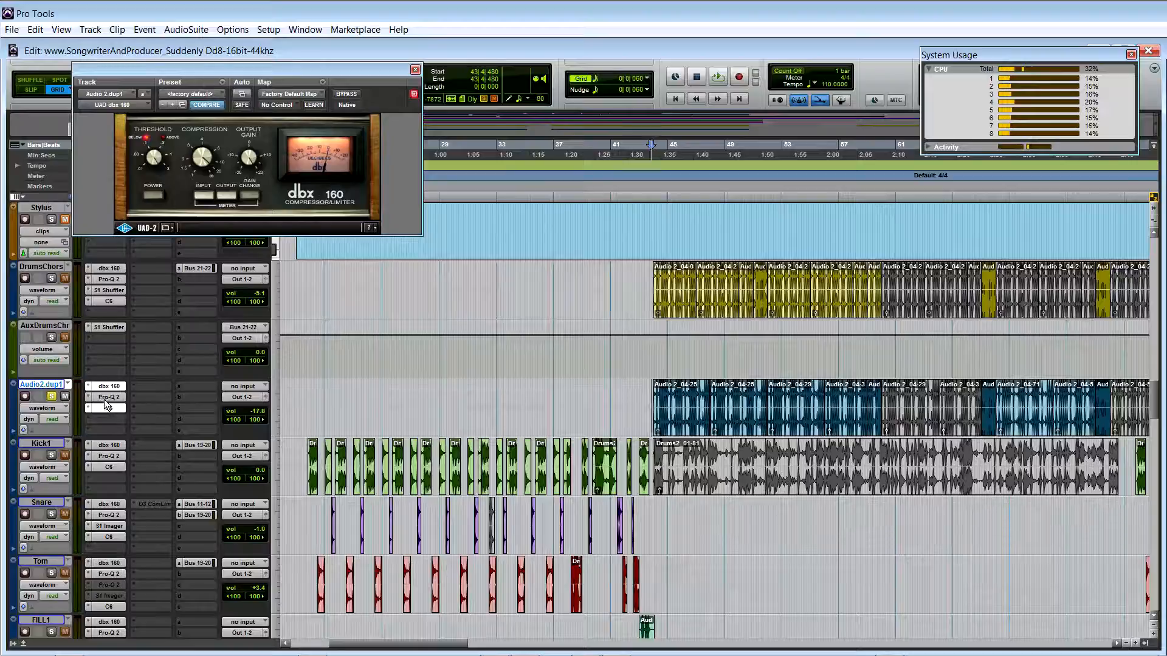
left_click(103, 397)
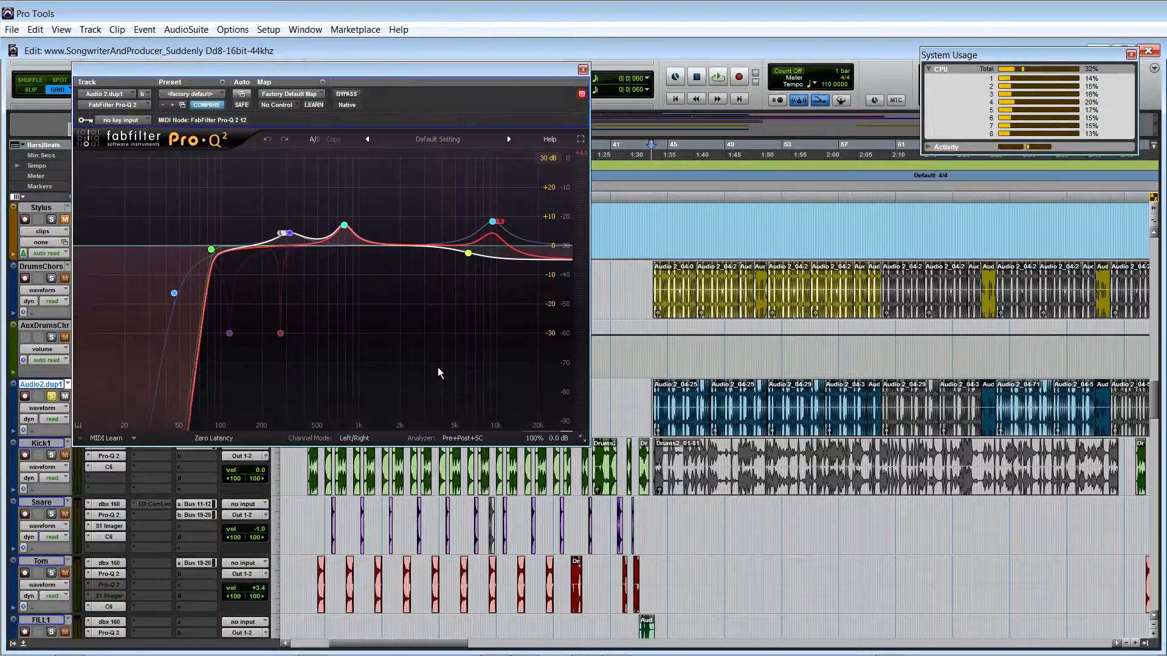
left_click(583, 71)
left_click(110, 387)
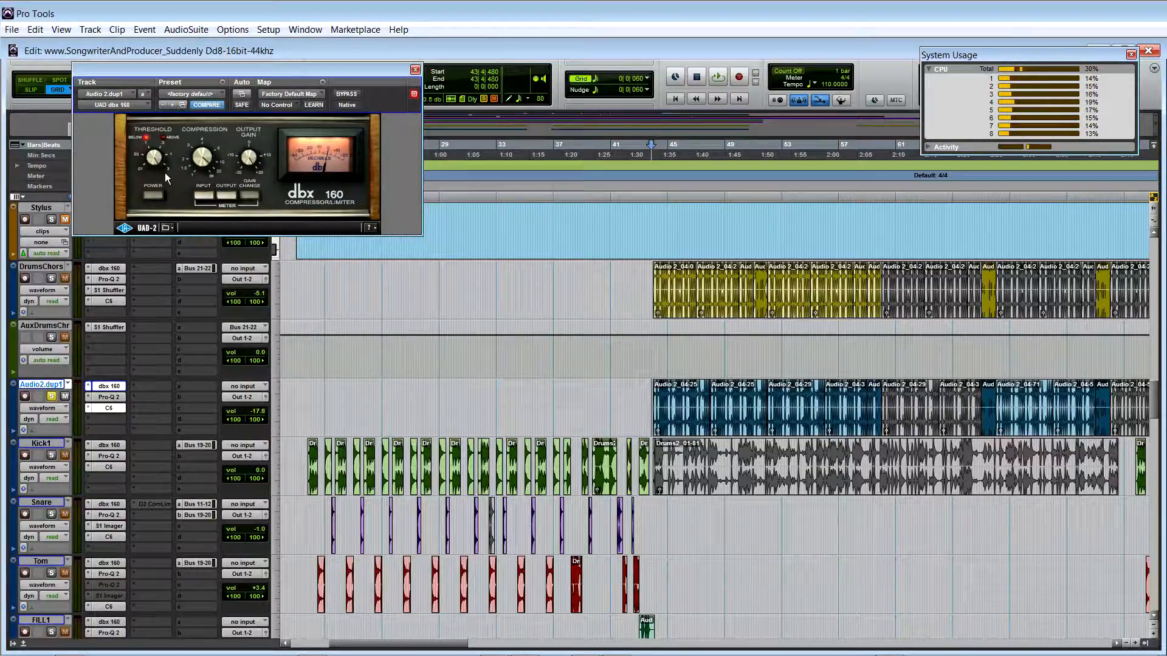
left_click(415, 70)
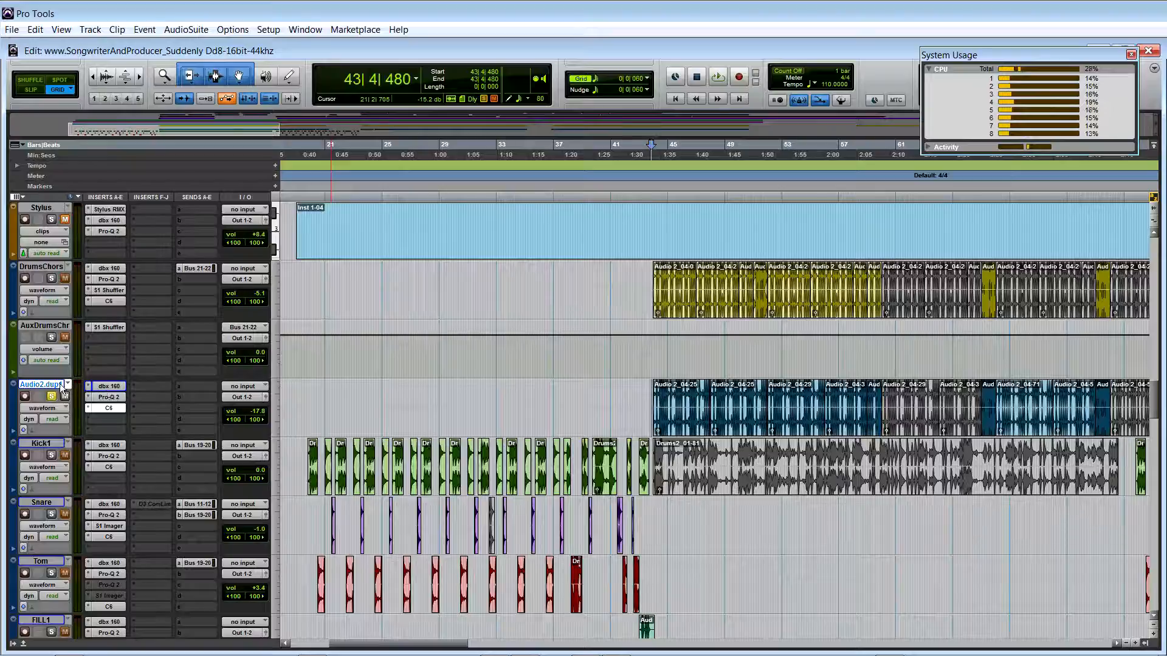
Compare Audio2.dup1 and DrumsChors by playing each one soloed from 43|4|480
key("space")
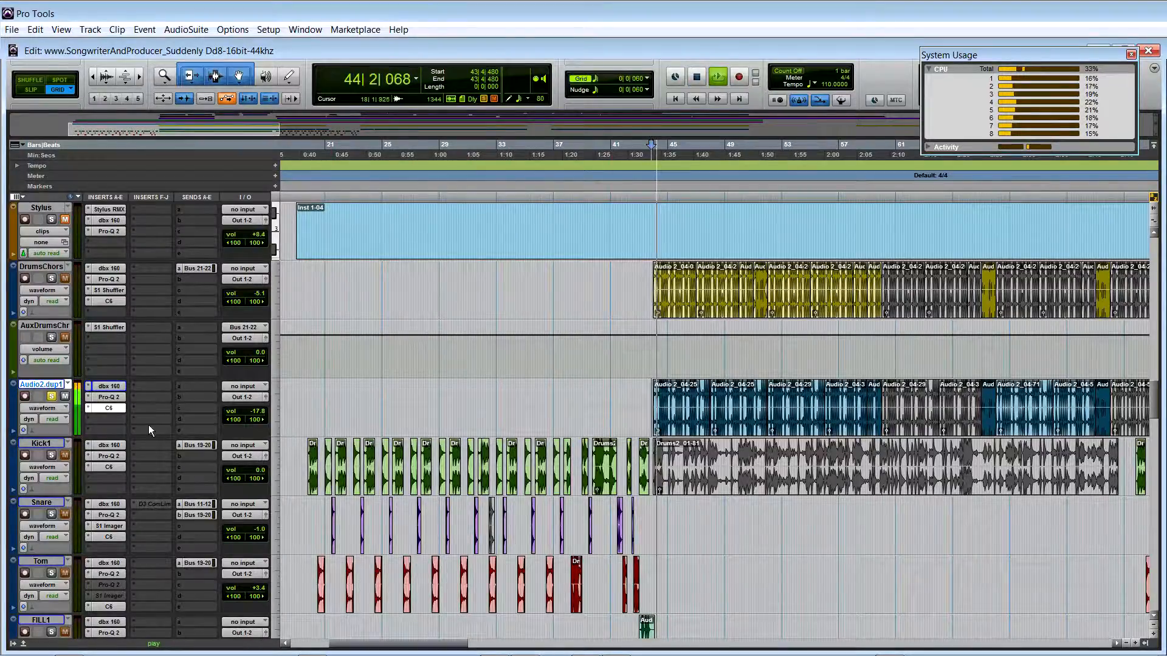
key("space")
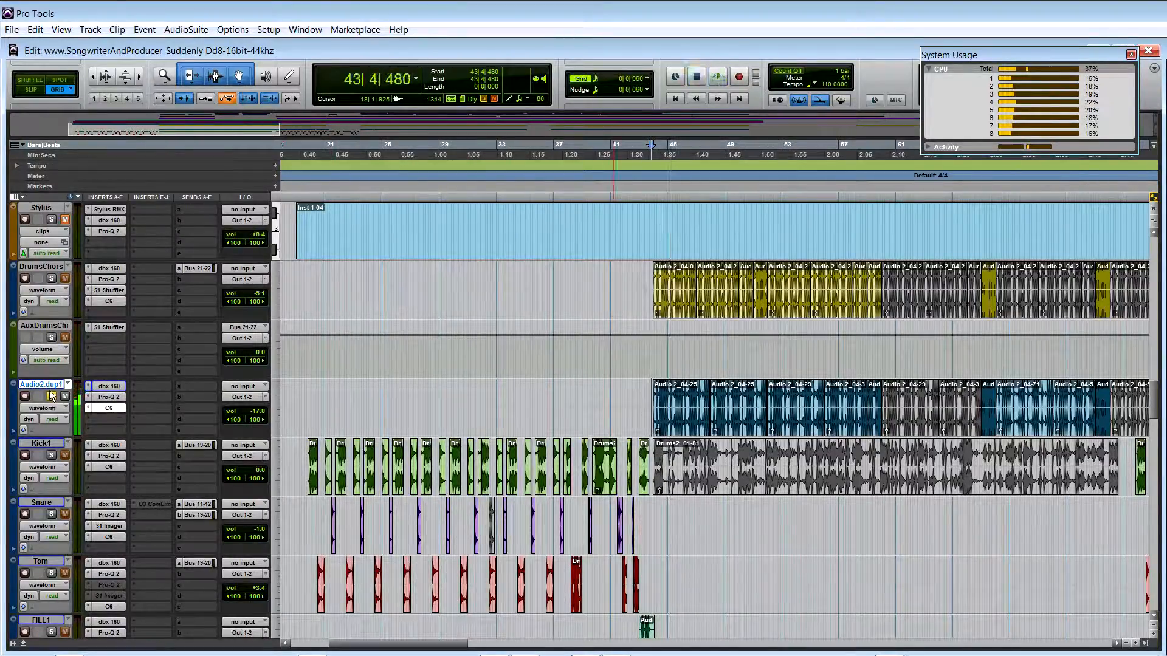
left_click(51, 278)
key("space")
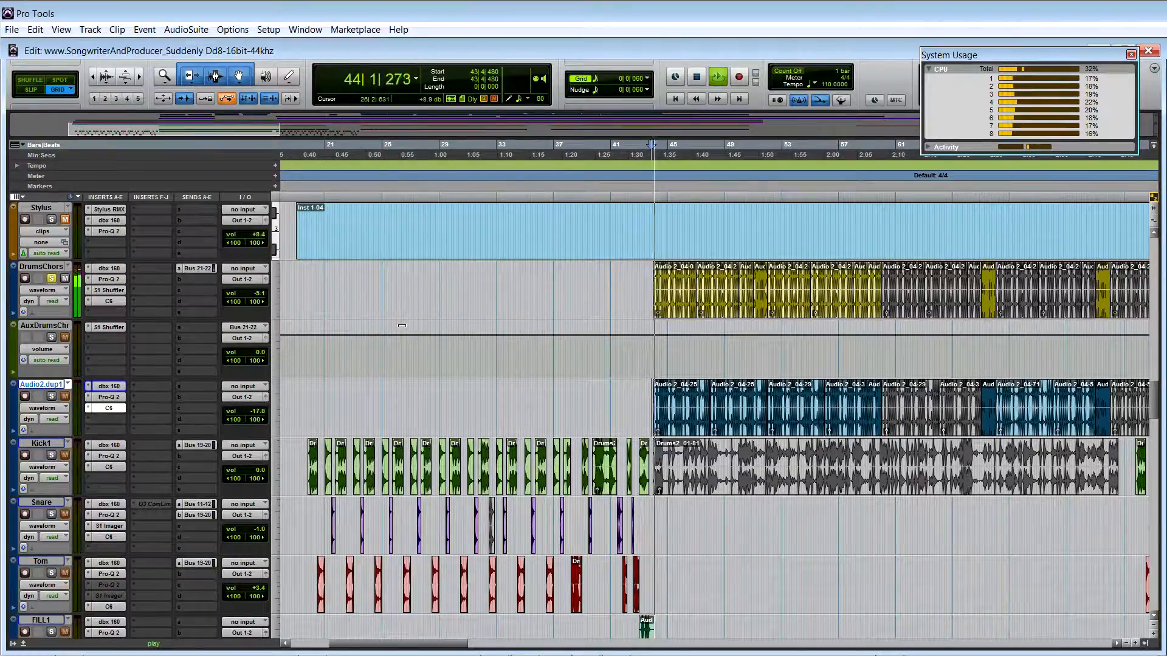
Inspect the dbx 160 compressor on DrumsChors again, close it, and return to the chorus drum tracks
left_click(112, 268)
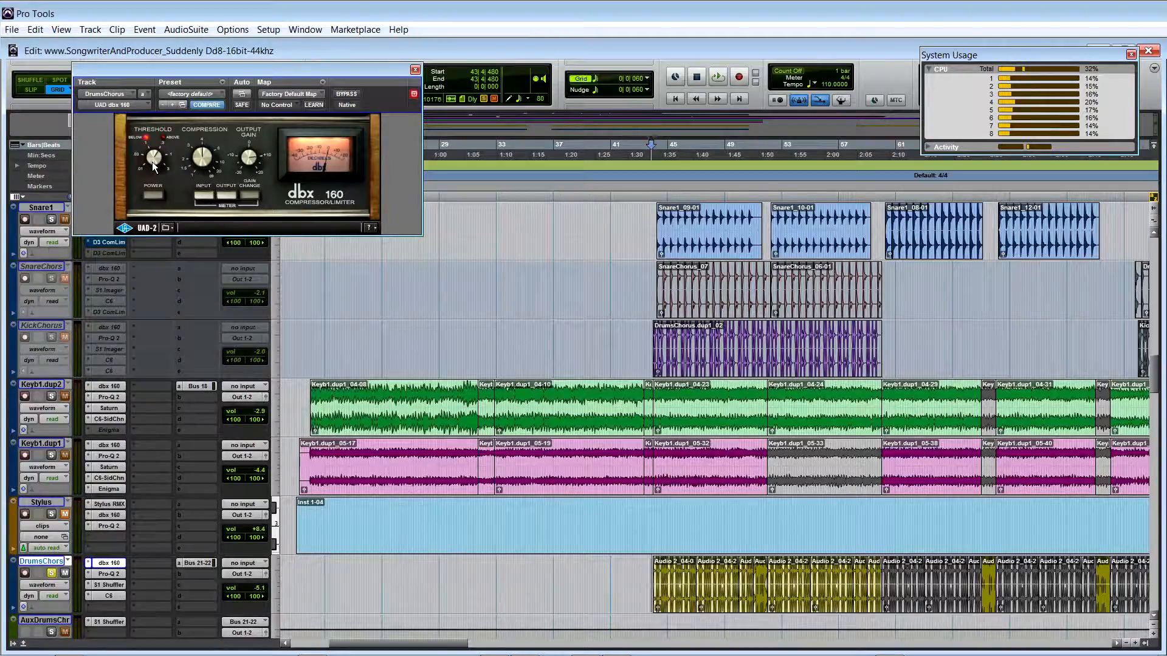
left_click(415, 69)
scroll(577, 256, "down", 5)
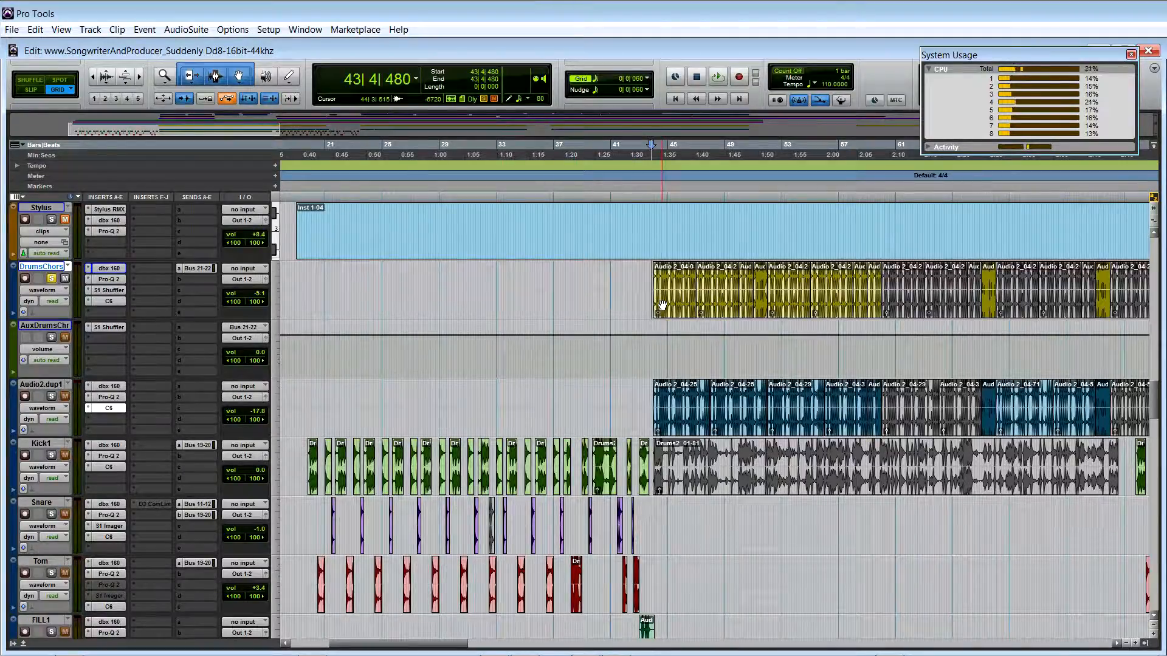
scroll(660, 319, "down", 1)
scroll(647, 352, "up", 1)
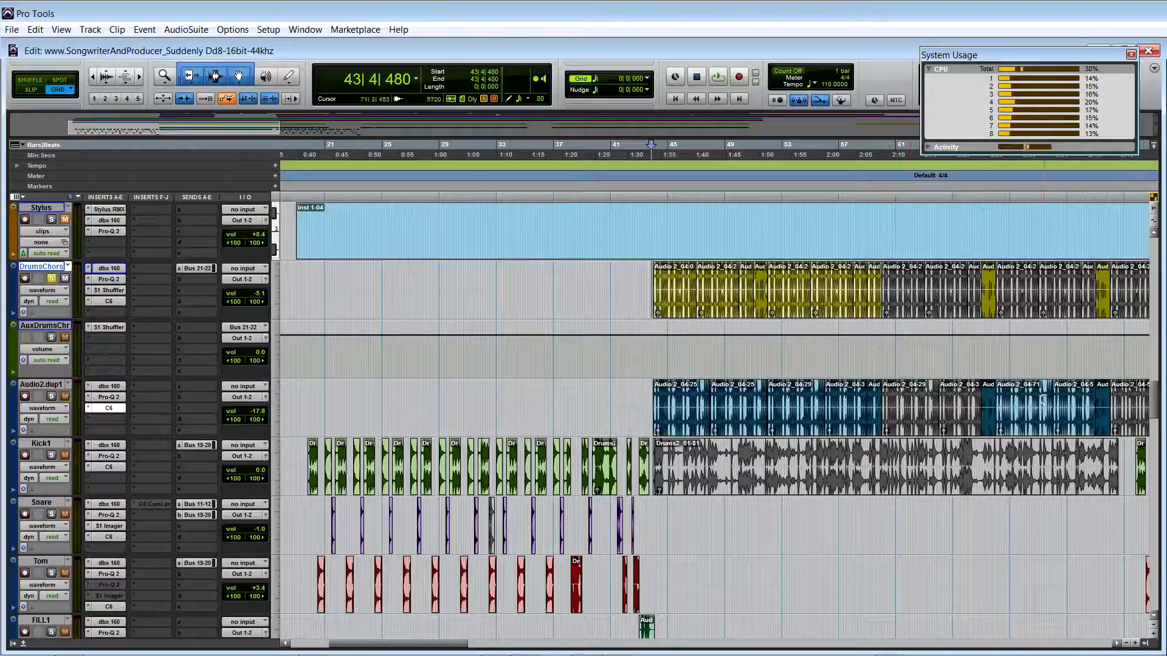
Solo only Audio2.dup1 and play its fills from 66|3|900 and 74|3|060
left_click(52, 396)
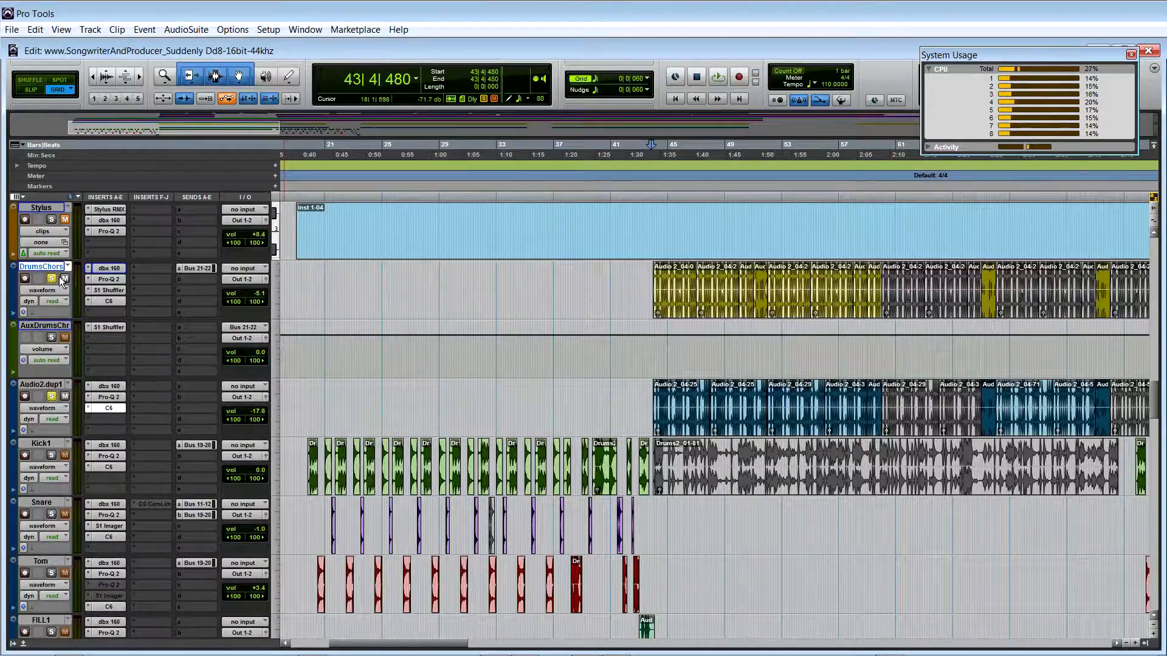
left_click(867, 354)
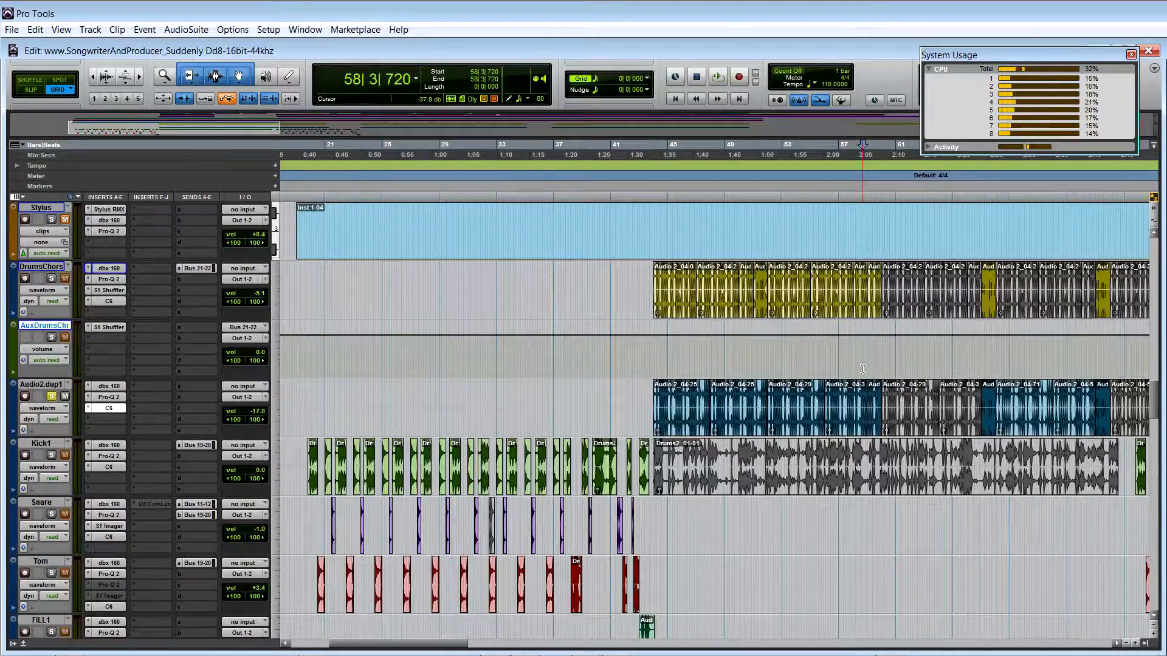
left_click(977, 354)
key("space")
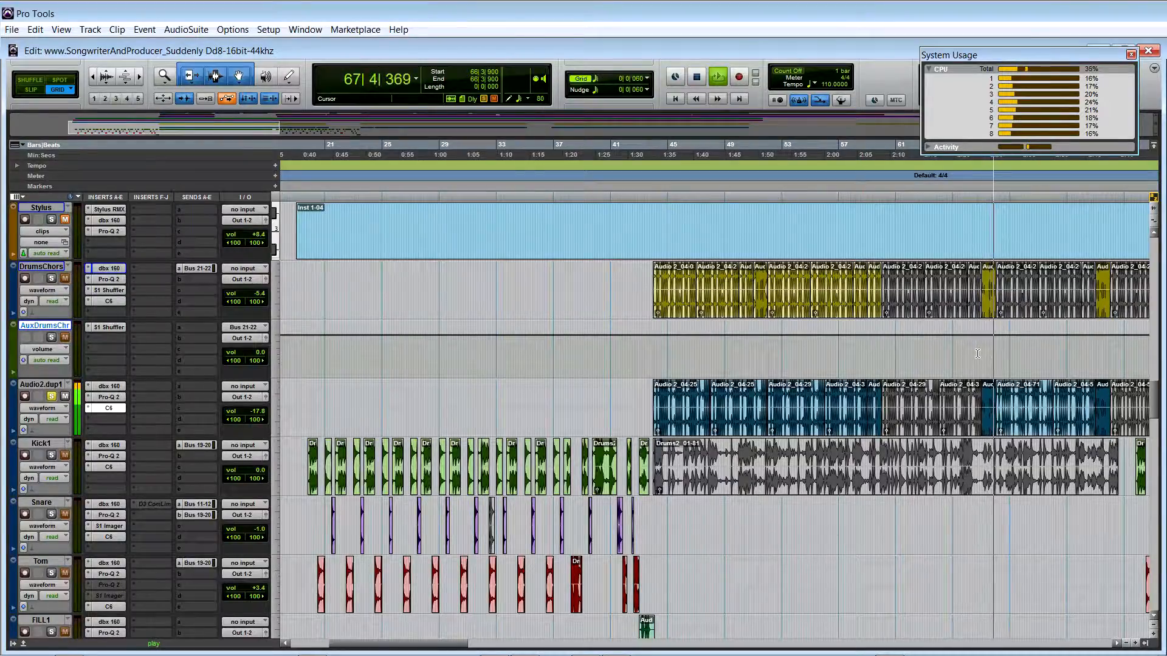
left_click(1088, 352)
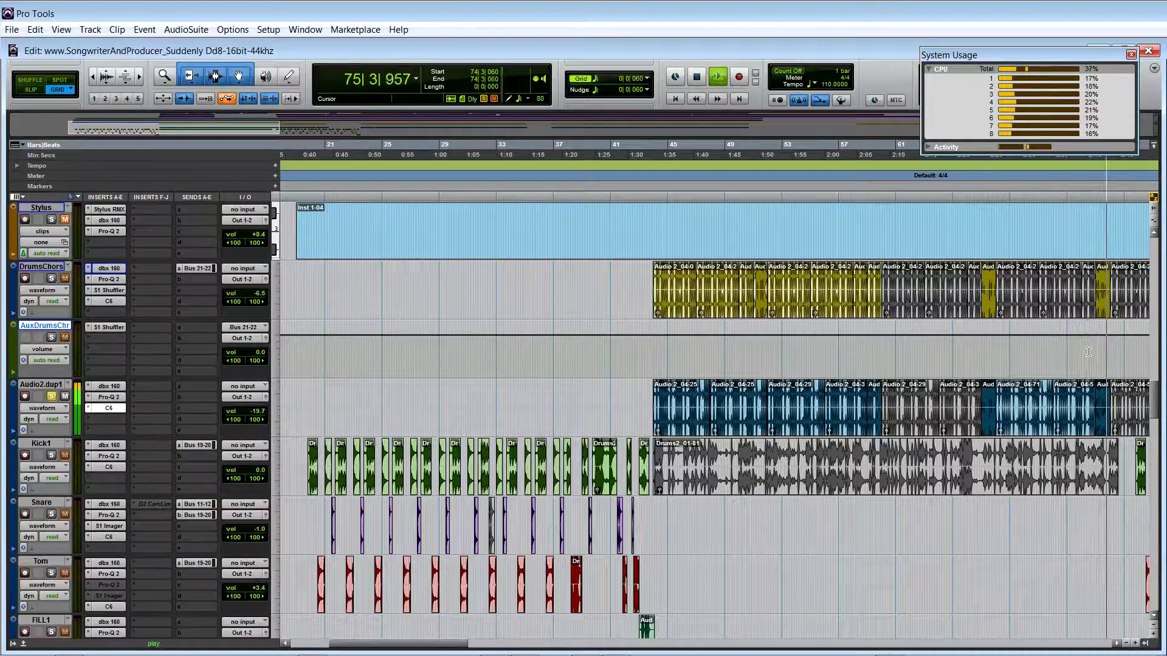
key("space")
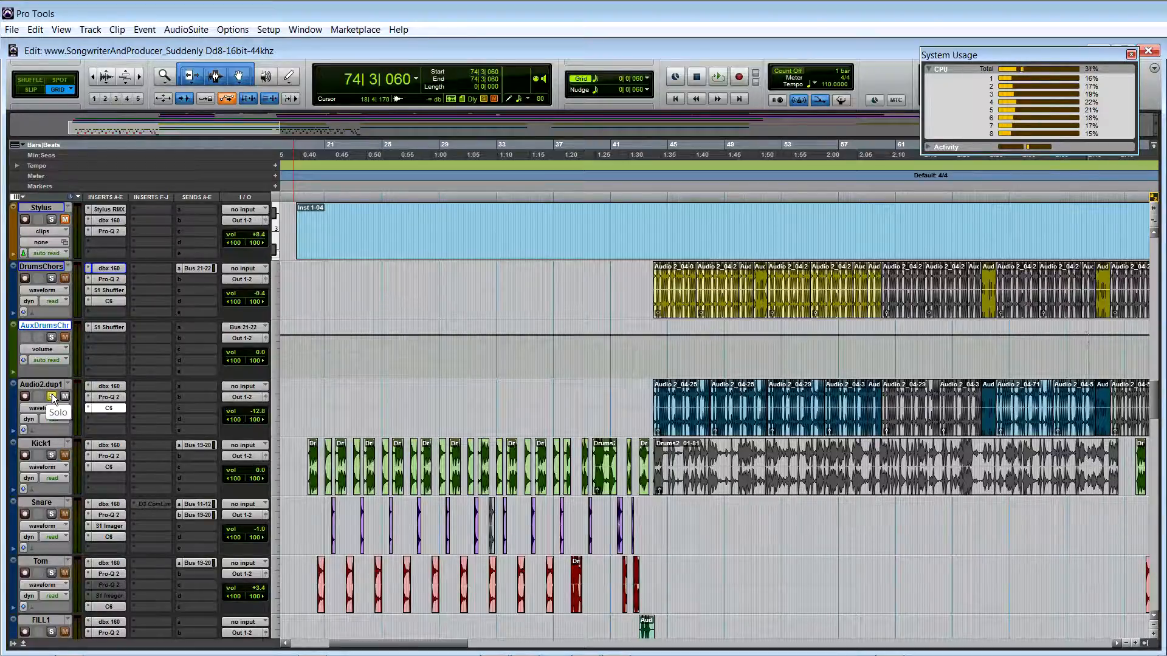
Solo DrumsChors together with Audio2.dup1 and play both tracks from 43|3|780
left_click(52, 278)
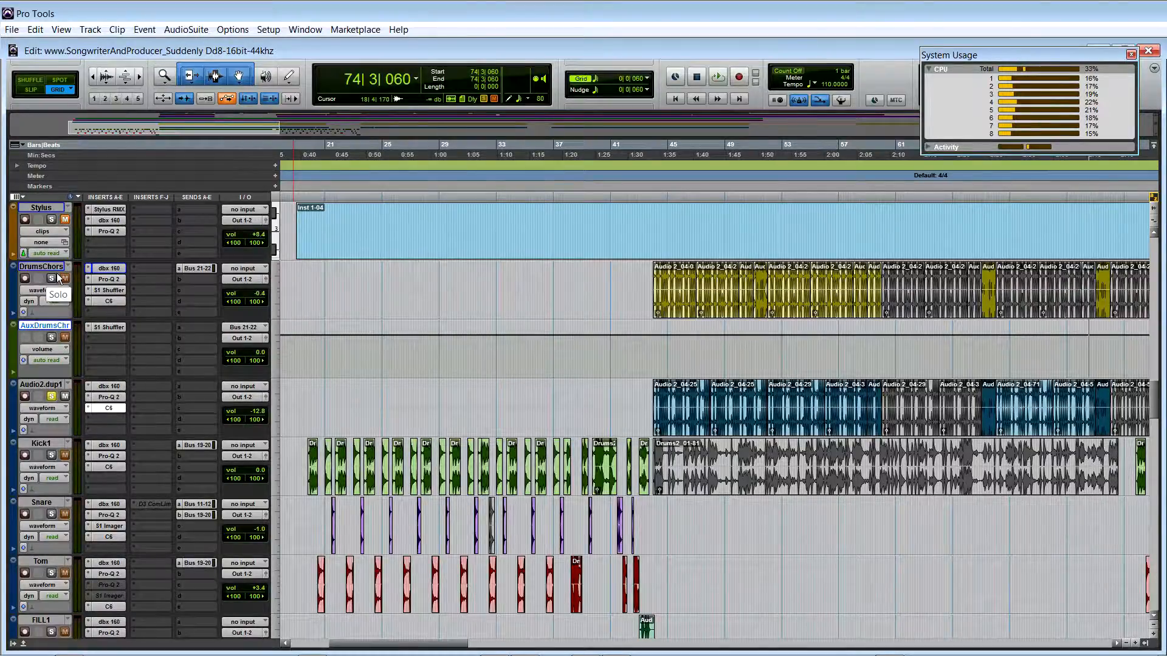
left_click(649, 345)
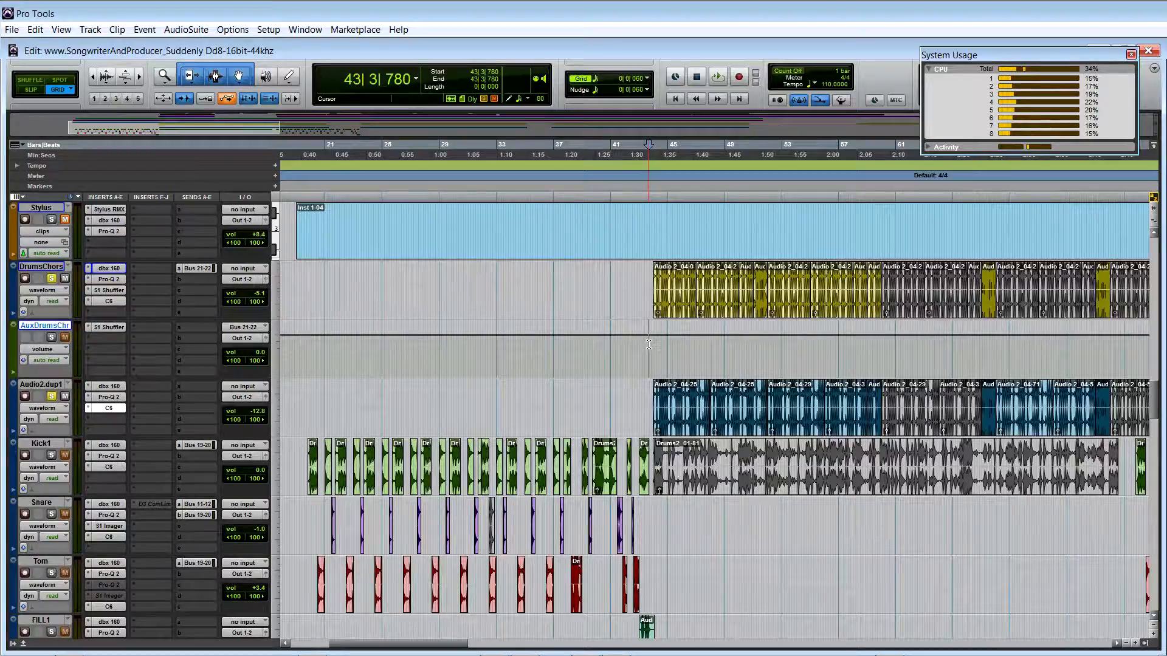
scroll(649, 344, "down", 2)
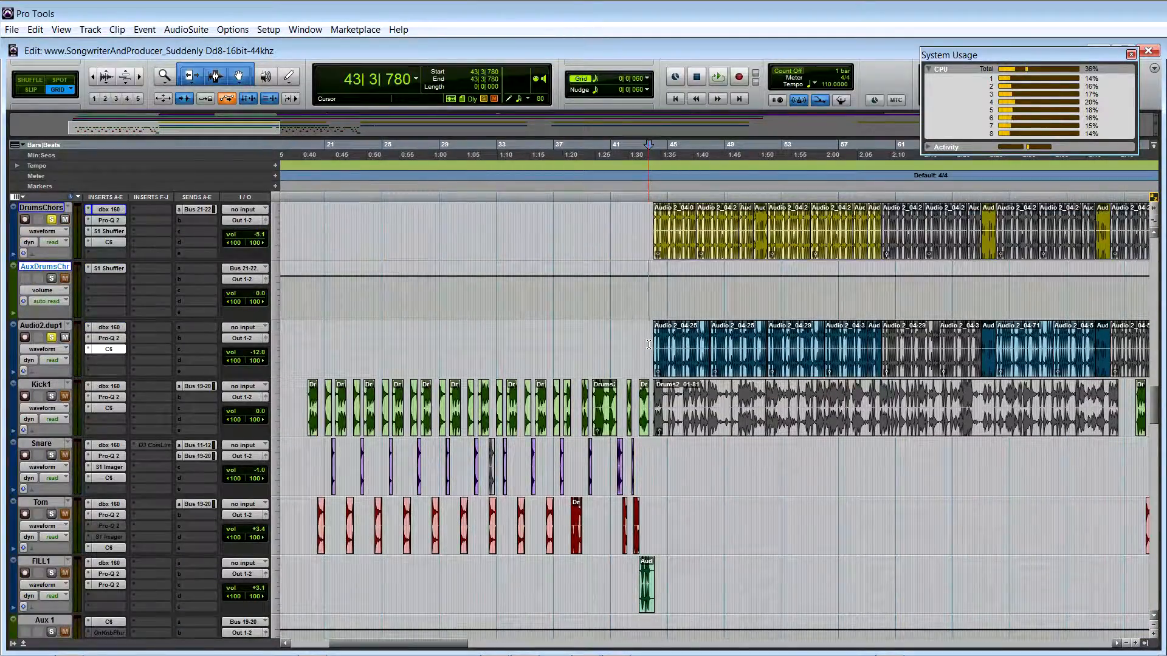
key("space")
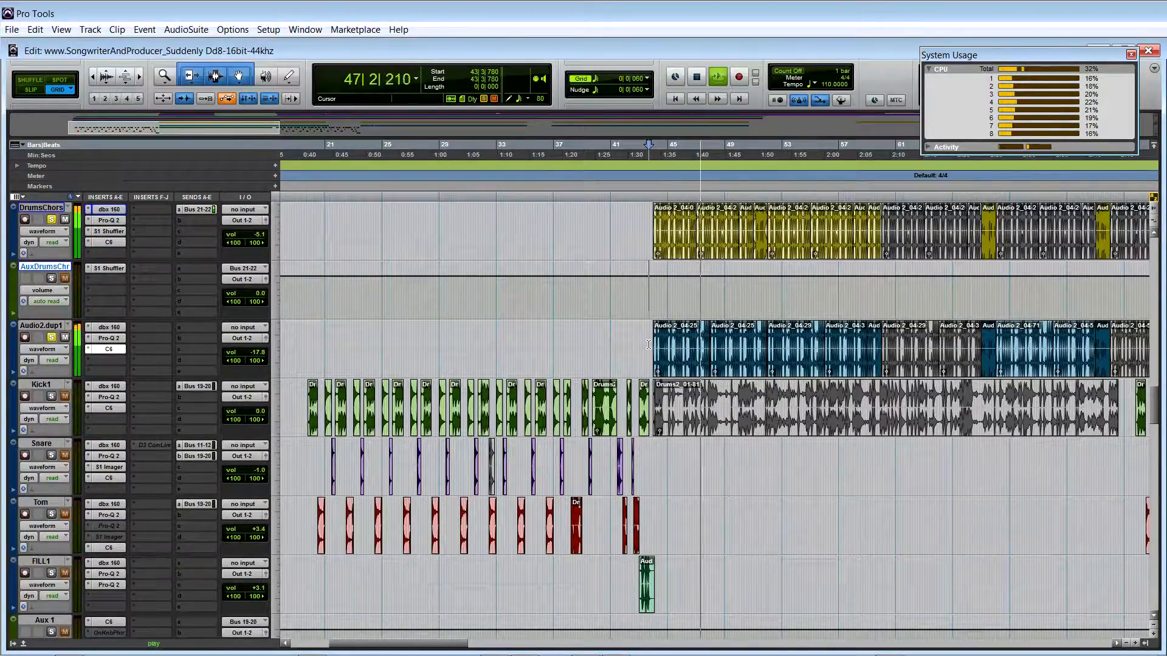
key("space")
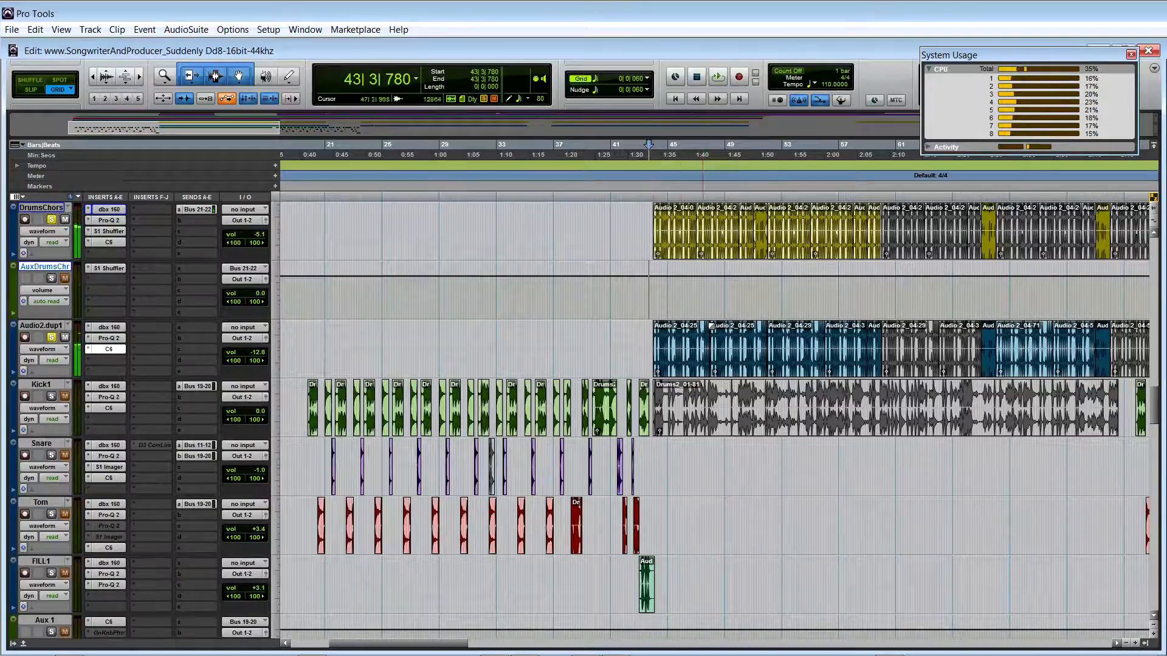
Play the soloed DrumsChors and Audio2.dup1 tracks together from 50|3|840 and from 55|1|720
left_click(727, 338)
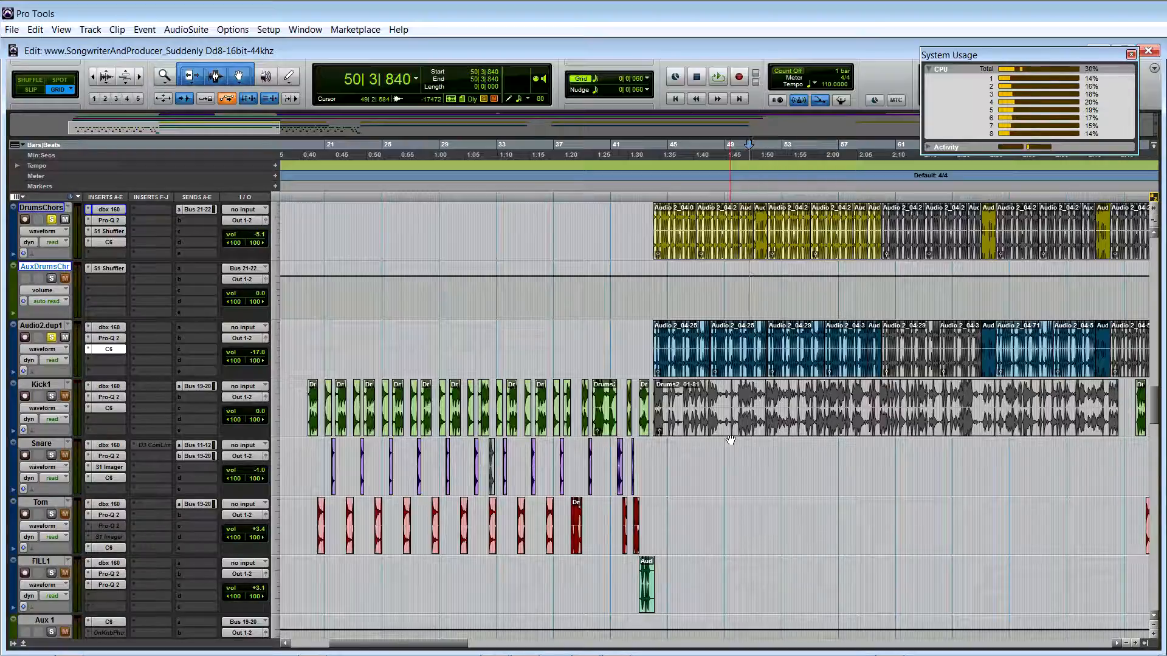
key("space")
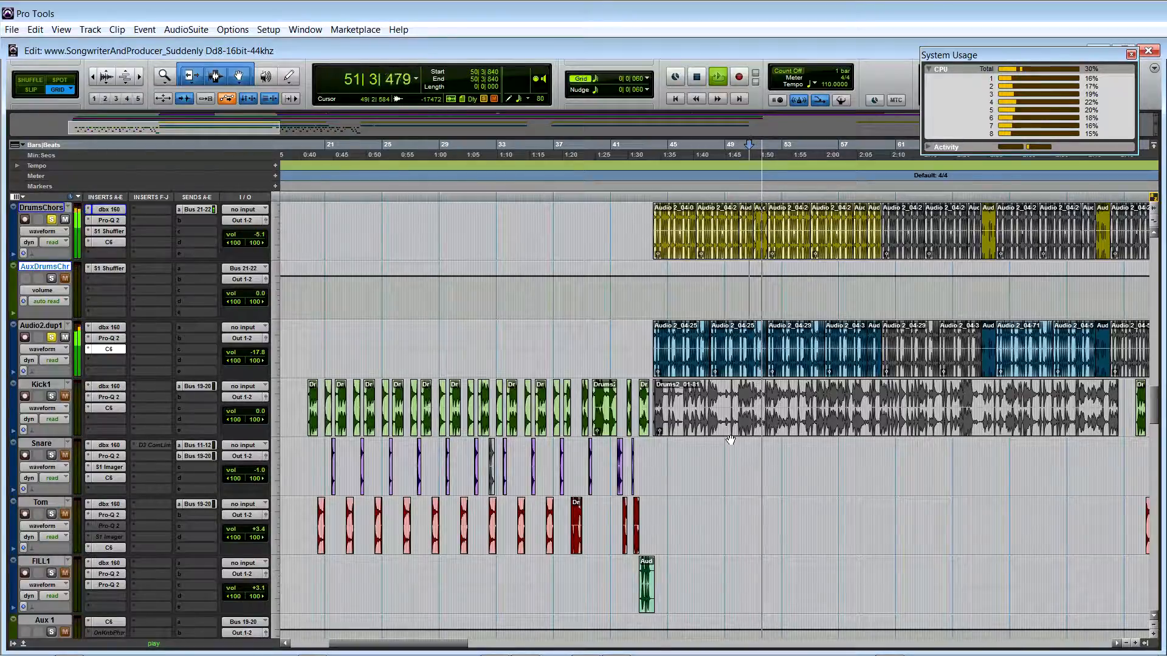
key("space")
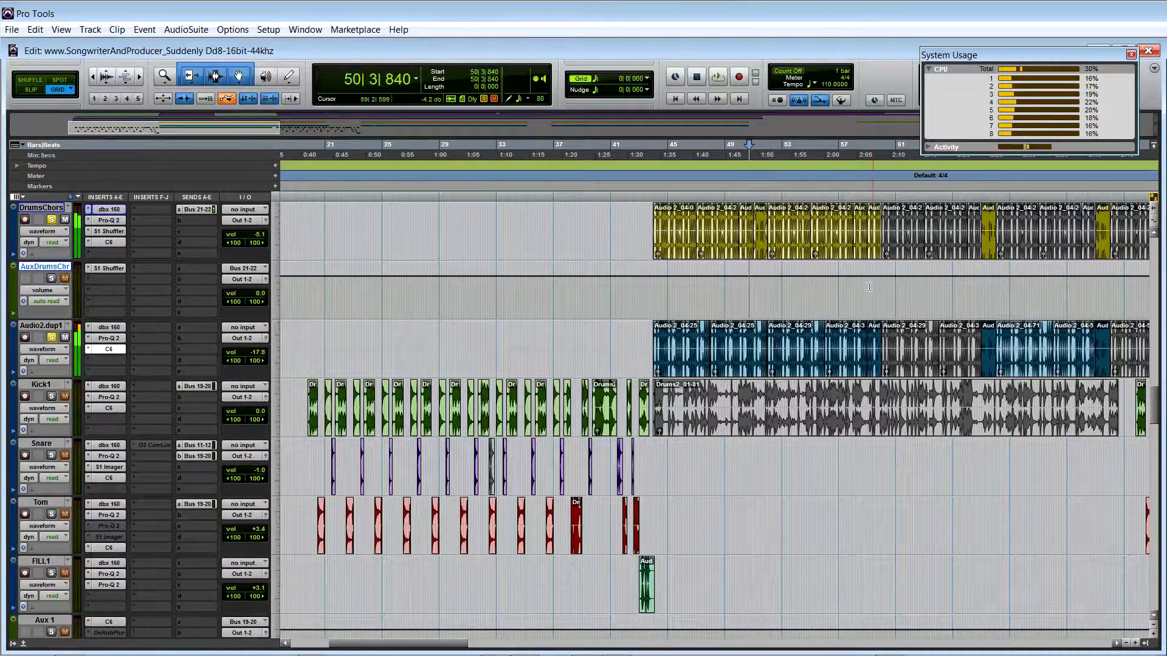
left_click(813, 298)
key("space")
key("space")
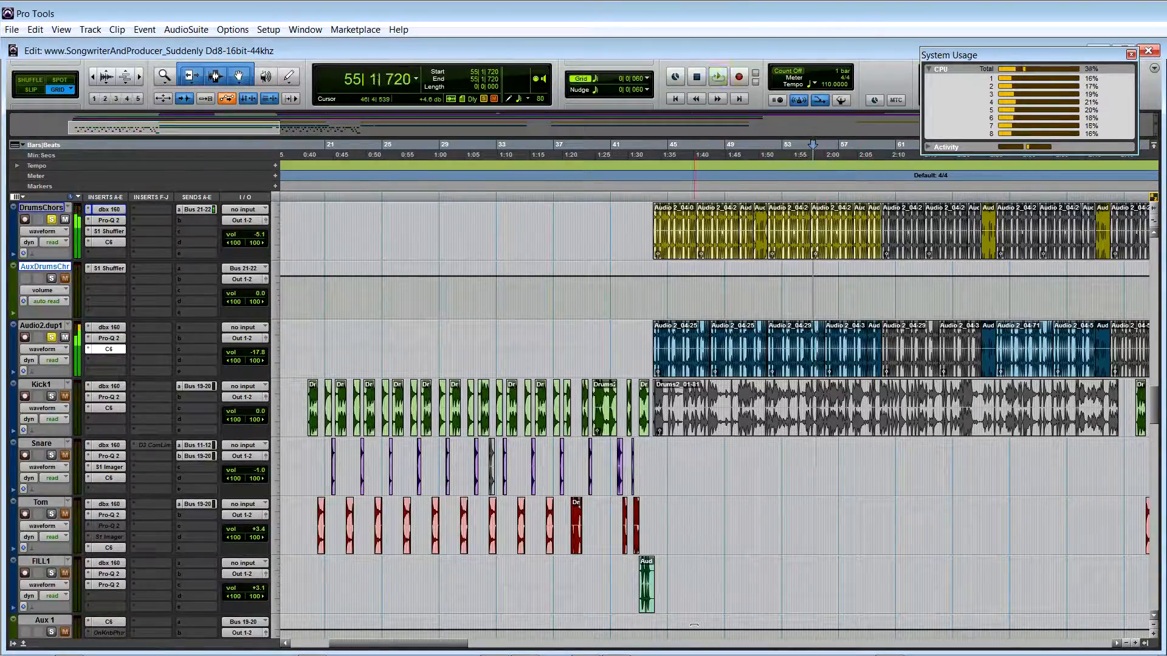
key("space")
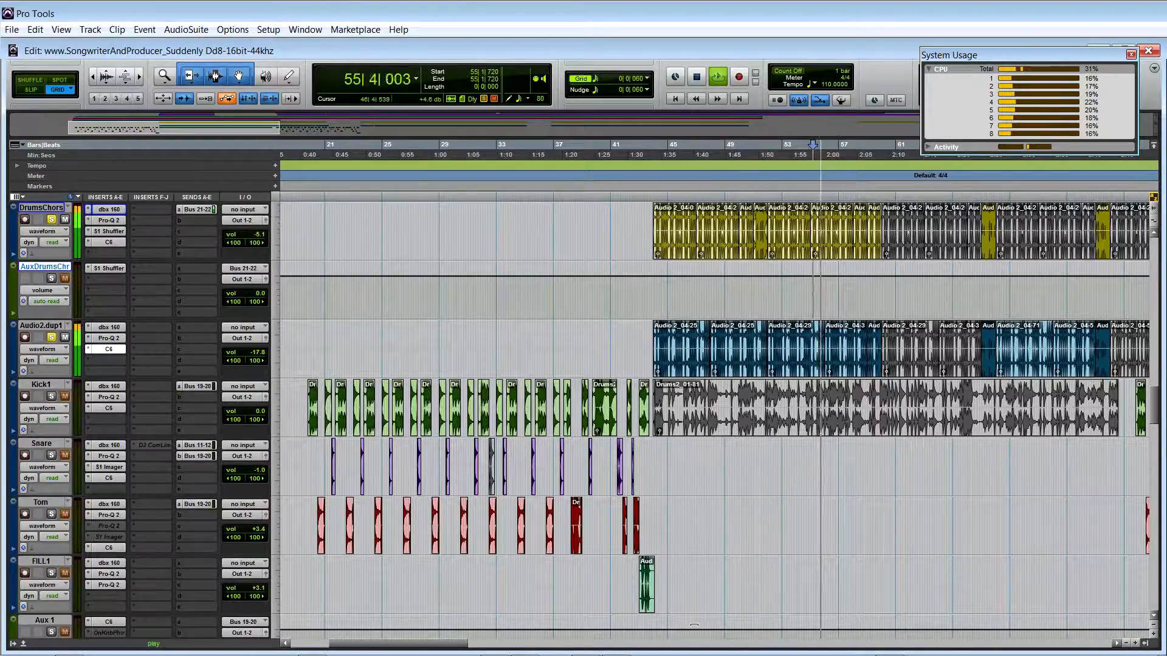
key("space")
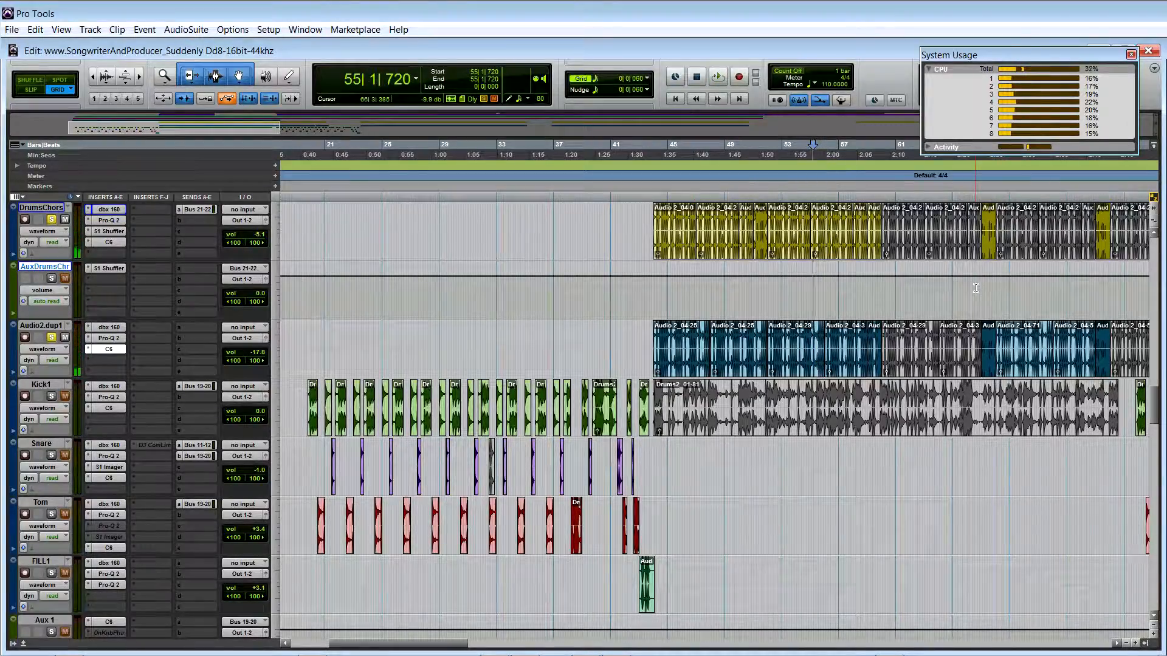
Play the soloed DrumsChors and Audio2.dup1 tracks together from 66|3|360 and from 74|3|240
left_click(977, 449)
key("space")
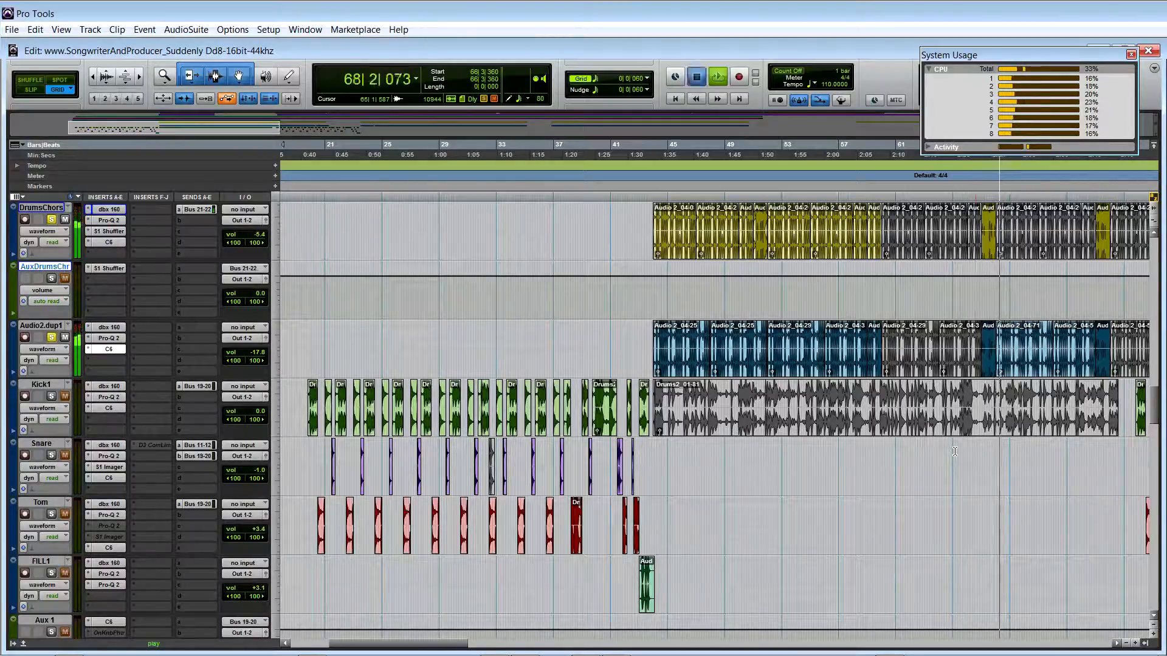
key("space")
left_click(1087, 342)
left_click(1089, 287)
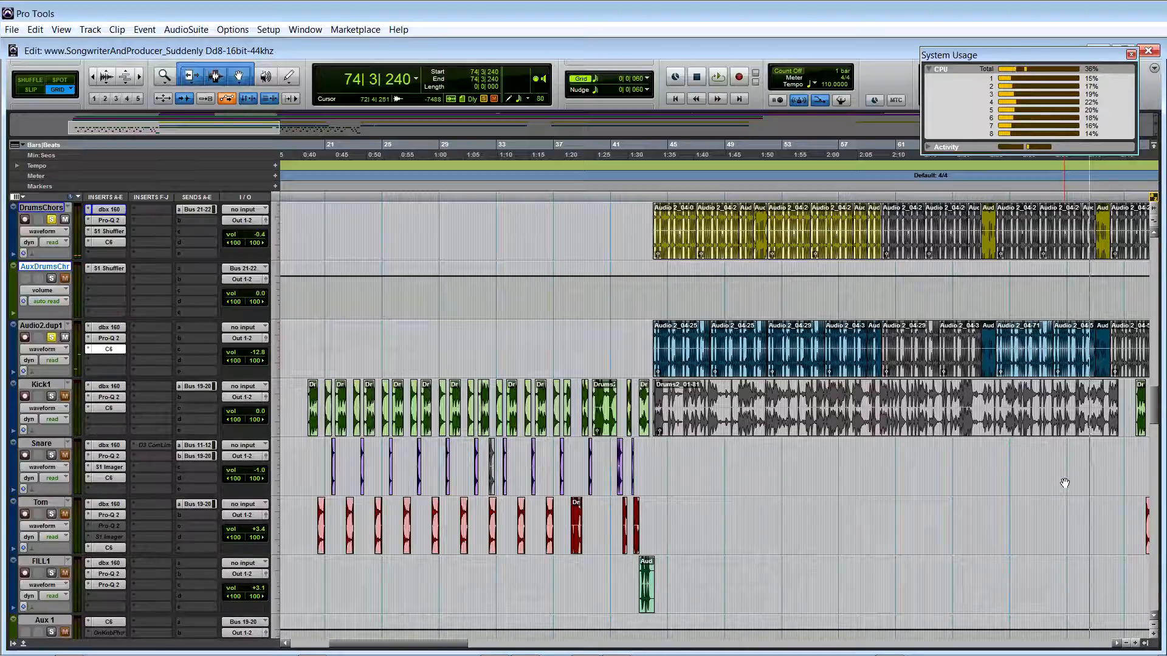
key("space")
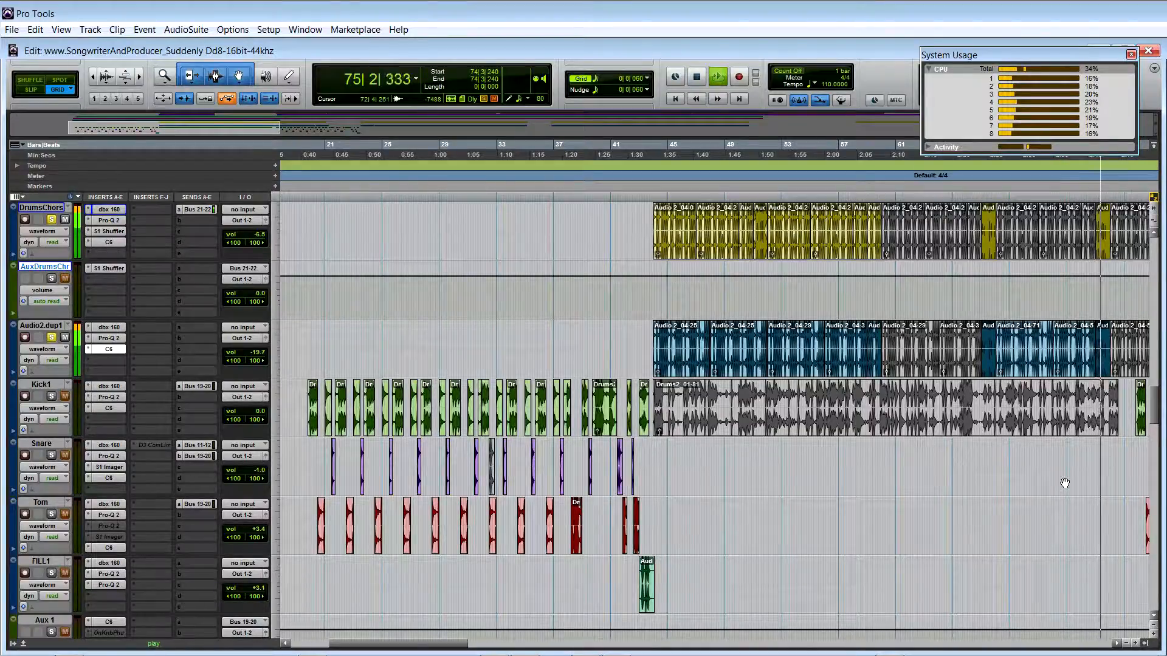
key("space")
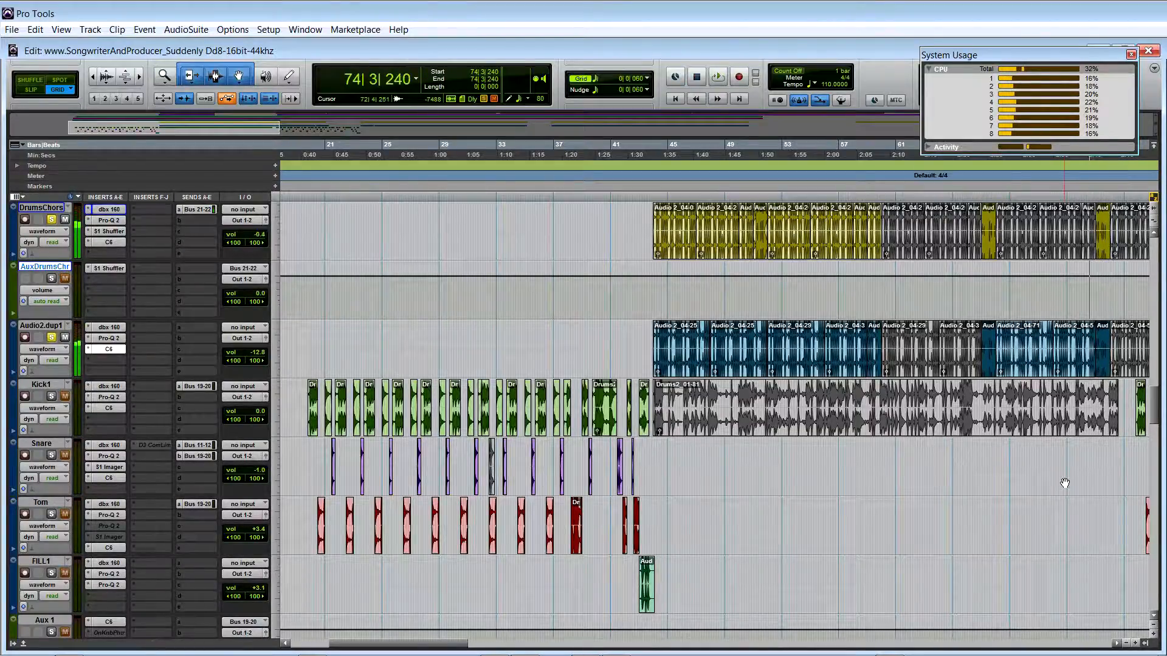
Solo the EvolvMut1Ad track and play its first red clip from 59|1|420
scroll(557, 435, "up", 6)
scroll(557, 435, "up", 15)
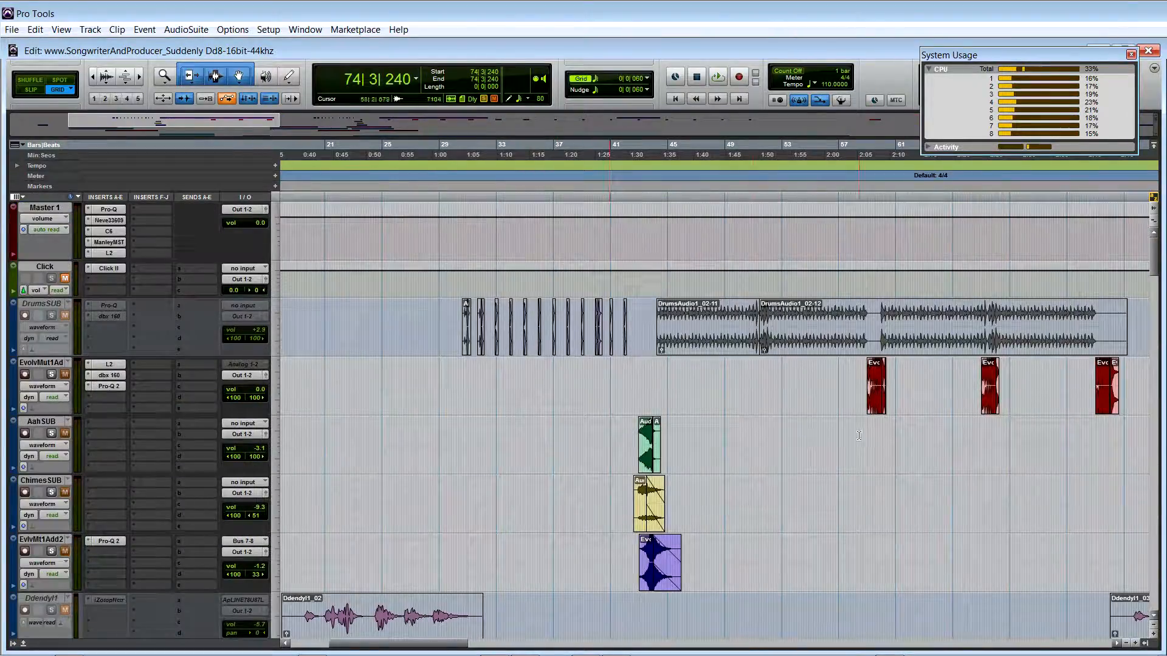
left_click(868, 435)
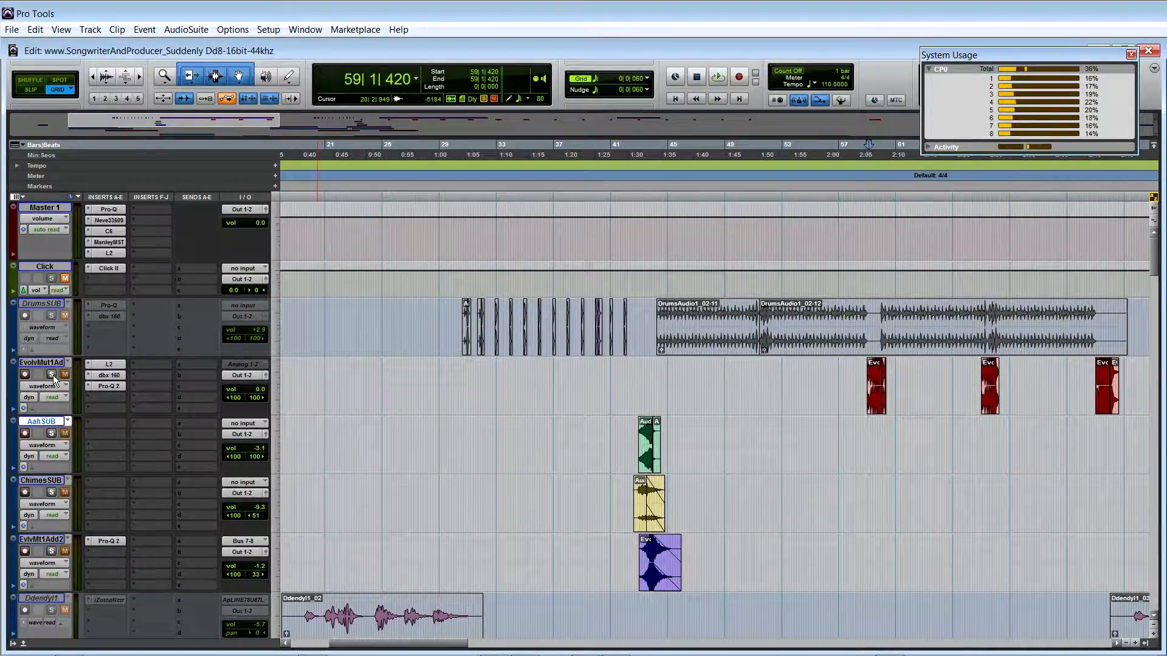
key("space")
scroll(361, 480, "down", 3)
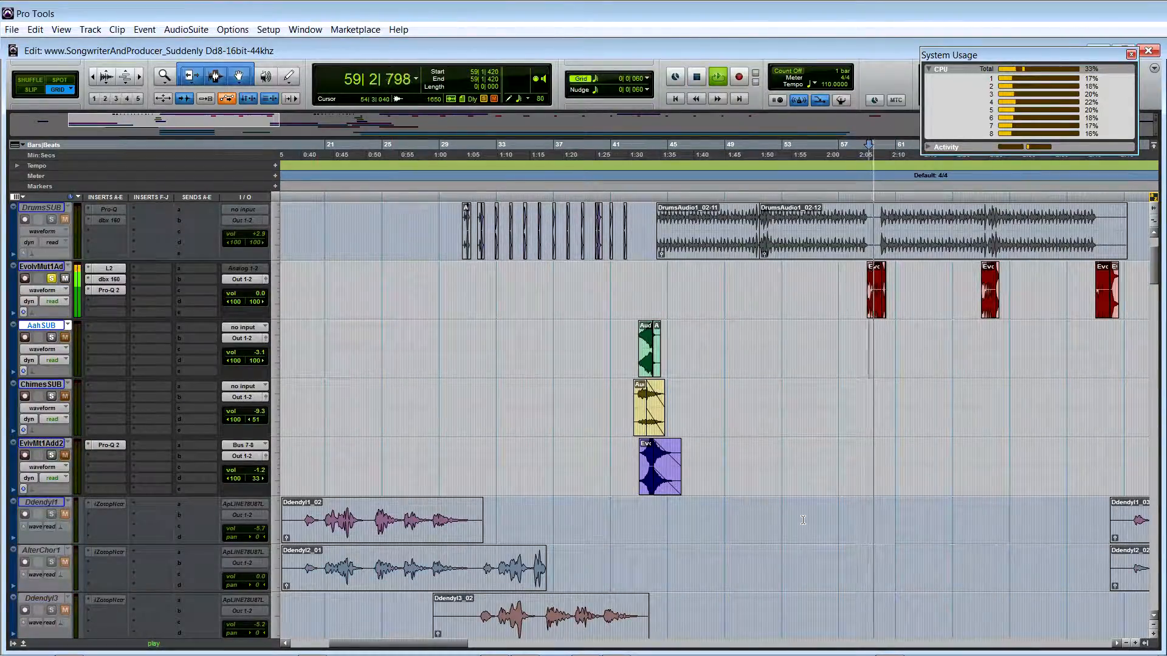
key("space")
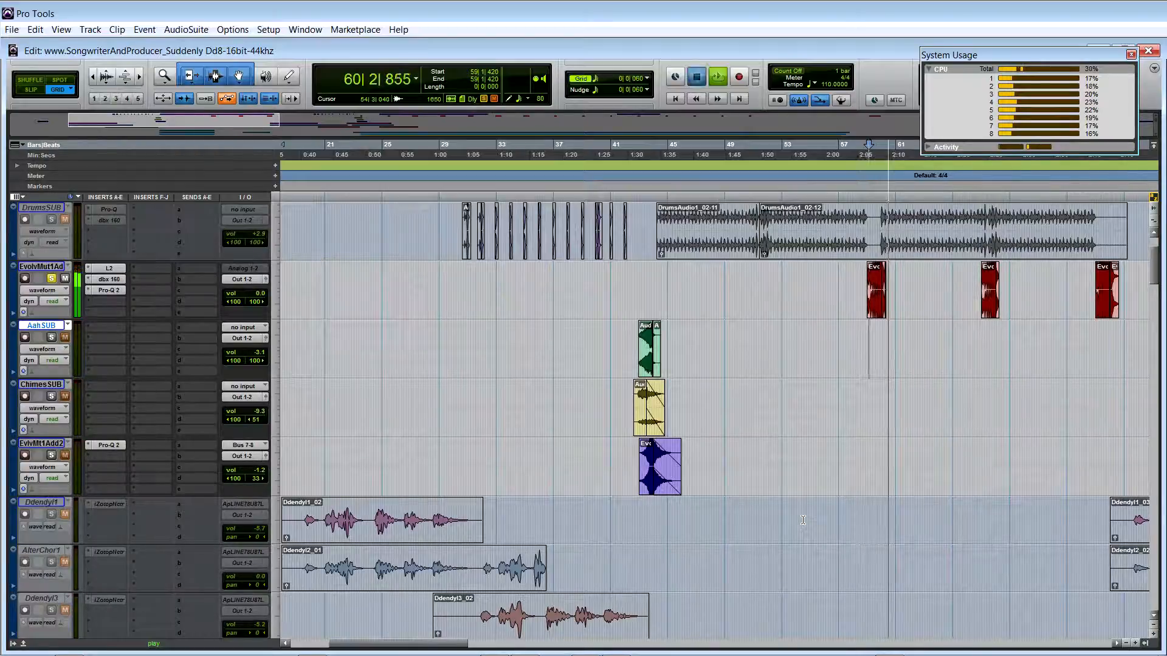
Zoom in on the EvolvMut1Ad clip at bar 59 and play it from 58|4|720
key("t")
key("t")
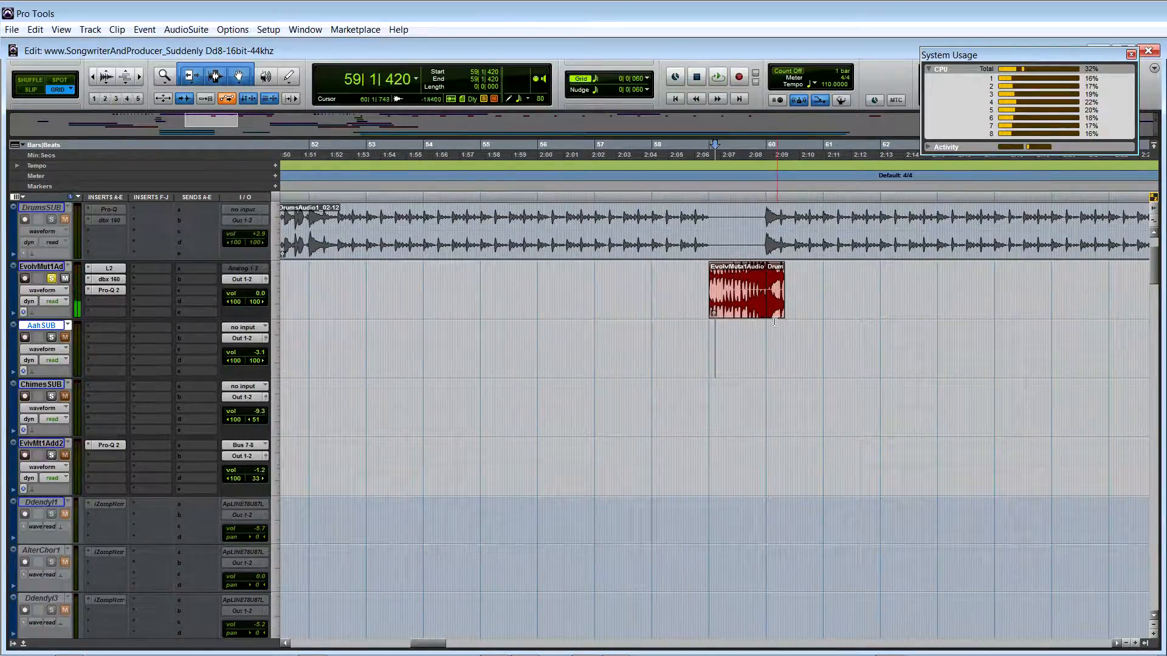
left_click(705, 342)
key("space")
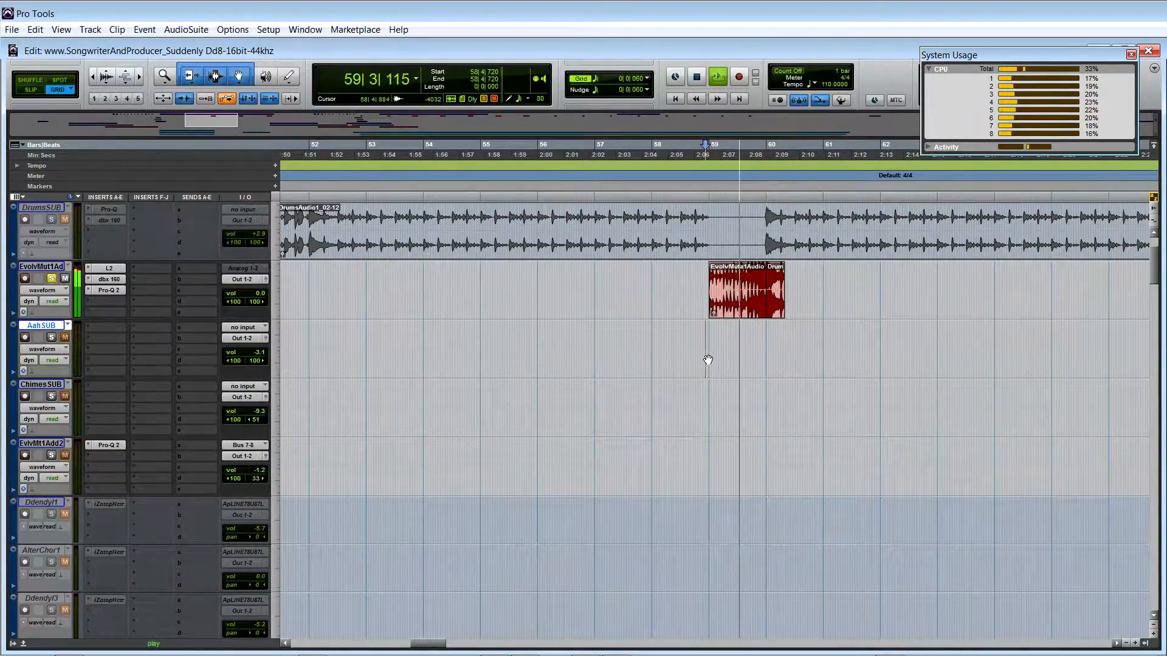
key("space")
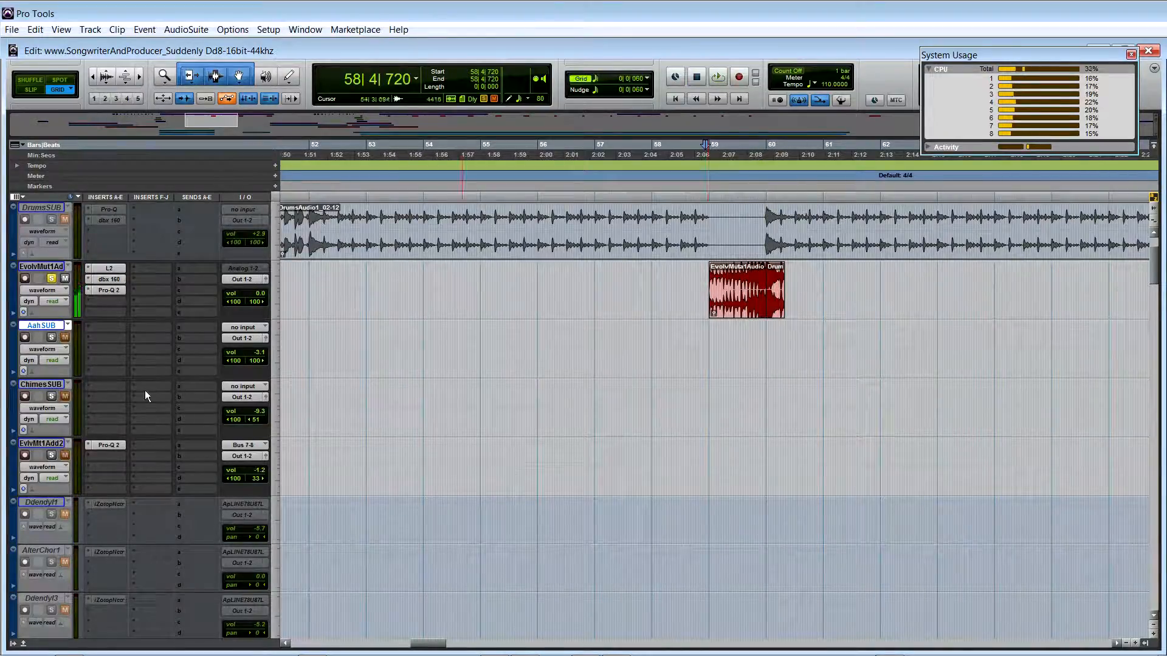
Move EvolvMut1Ad directly above DrumsChors and play it soloed with DrumsChors and AuxDrumsChr from 57|4|900
scroll(44, 440, "down", 10)
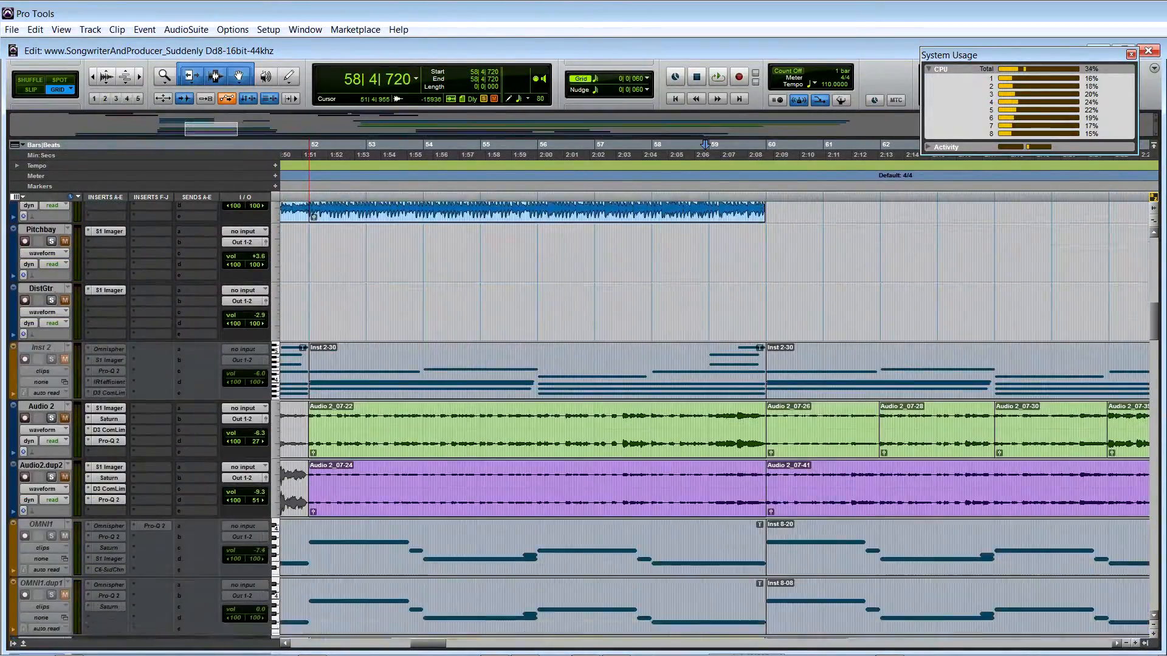
scroll(66, 215, "down", 5)
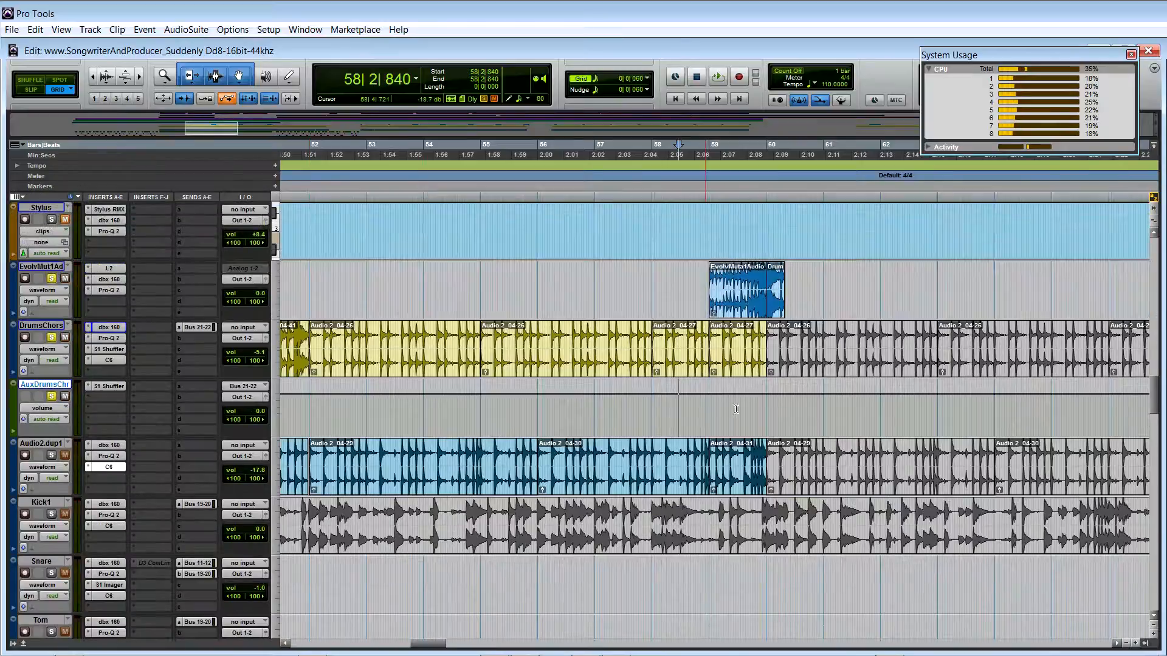
left_click(708, 401)
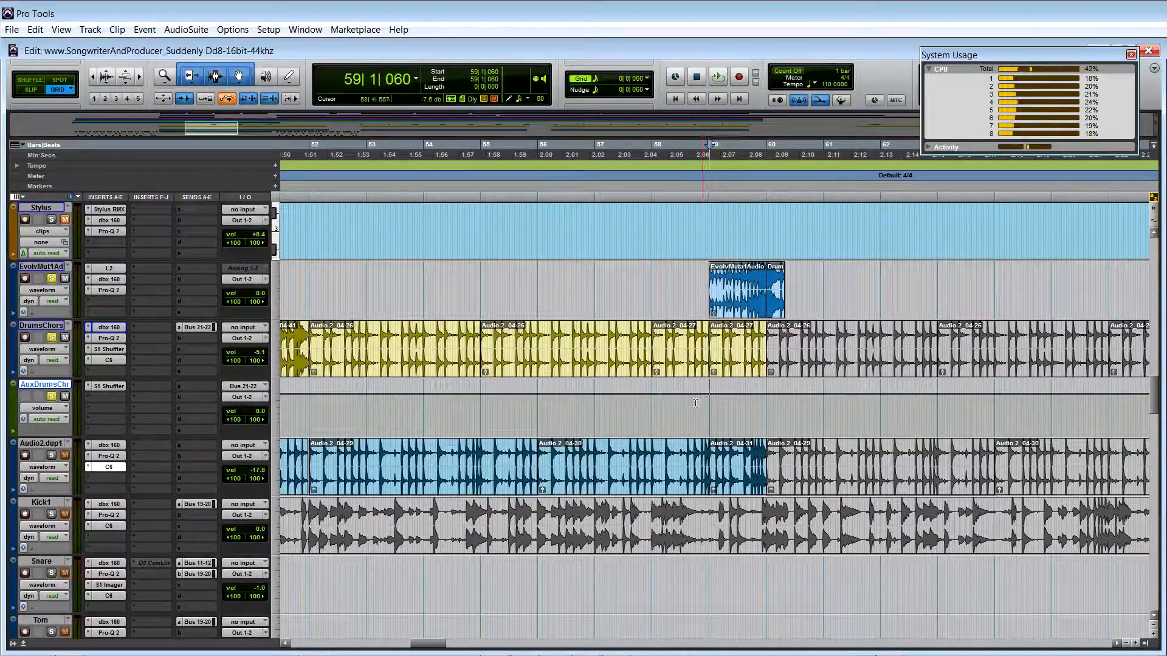
left_click(650, 405)
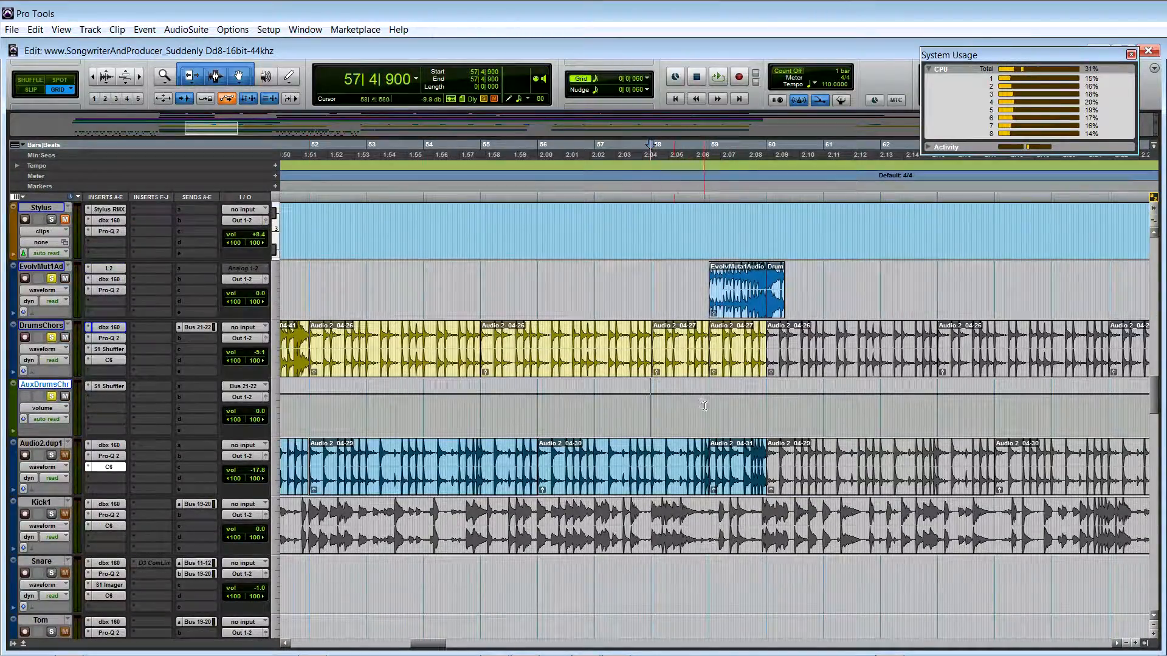
left_click_drag(706, 406, 767, 409)
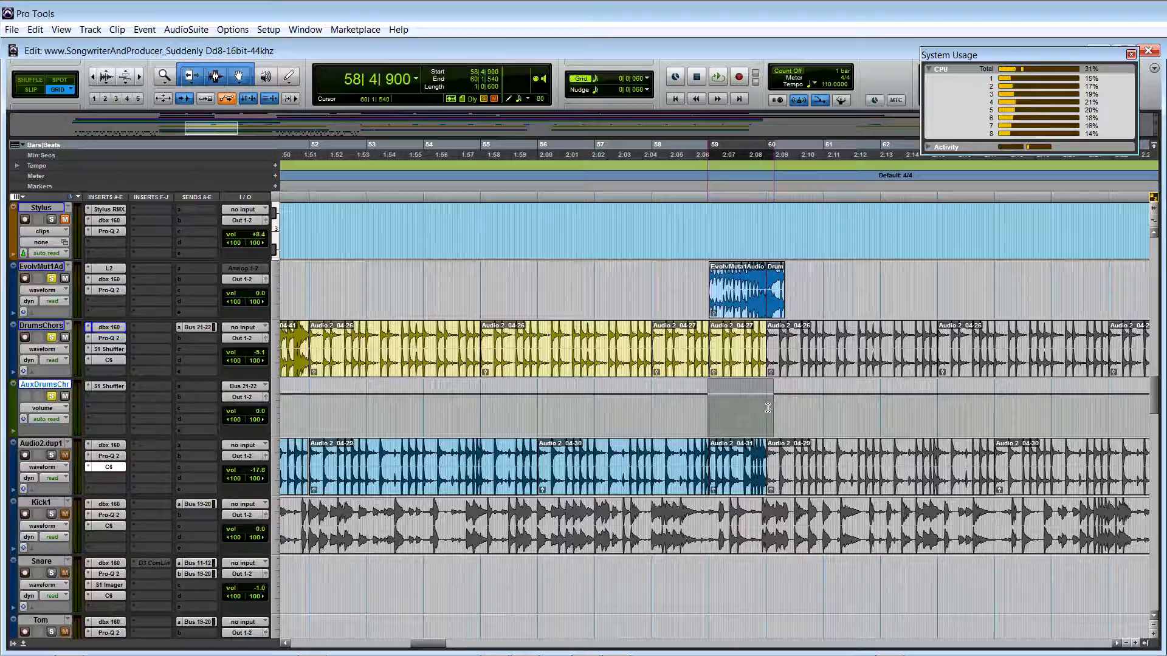
left_click(648, 411)
key("space")
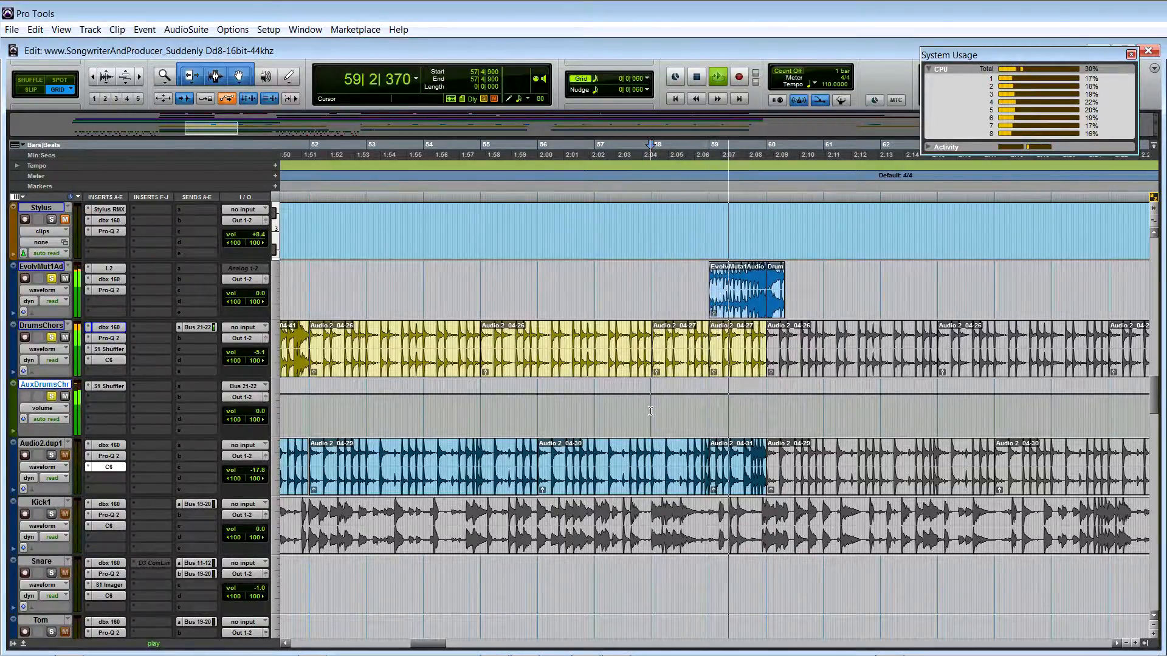
key("space")
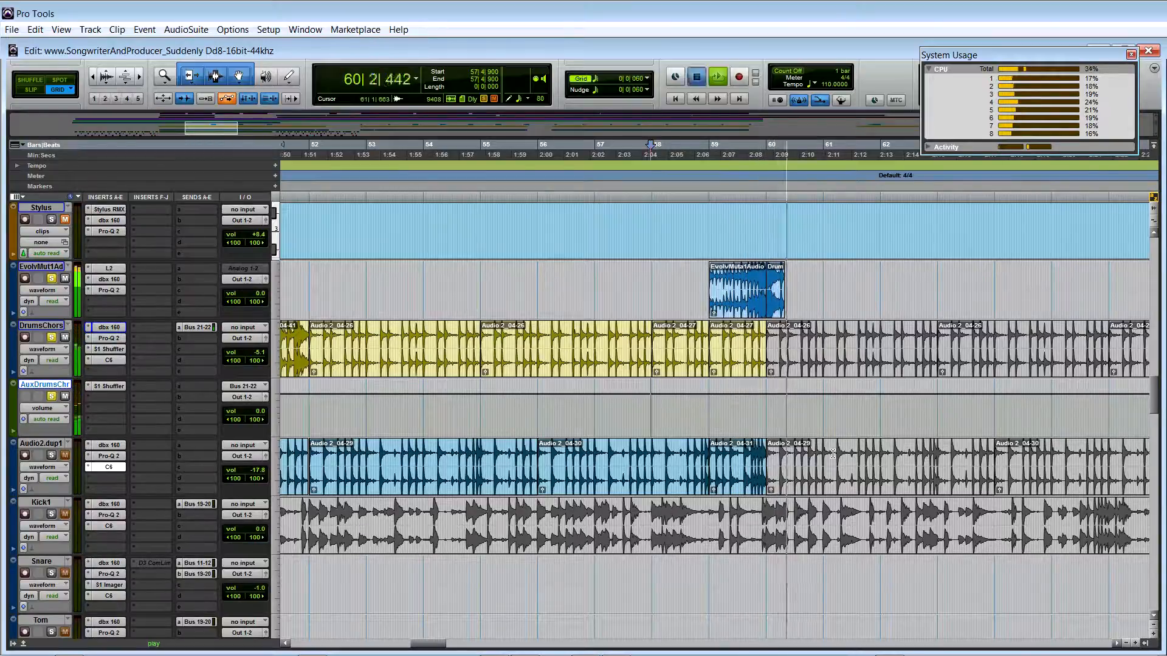
Play the soloed EvolvMut1Ad, DrumsChors and AuxDrumsChr tracks from 66|4|840, and place the edit cursor at 58|4|780
scroll(785, 408, "right", 3)
left_click(779, 407)
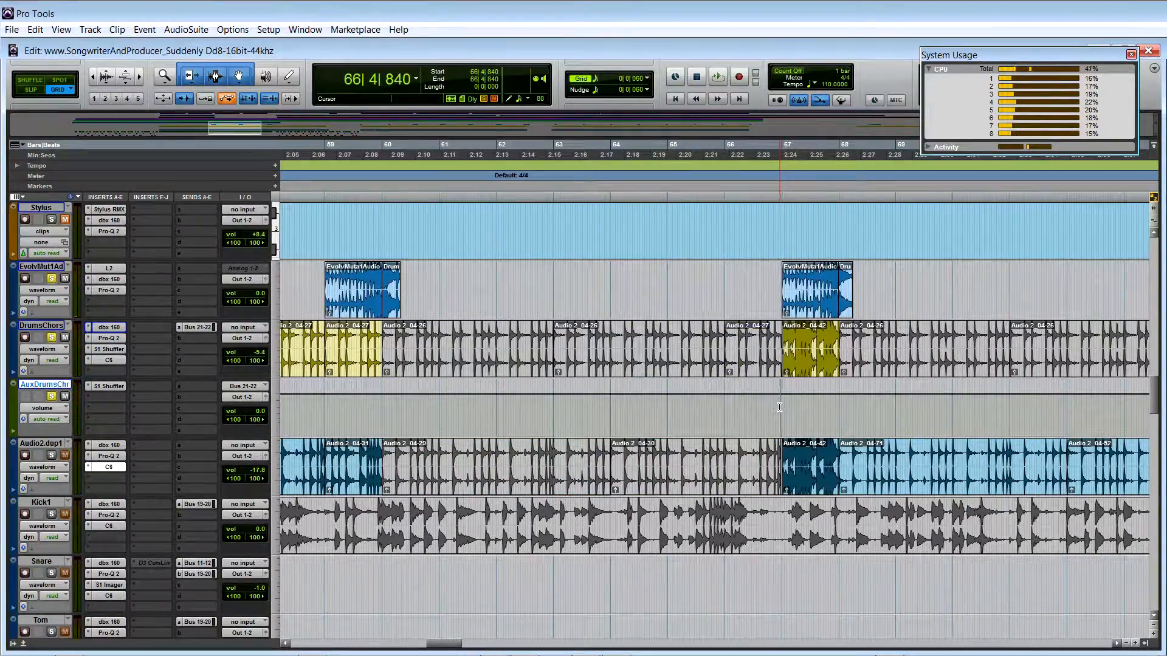
key("space")
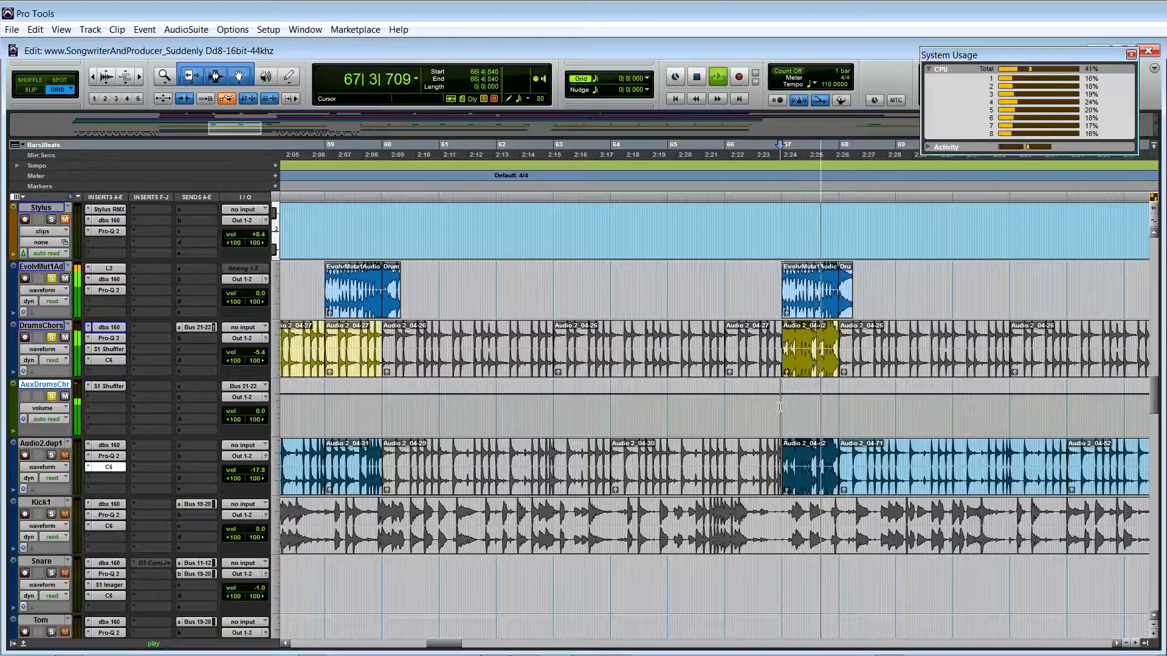
key("space")
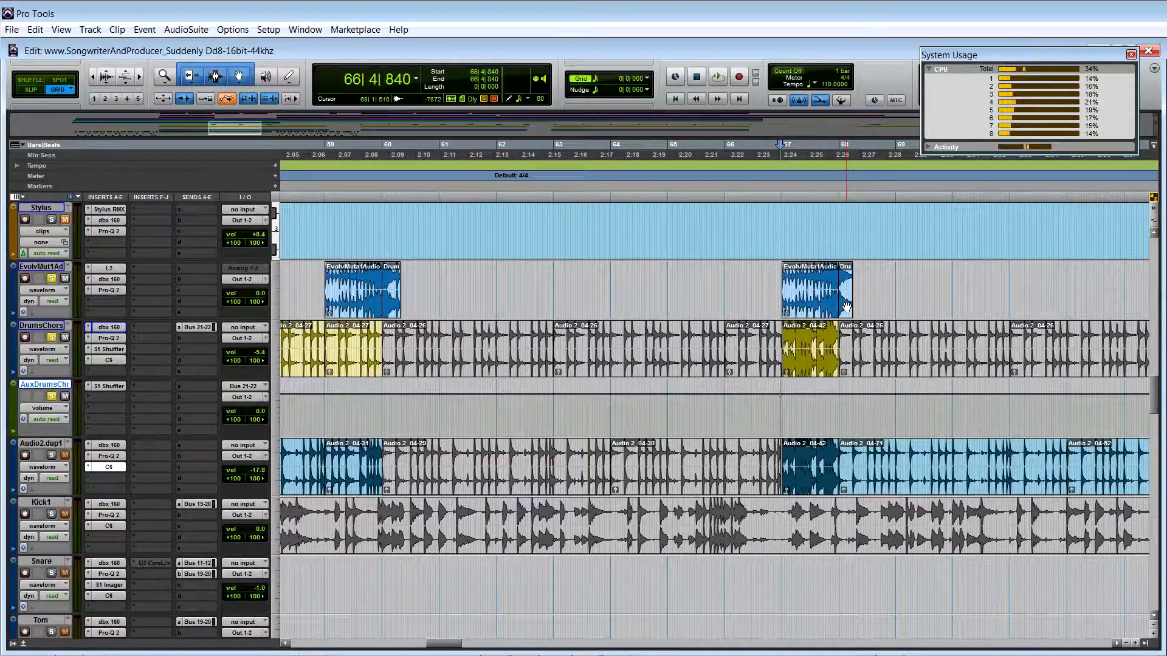
key("space")
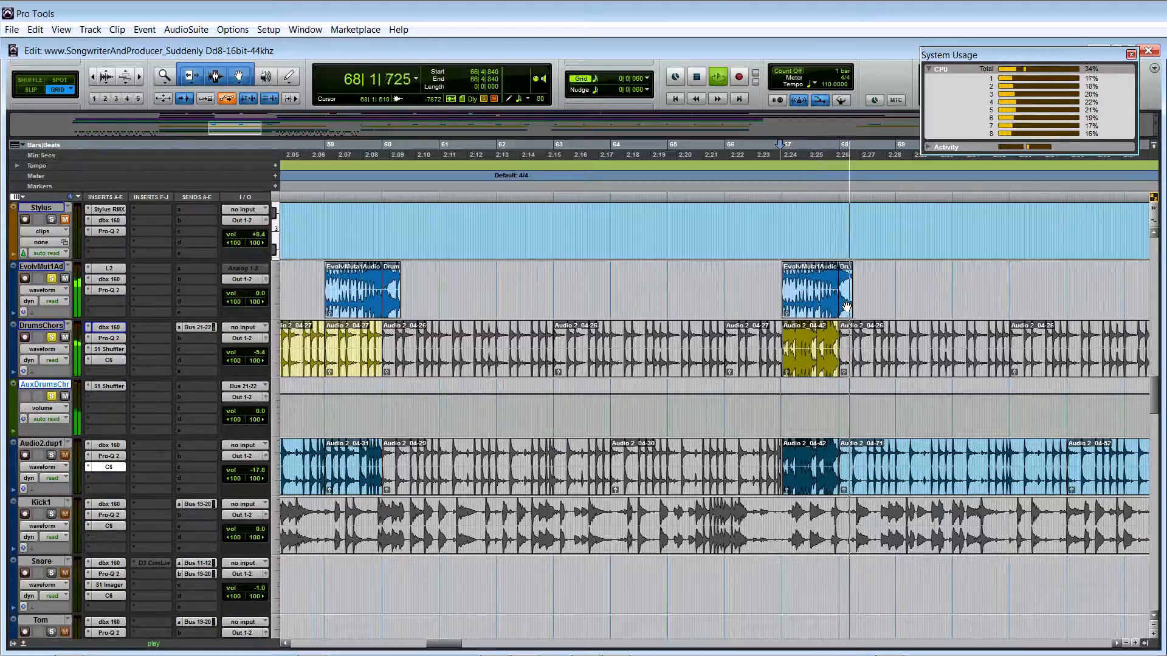
key("space")
left_click(323, 398)
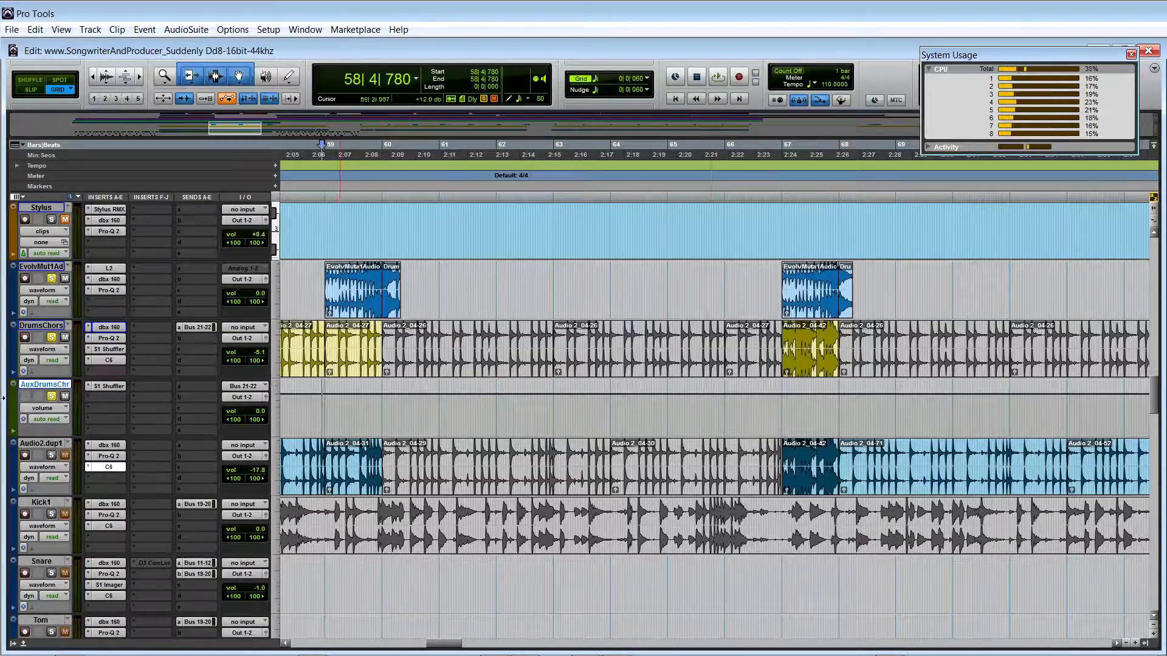
Solo the Drms2 track and play its first clip from 59|4|900
scroll(274, 433, "up", 5)
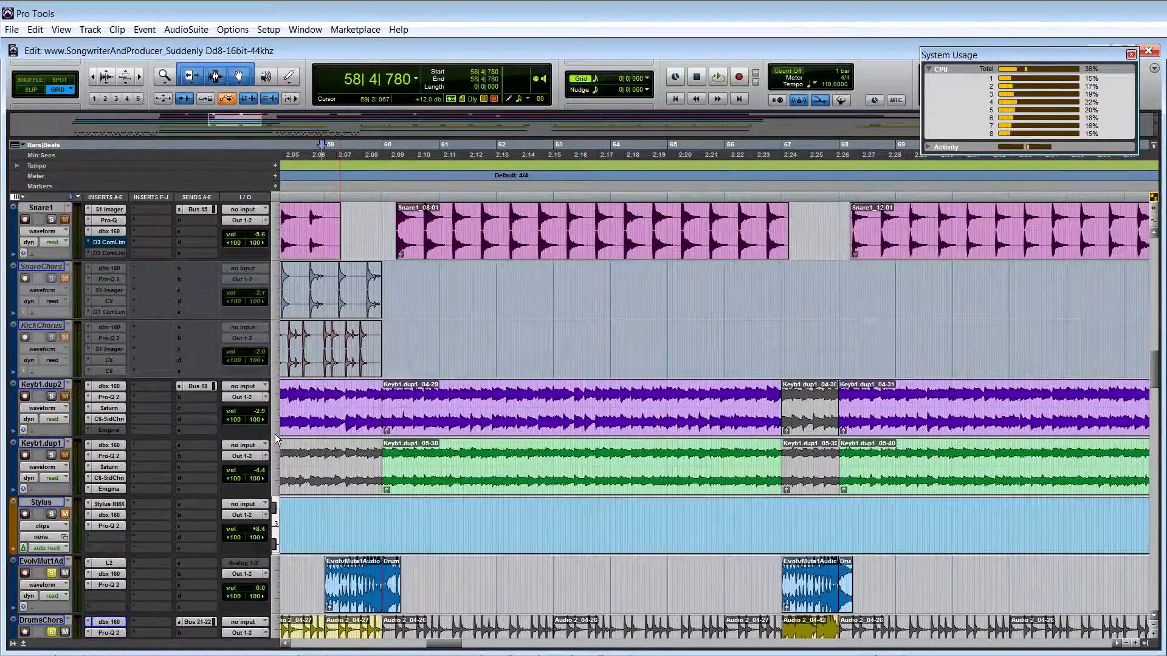
key("r")
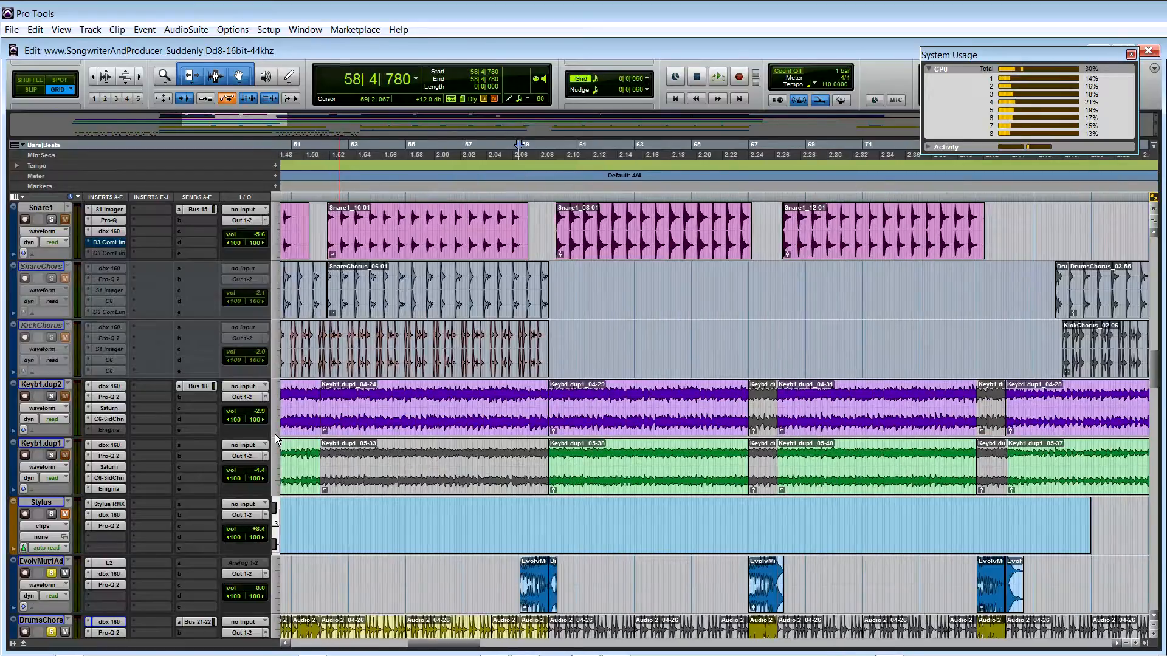
scroll(564, 473, "up", 4)
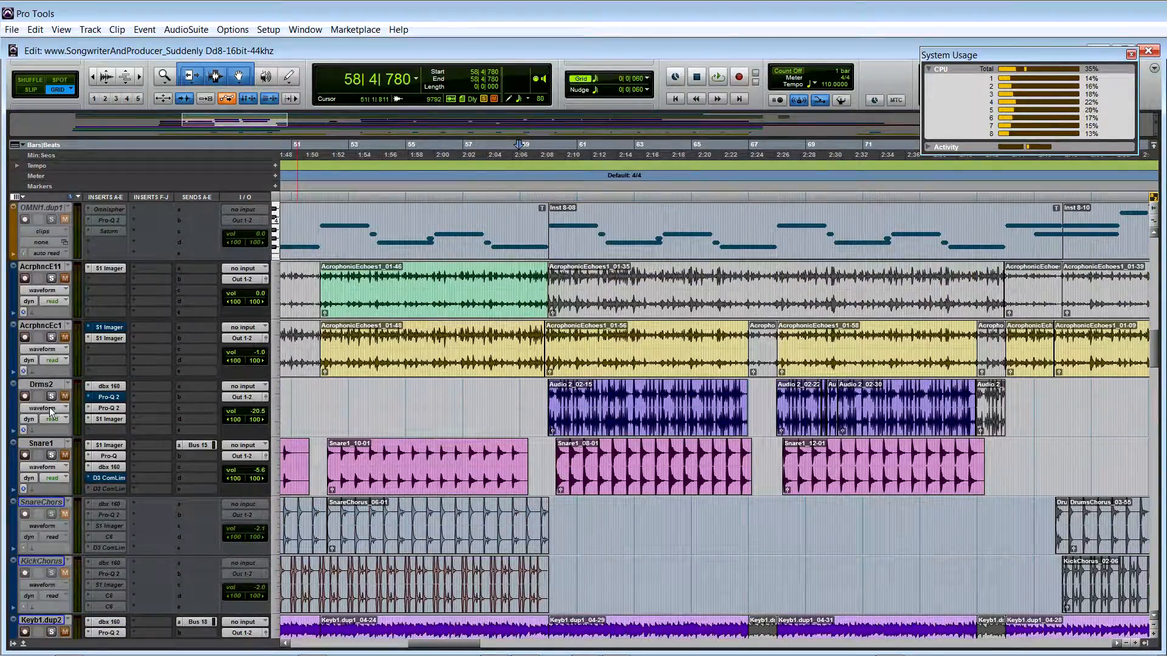
left_click(588, 412)
scroll(589, 408, "up", 3)
key("space")
scroll(589, 408, "down", 4)
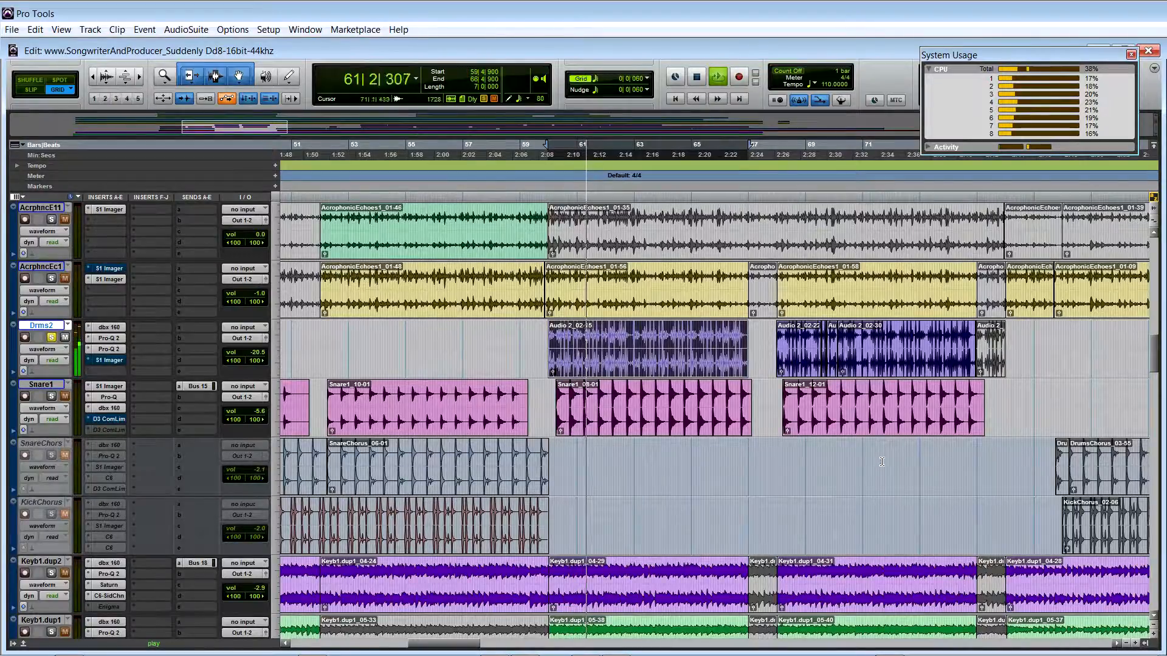
Play the soloed Drms2 track from 69|3|236 and move the track below Keyb1.dup1
left_click(824, 360)
key("space")
key("space")
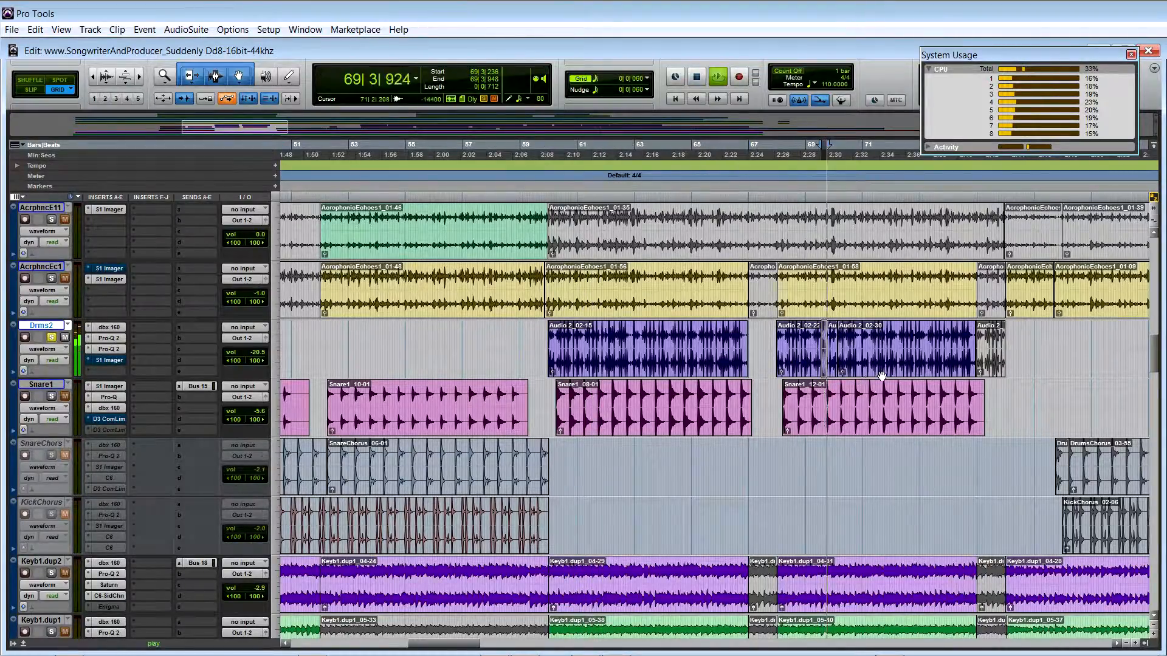
left_click(904, 365)
key("space")
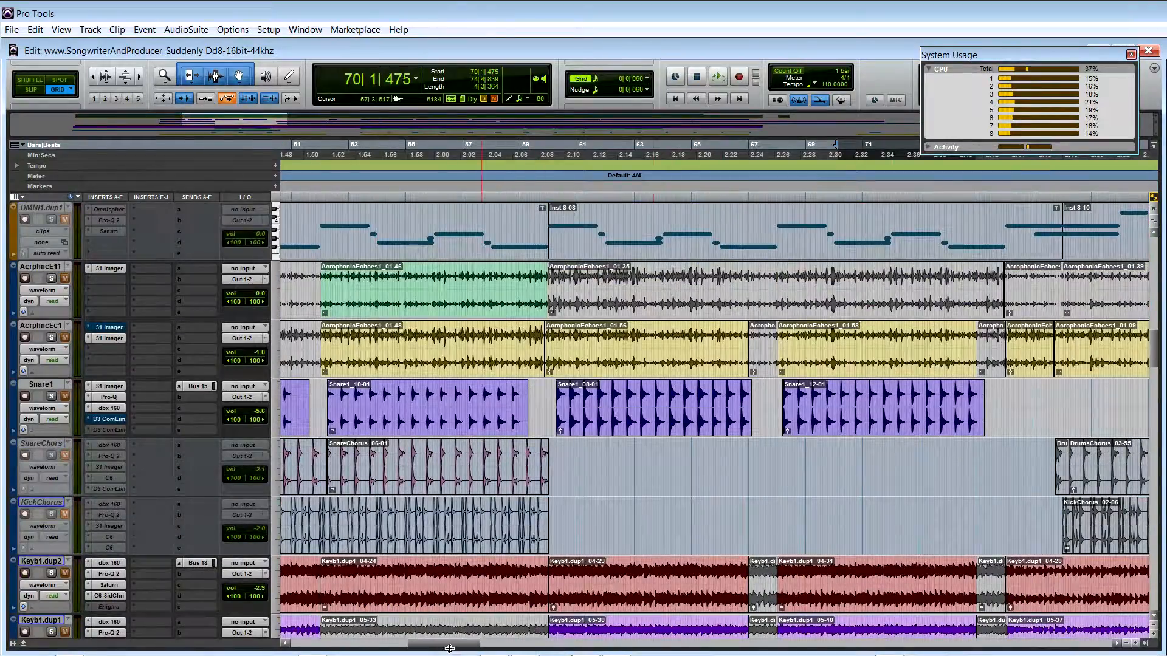
Solo the Snare1 track and select its Snare1_09-01 clip starting at 44|2|000
left_click_drag(454, 647, 430, 647)
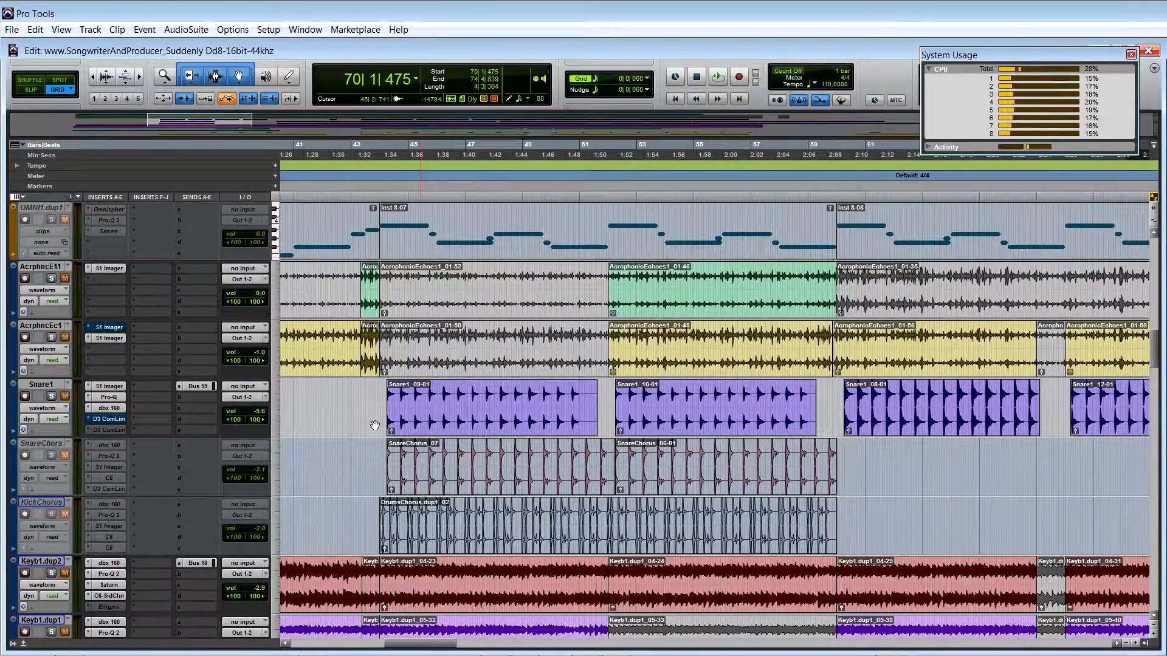
scroll(364, 394, "down", 5)
scroll(458, 392, "up", 3)
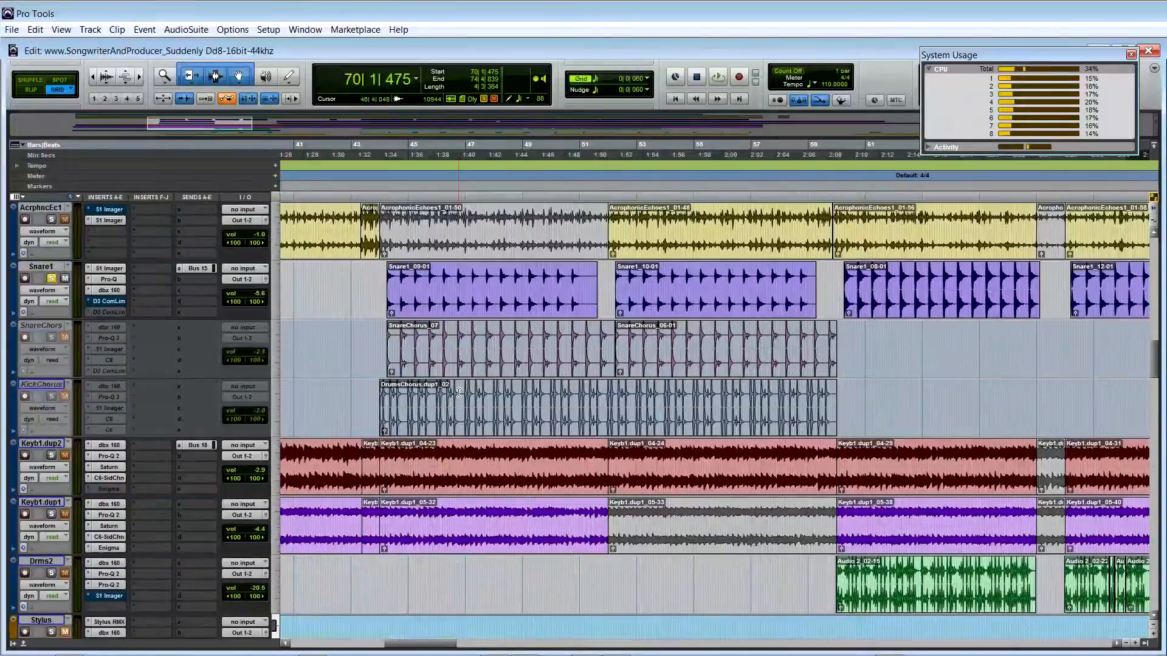
left_click(412, 315)
scroll(427, 400, "up", 5)
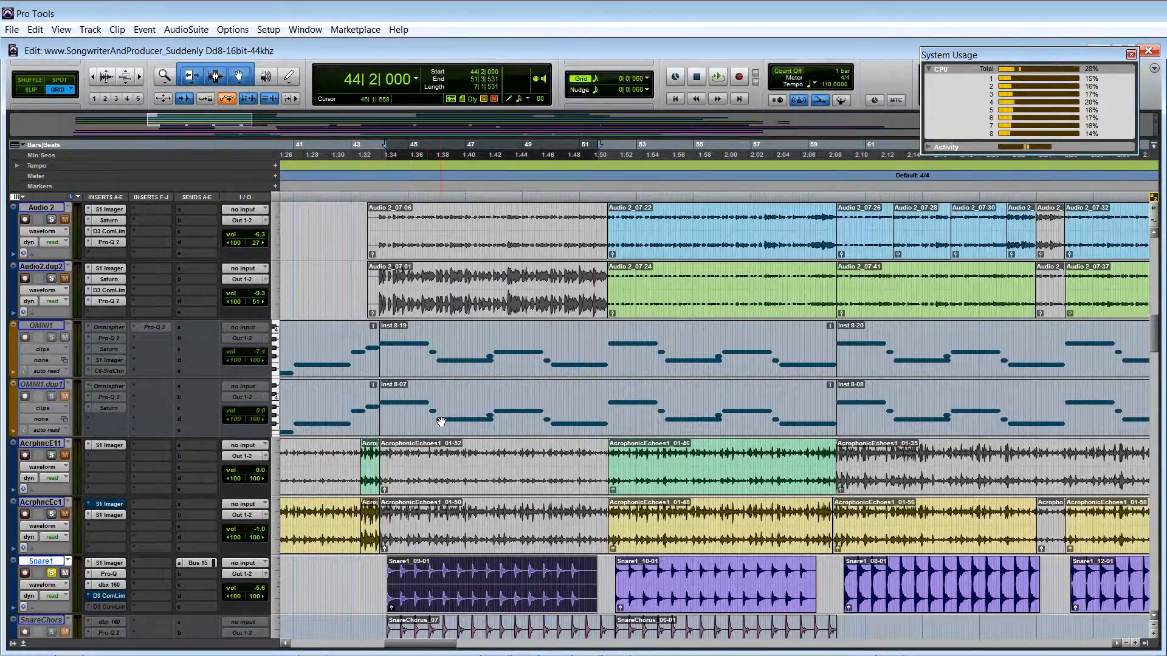
Solo the DrumsChors track
scroll(441, 421, "down", 3)
scroll(505, 515, "down", 3)
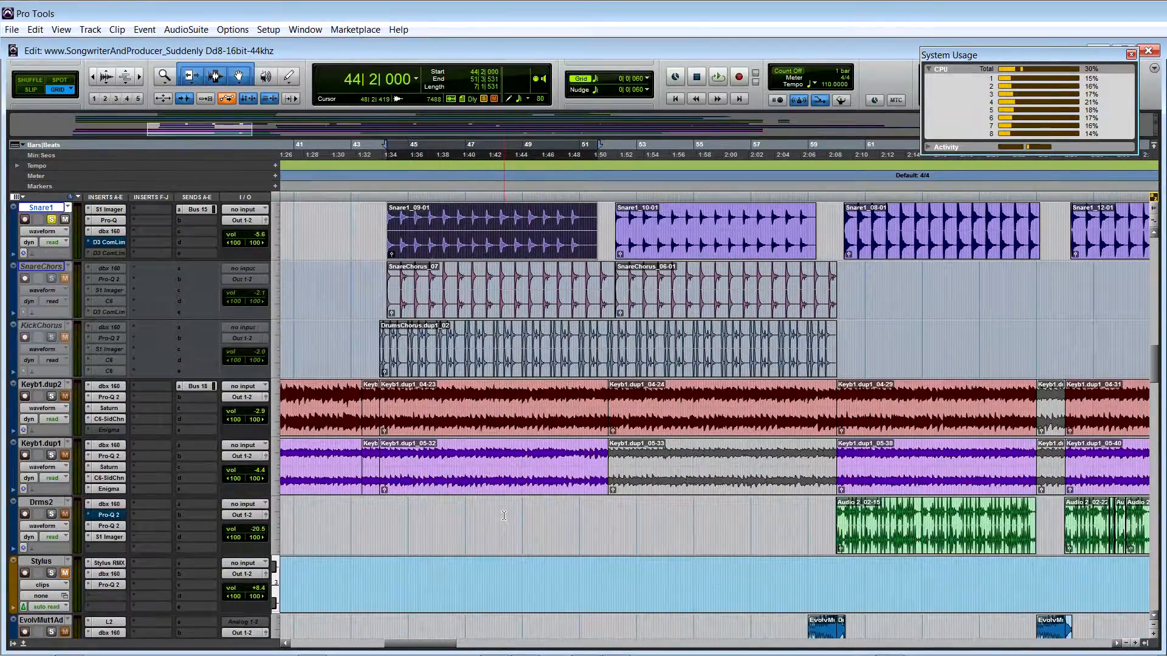
scroll(434, 511, "down", 1)
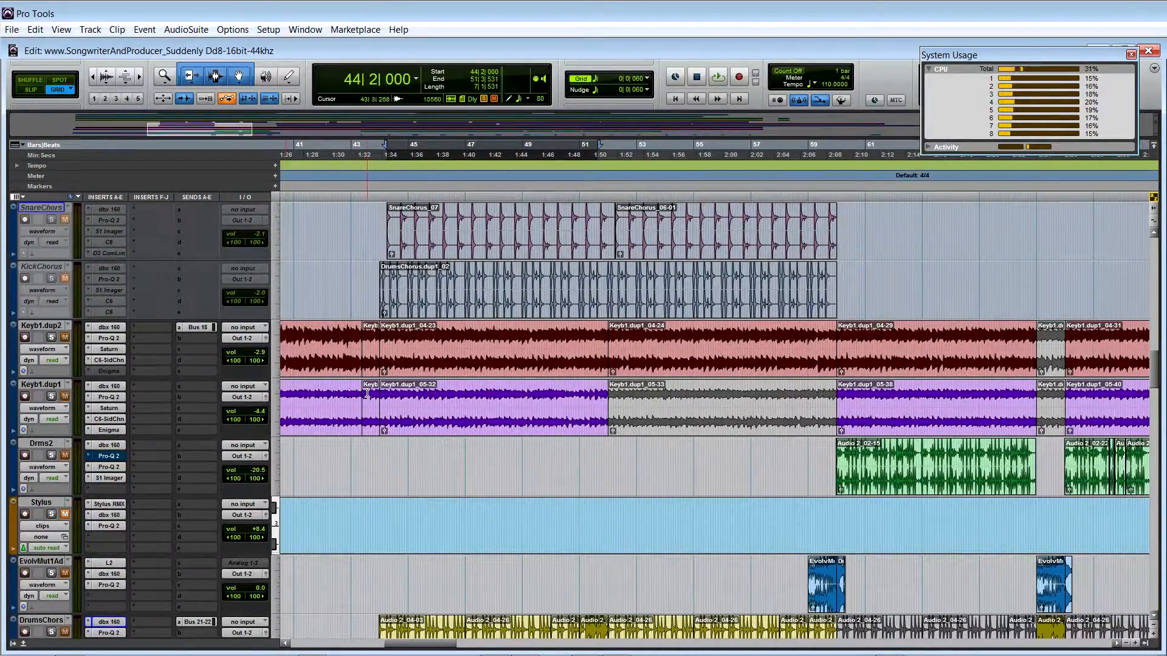
scroll(367, 393, "down", 4)
left_click(51, 396)
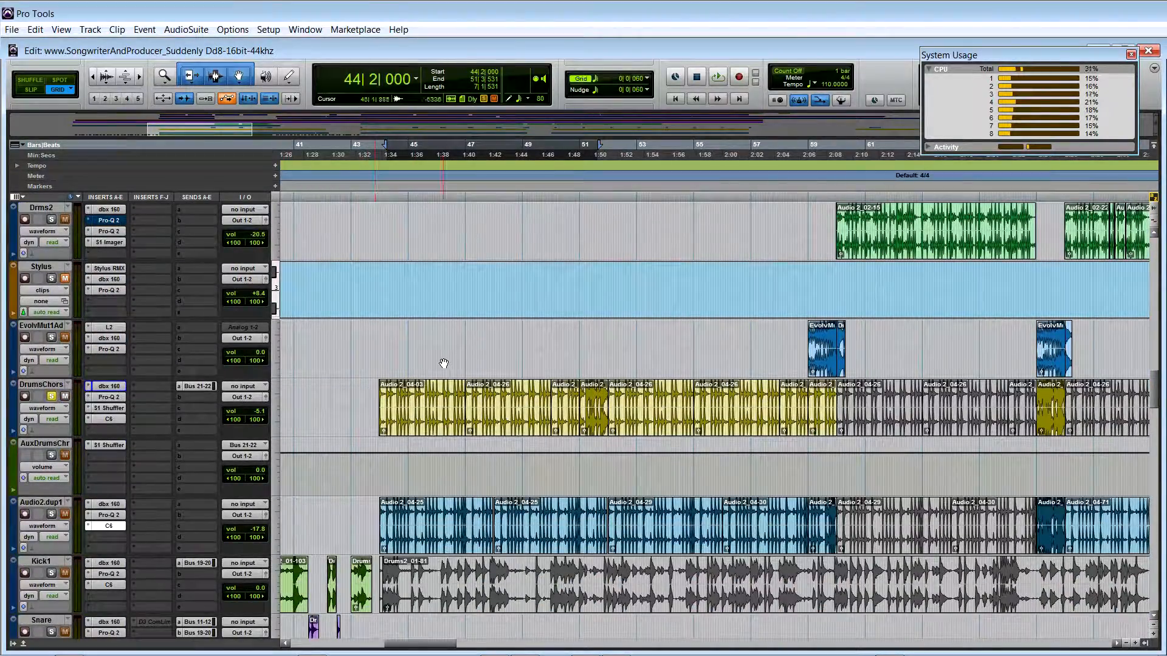
Play the soloed DrumsChors track, restarting playback from 43|4|540
scroll(447, 377, "down", 2)
key("space")
key("space")
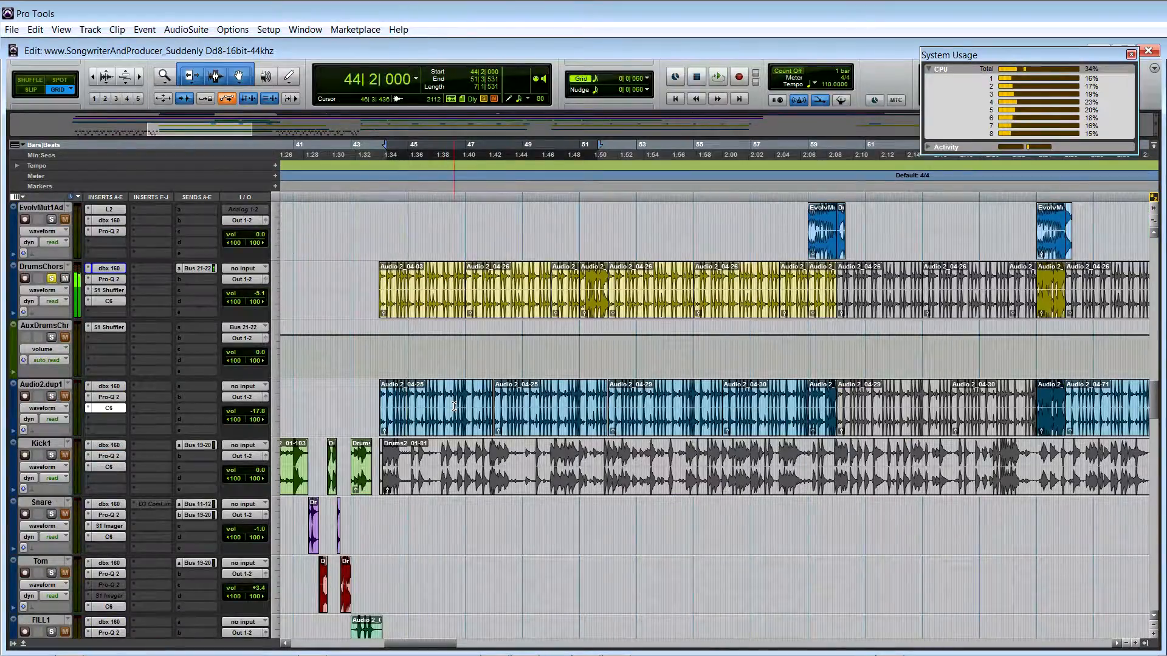
left_click(376, 357)
scroll(494, 431, "up", 5)
scroll(494, 430, "down", 4)
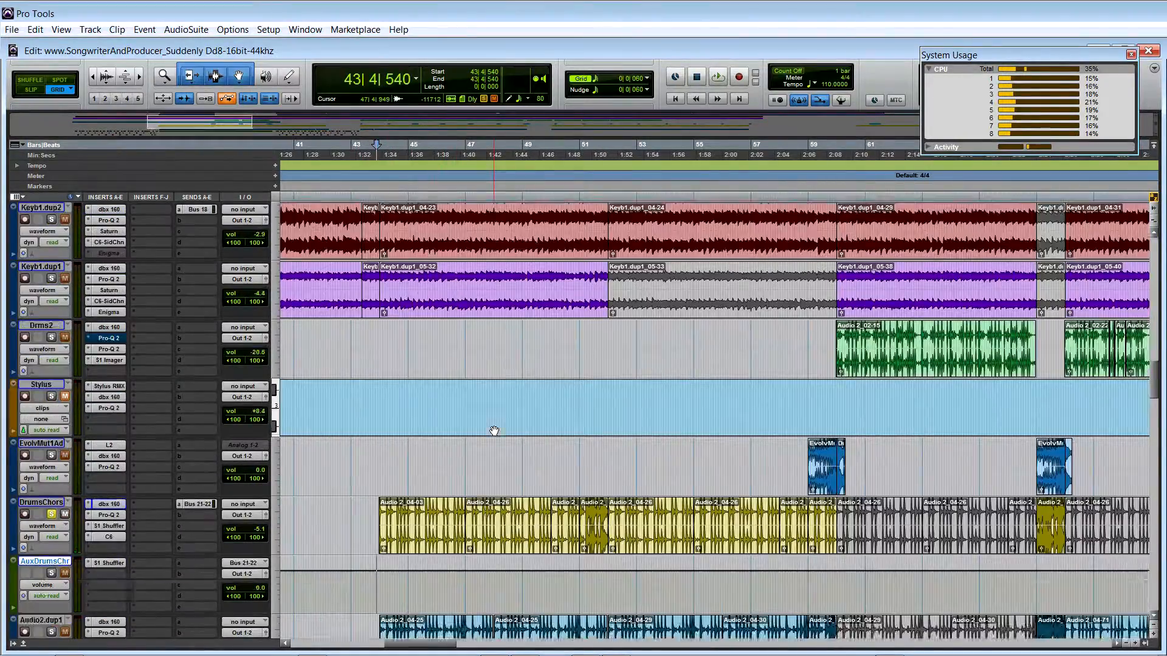
key("space")
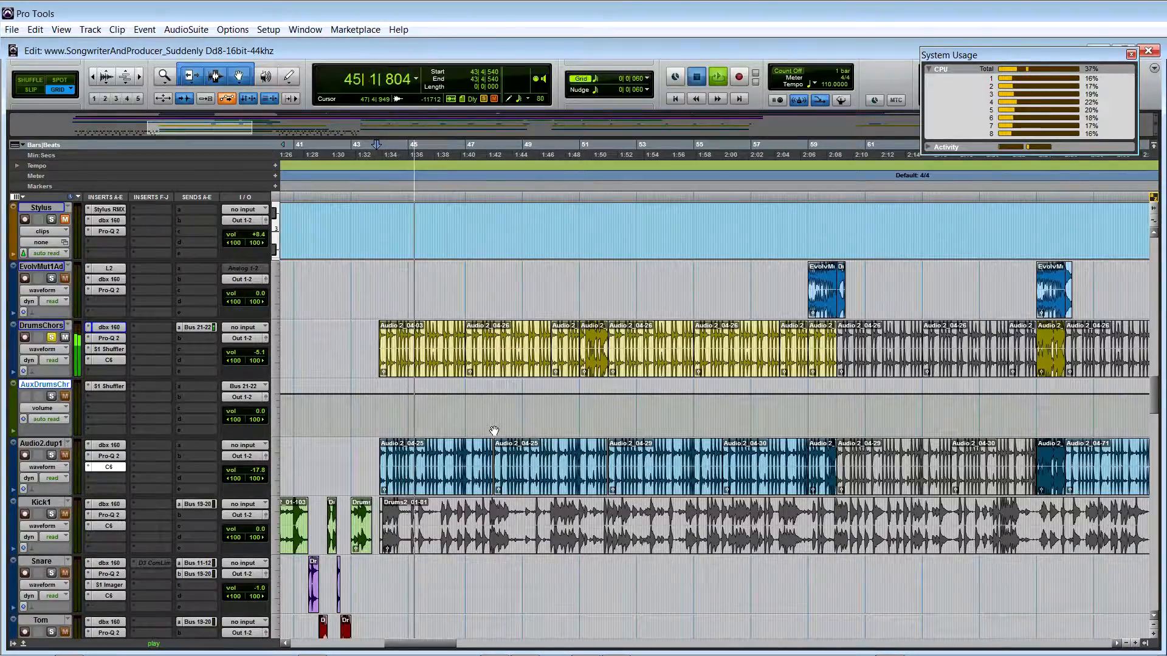
key("space")
Solo and play the Audio2.dup1 track from 43|4|540 and view its dbx 160 compressor settings
scroll(184, 490, "down", 3)
scroll(184, 490, "up", 3)
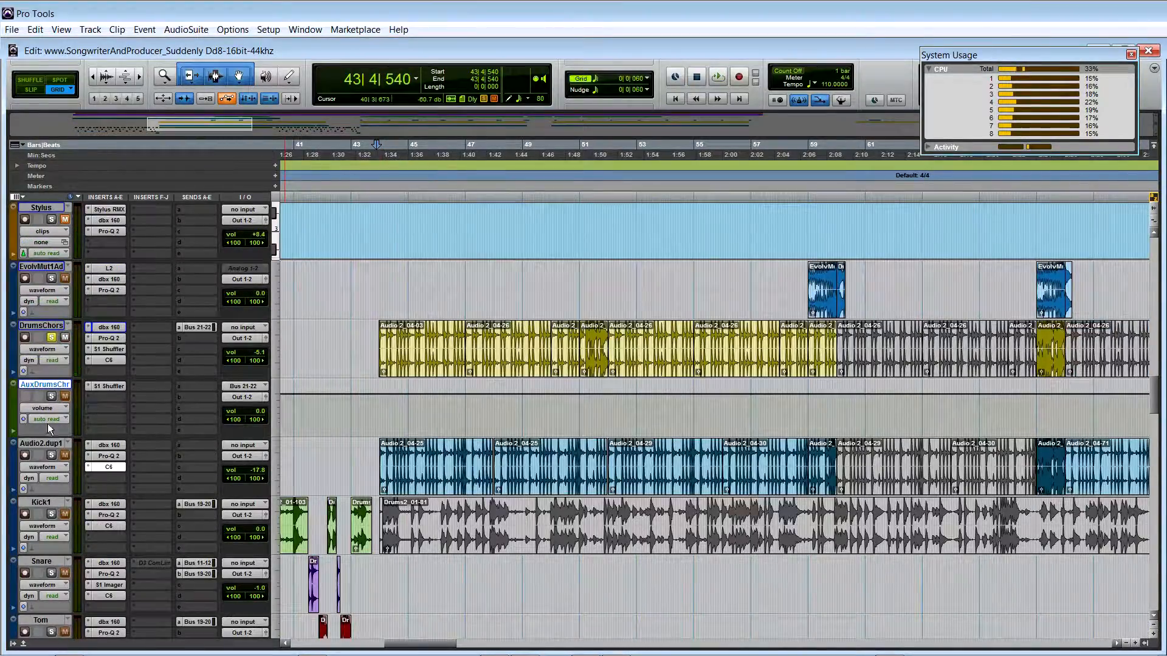
key("space")
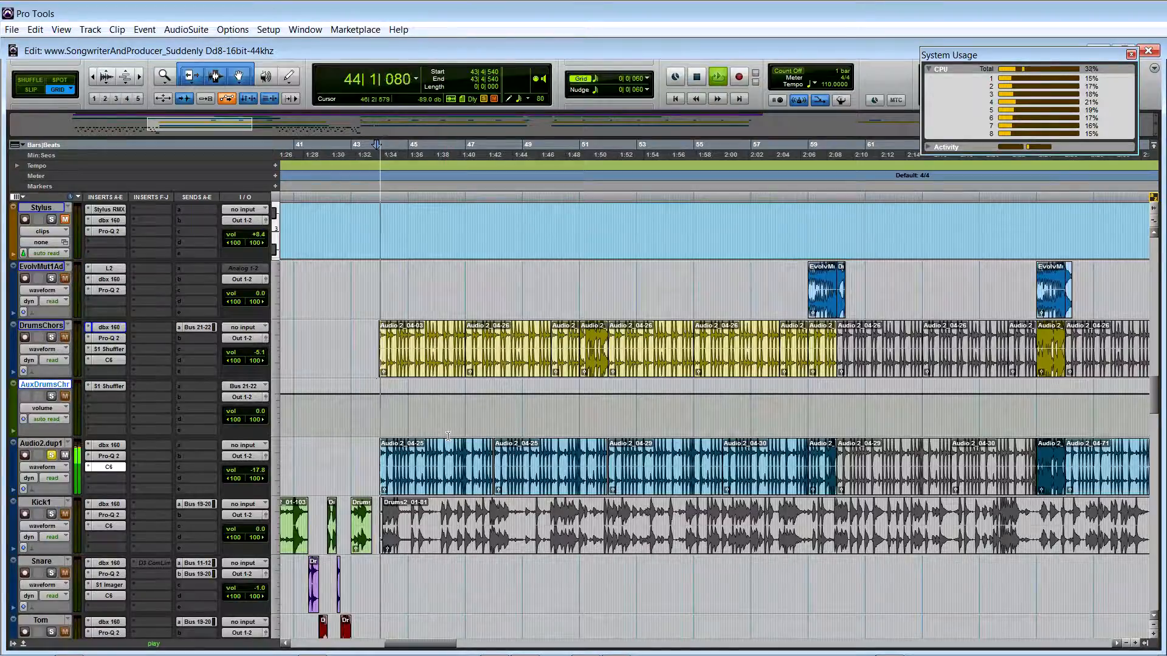
key("space")
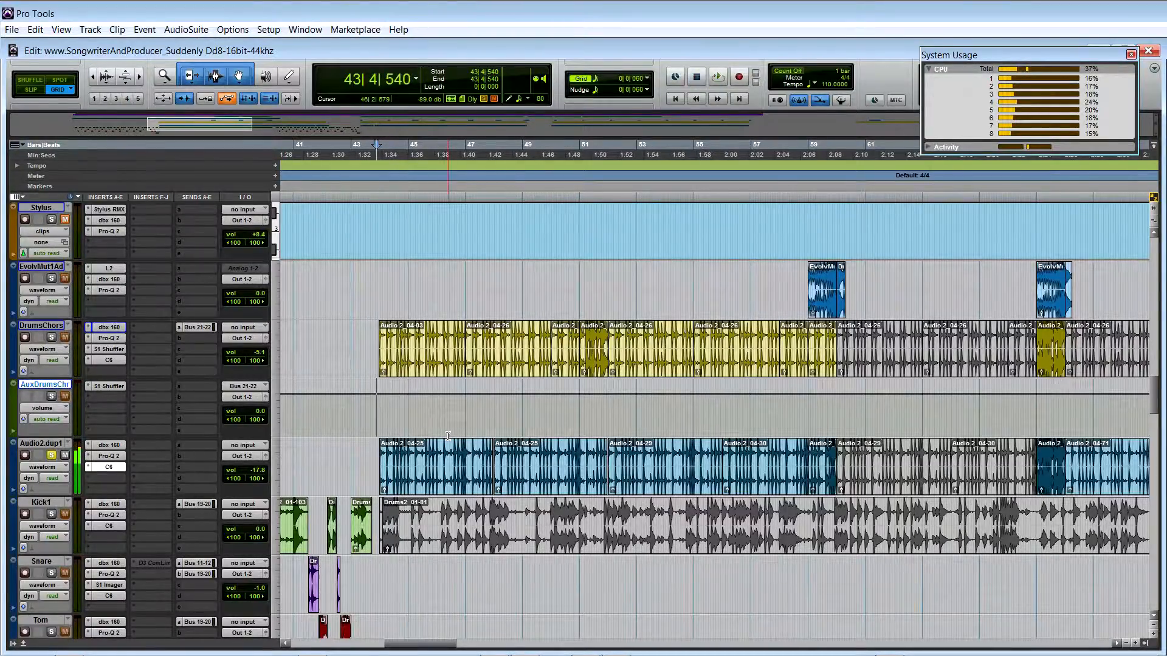
left_click(109, 445)
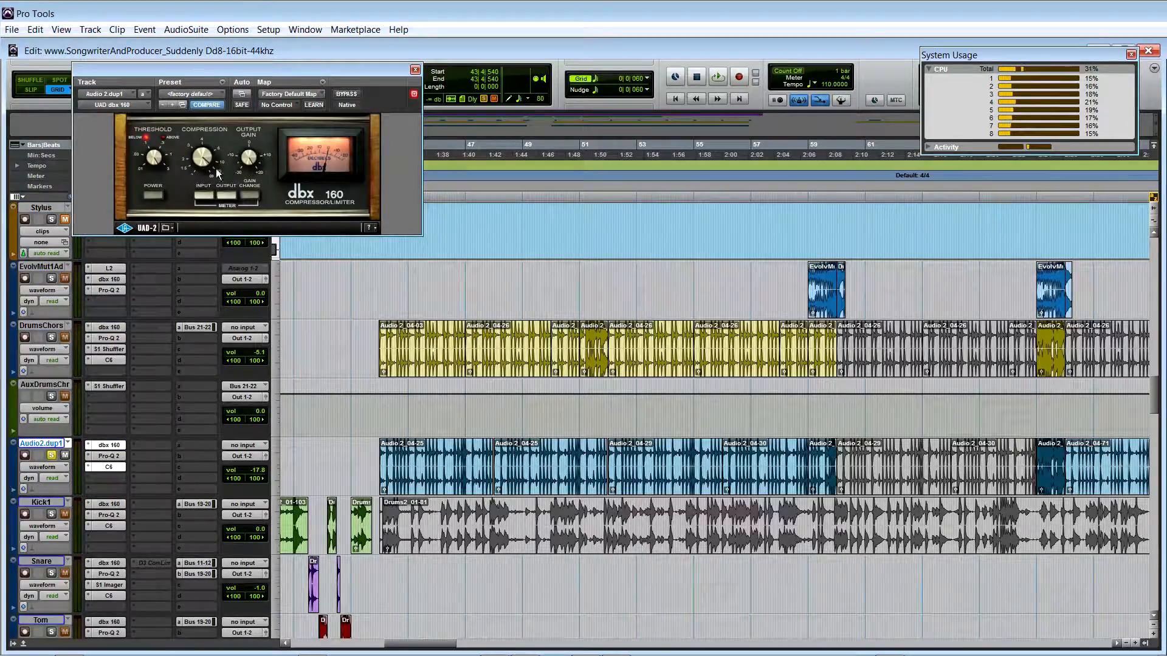
left_click(415, 69)
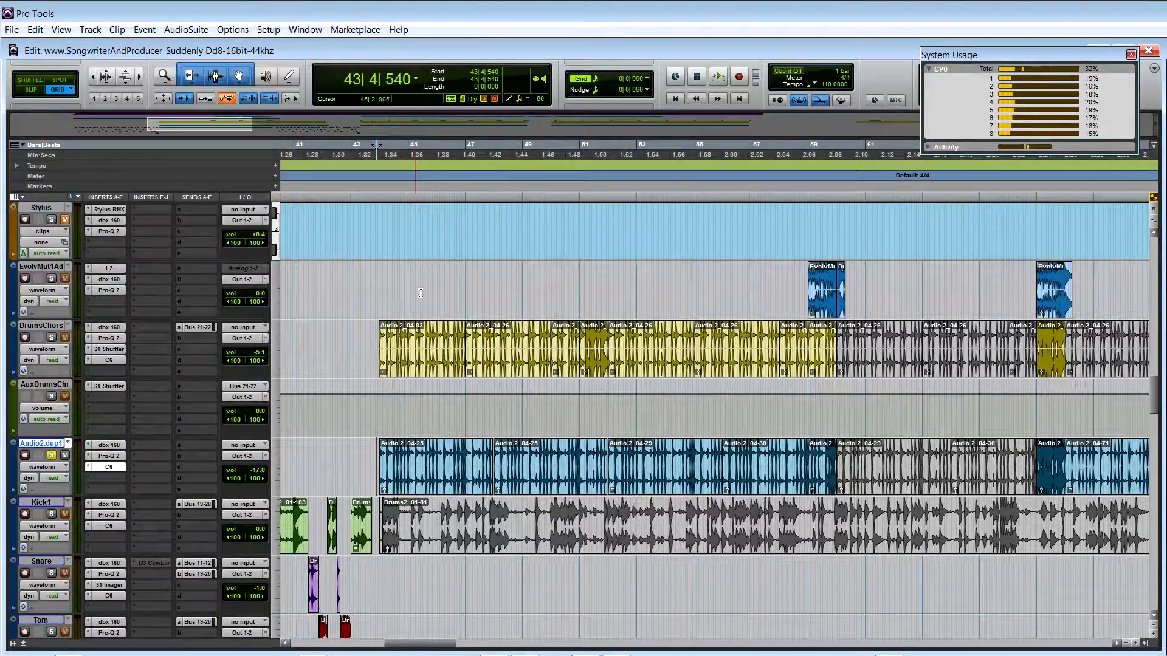
Solo the DrumsChors track in place of Audio2.dup1 and play it from 43|4|600
left_click(52, 338)
left_click(377, 310)
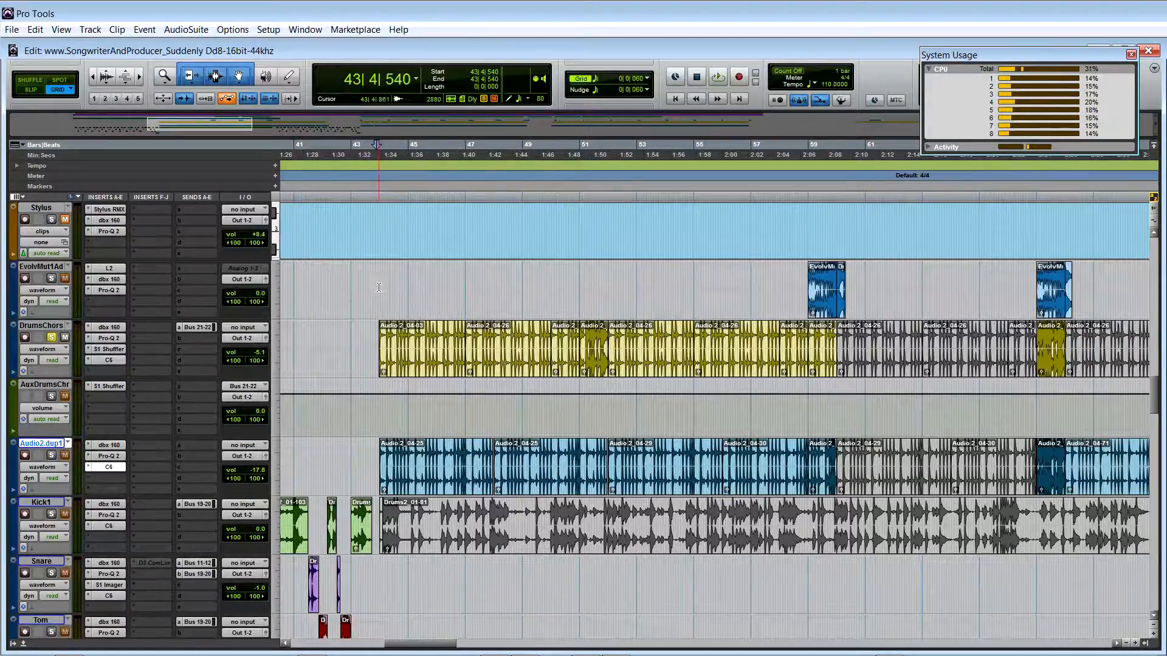
scroll(378, 310, "up", 2)
scroll(389, 359, "down", 1)
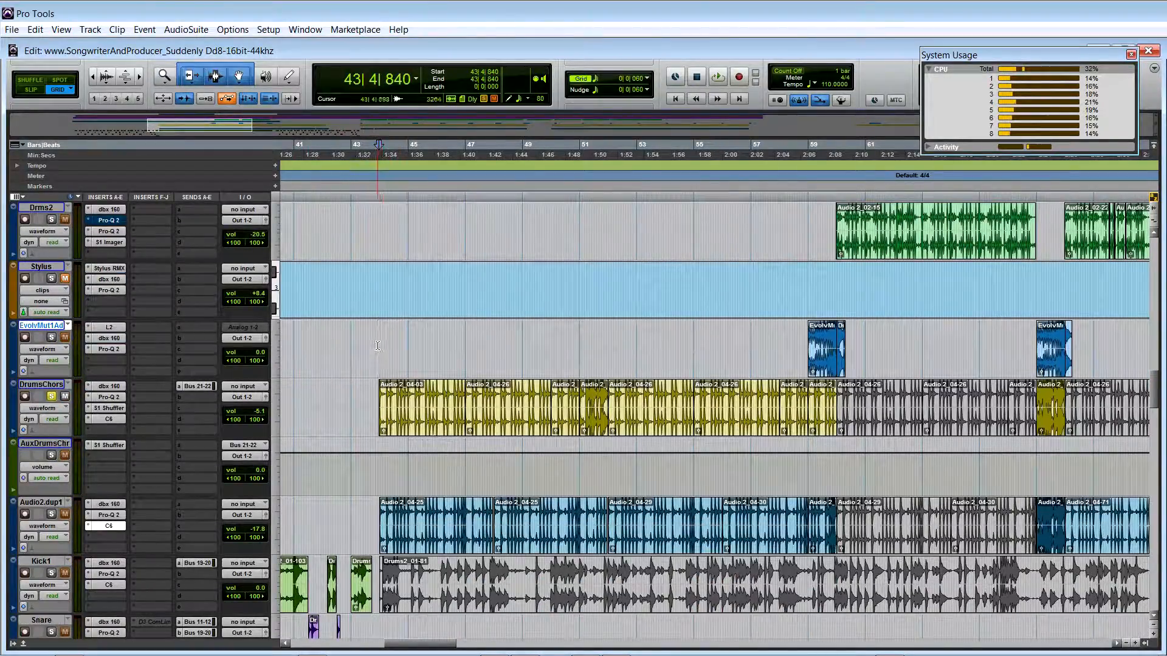
left_click(377, 345)
key("space")
scroll(439, 467, "down", 1)
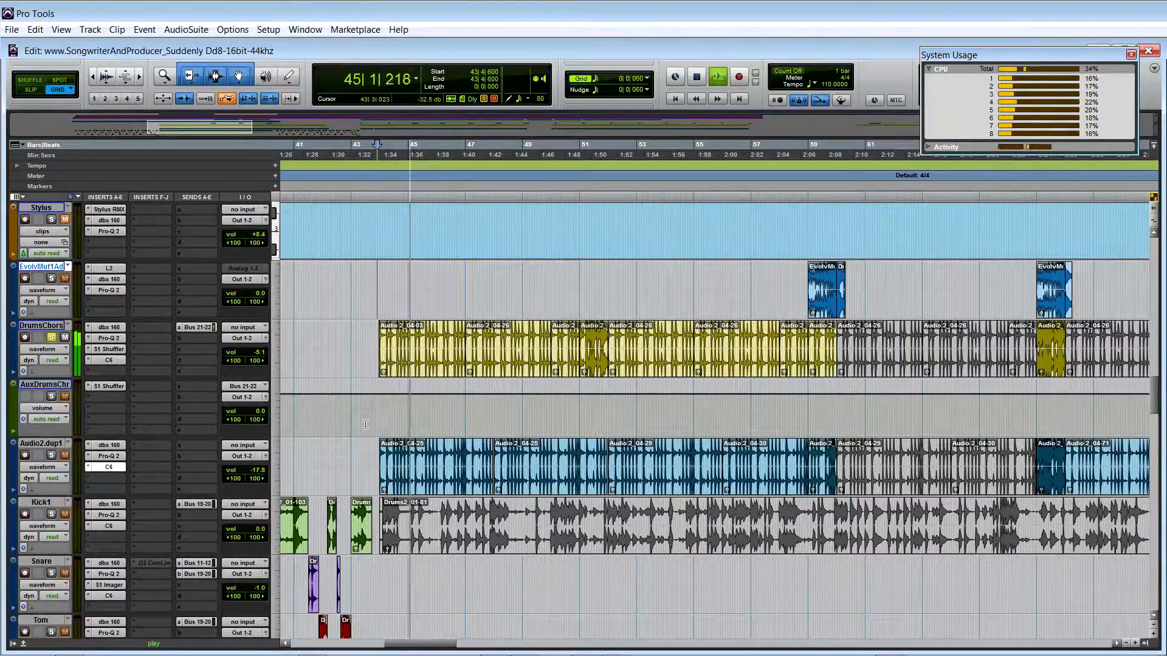
key("space")
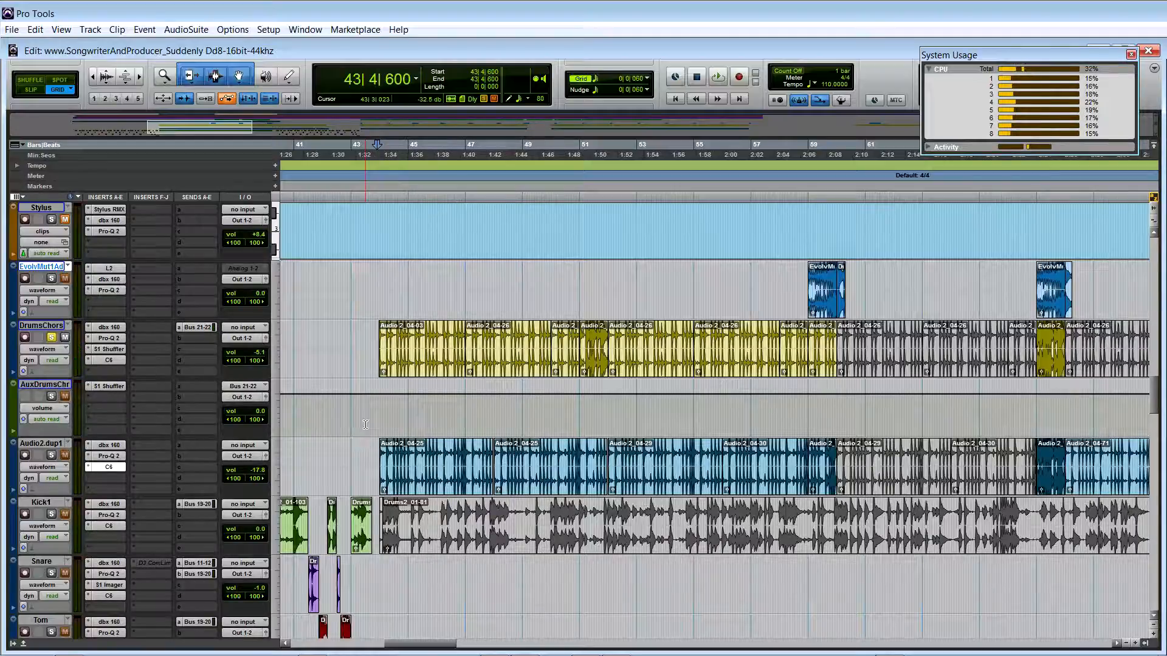
Add Audio2.dup1 to the solo during DrumsChors playback and play both layered drum tracks together
key("space")
key("space")
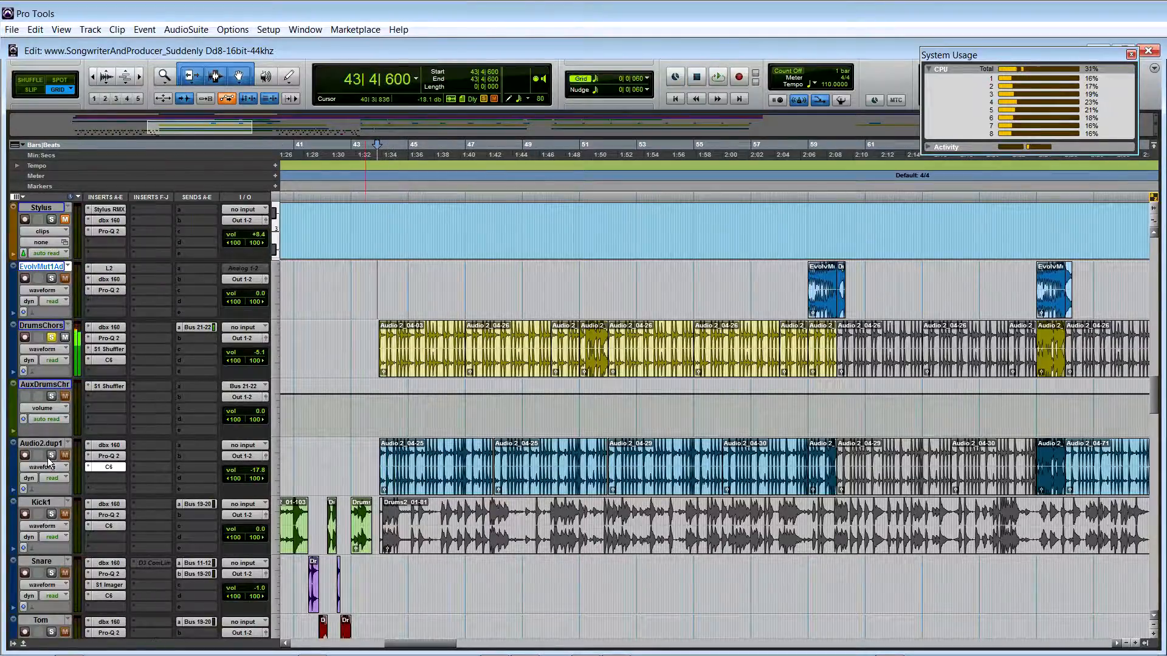
left_click(51, 455)
key("space")
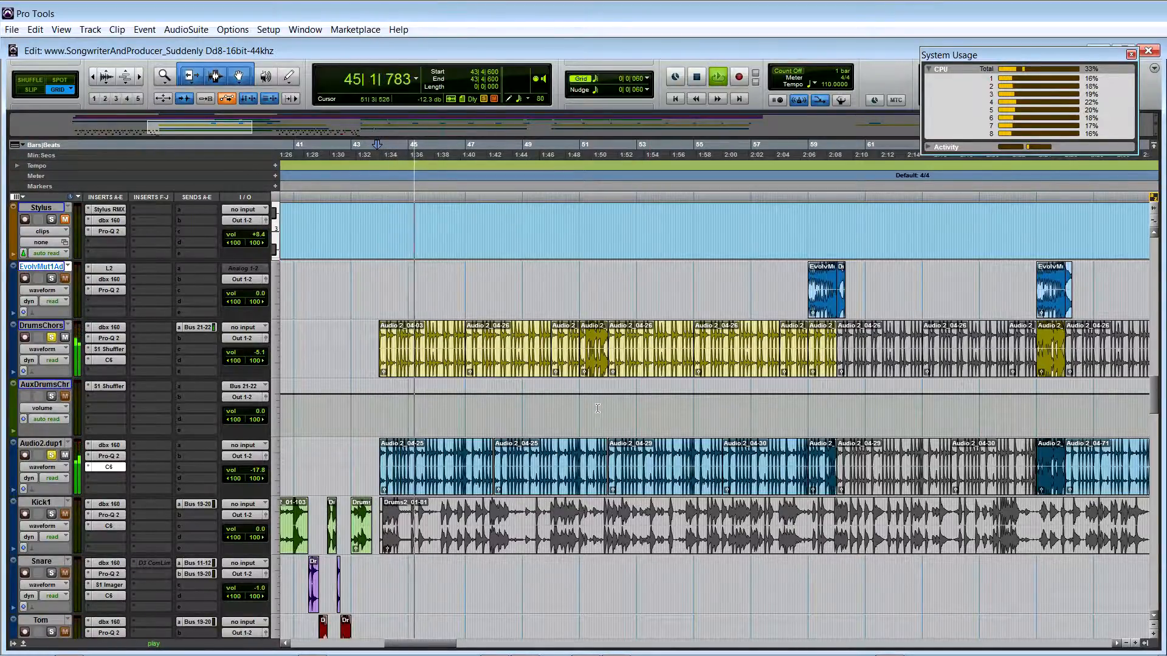
key("space")
Examine the Snare1 clips across the whole song, highlighting the range from 41|2|420 to 220|2|240
scroll(598, 408, "up", 10)
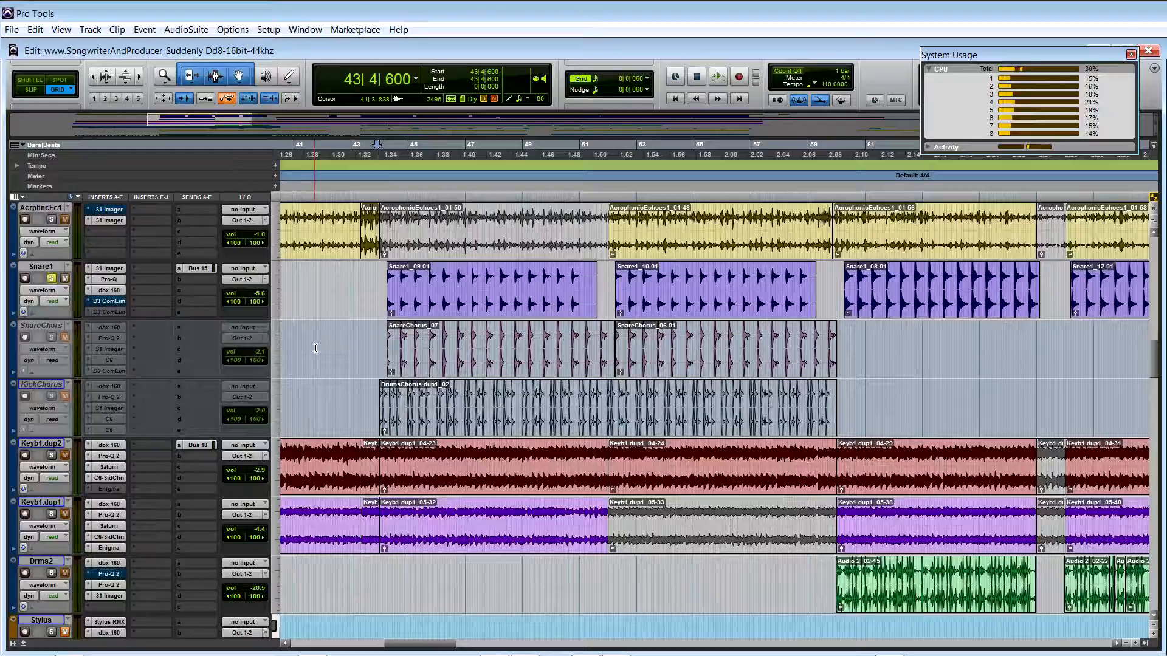
left_click(375, 310)
scroll(382, 331, "up", 5)
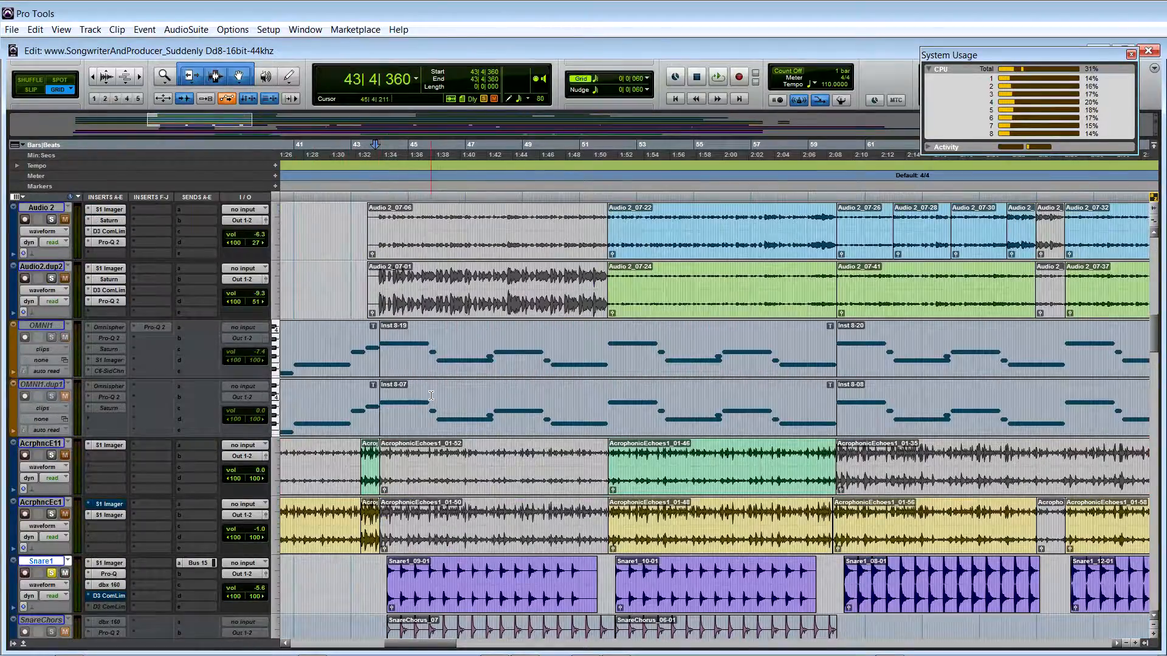
scroll(430, 396, "down", 4)
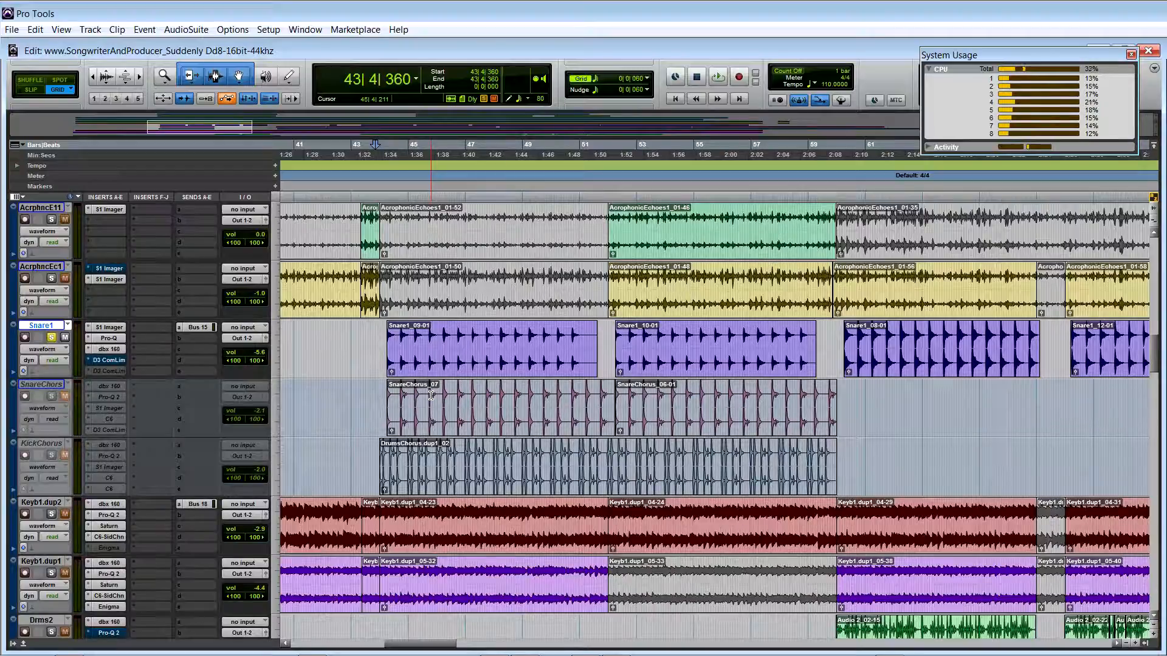
key("ctrl+bracketleft")
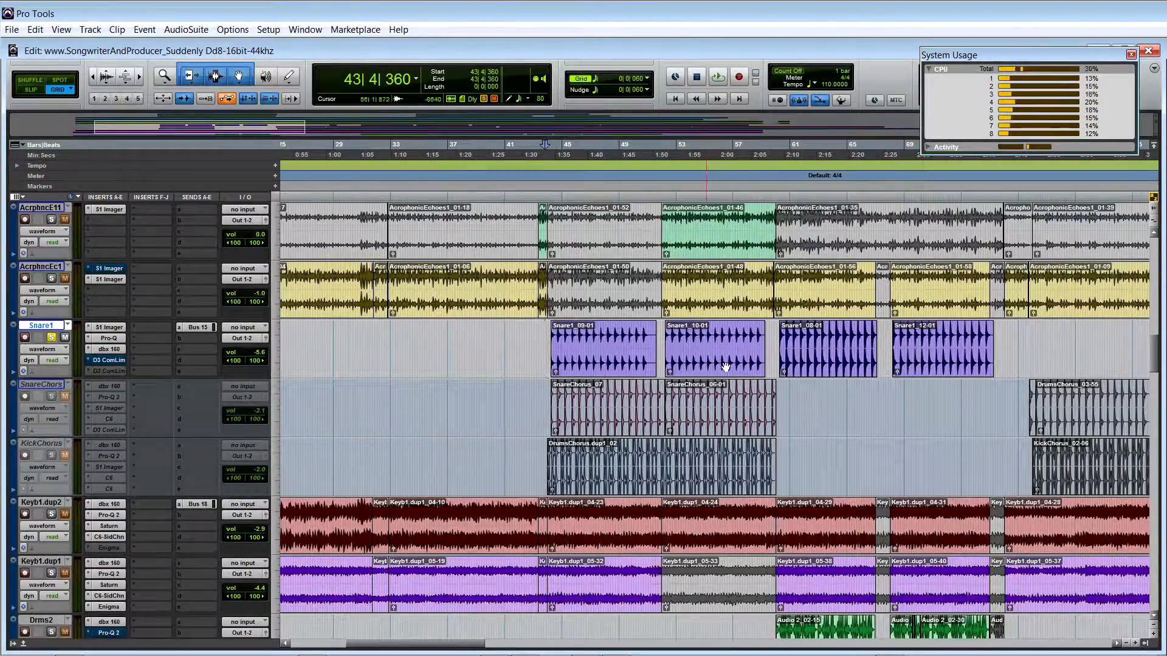
key("ctrl+bracketleft")
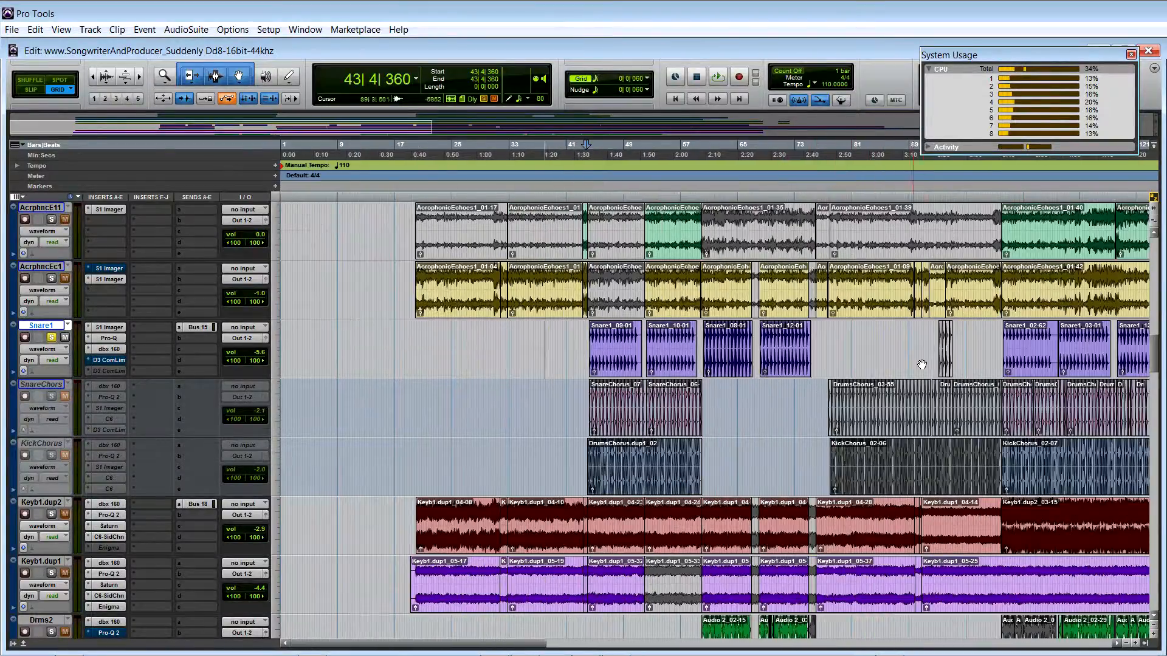
key("ctrl+bracketleft")
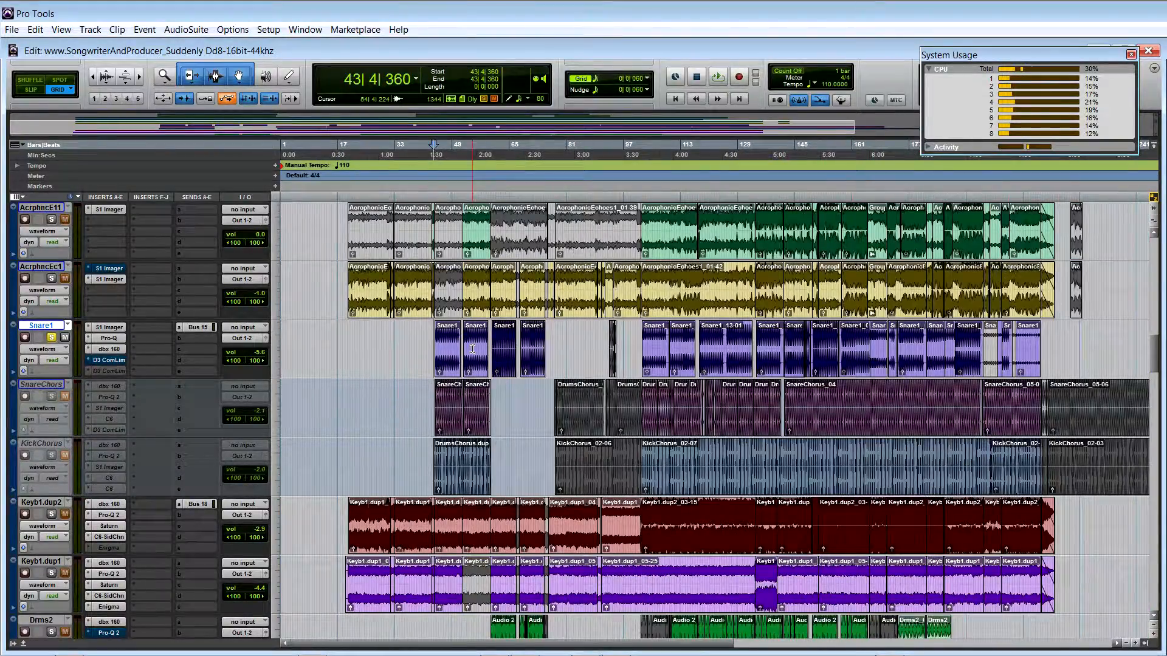
left_click_drag(426, 347, 1063, 345)
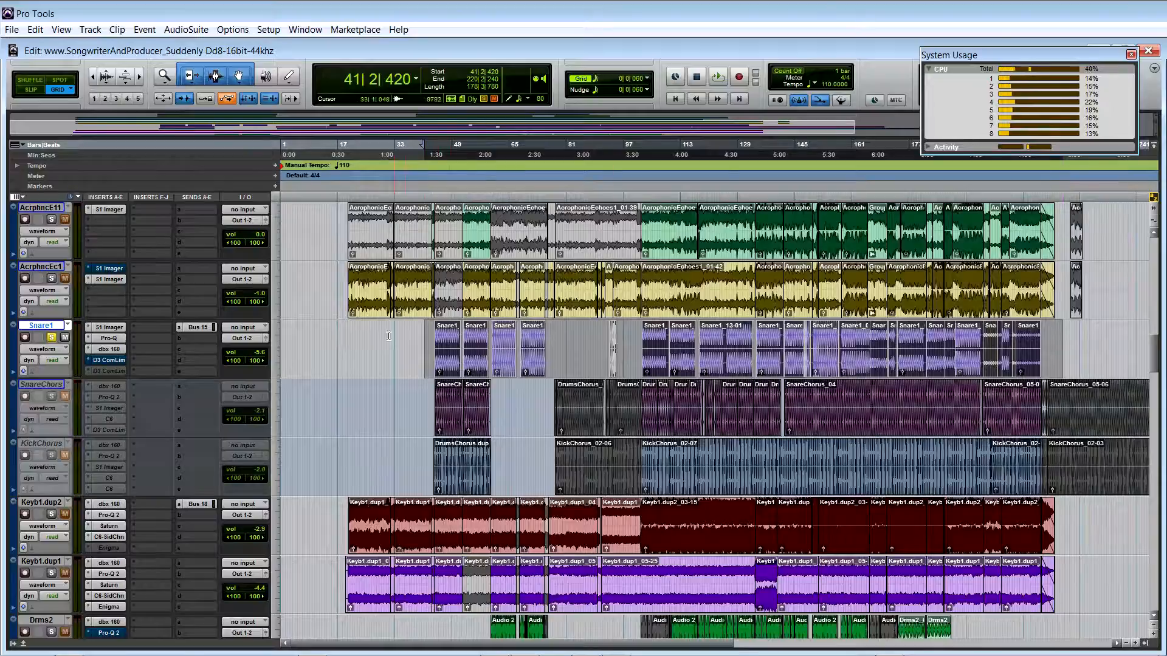
left_click(407, 345)
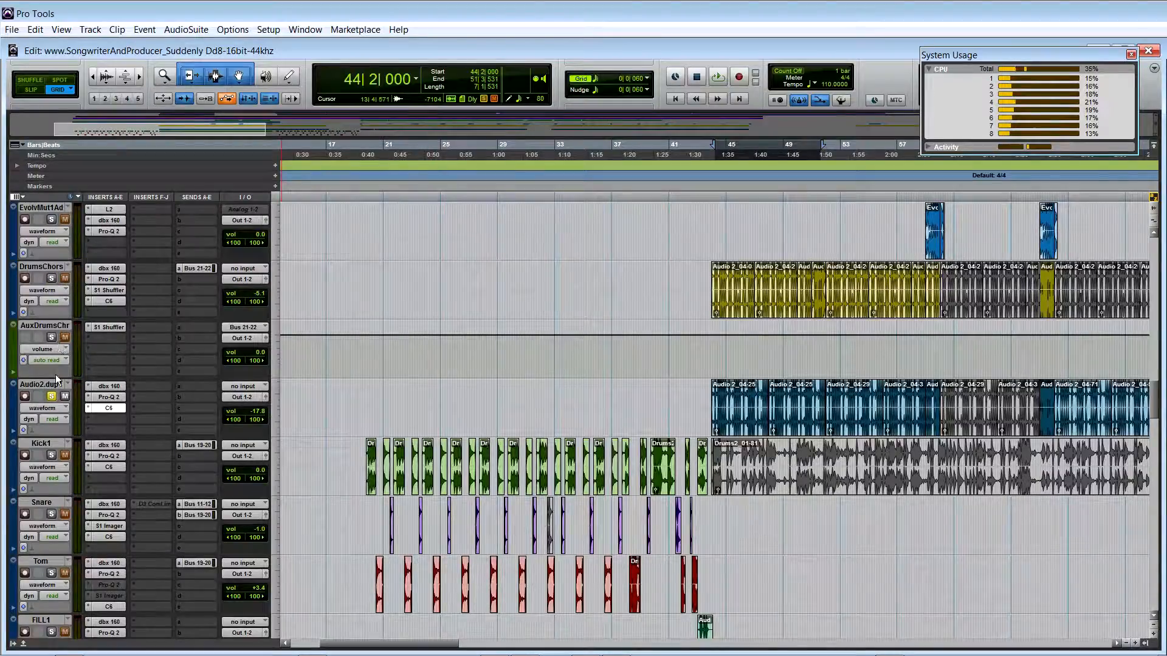
Play the selected Snare1_09-01 clip from 44|2|000 and open the Snare1 track's S1 Imager insert
key("space")
scroll(427, 372, "up", 8)
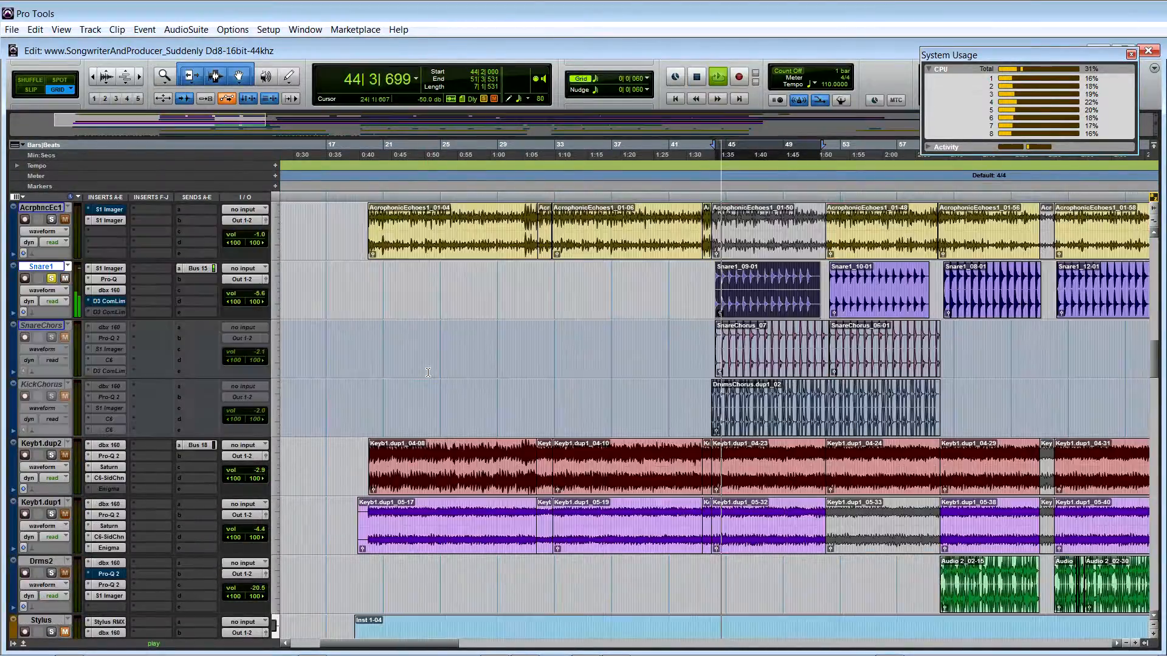
key("space")
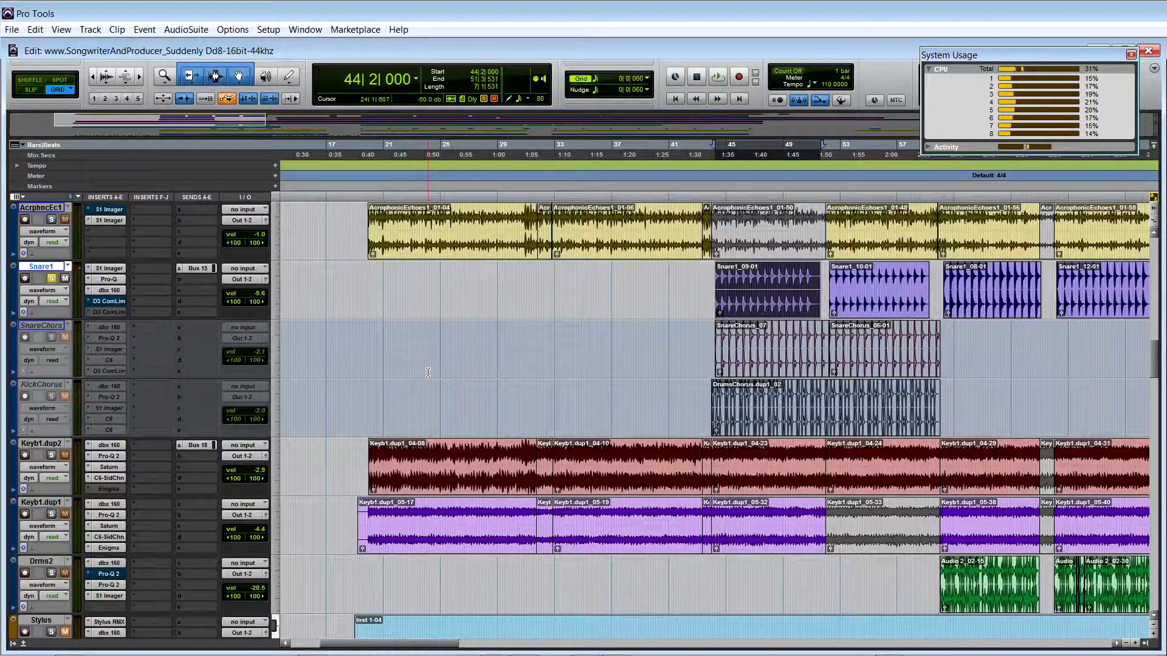
left_click(112, 269)
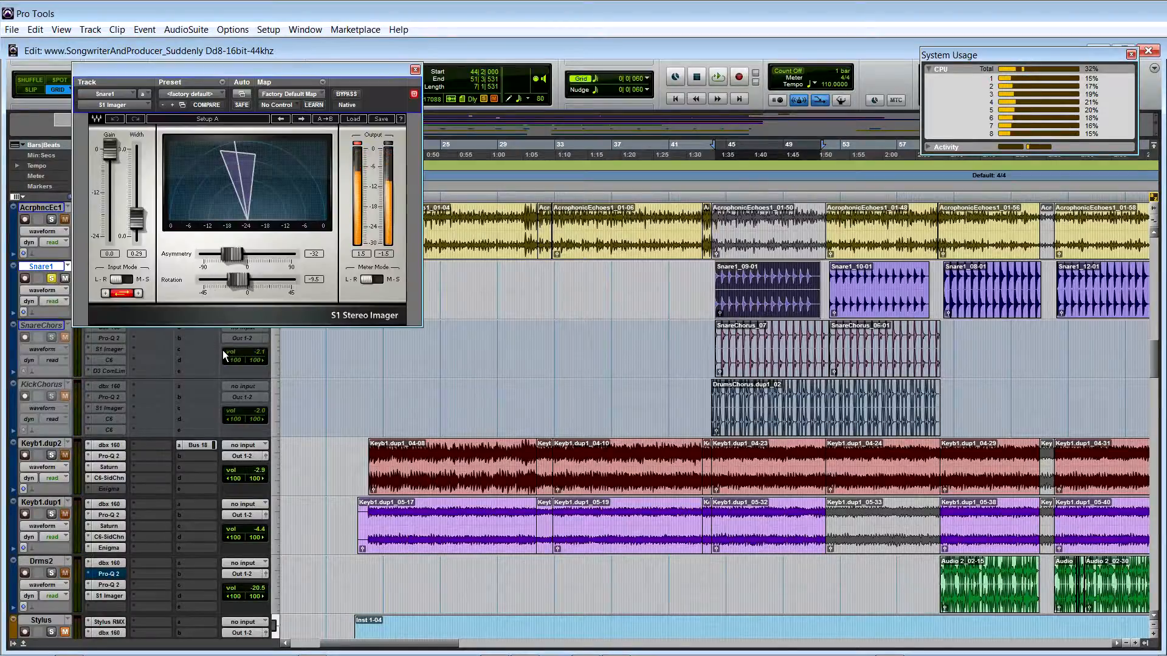
Inspect the Pro-Q equalizer and dbx 160 compressor settings inserted on the Snare1 track, leaving all plug-in windows closed
left_click(415, 70)
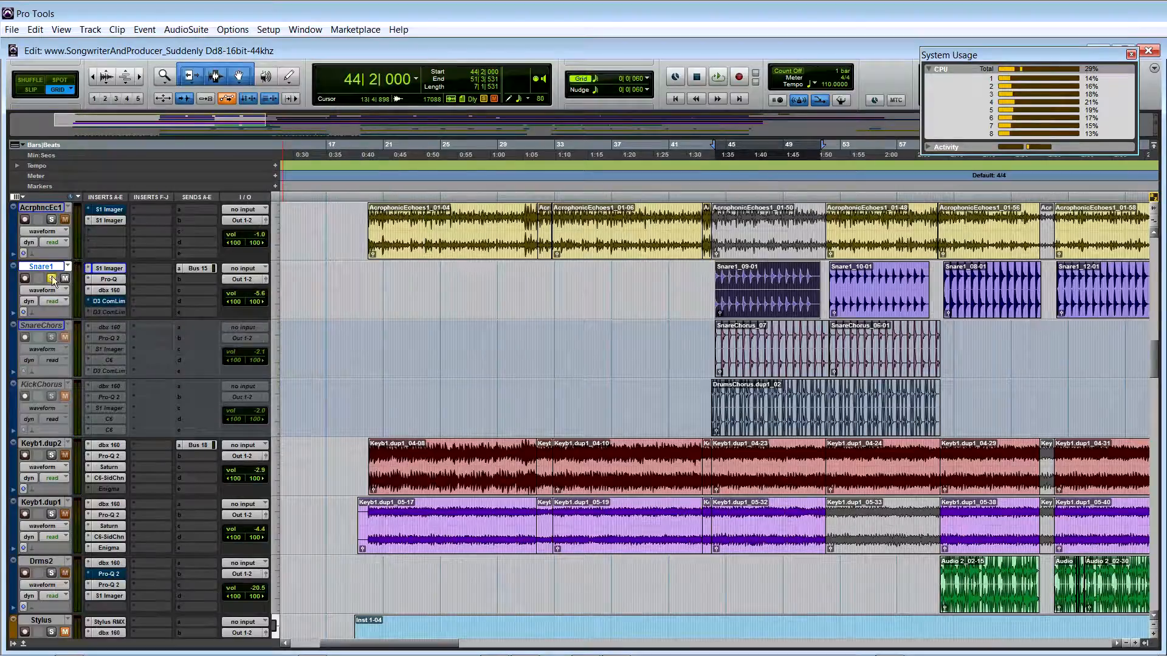
left_click(122, 281)
mouse_move(296, 211)
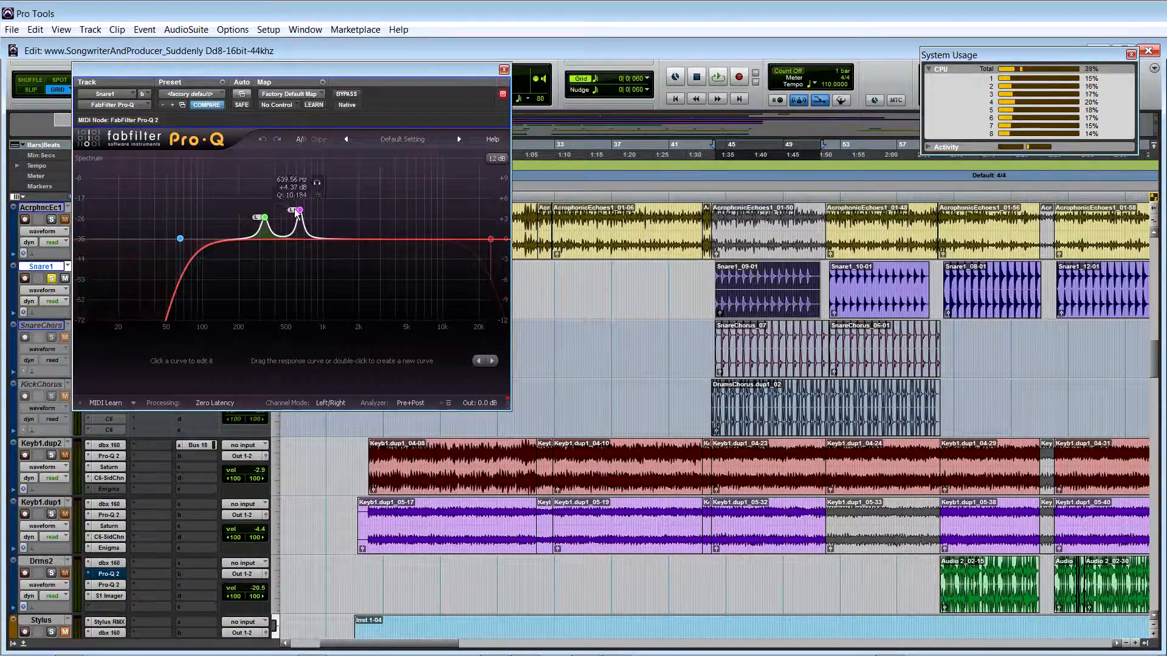
left_click(505, 71)
left_click(105, 288)
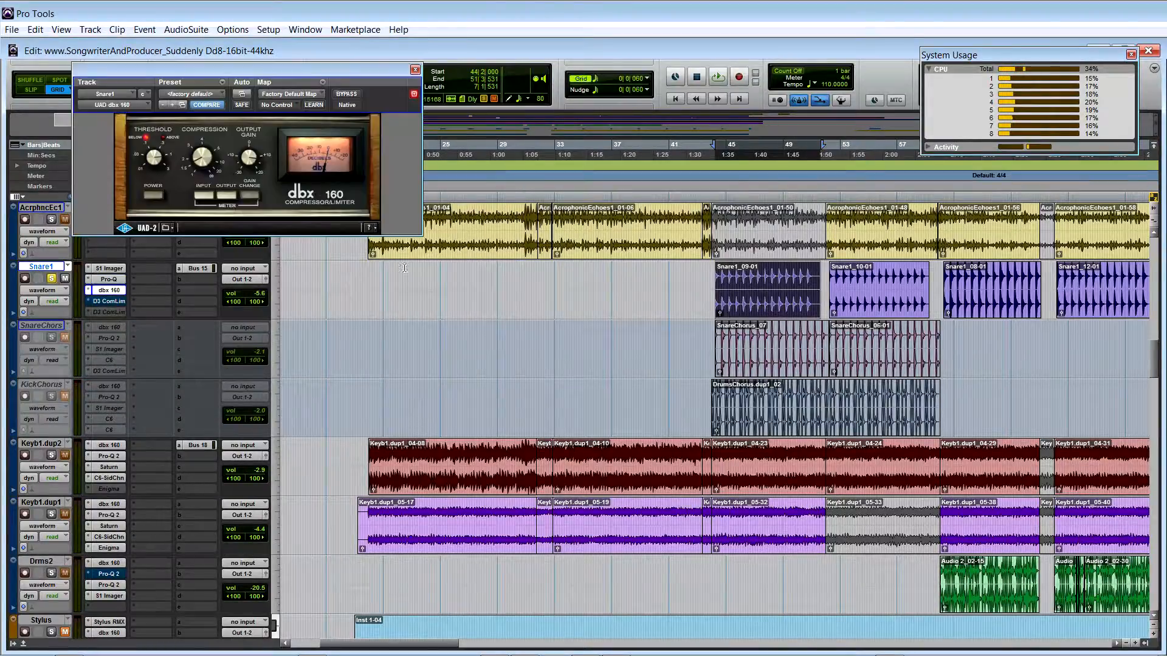
left_click(415, 70)
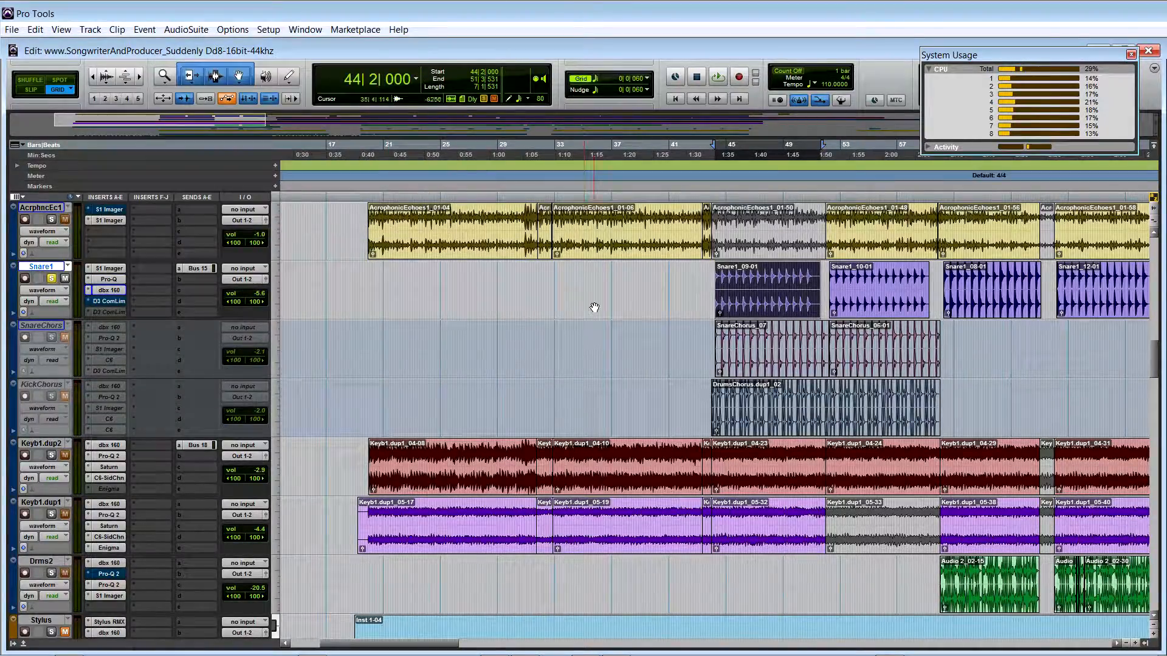
Solo Audio2.dup1 in addition to DrumsChors and audition the drum layers from bar 43
scroll(123, 297, "down", 7)
left_click(51, 456)
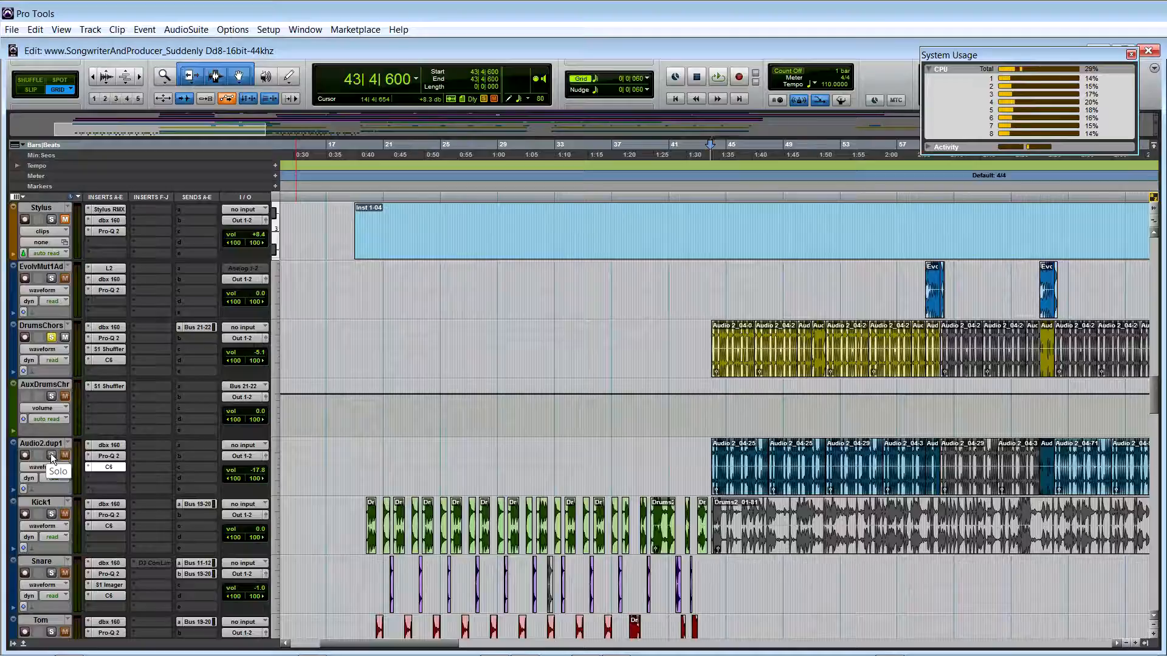
scroll(444, 497, "down", 1)
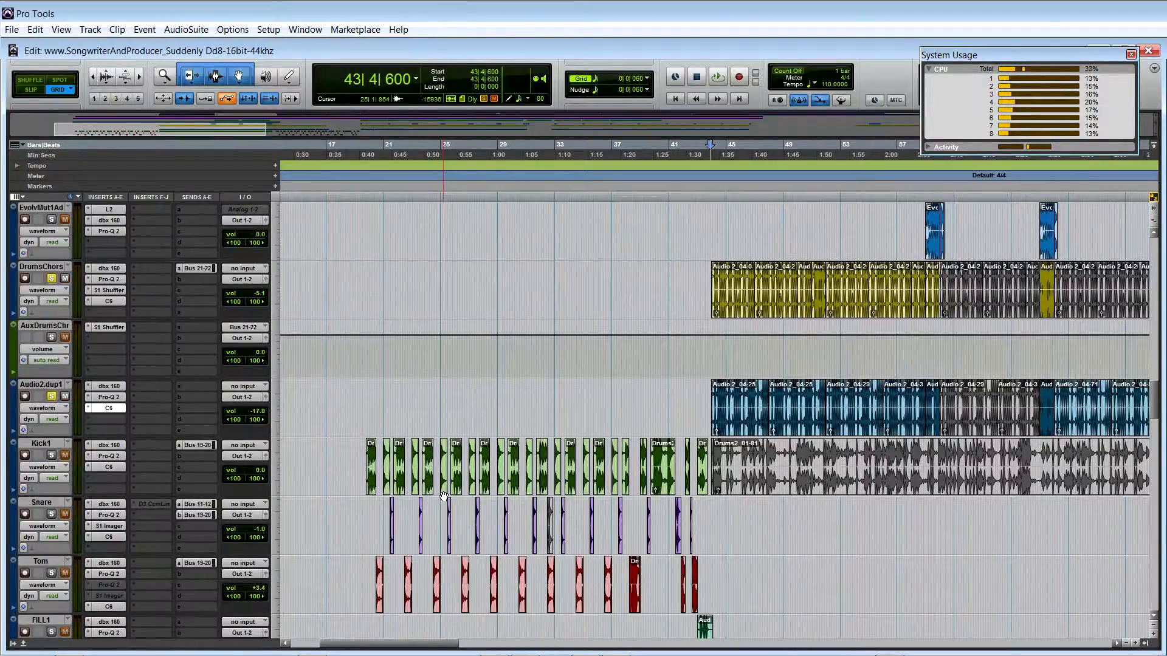
key("space")
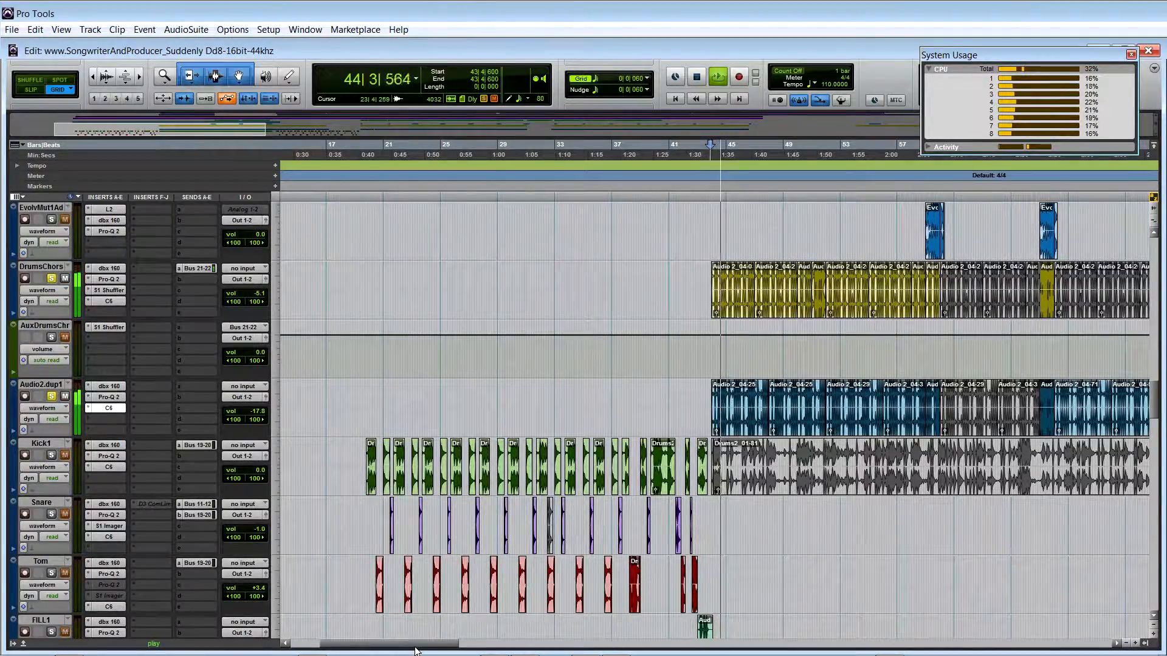
left_click_drag(415, 644, 461, 644)
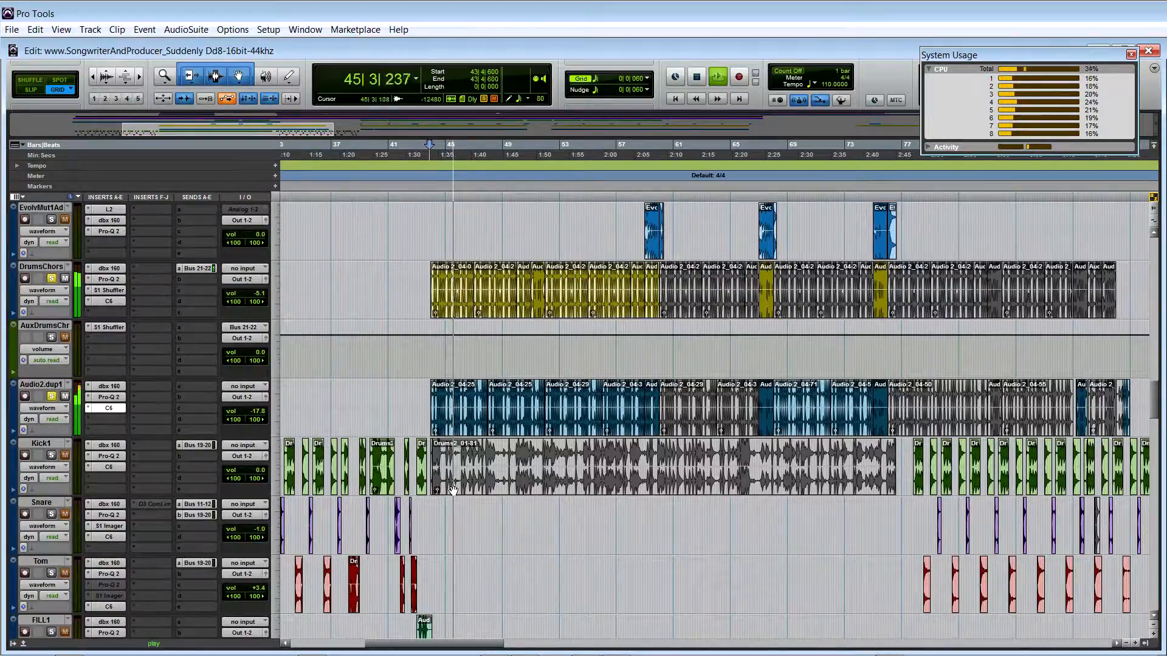
scroll(450, 486, "up", 5)
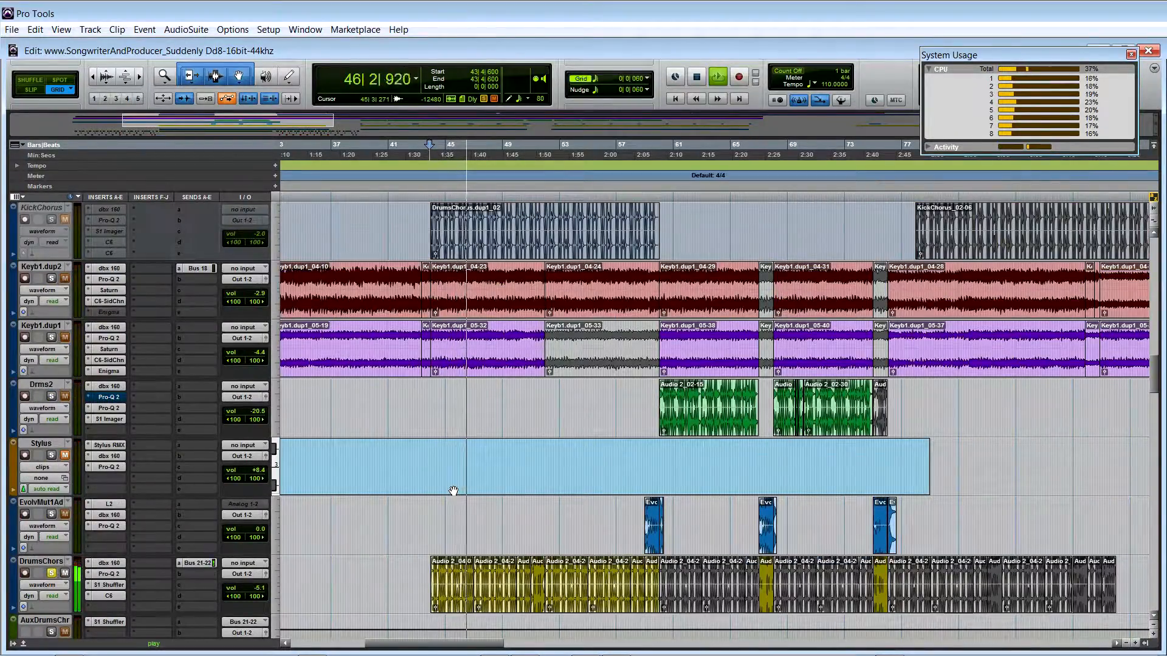
key("space")
Add Keyb1.dup2 to the soloed tracks and start playback from bar 43
scroll(453, 491, "up", 3)
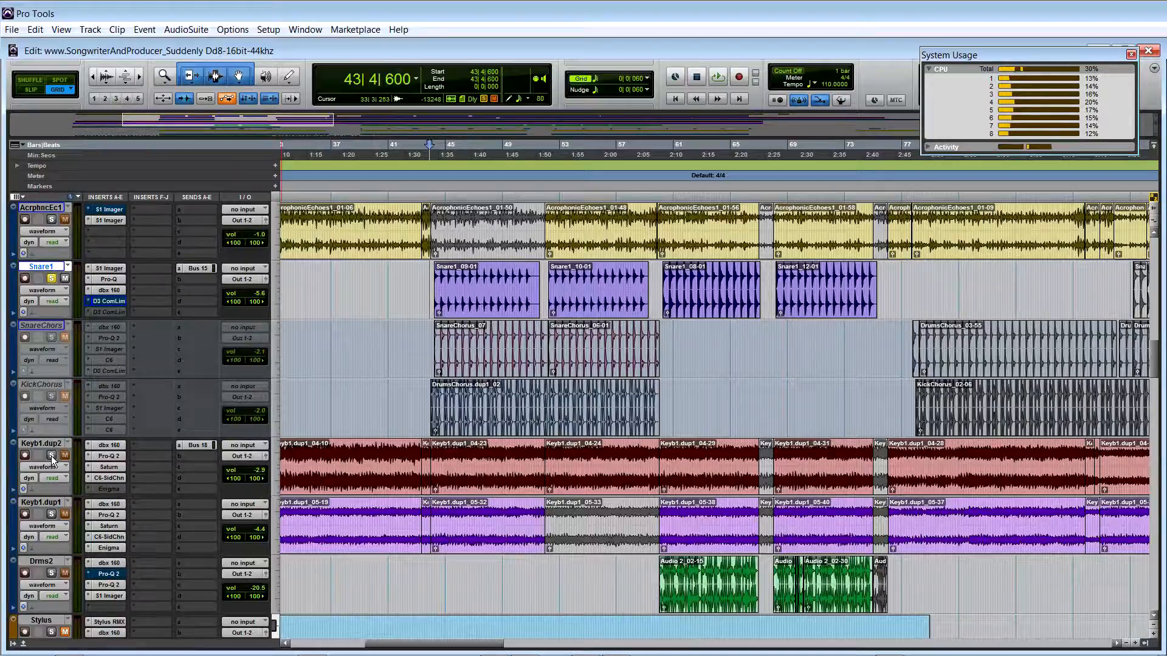
scroll(229, 480, "down", 2)
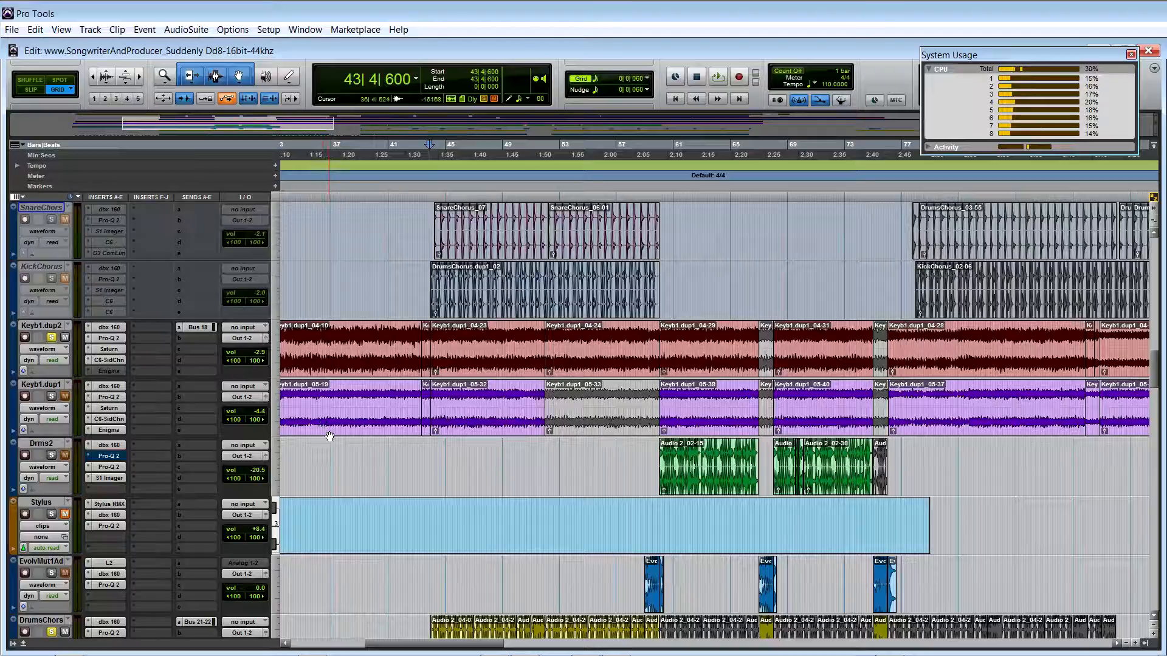
scroll(48, 396, "up", 10)
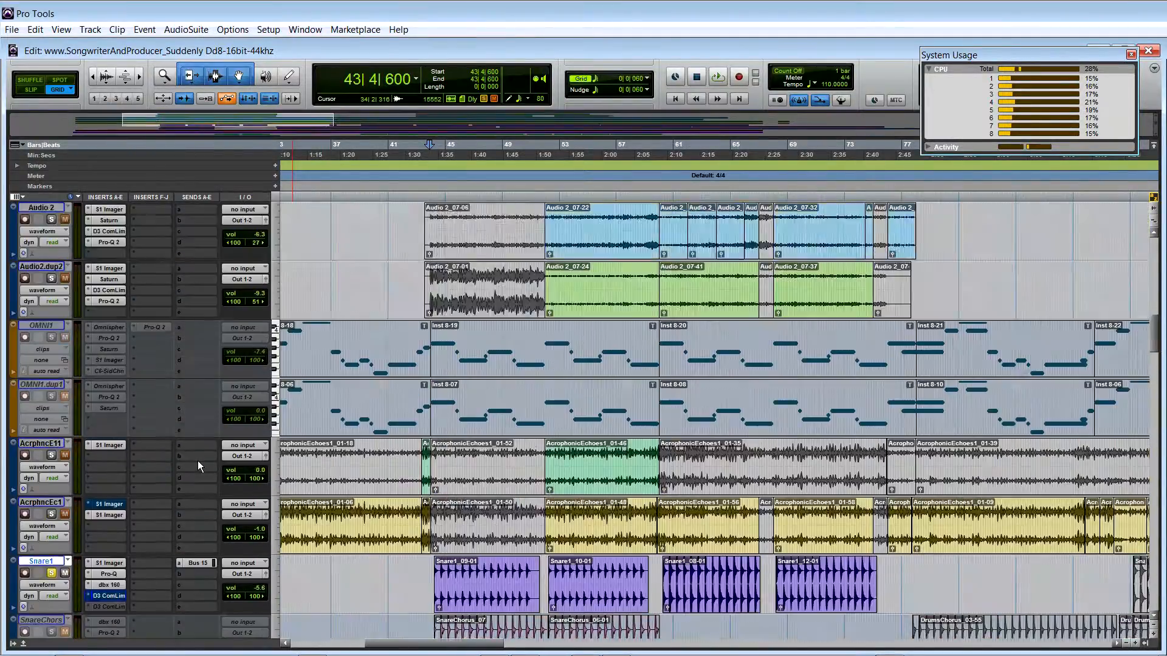
scroll(271, 506, "down", 5)
key("space")
scroll(271, 506, "down", 3)
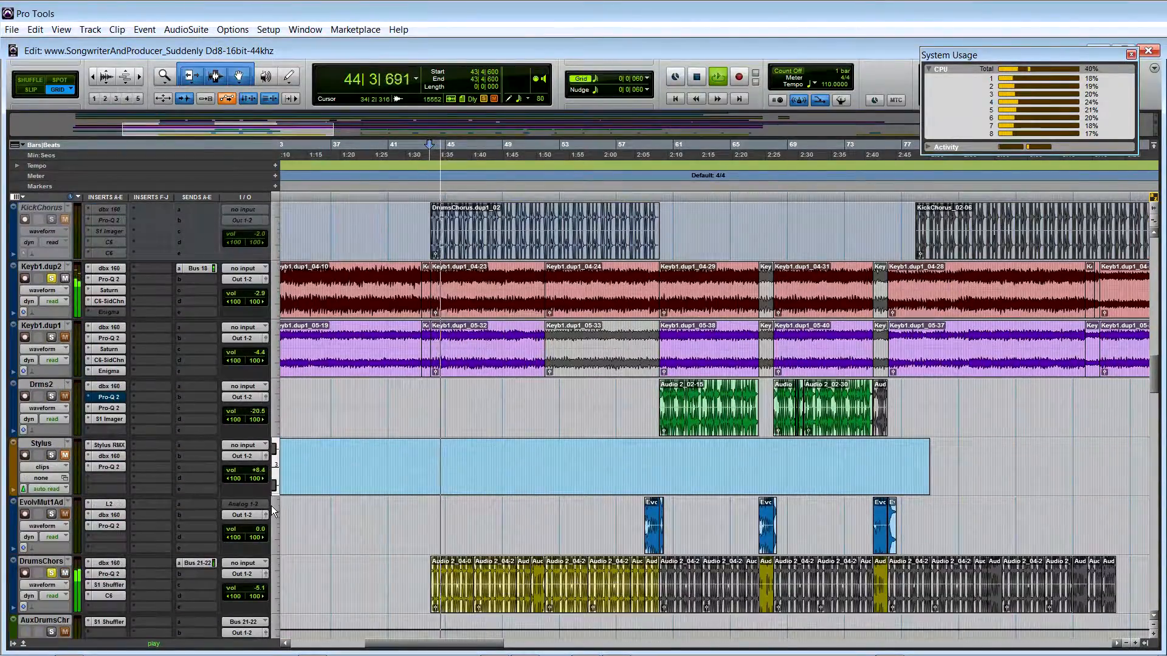
Compare the groove with and without Keyb1.dup2 by toggling its solo during playback, and stop playback after checking the soloed tracks
left_click(51, 279)
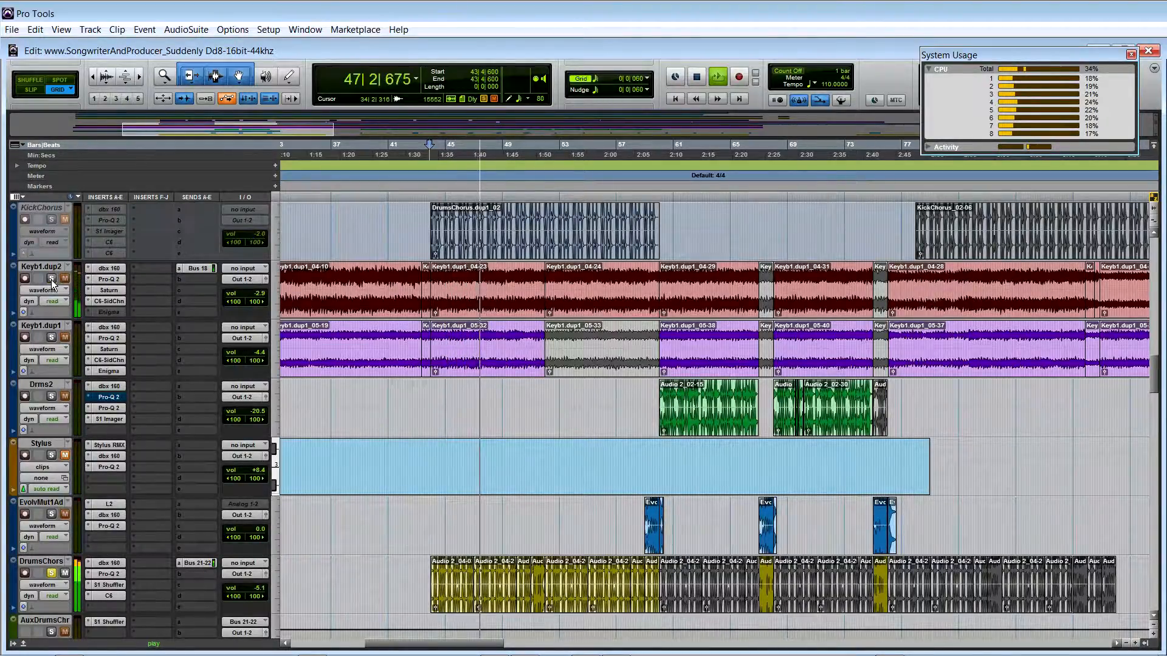
left_click(52, 278)
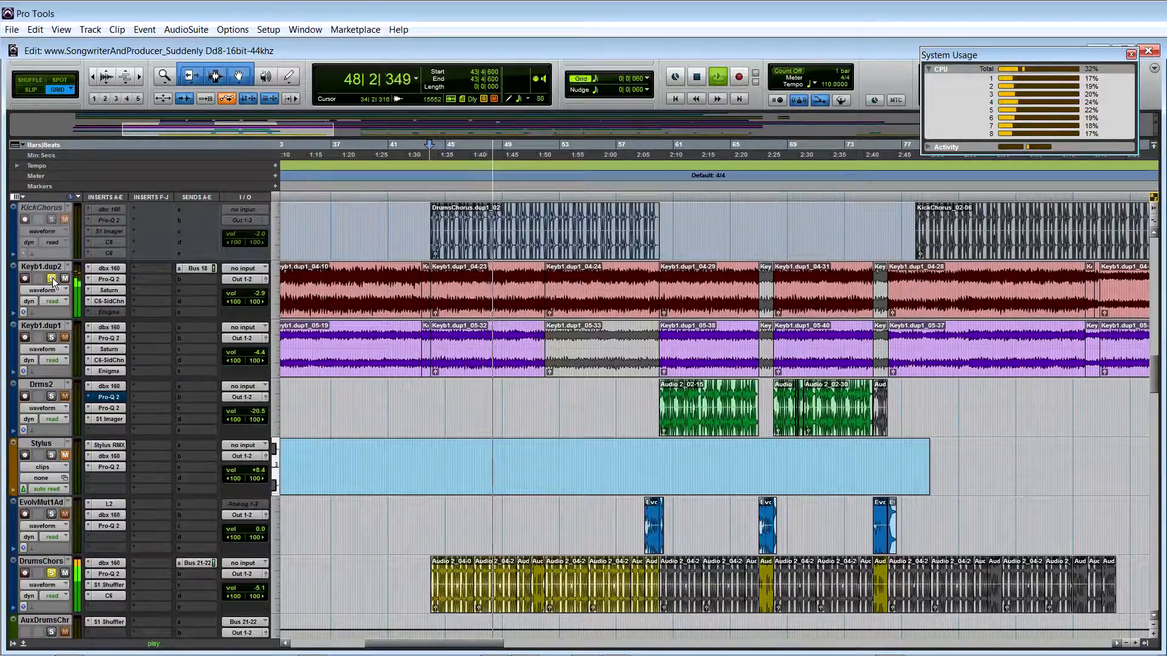
left_click(52, 278)
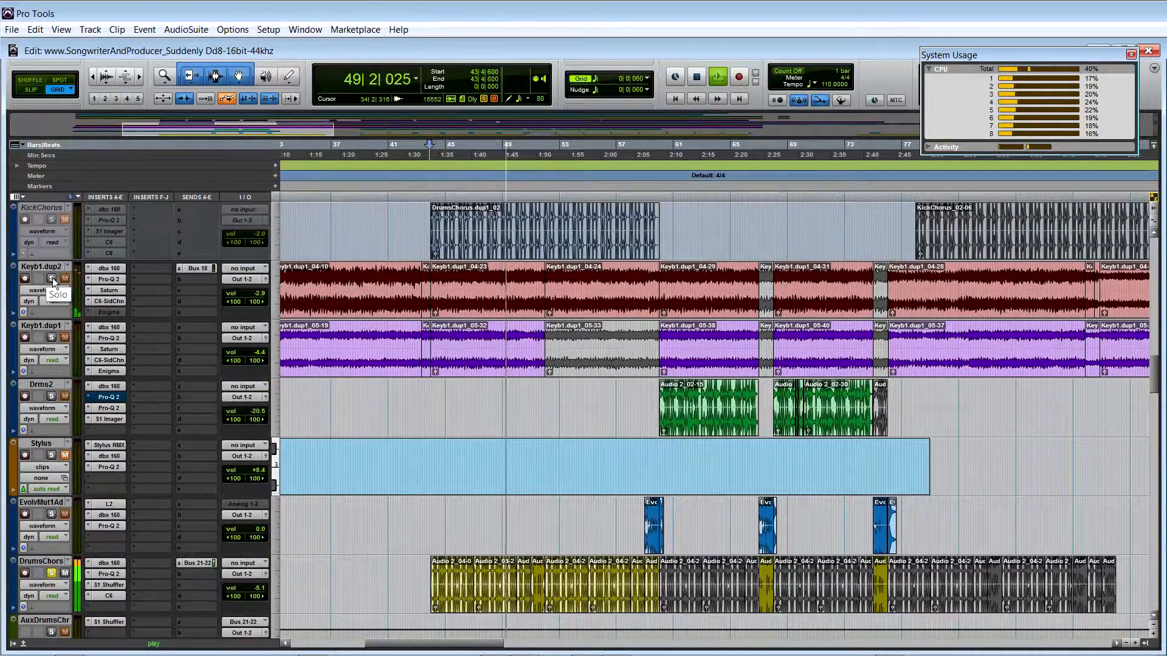
left_click(52, 278)
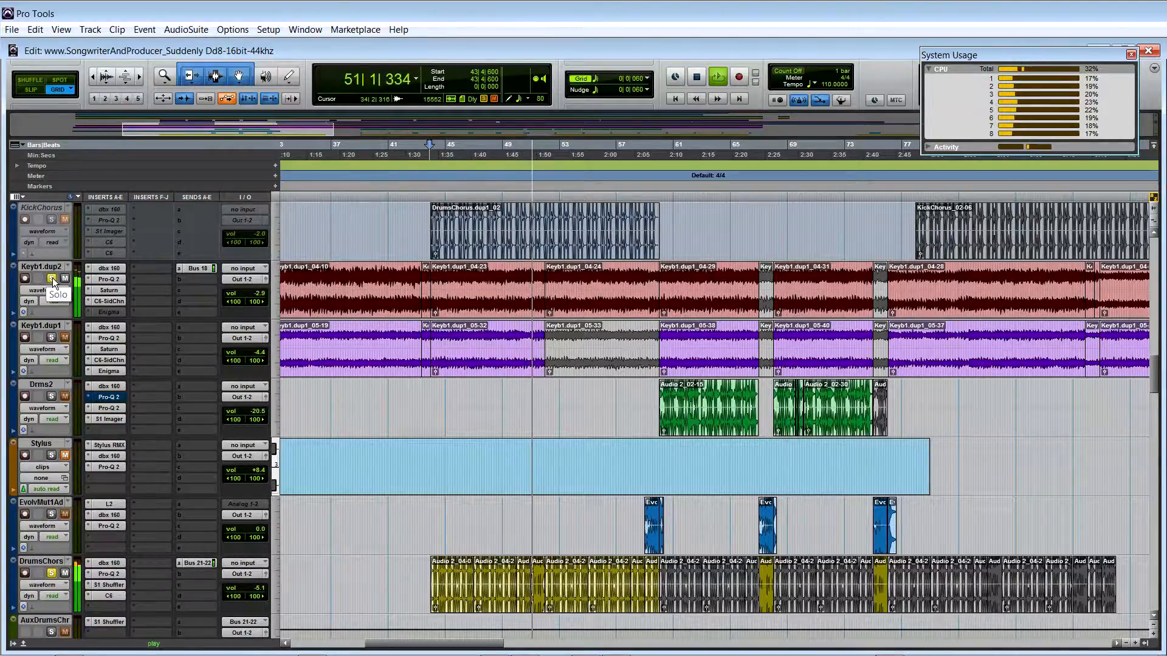
scroll(552, 447, "up", 4)
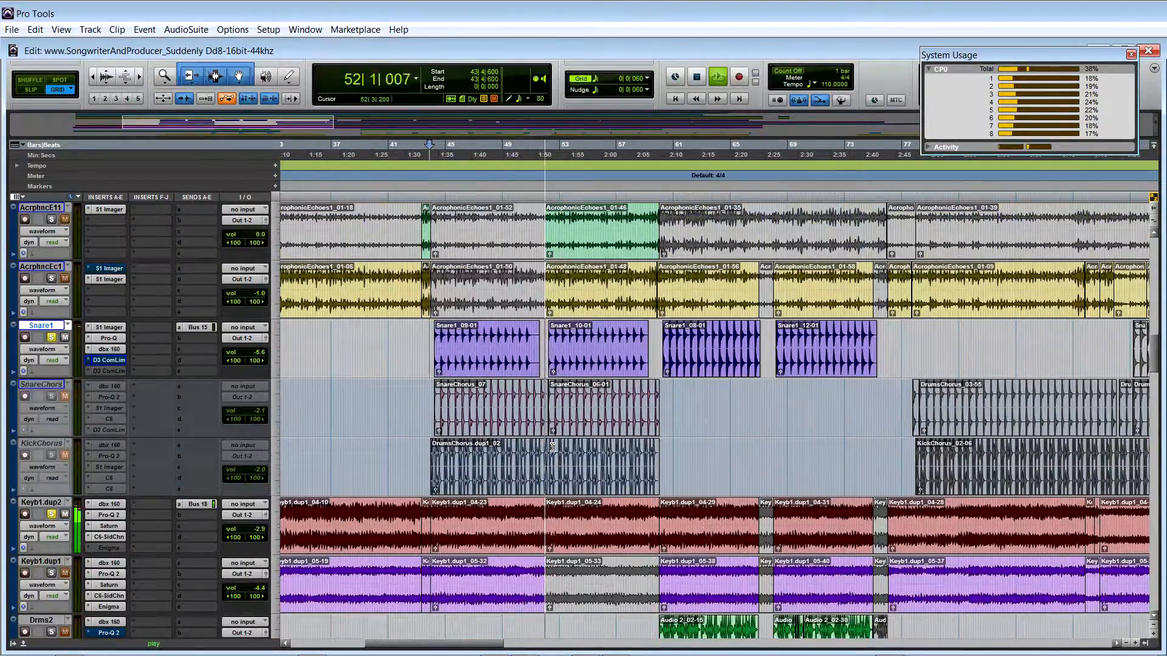
scroll(553, 446, "down", 5)
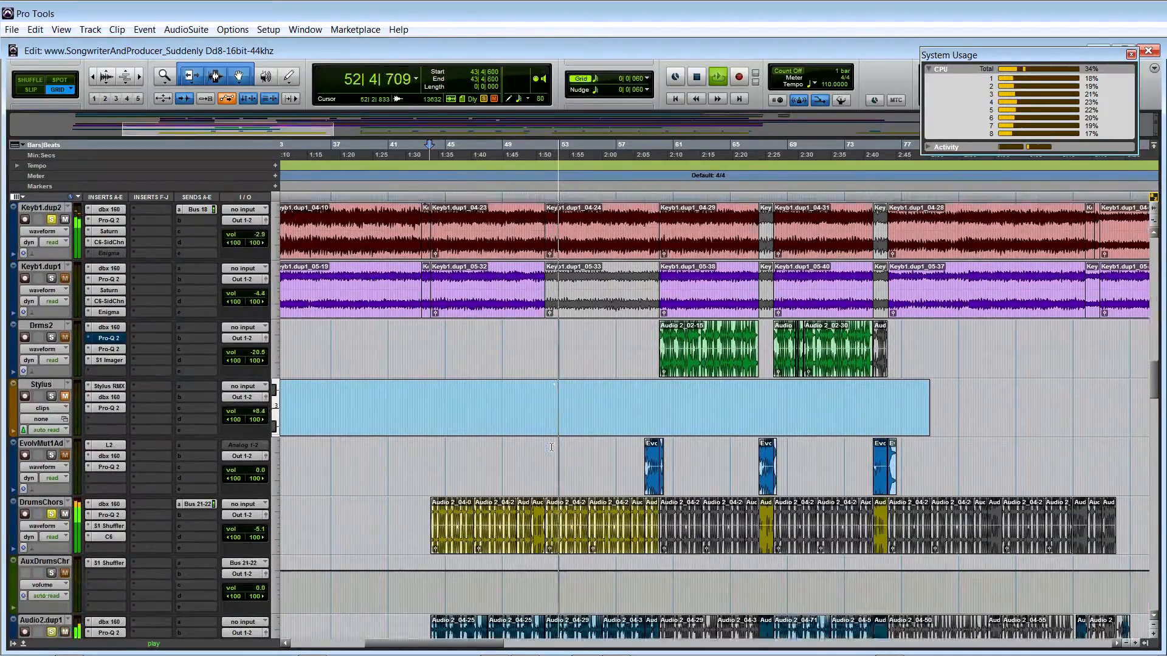
scroll(551, 448, "down", 2)
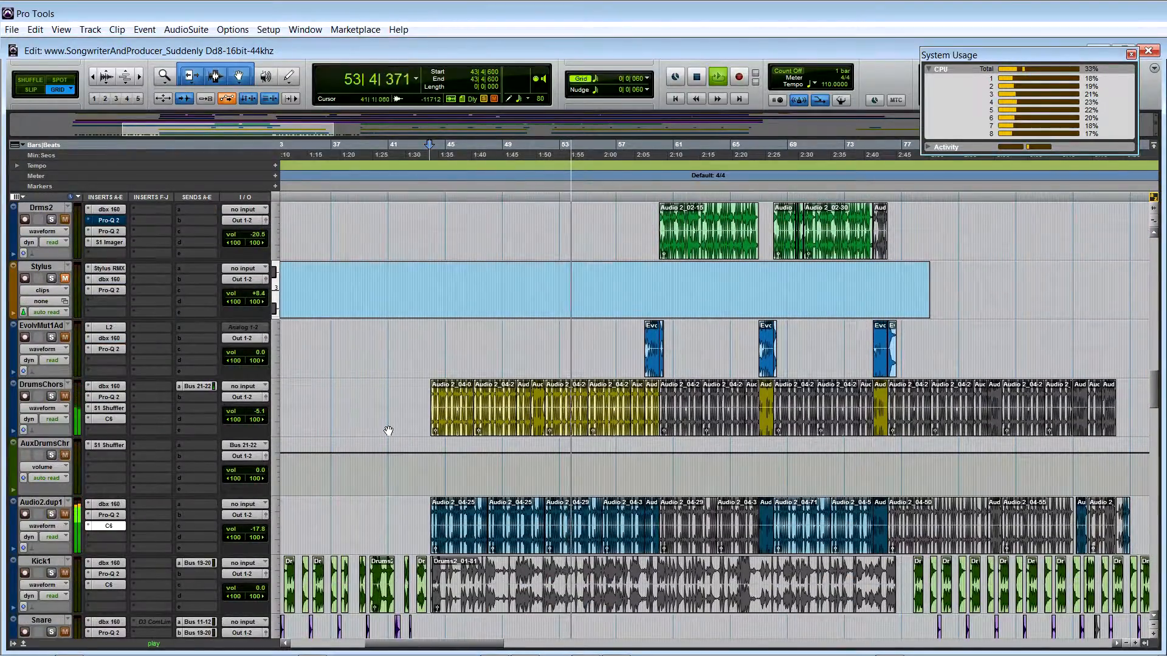
scroll(389, 431, "up", 6)
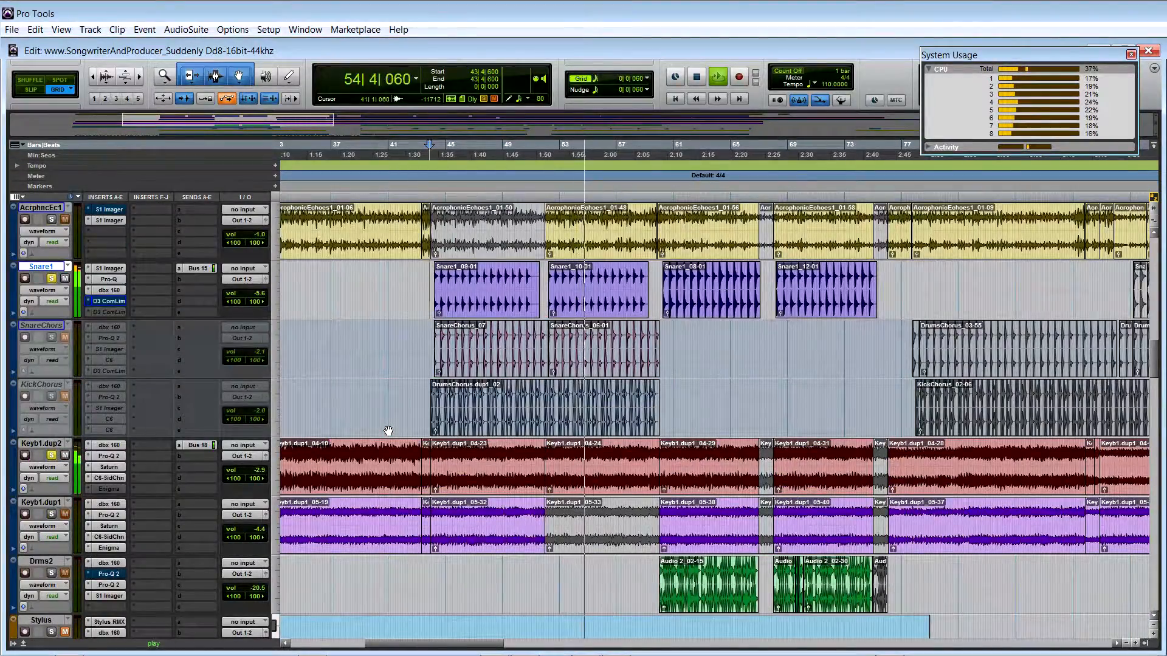
key("space")
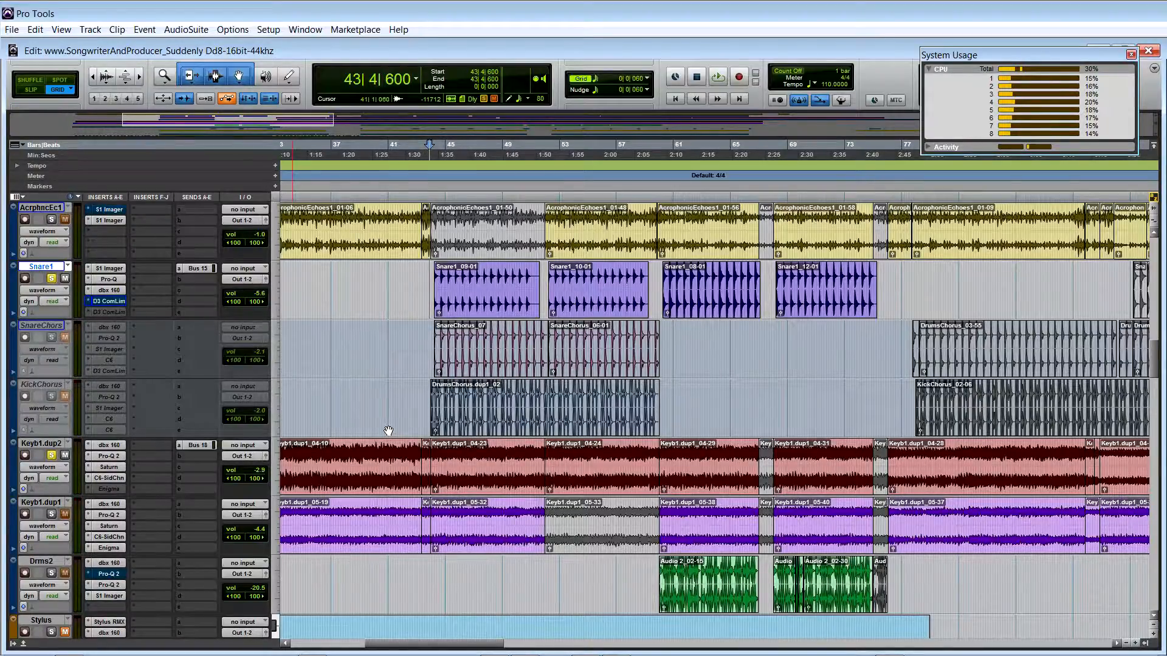
Place the playback start at bar 52 and listen to the soloed tracks through the following section
left_click(545, 285)
key("space")
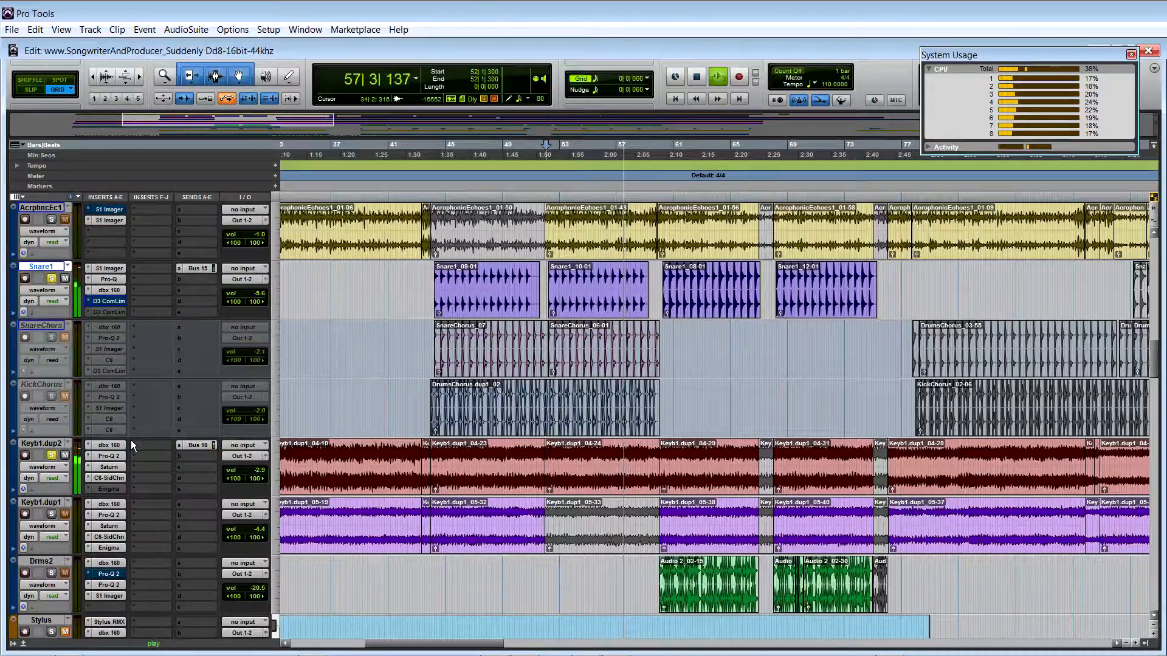
scroll(130, 440, "down", 2)
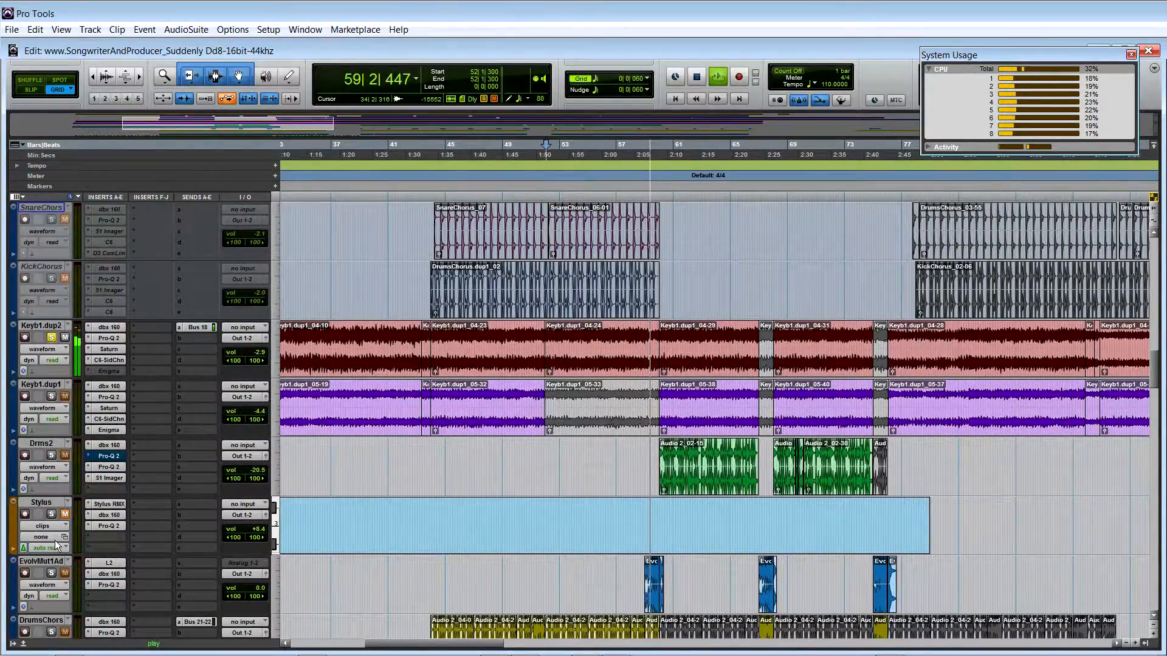
scroll(55, 541, "down", 2)
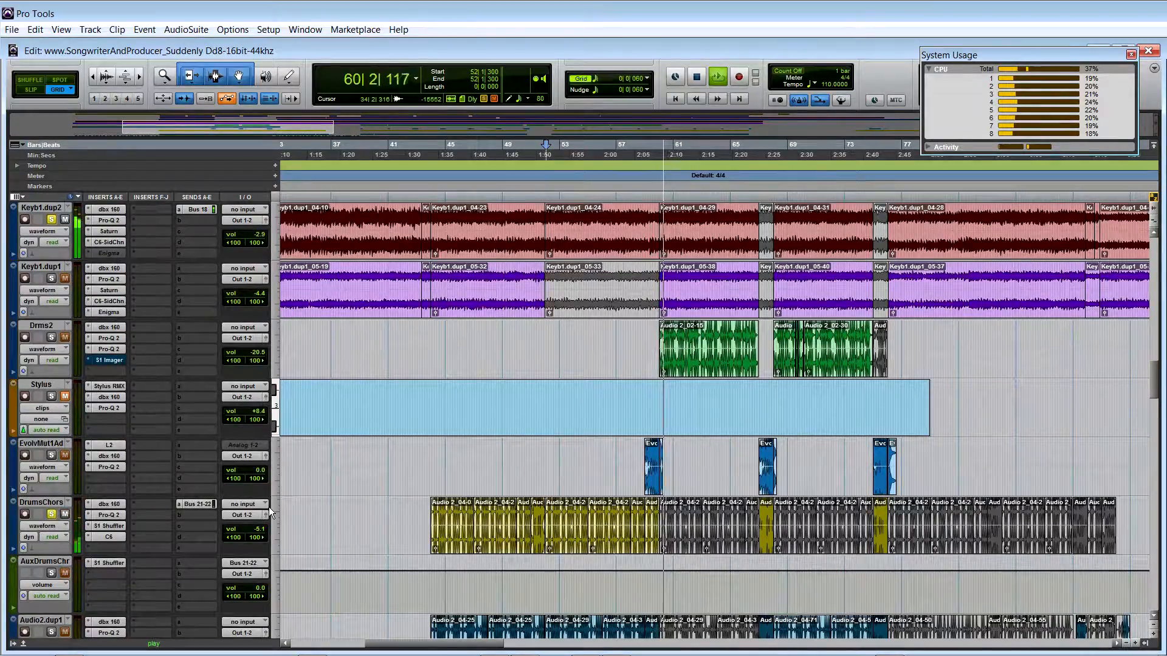
key("space")
Switch the solo from DrumsChors to Audio2.dup1 and listen to that layer repeatedly from bar 52
key("space")
scroll(269, 507, "up", 5)
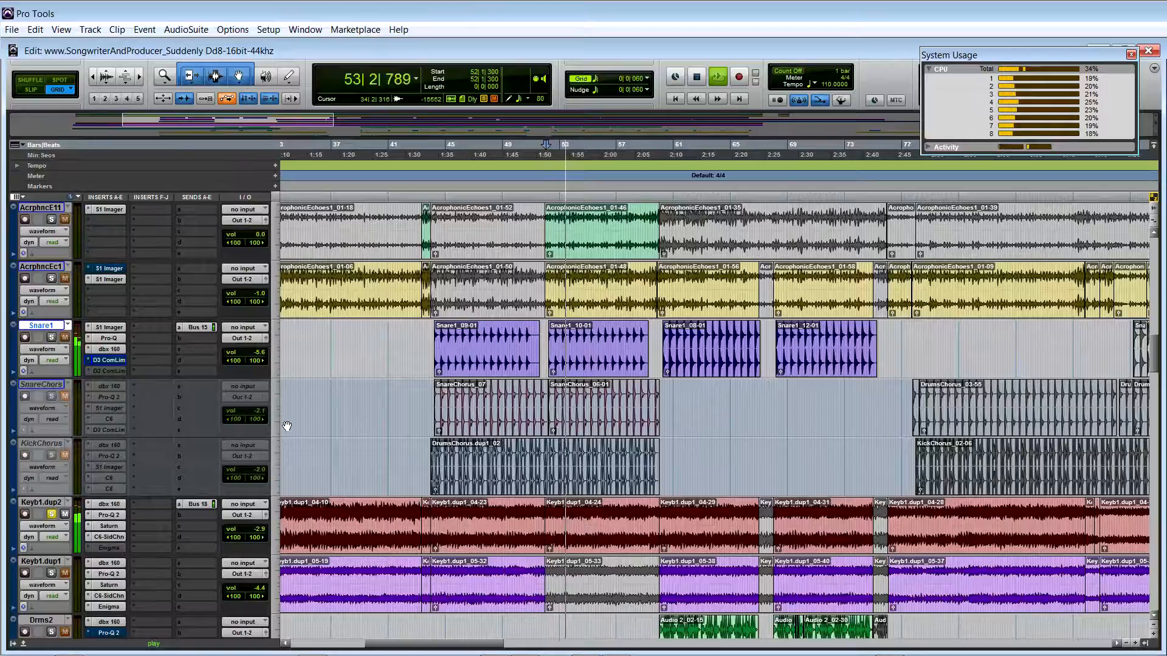
scroll(287, 426, "down", 9)
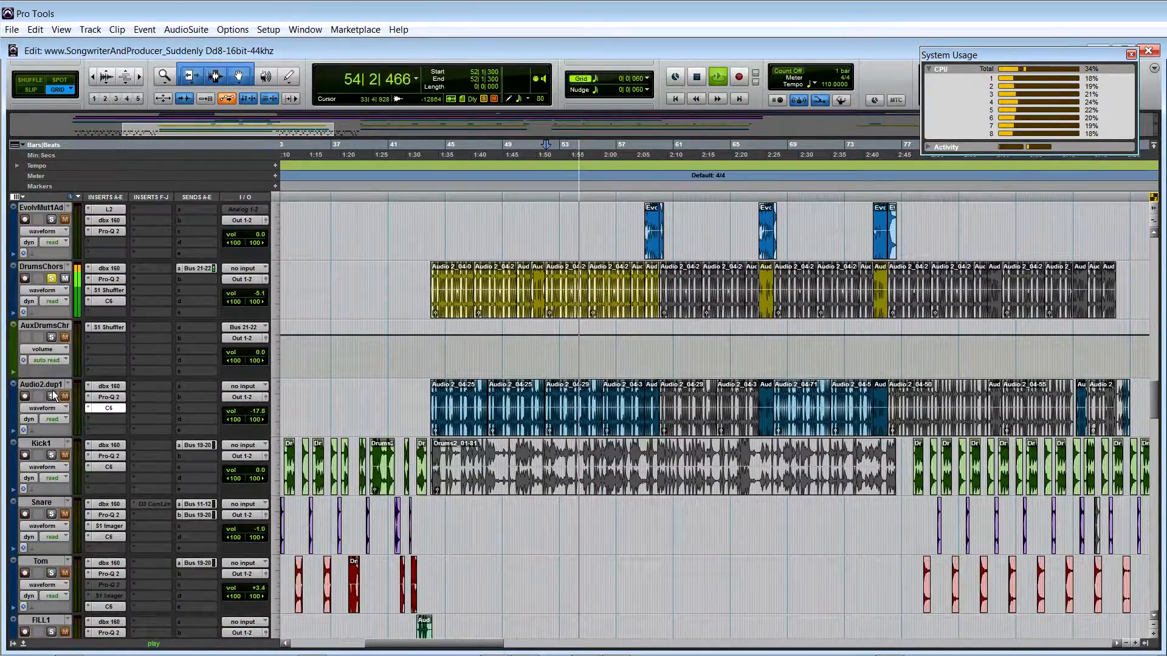
left_click(48, 277)
left_click(51, 396)
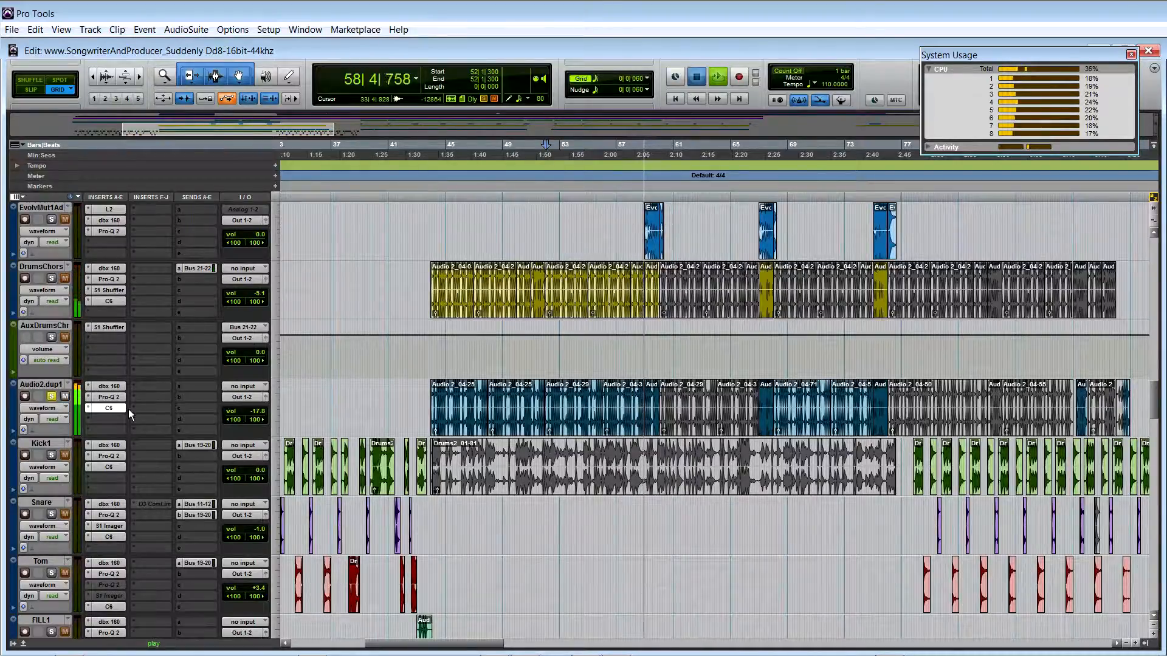
key("space")
key("space")
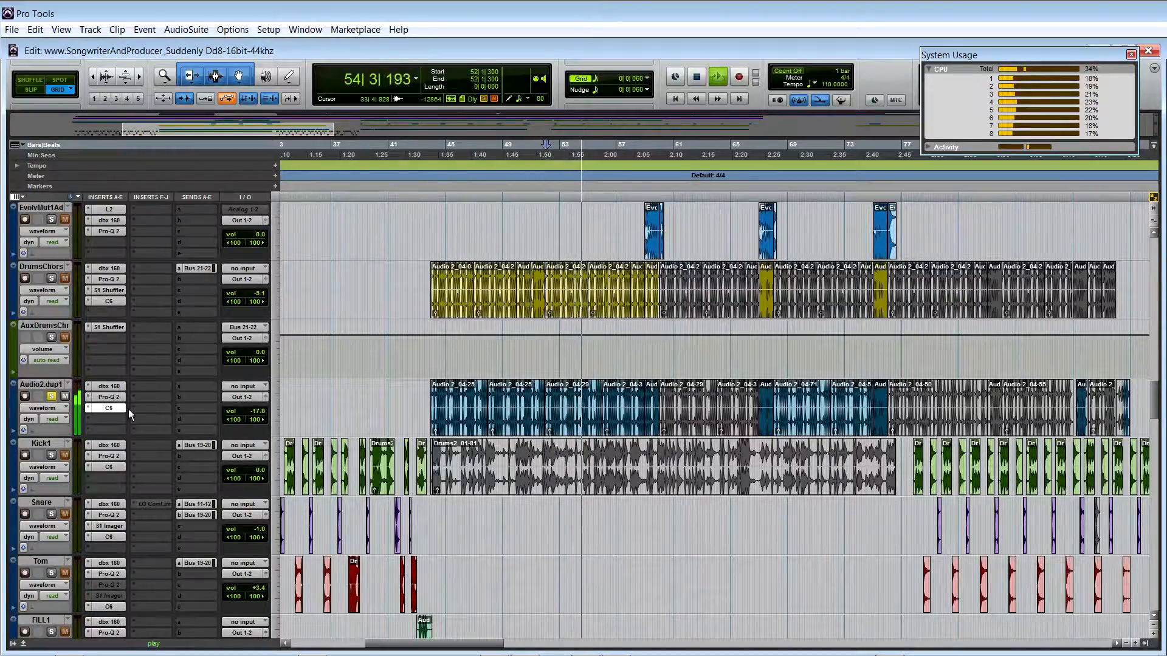
key("space")
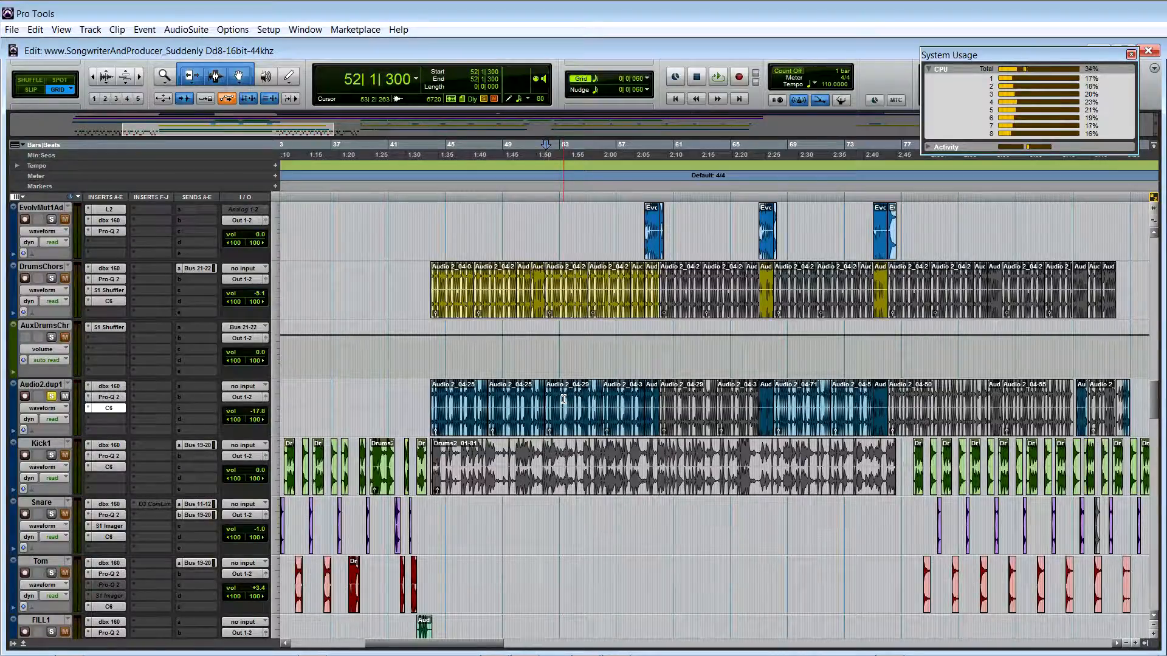
key("space")
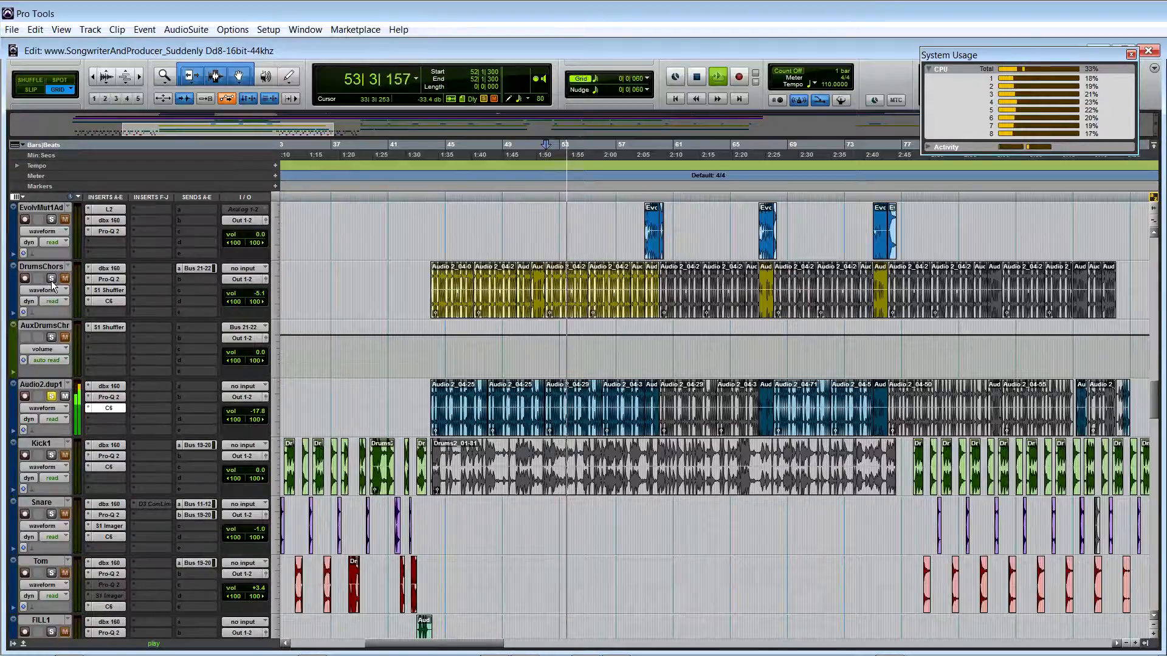
Switch the solo from Audio2.dup1 to DrumsChors for comparison, and play both tracks soloed together from bar 52
left_click(52, 397)
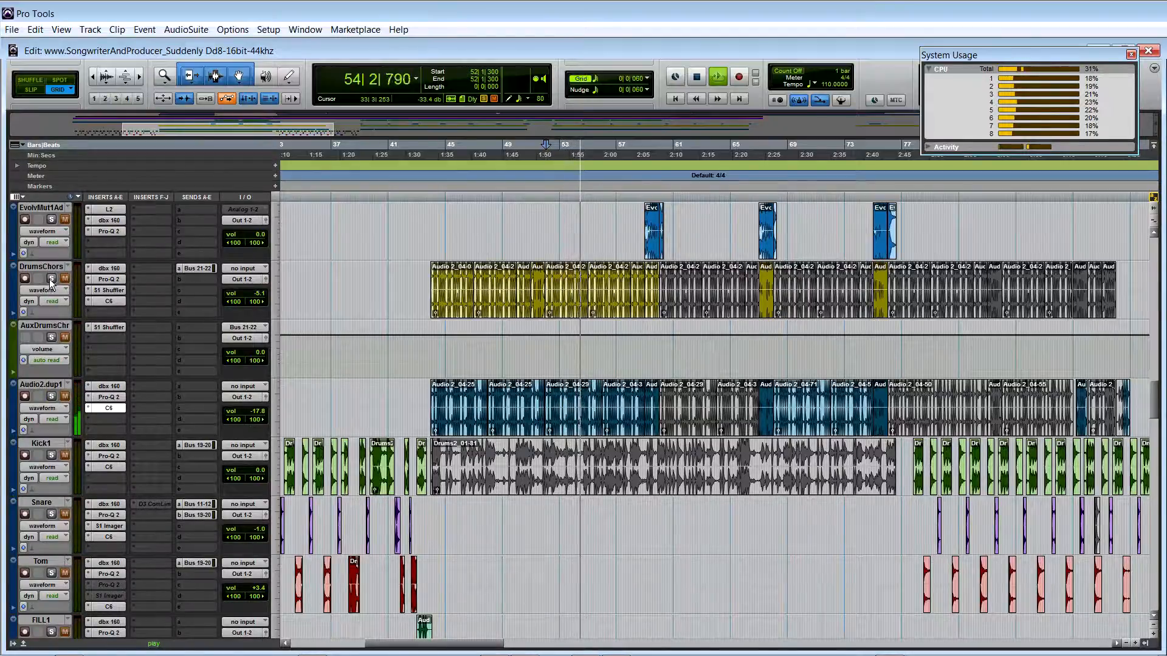
left_click(51, 279)
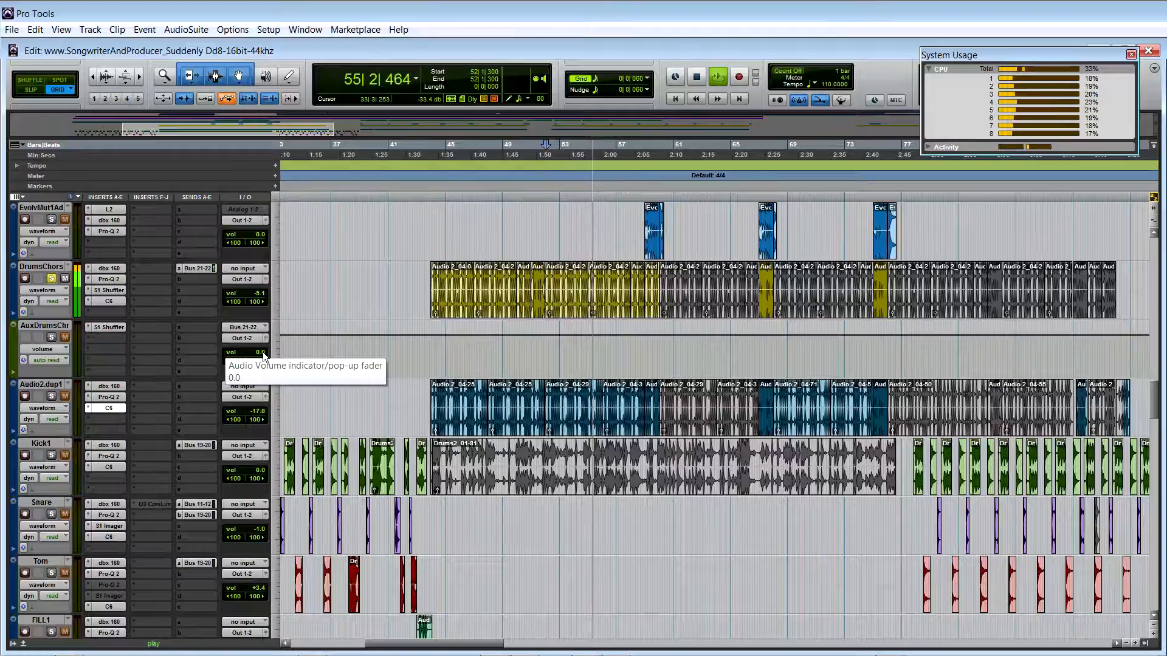
key("space")
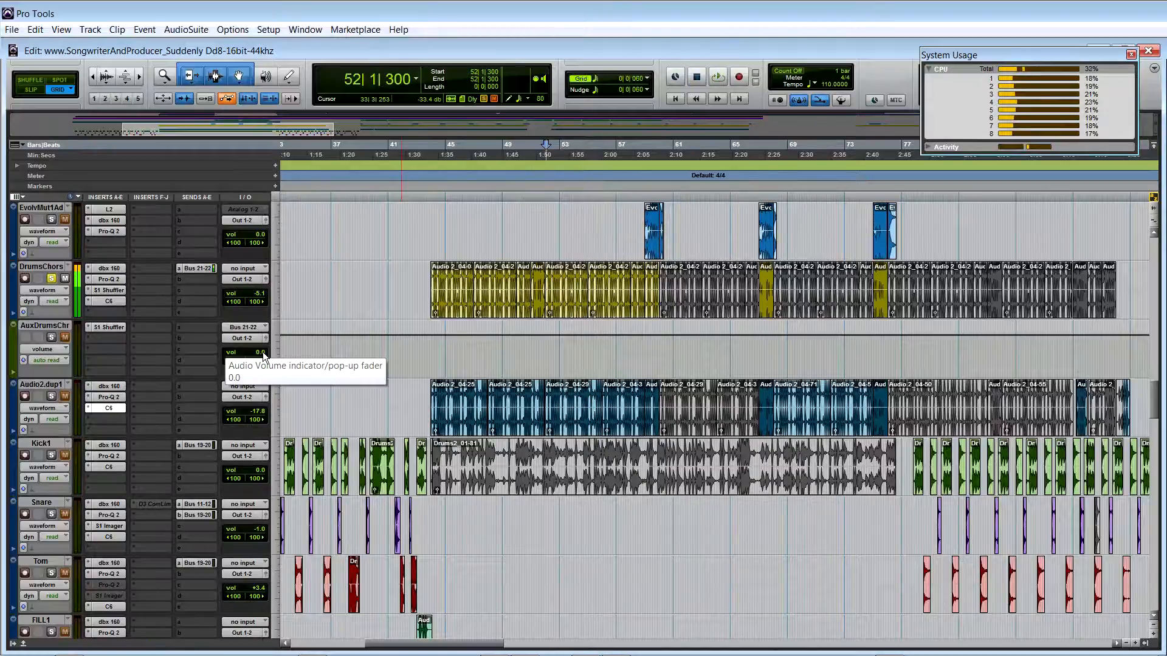
left_click(50, 397)
key("space")
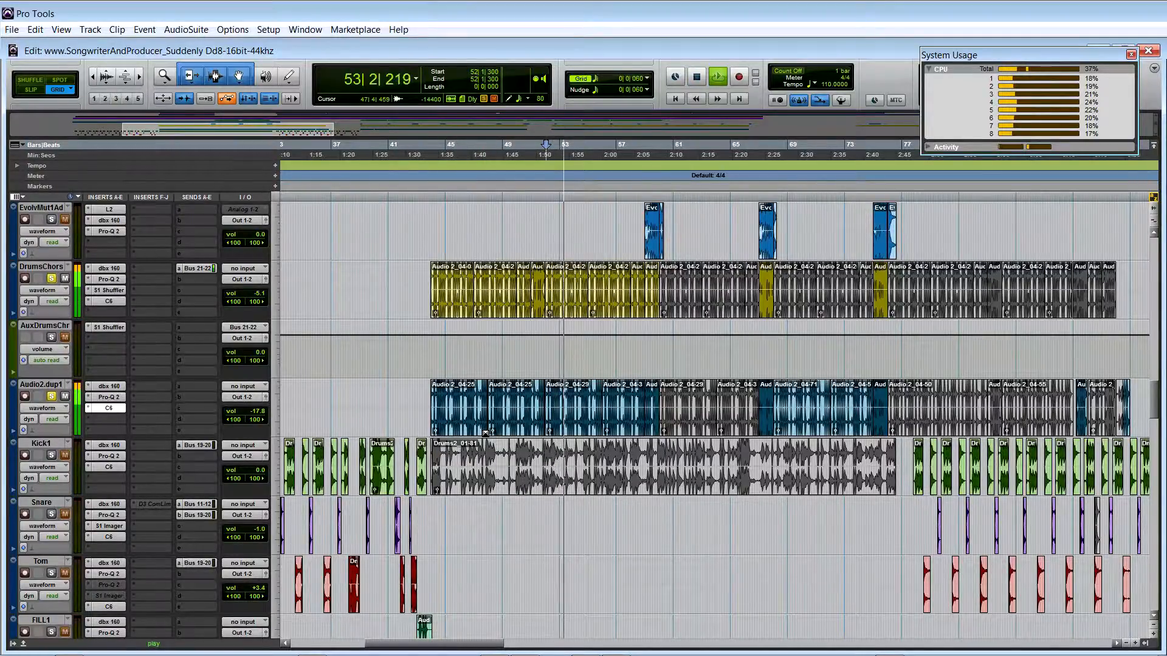
Add Snare1 and AcrphncE11 to the soloed tracks during playback to hear them combined, and stop playback
scroll(485, 434, "up", 15)
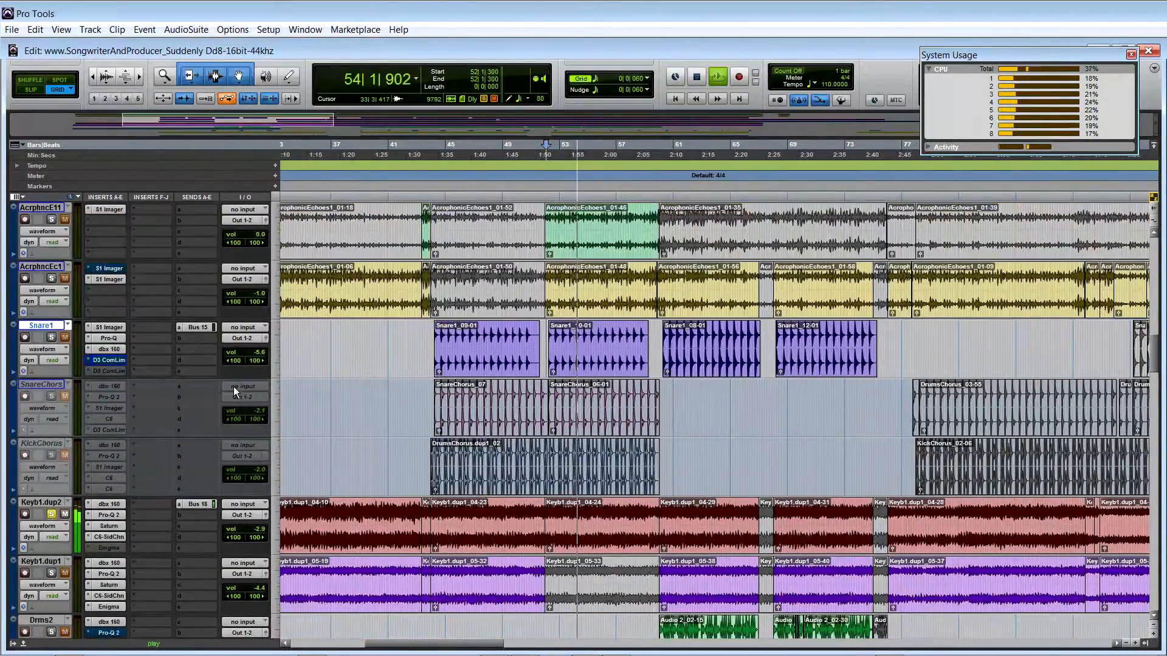
left_click(51, 338)
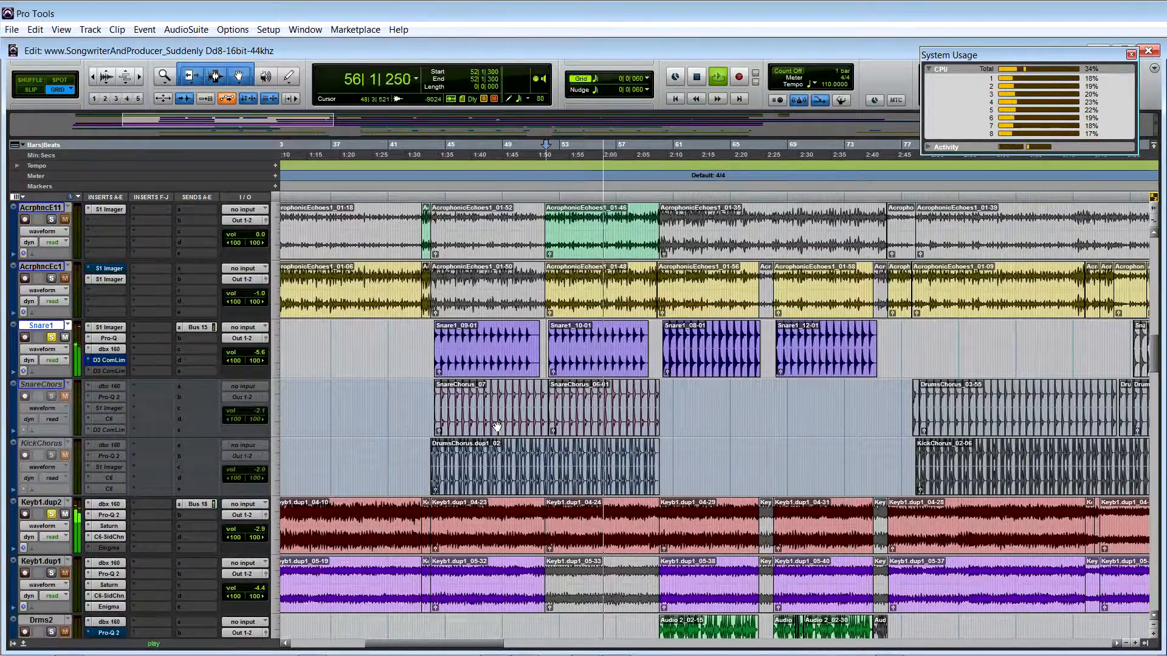
scroll(497, 427, "up", 2)
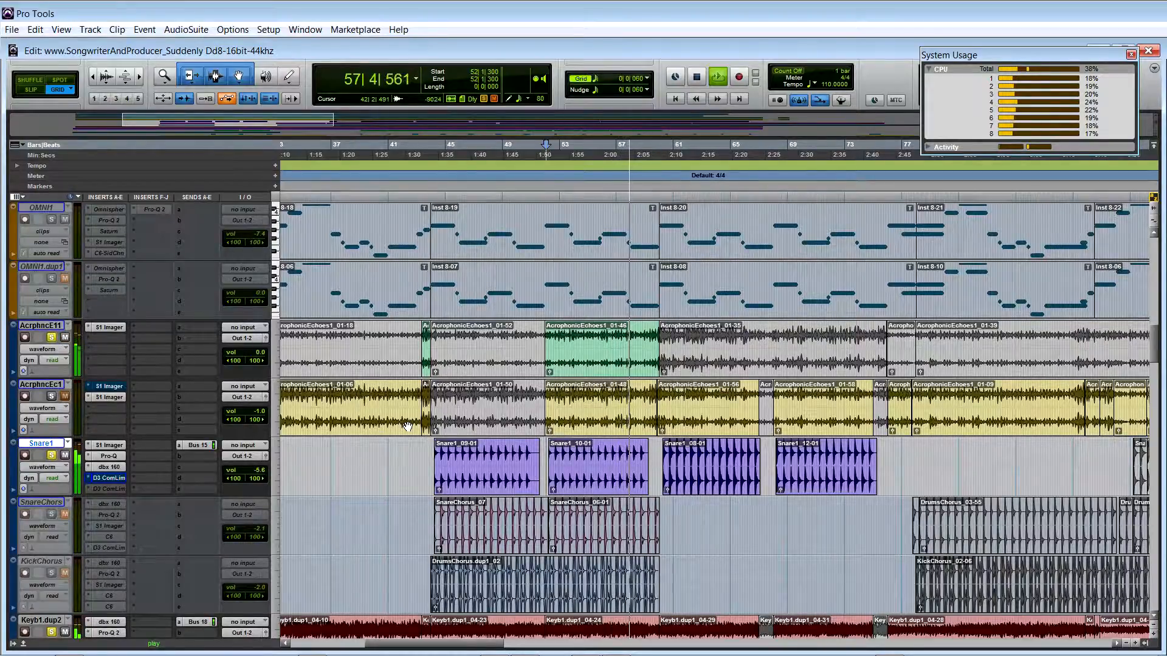
left_click(52, 338)
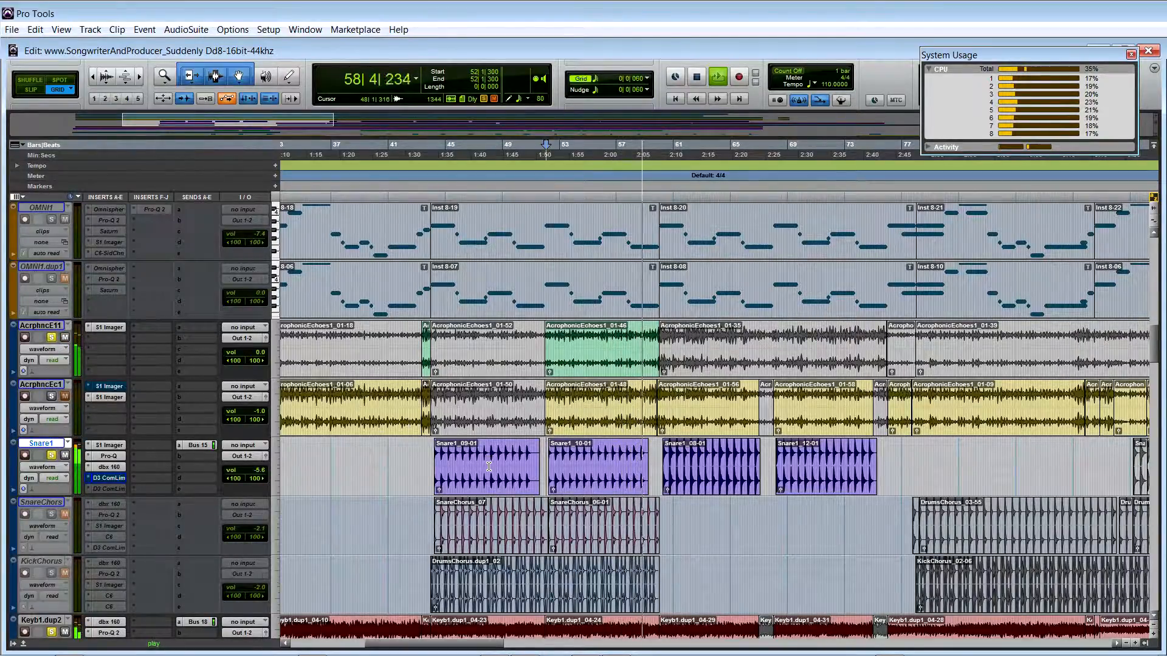
key("space")
Play the soloed tracks from the AcrphncE11 clip at bar 52 while checking that track's volume fader
left_click(575, 372)
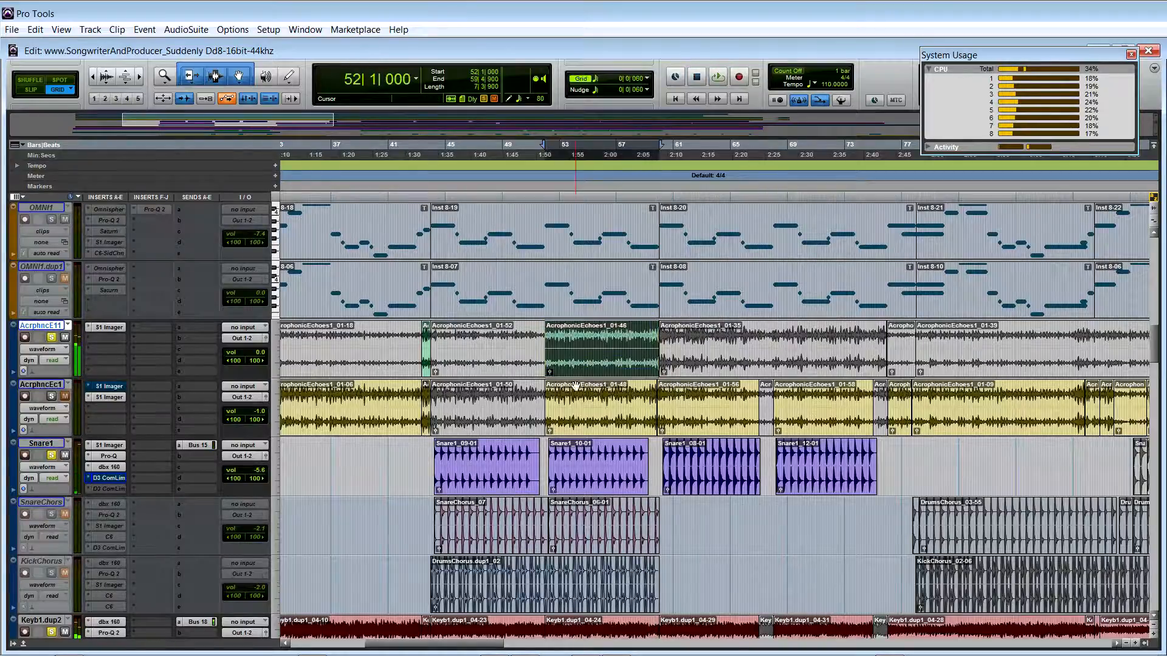
key("space")
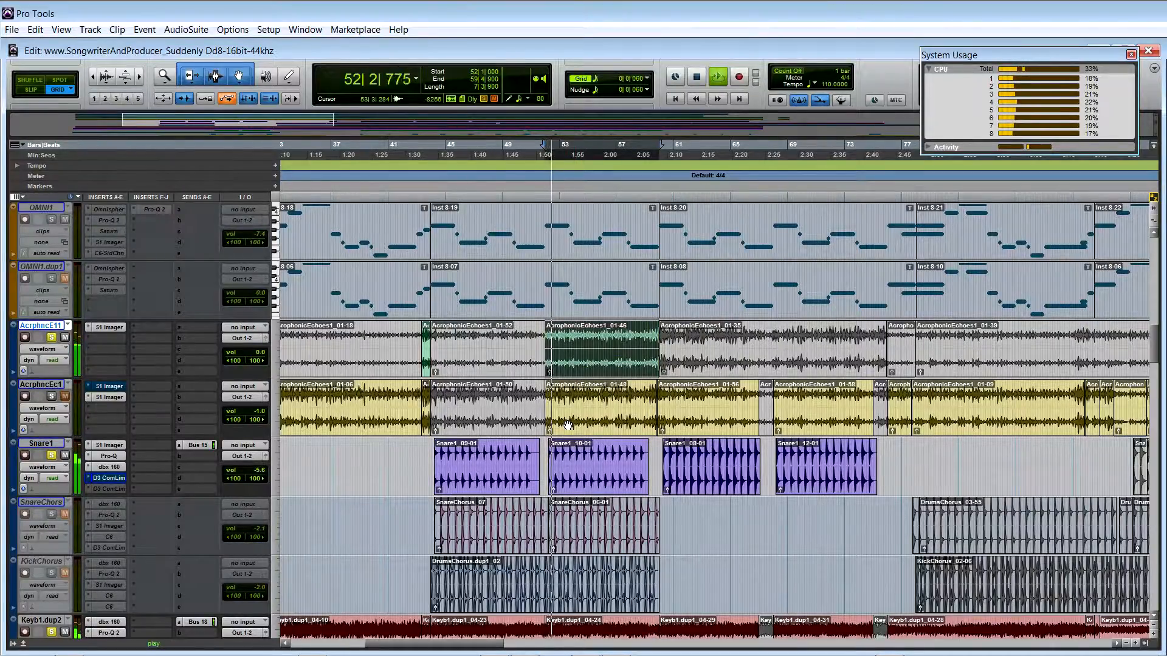
left_click(245, 353)
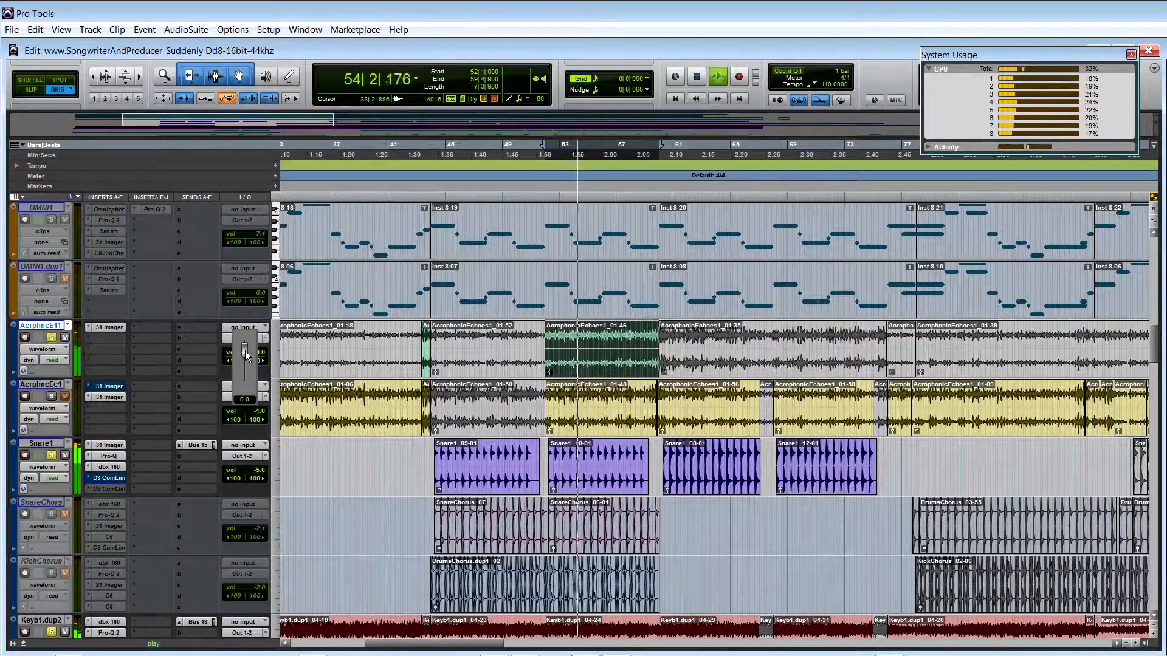
left_click_drag(247, 356, 239, 289)
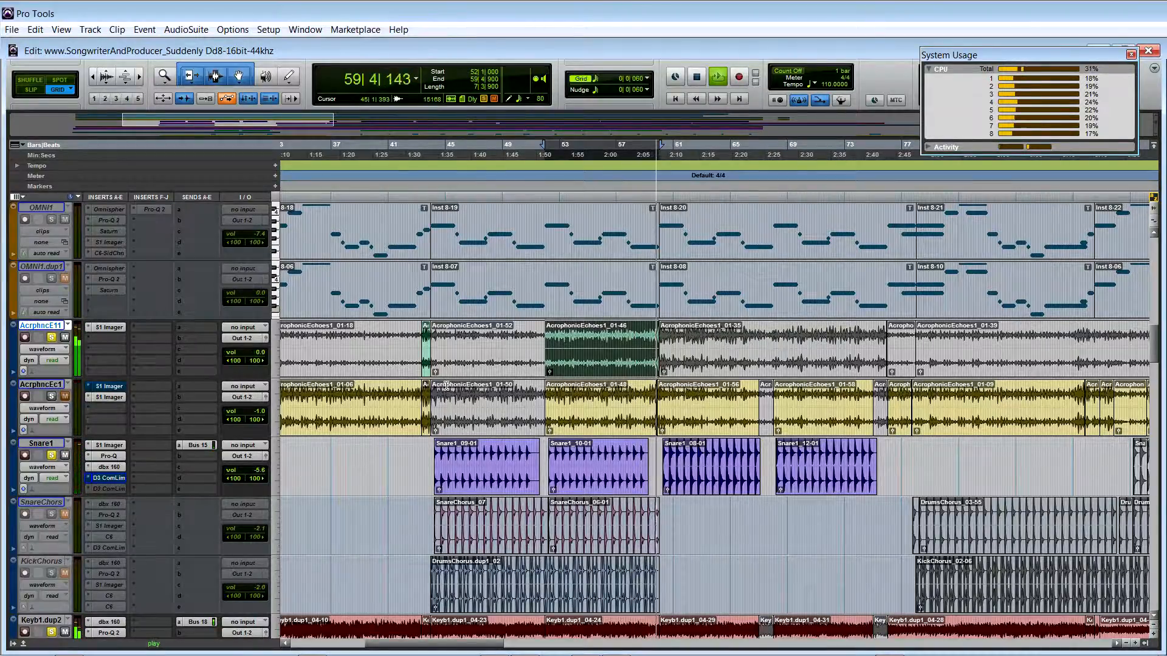
key("space")
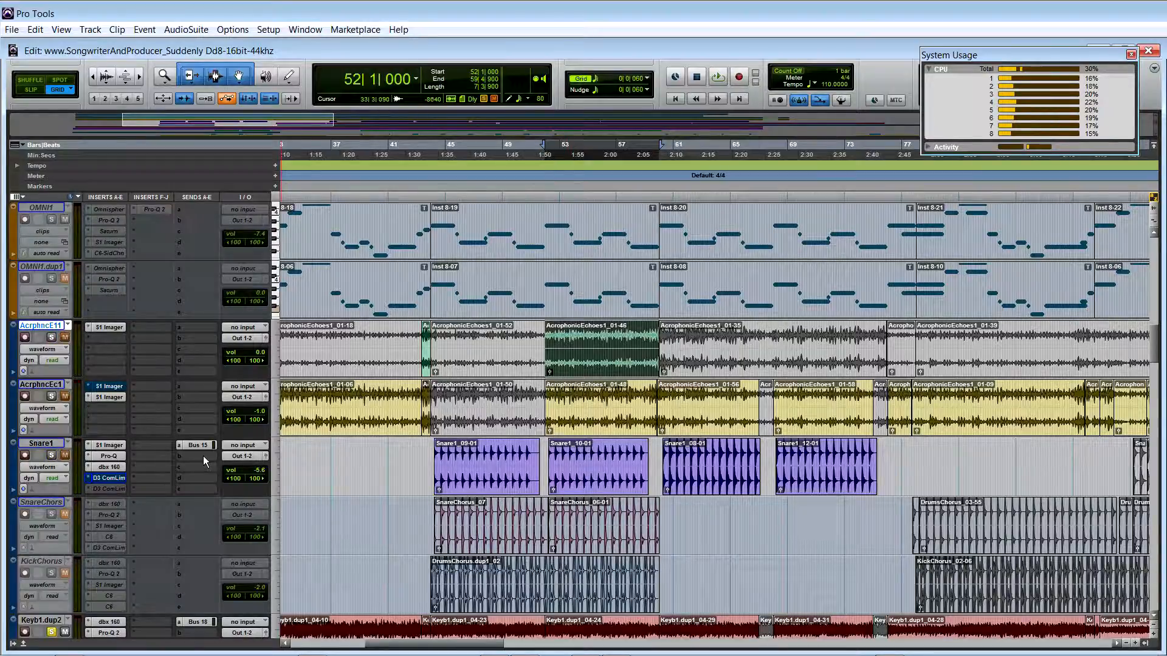
Clear the solos on the keyboard and drum tracks, then solo Audio 2 and select its clip Audio 2_07-22
scroll(82, 471, "down", 3)
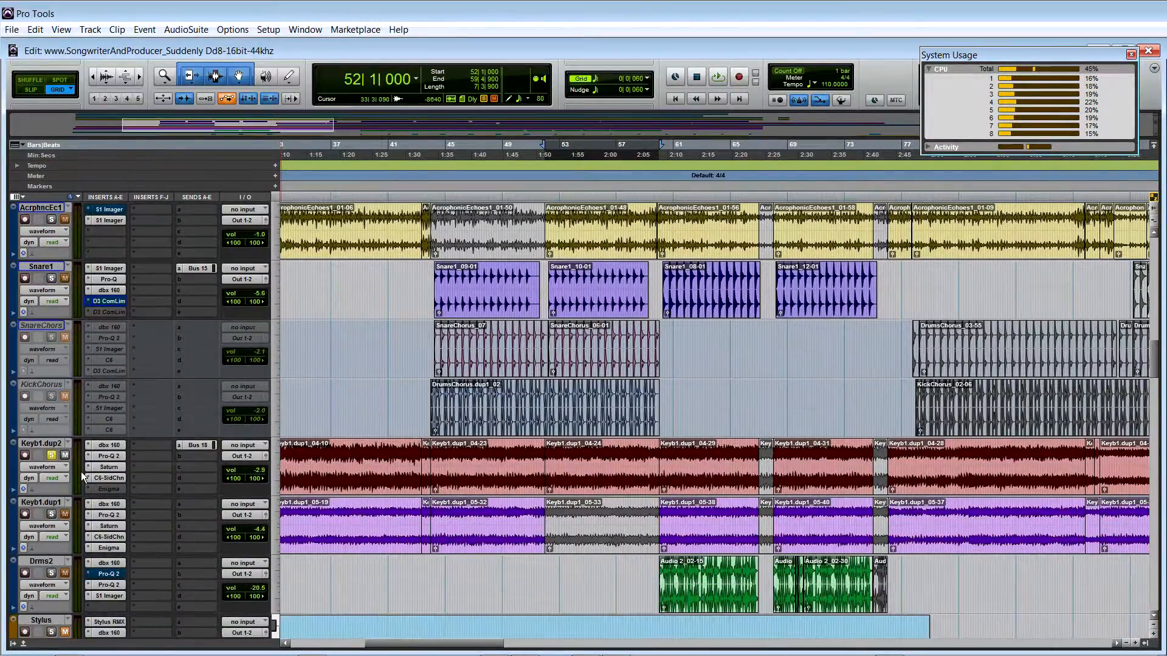
scroll(130, 450, "down", 4)
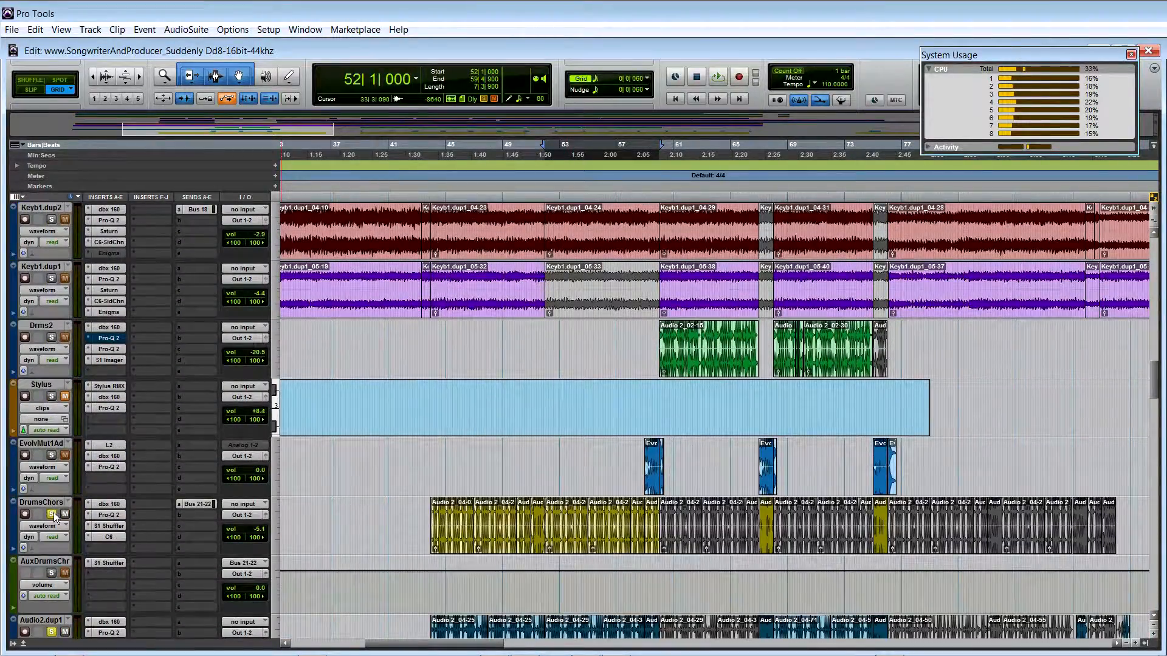
scroll(53, 624, "down", 10)
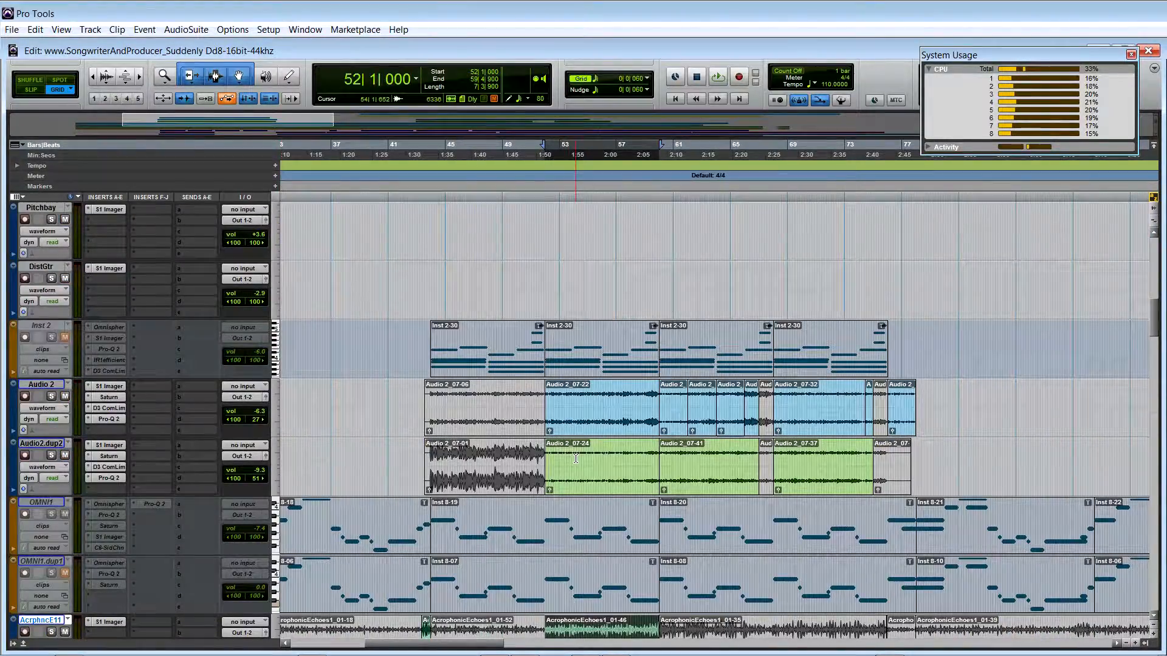
left_click(51, 396)
left_click(584, 422)
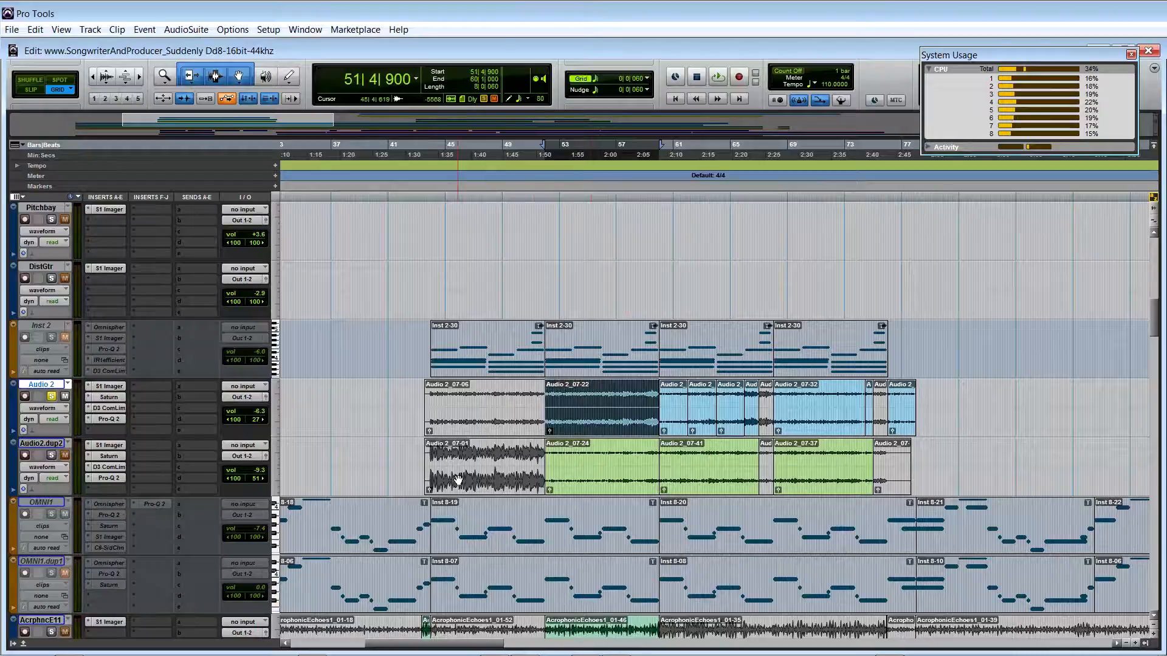
Select the Inst 2 clip near bar 52 and check the inactive track's Make Active option
left_click(50, 328)
scroll(264, 378, "up", 5)
scroll(169, 373, "down", 3)
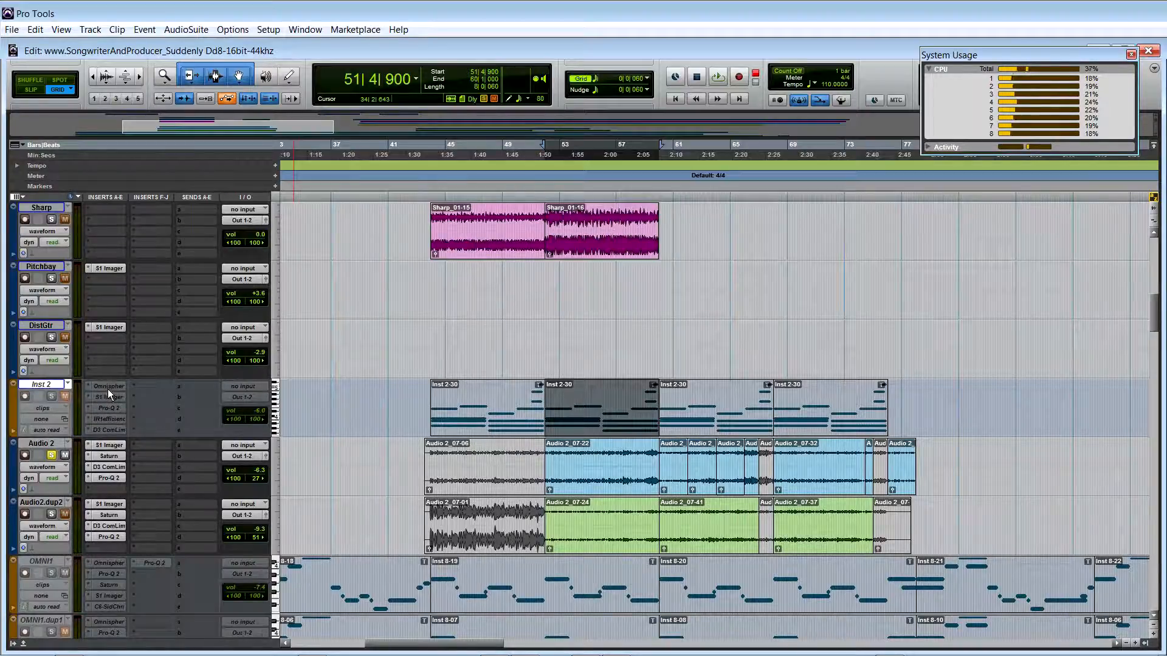
right_click(45, 384)
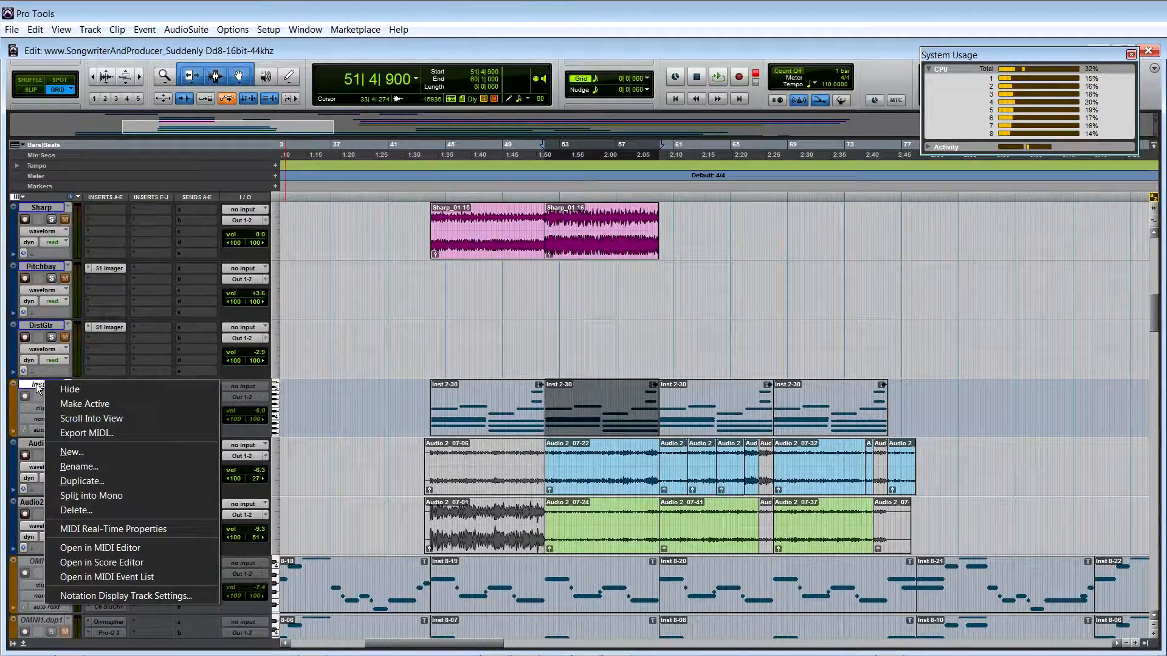
left_click(97, 402)
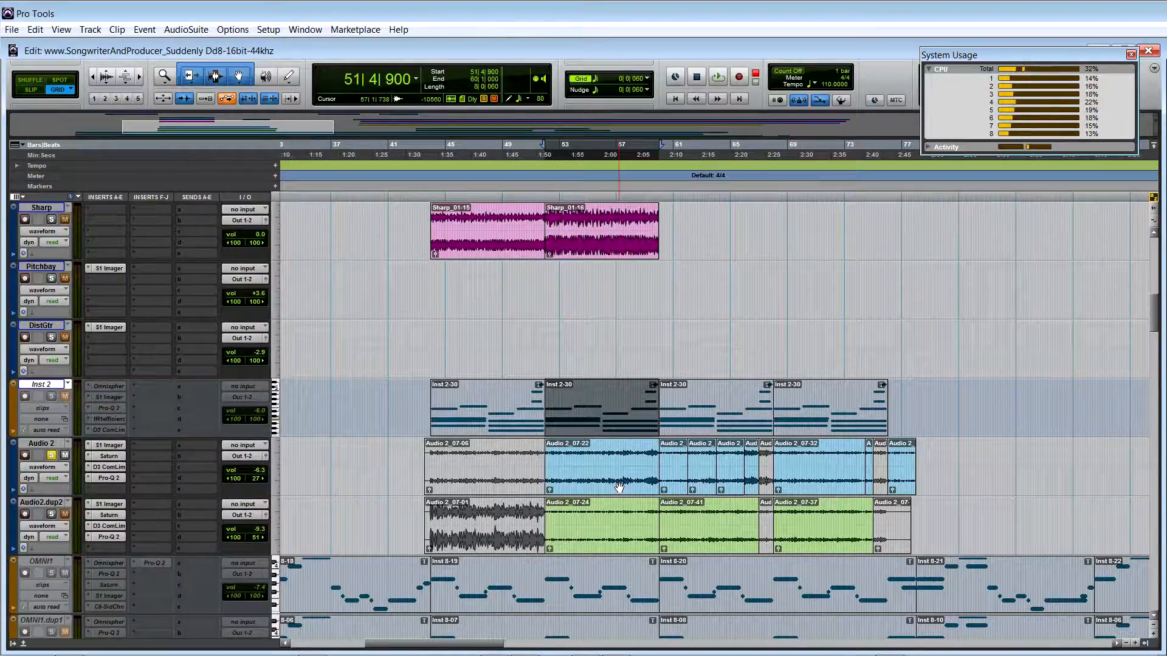
Listen to the soloed Audio 2 track repeatedly from just before bar 52 and stop playback
scroll(113, 467, "down", 2)
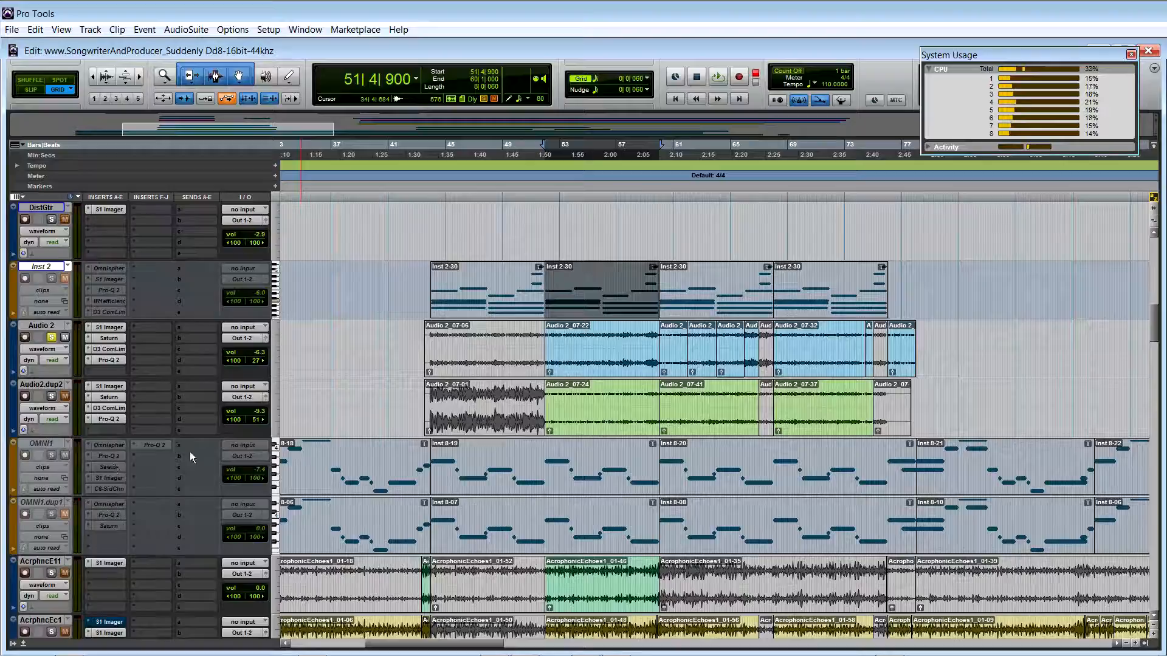
key("space")
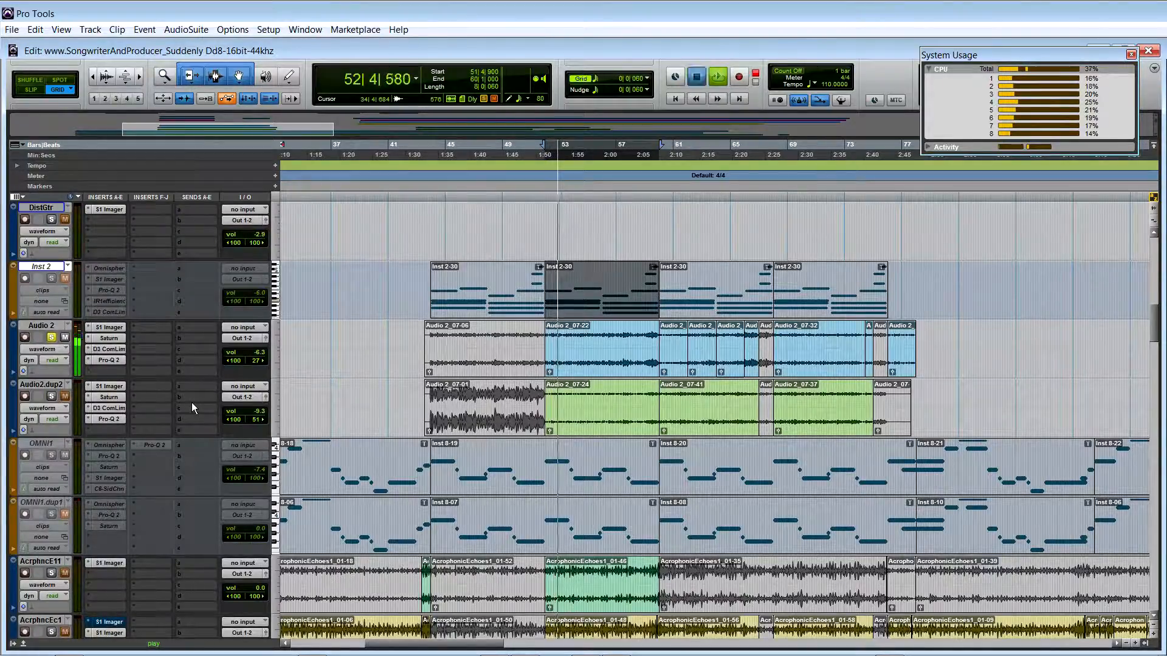
key("space")
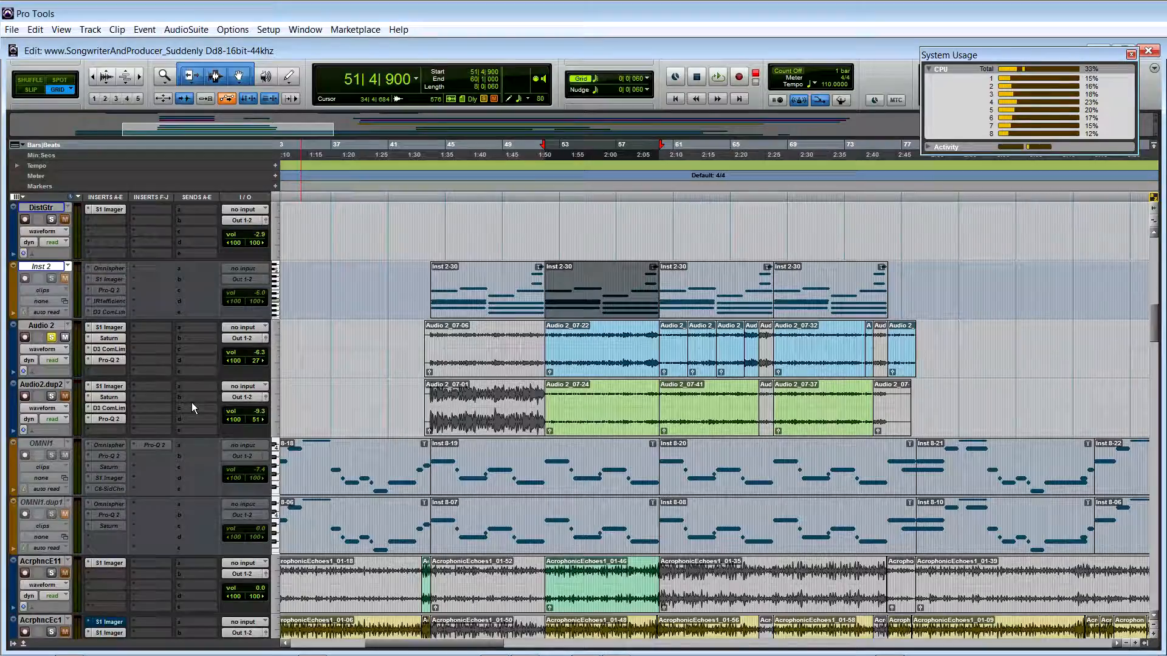
key("space")
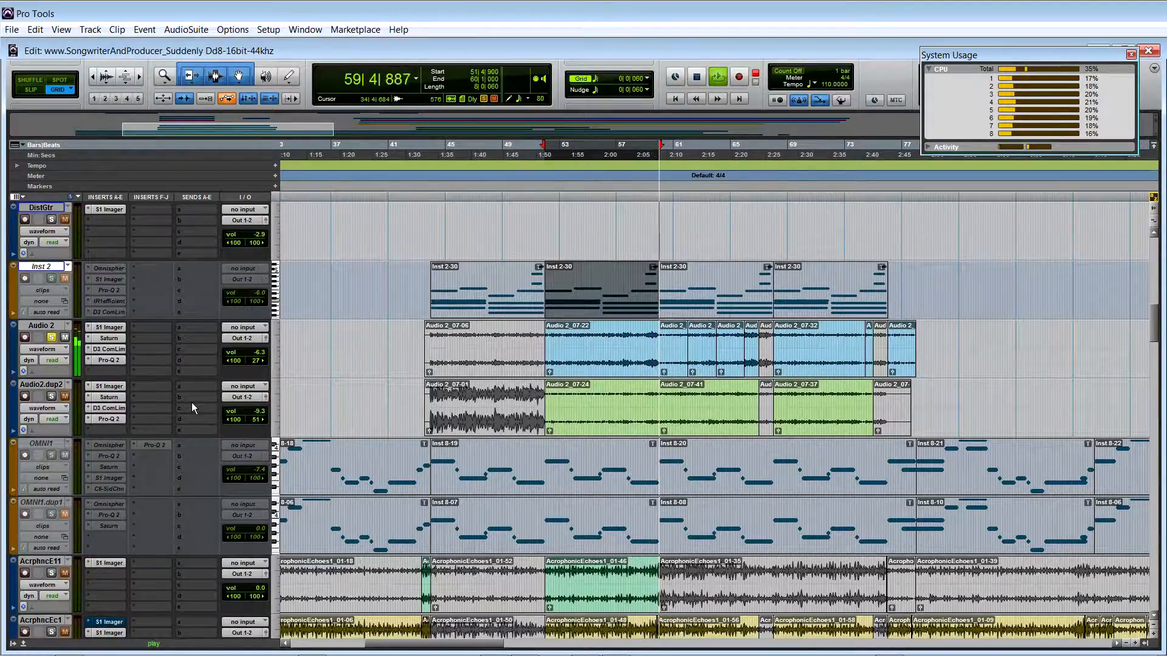
key("space")
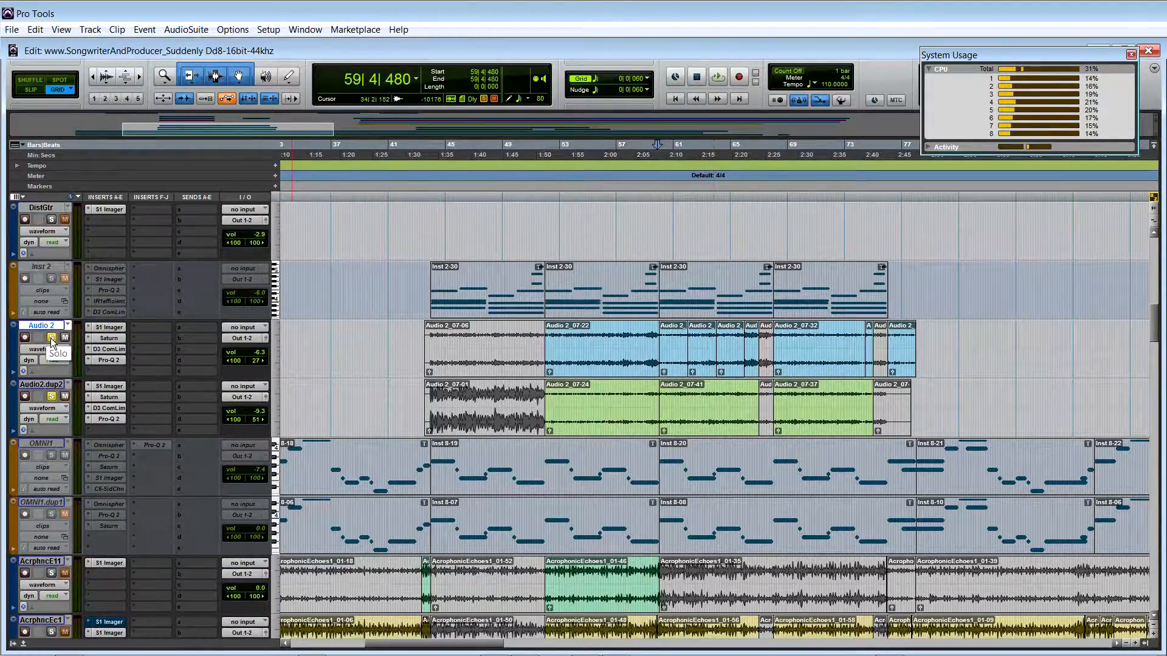
Play Audio2.dup2 soloed across its selected clips Audio 2_07-24 and 07-41, adding Audio 2 to the solo during playback
left_click(50, 338)
left_click(559, 427)
left_click(674, 425, "shift")
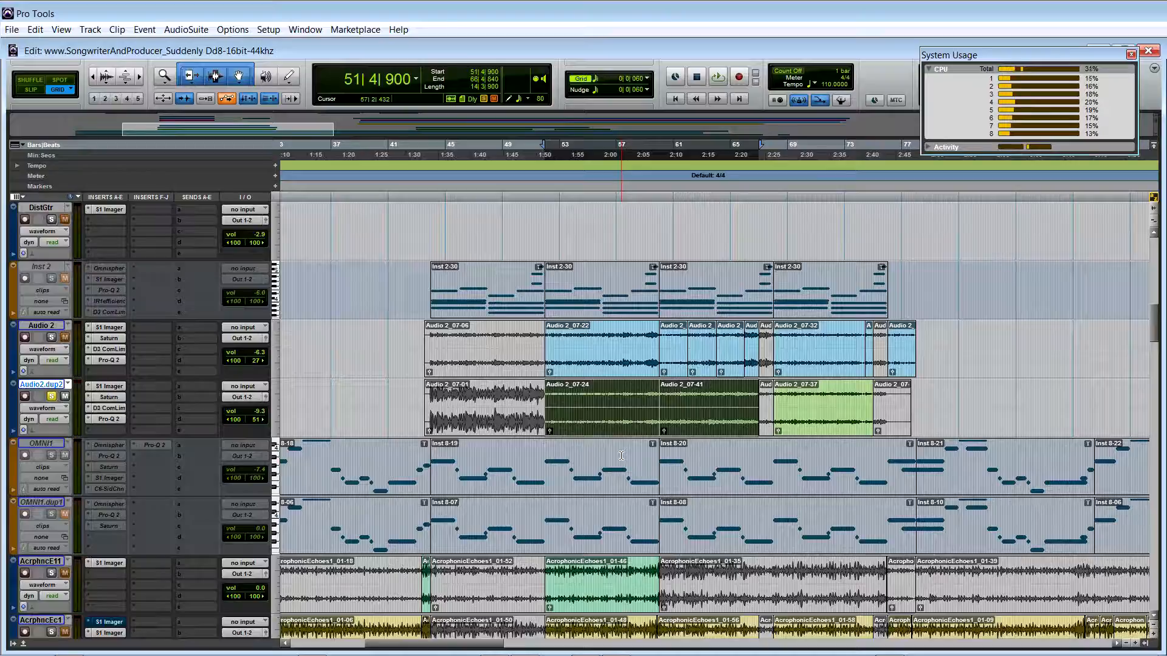
key("space")
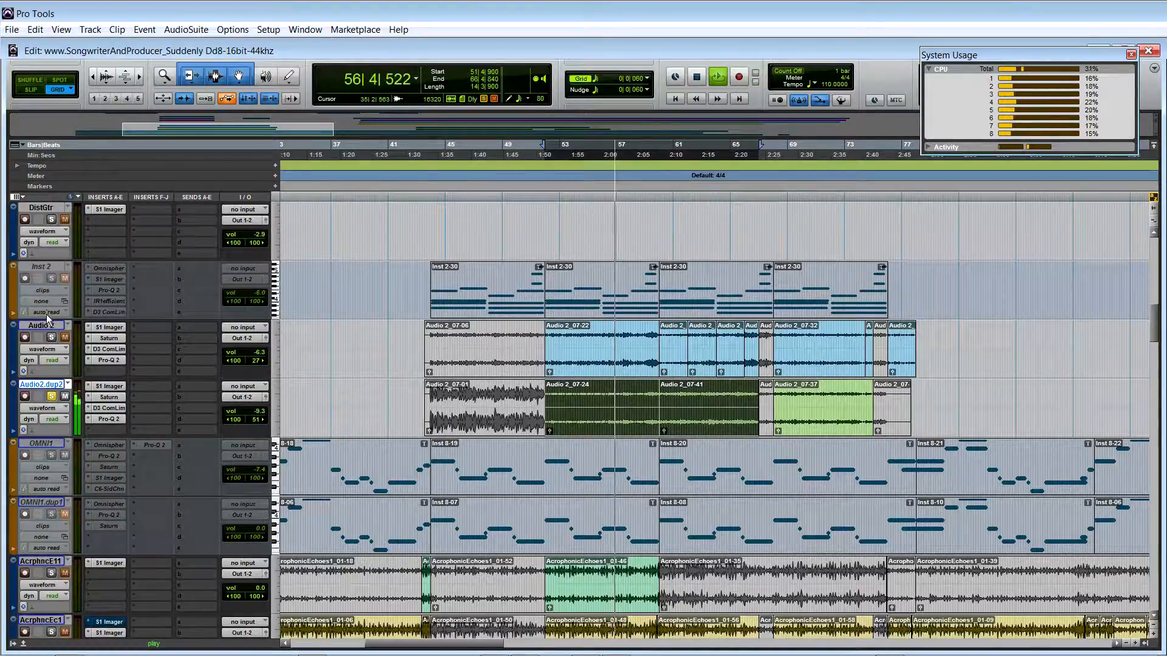
left_click(51, 337)
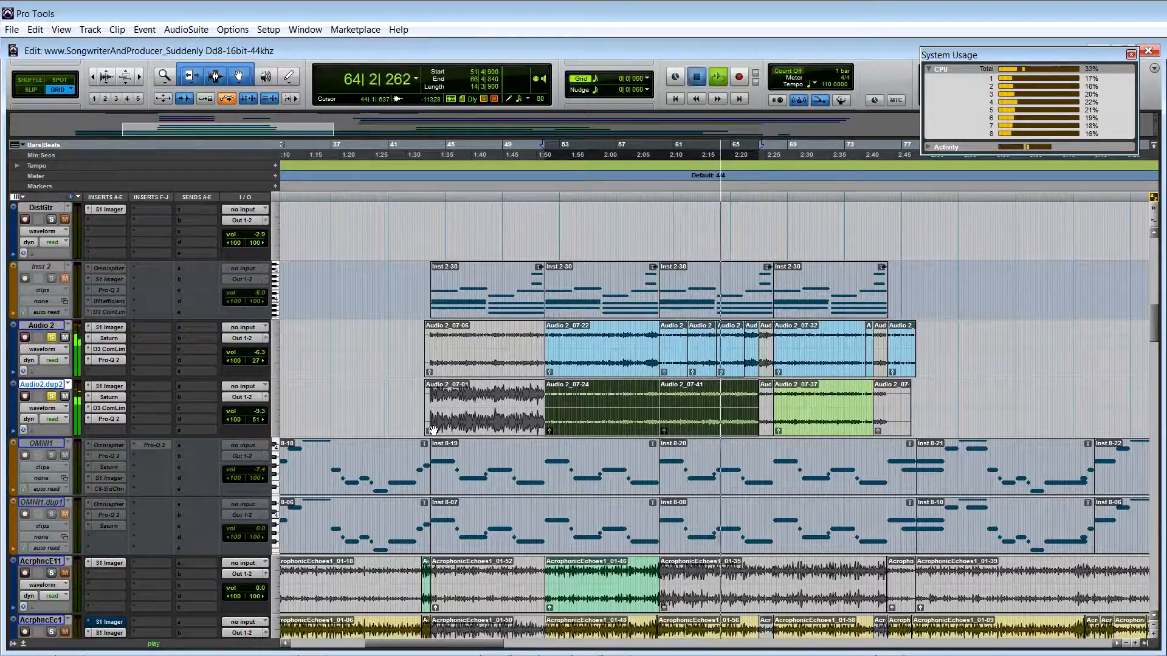
key("space")
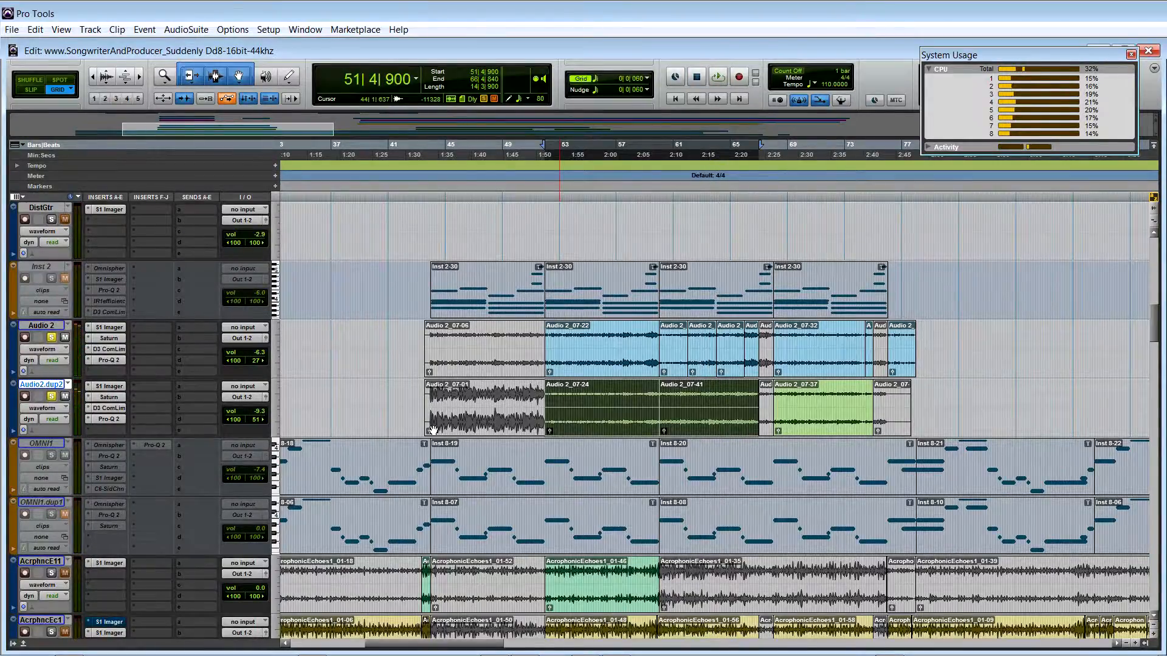
Add AcrphncE11, Snare1, Drms2 and DrumsChors to the soloed tracks and start playback just before bar 52
scroll(433, 431, "down", 3)
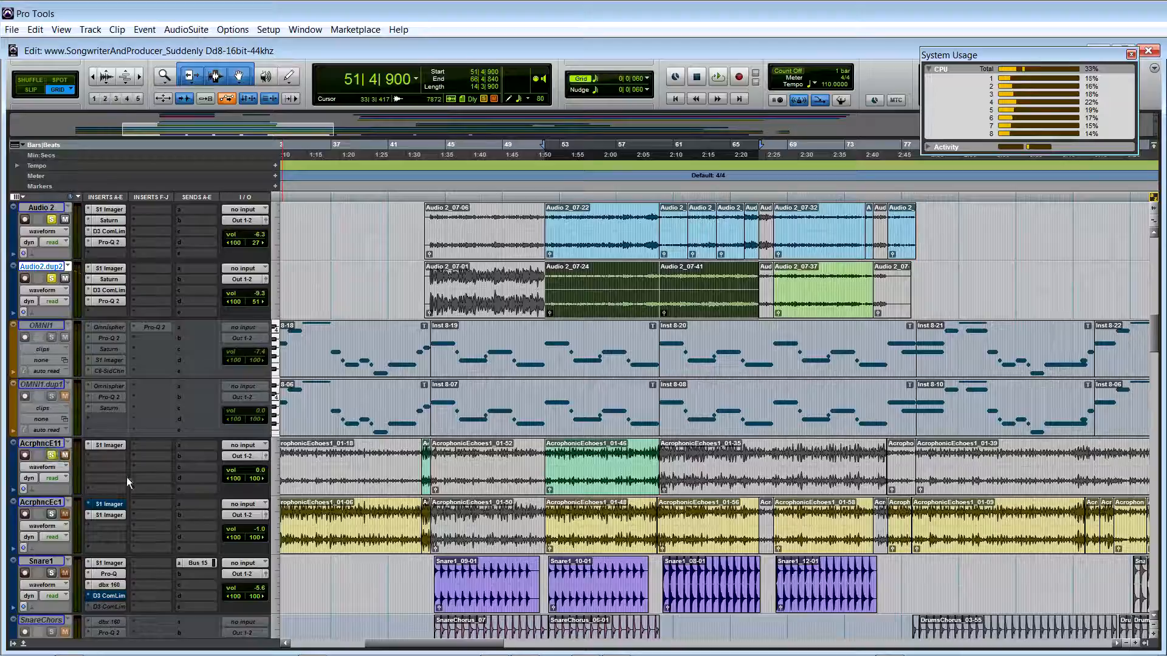
scroll(126, 476, "down", 3)
scroll(133, 488, "down", 5)
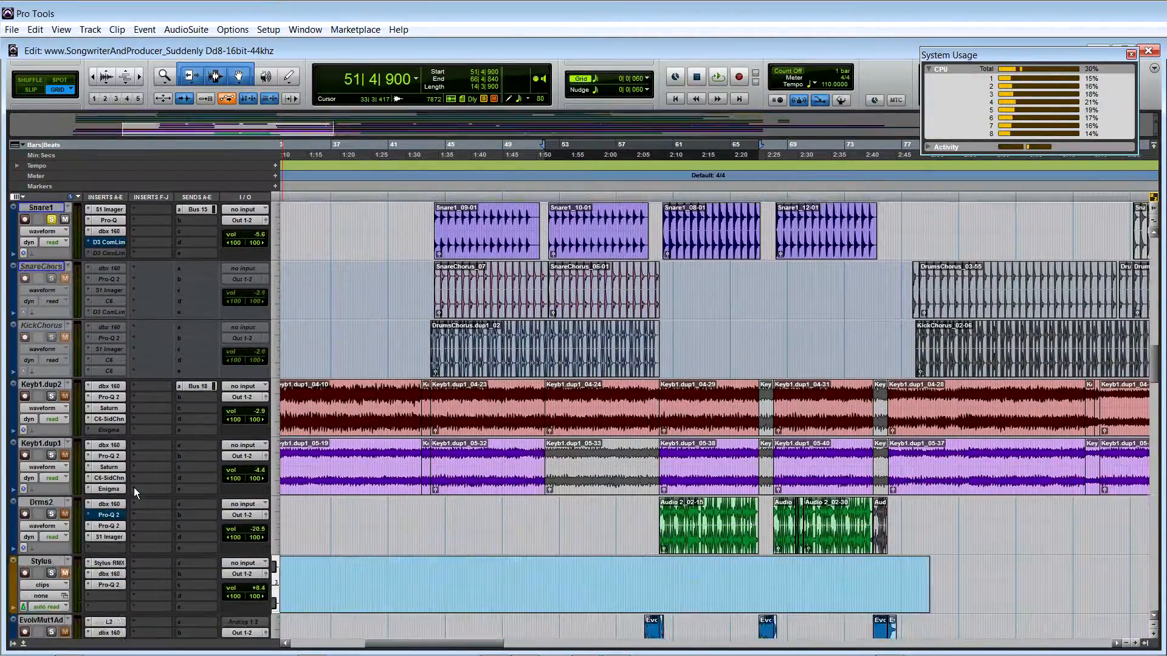
scroll(134, 487, "down", 3)
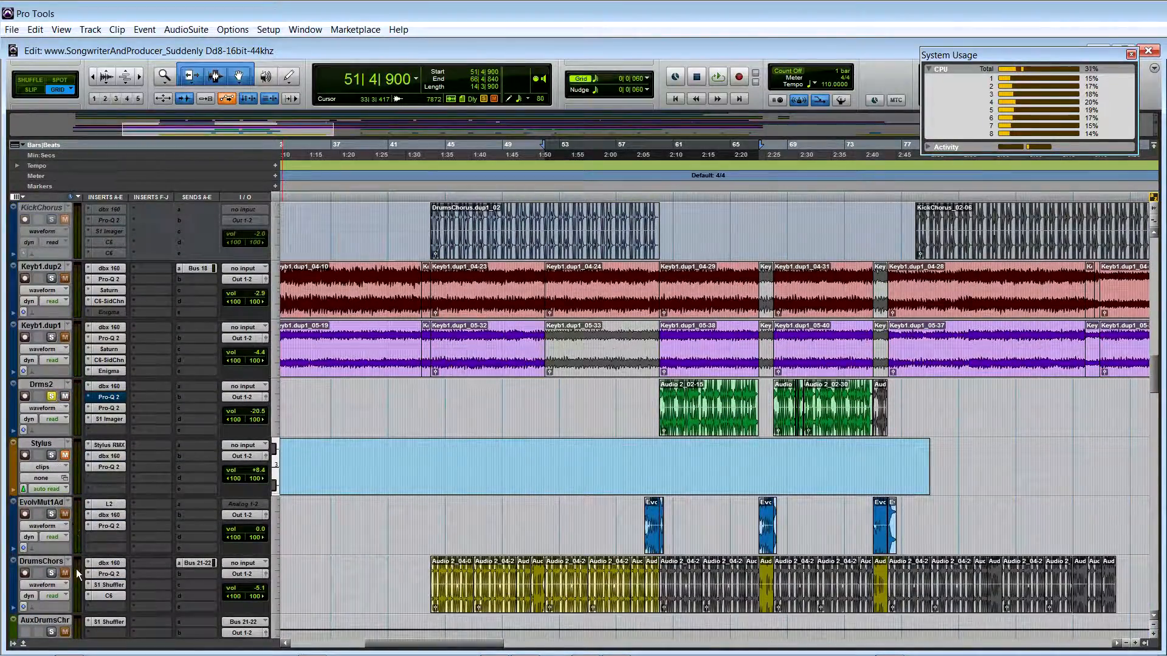
key("space")
Add Keyb1.dup2 and AcrphncEc1 to the soloed layers during playback and listen to the combined chorus section
scroll(424, 499, "up", 10)
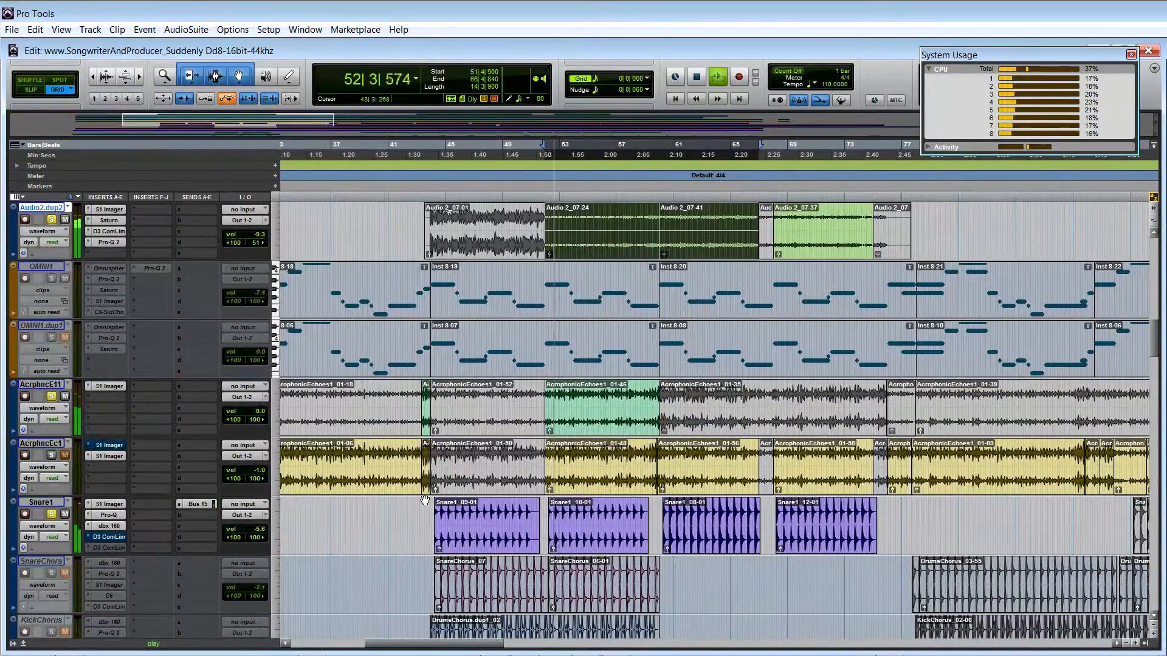
scroll(424, 499, "up", 3)
scroll(424, 500, "down", 10)
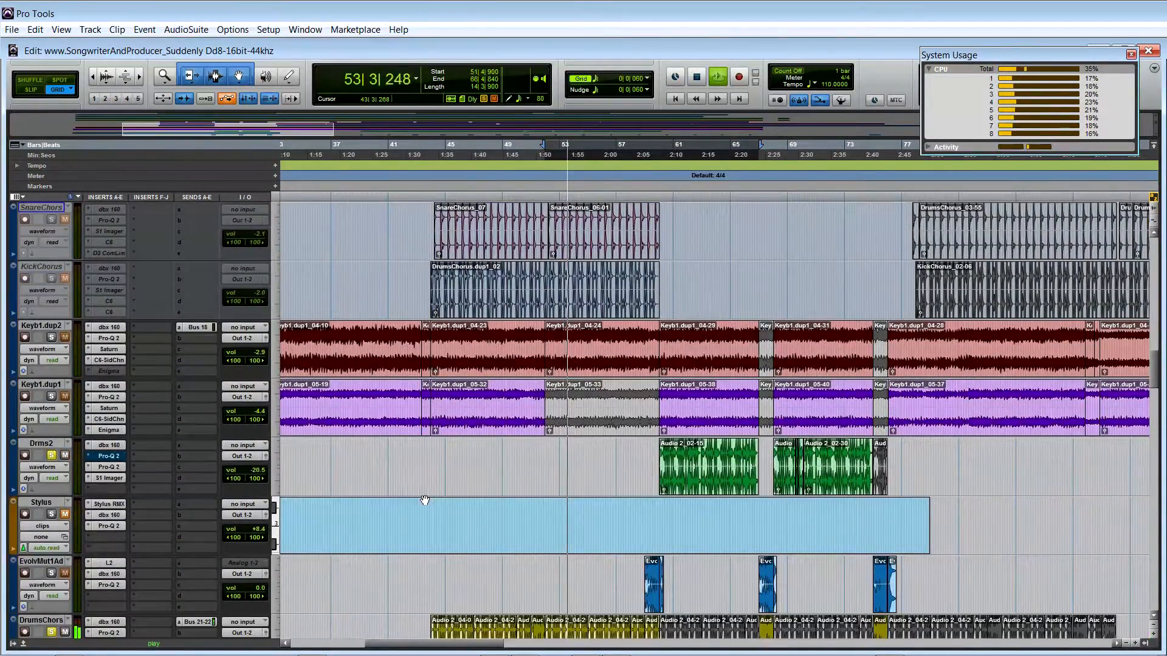
left_click(51, 338)
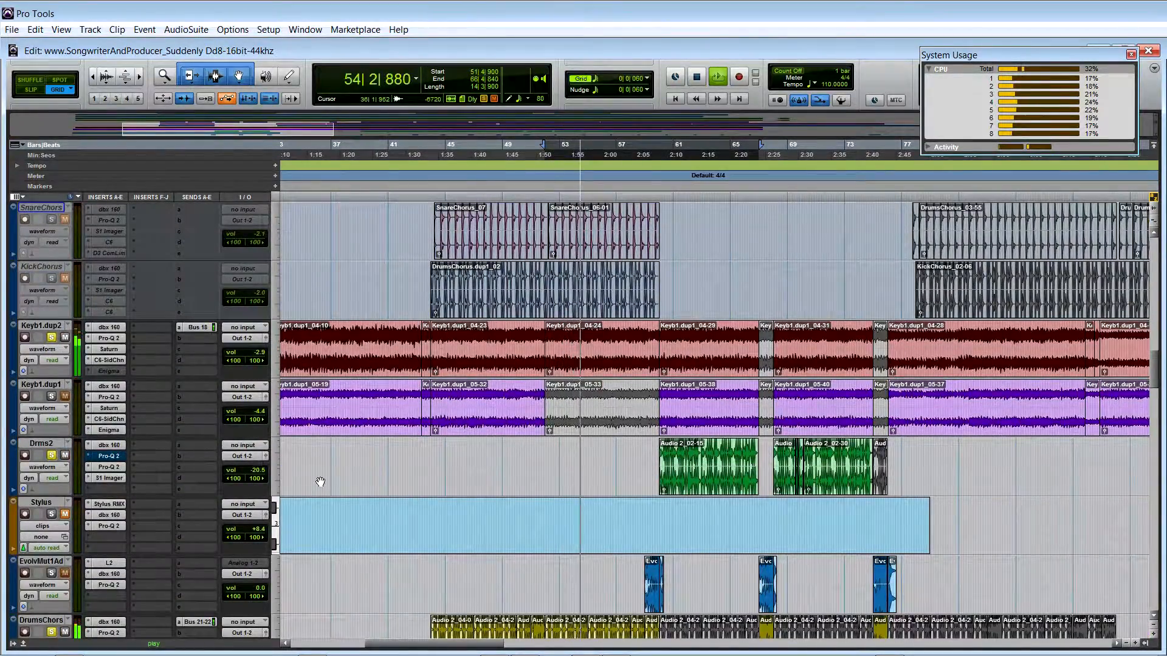
scroll(320, 482, "up", 7)
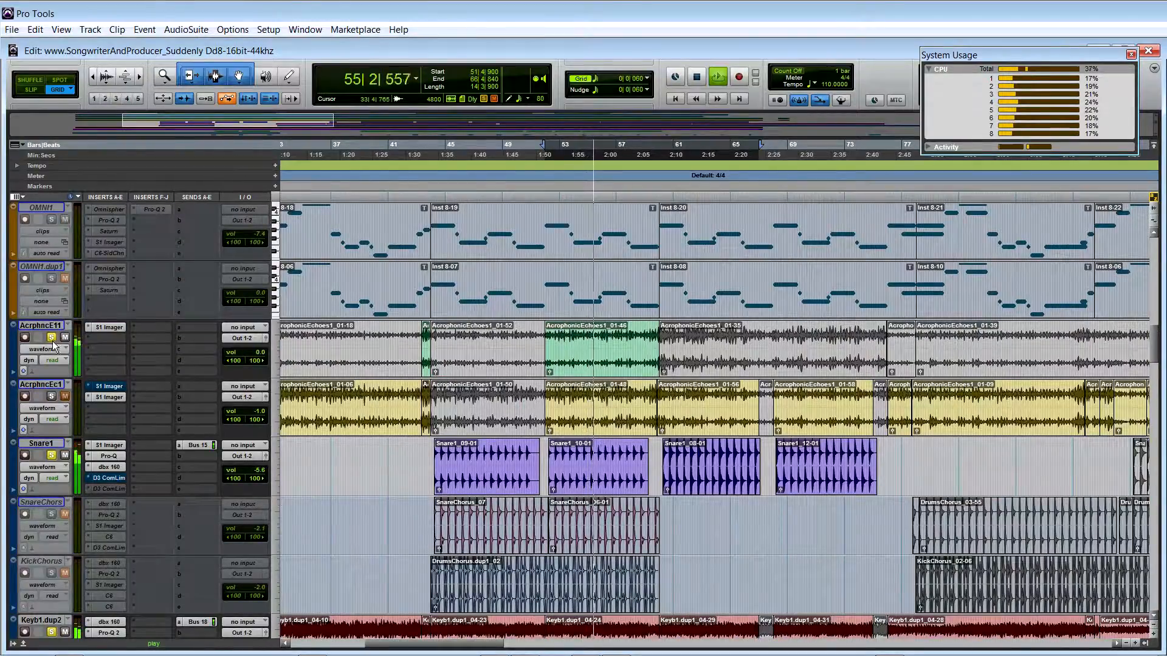
left_click(51, 396)
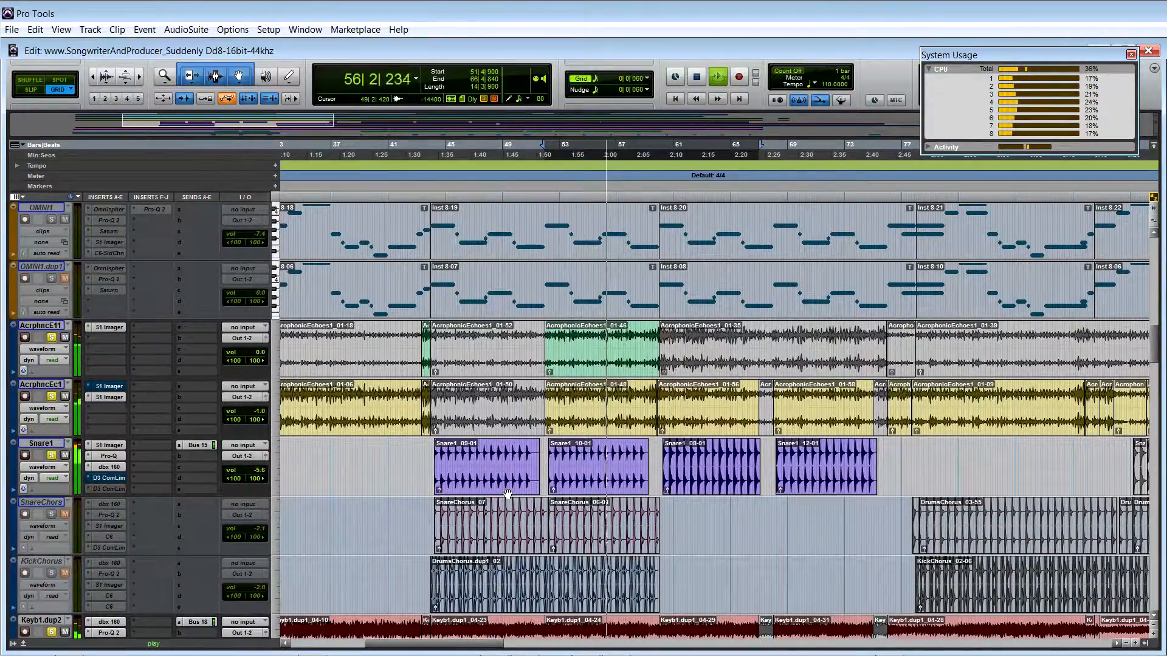
scroll(607, 509, "up", 4)
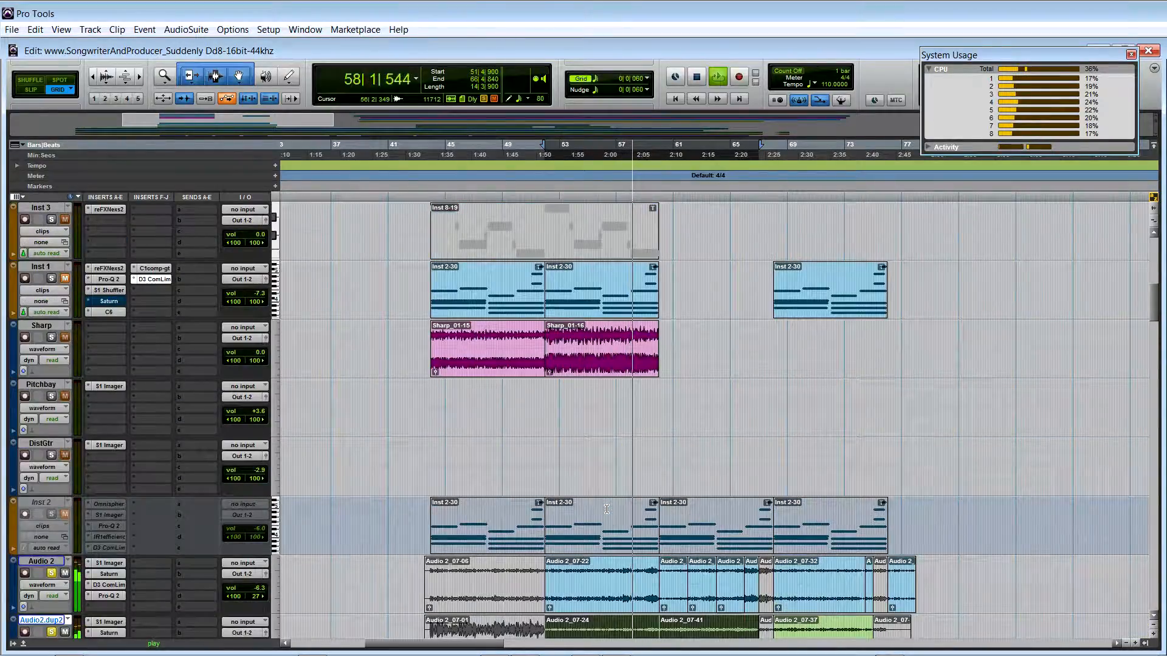
scroll(557, 475, "down", 5)
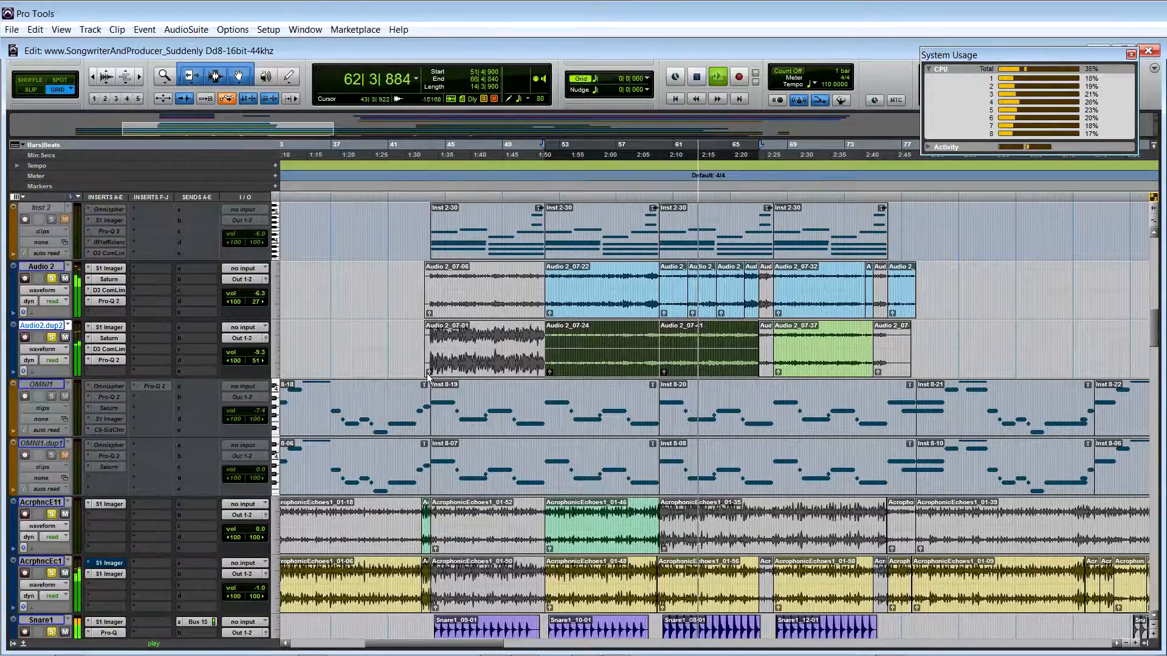
Stop playback, replay the soloed layers from 43|3|600, and look over the AcrphncE, snare, keyboard and drum tracks while listening
key("space")
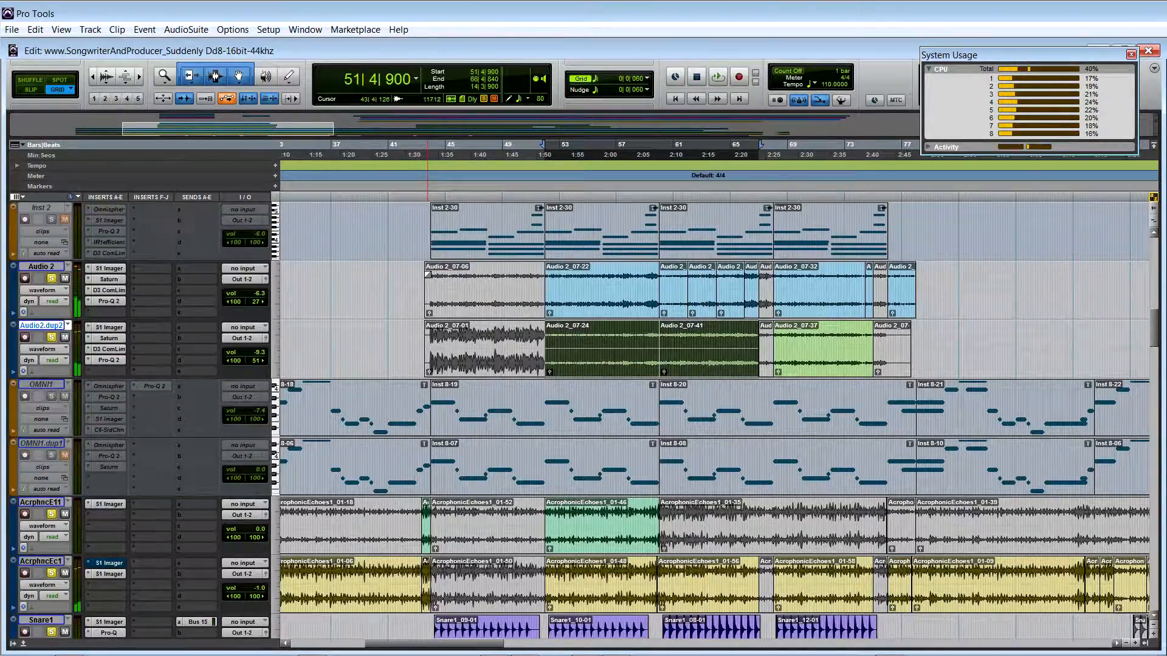
left_click(425, 230)
scroll(424, 303, "up", 5)
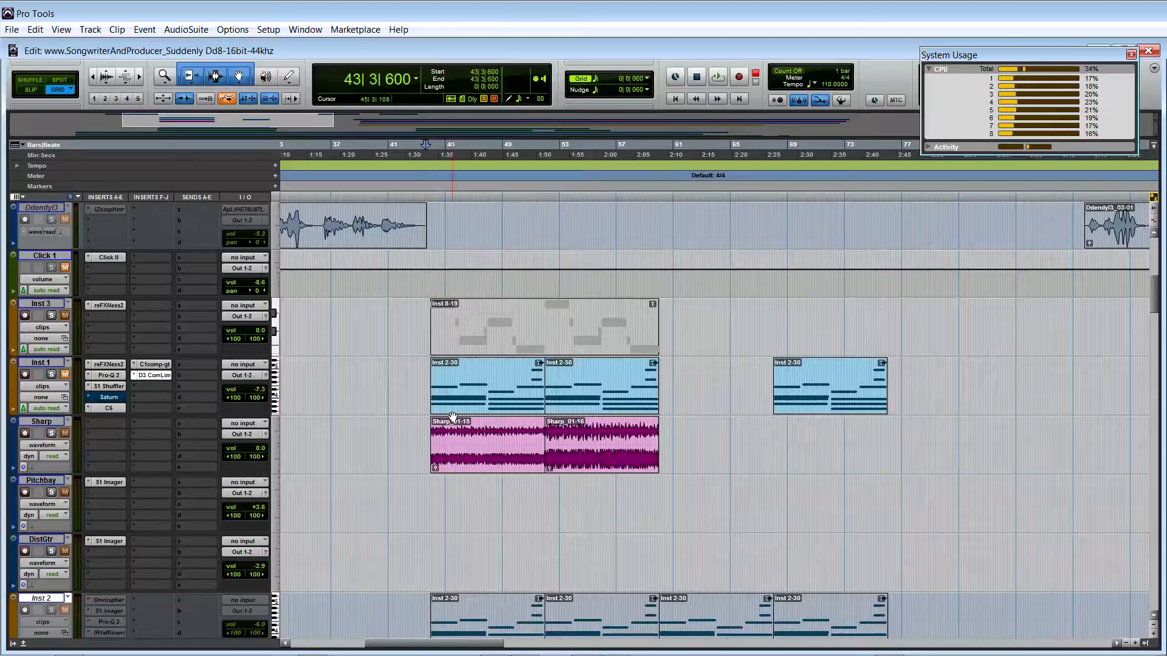
scroll(453, 417, "down", 4)
key("space")
scroll(487, 437, "down", 4)
scroll(506, 454, "up", 2)
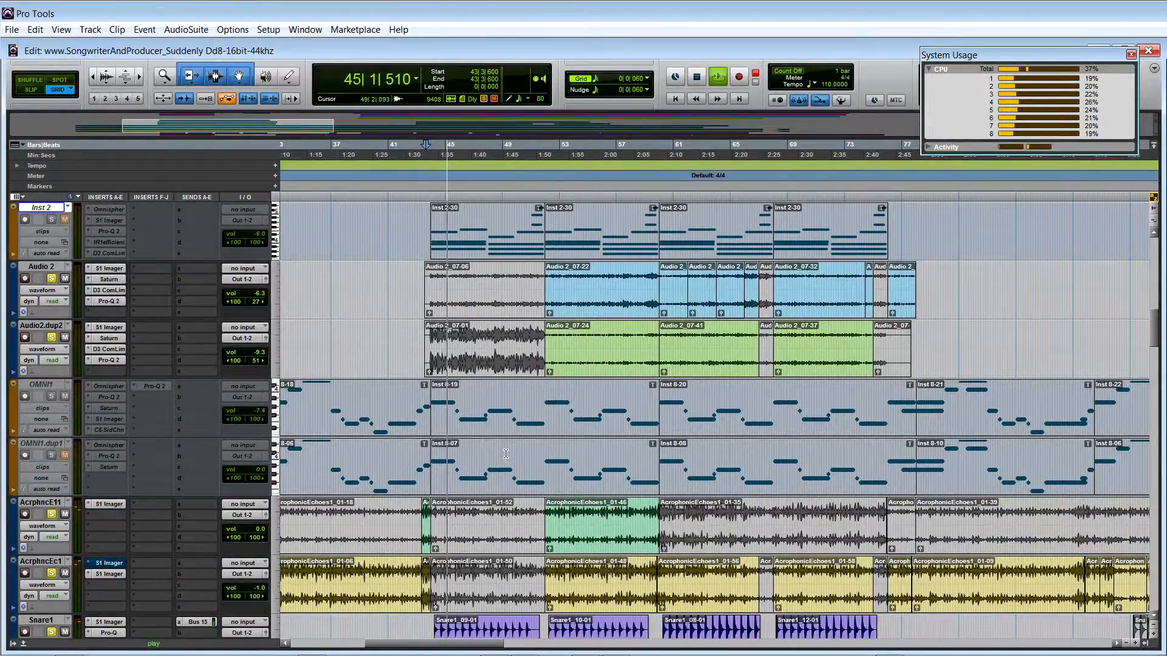
scroll(506, 454, "down", 4)
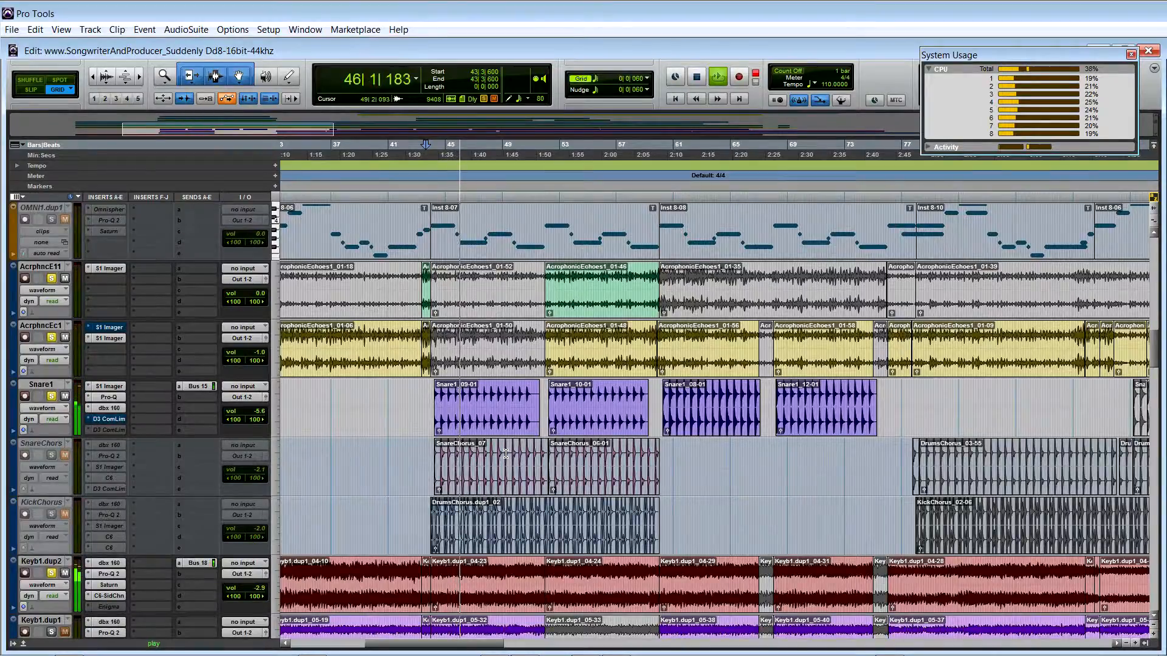
scroll(505, 454, "down", 5)
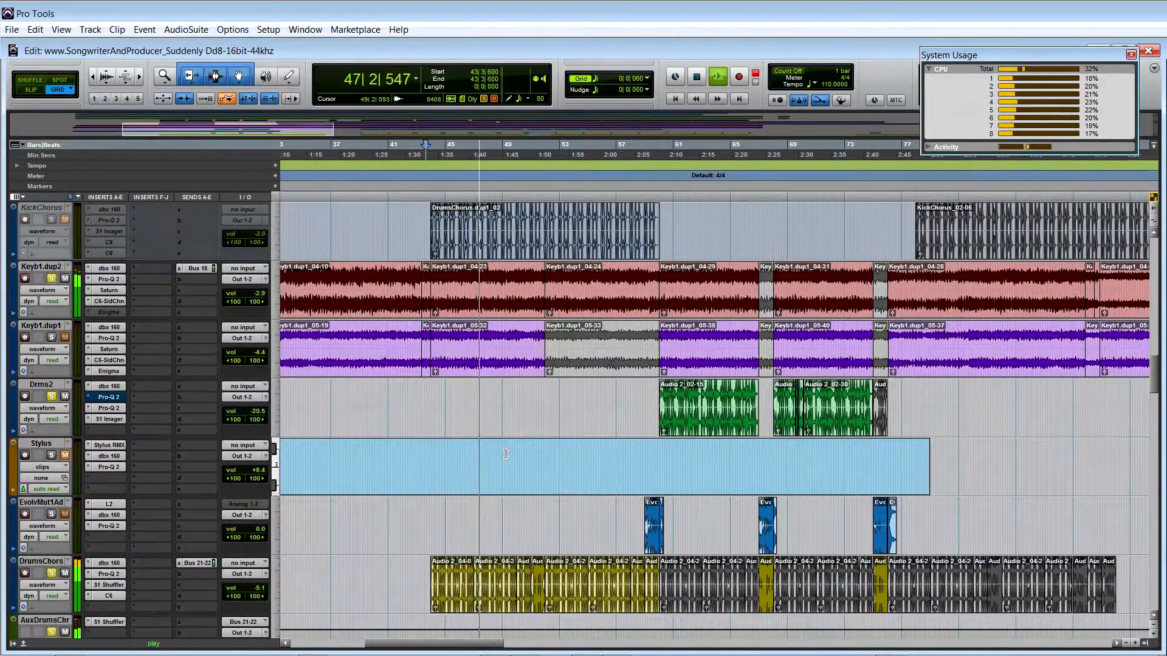
scroll(505, 453, "down", 3)
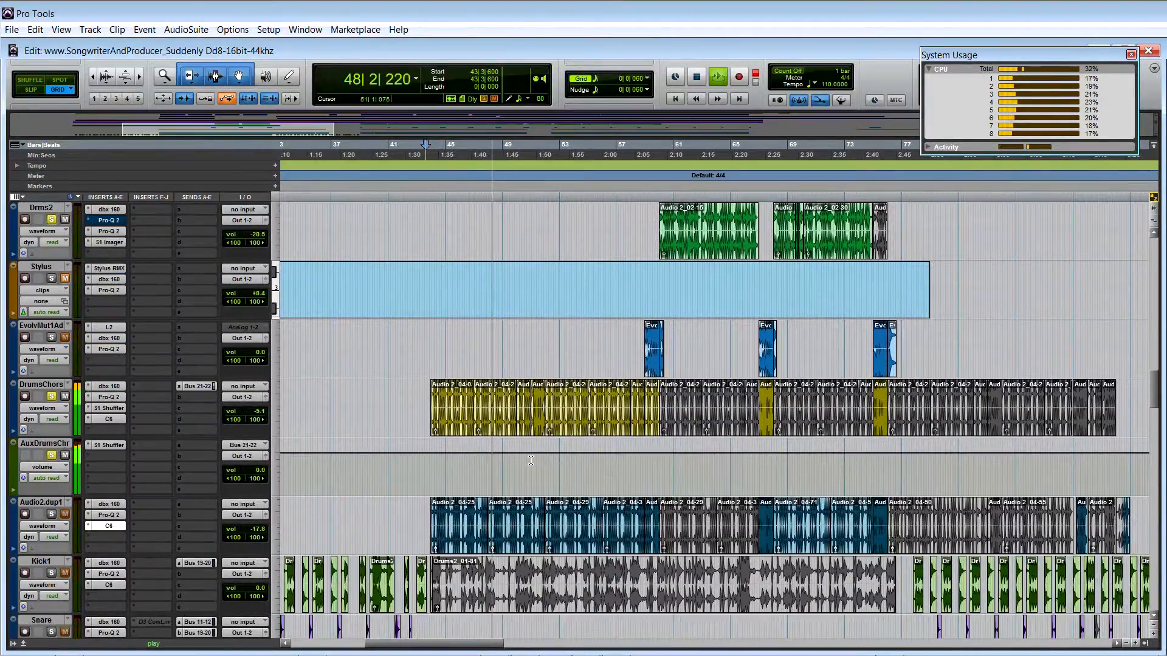
scroll(531, 460, "up", 3)
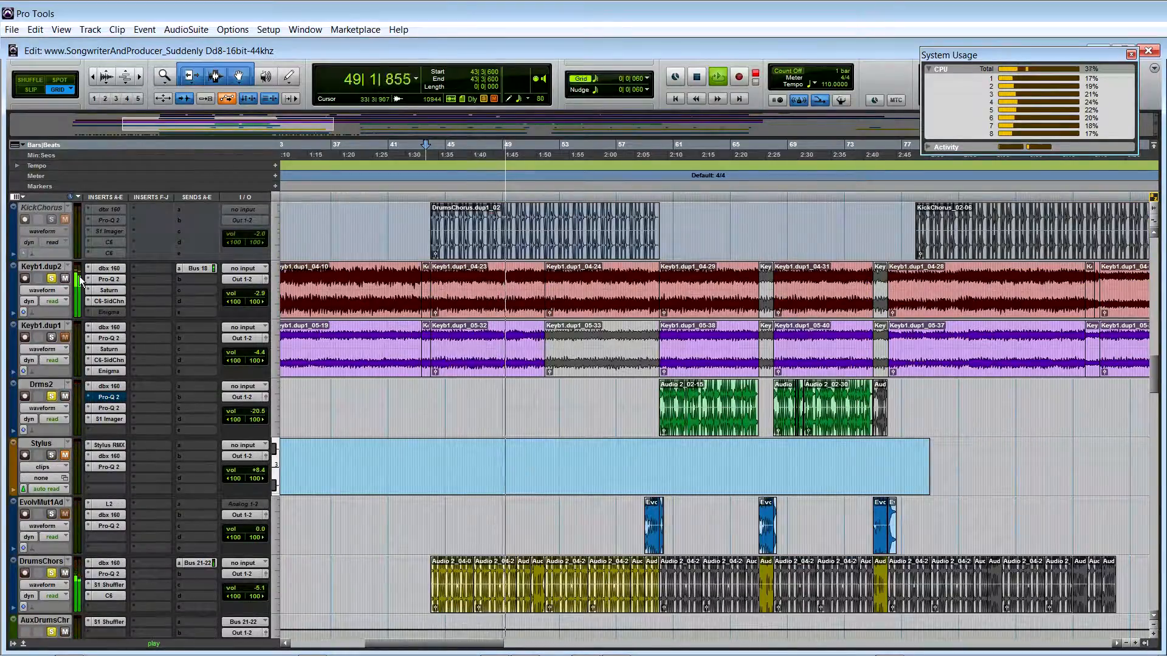
Toggle the Keyb1.dup2 solo off and on while replaying from 43|3|600, and add Keyb1.dup1 to the solo
left_click(52, 278)
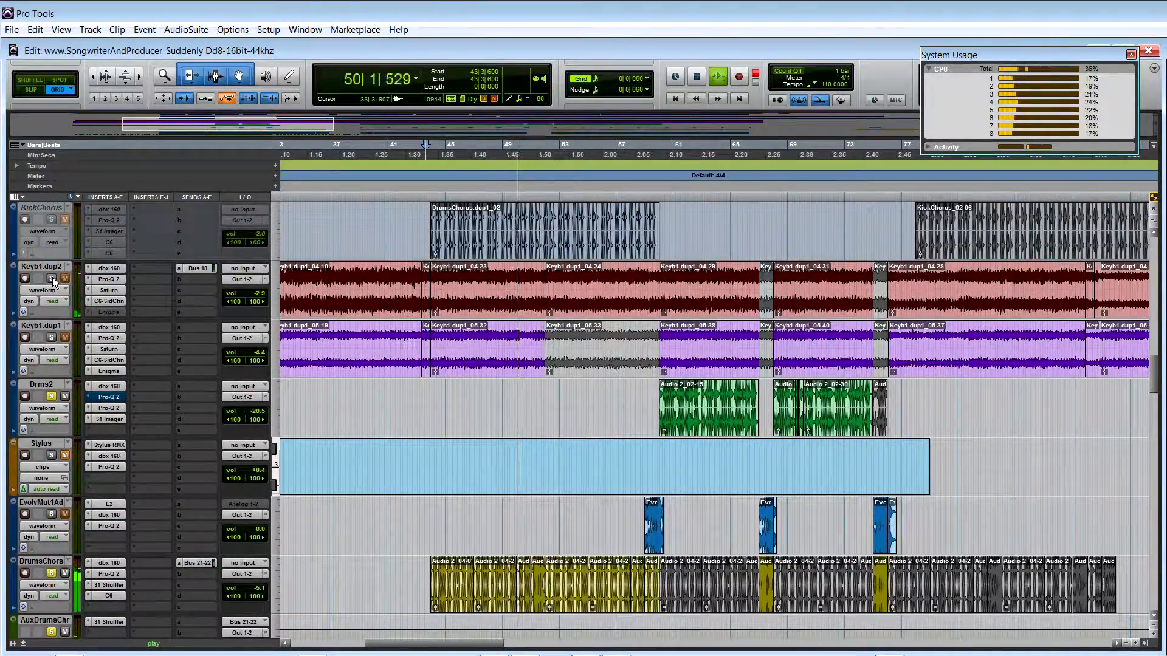
key("space")
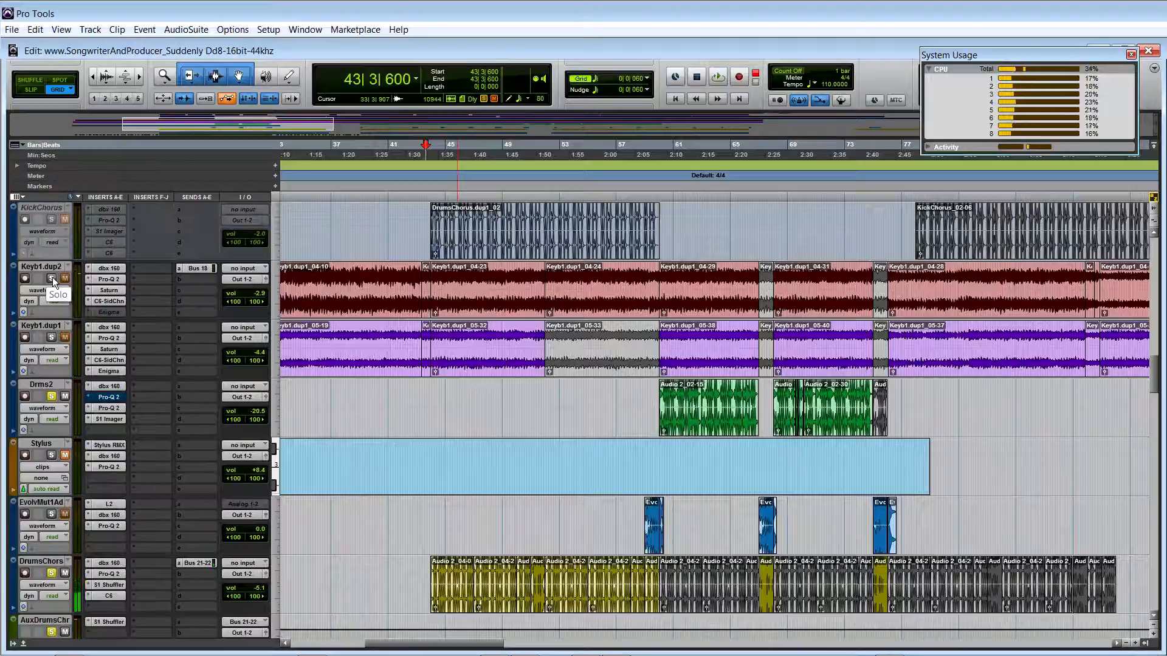
left_click(52, 278)
key("space")
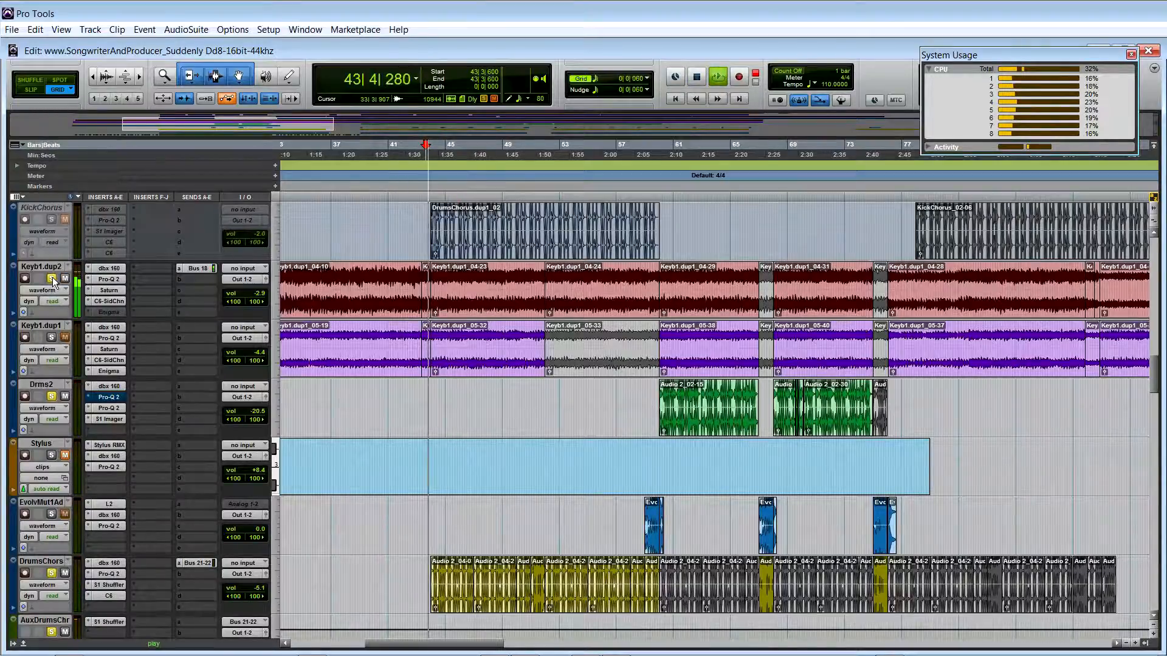
left_click(53, 279)
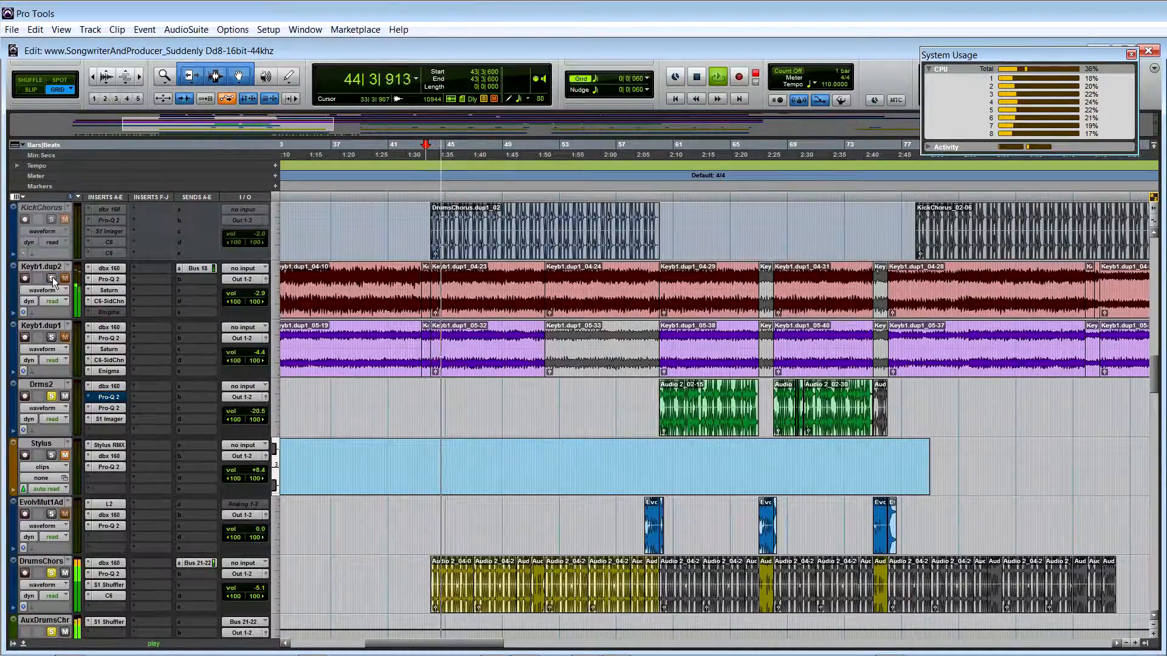
left_click(52, 337)
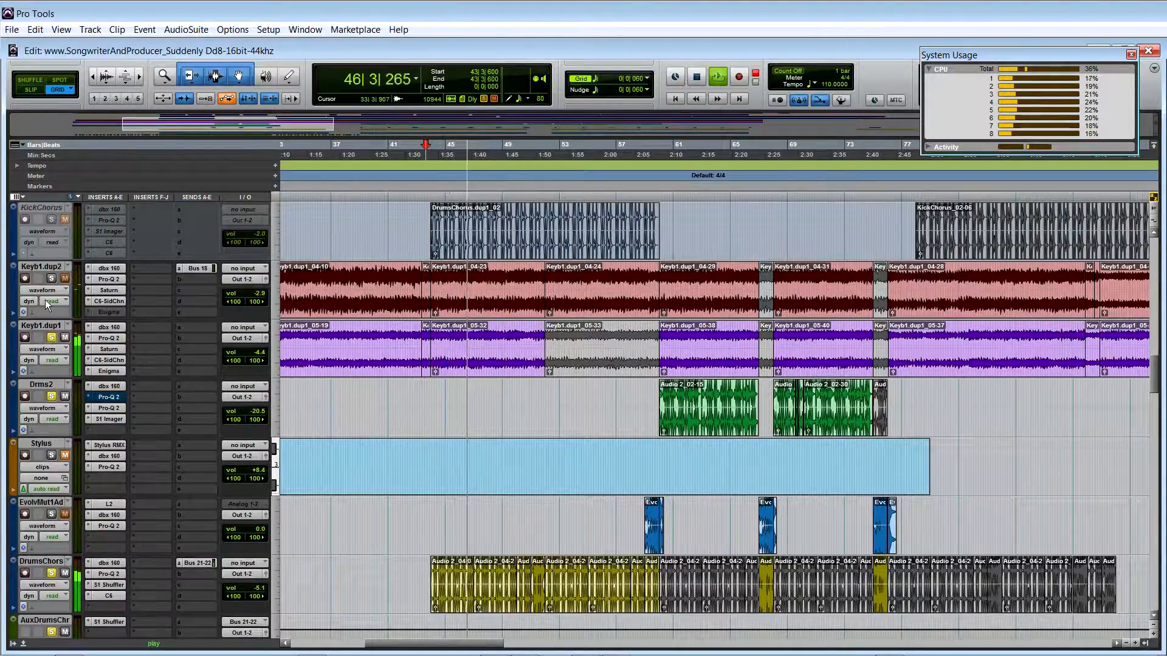
Listen to the soloed layers with both Keyb1 tracks while surveying the drum, harmony, vocal, instrument and Audio 2 tracks, and stop playback
scroll(338, 425, "down", 1)
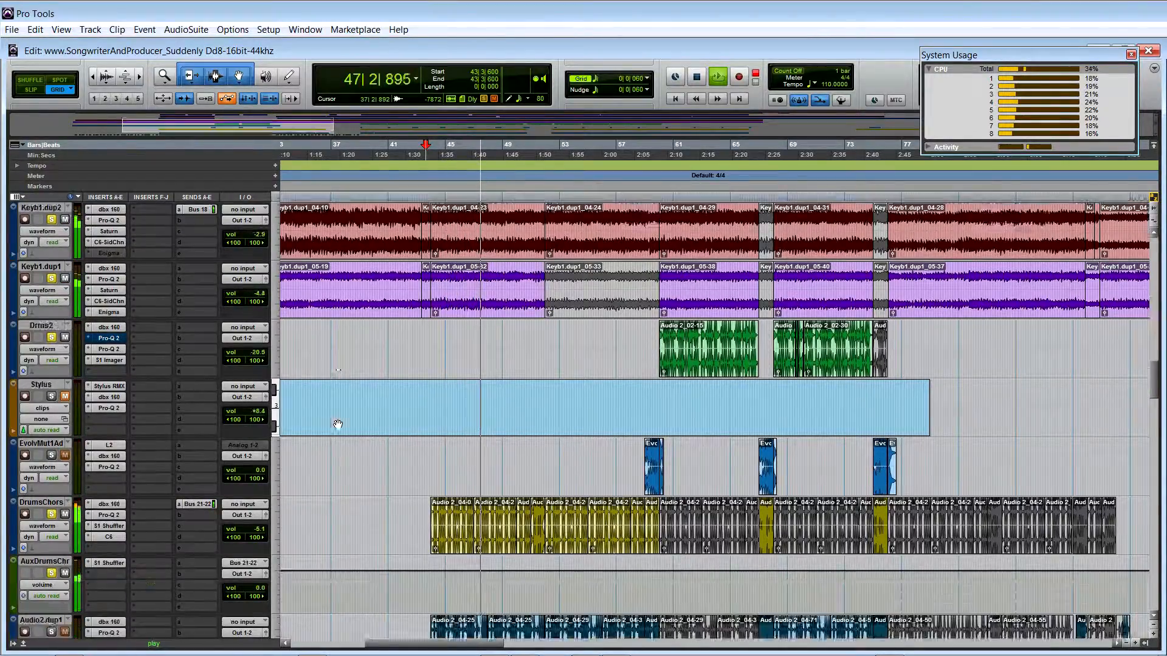
scroll(338, 424, "down", 4)
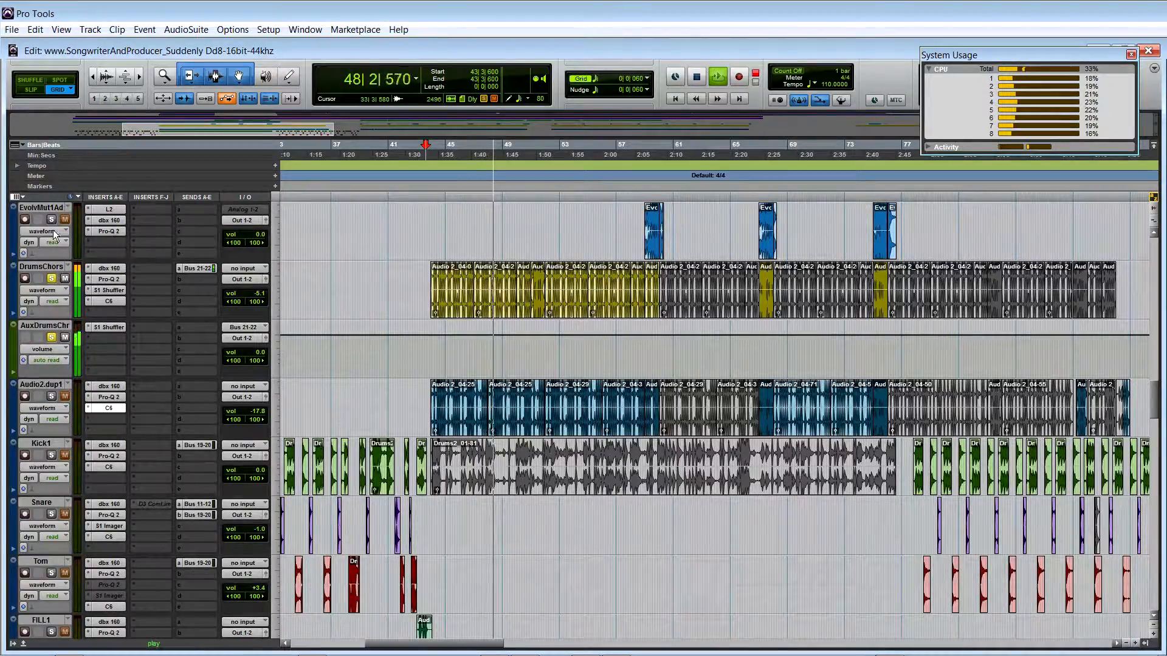
scroll(370, 399, "down", 6)
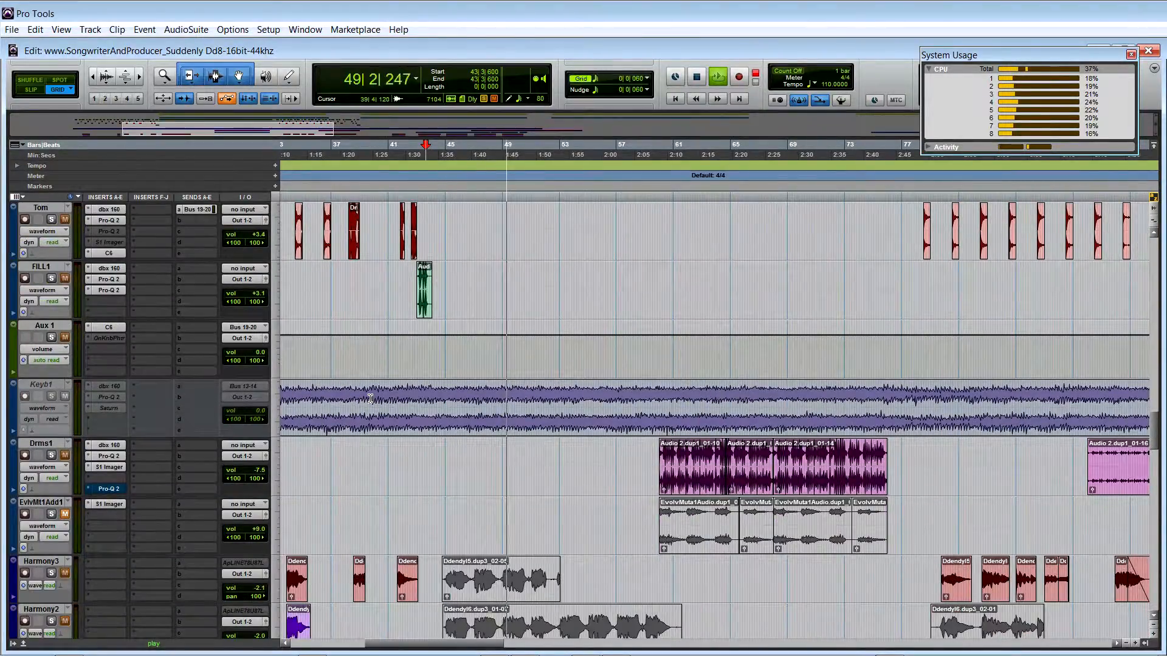
scroll(370, 398, "down", 7)
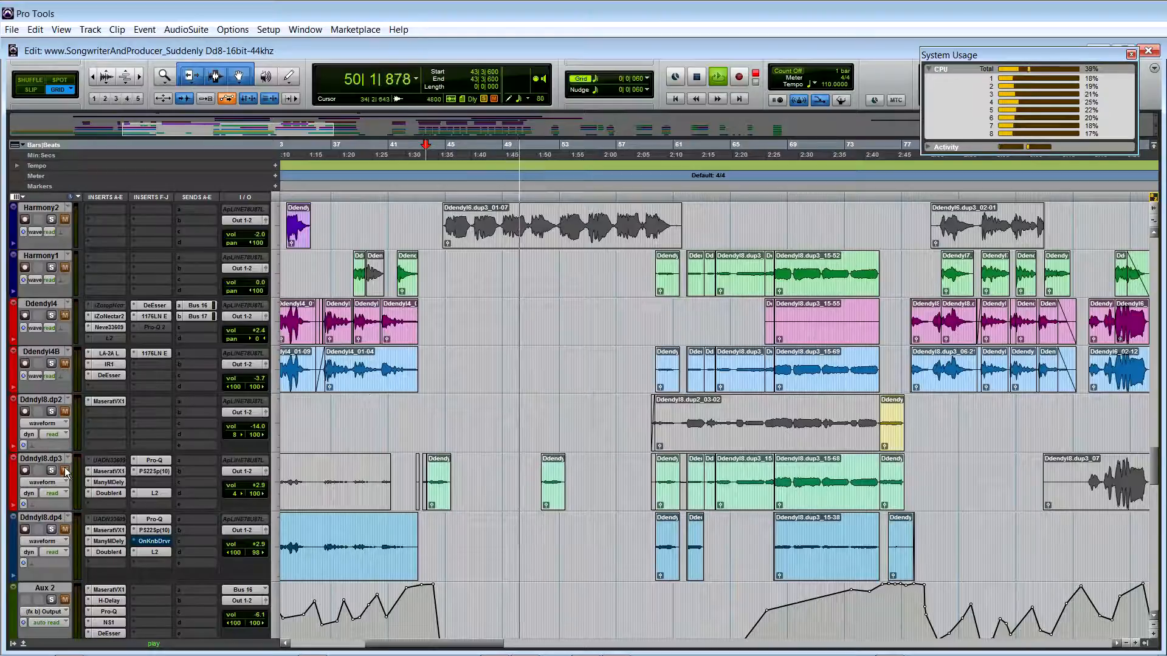
scroll(342, 418, "up", 7)
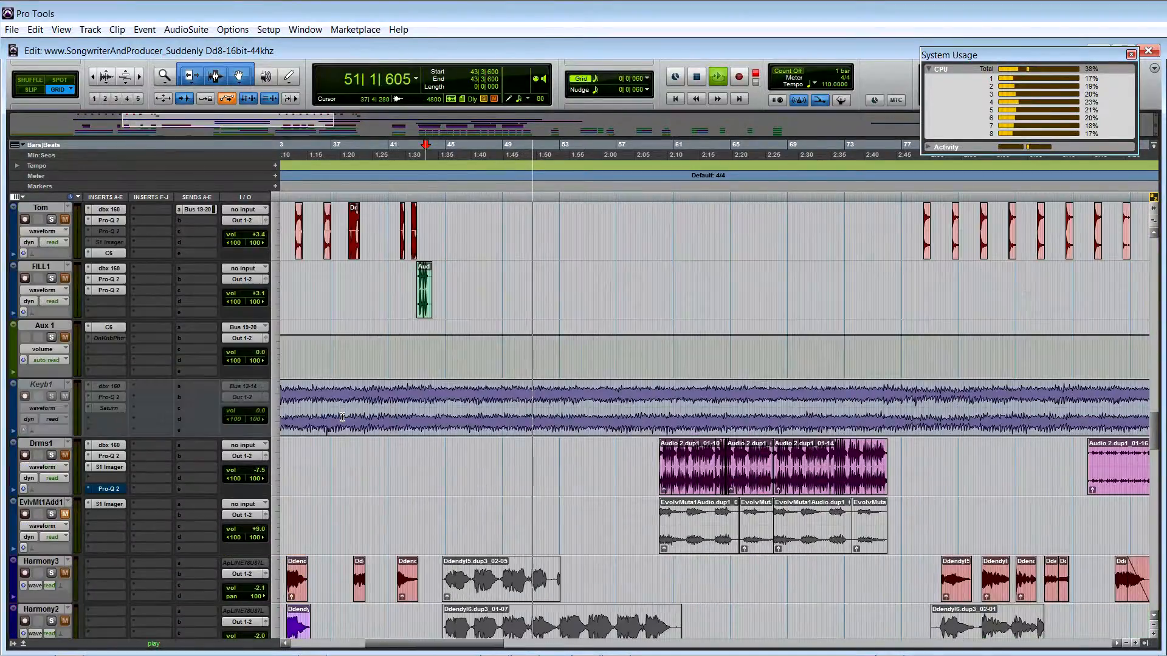
scroll(342, 417, "up", 10)
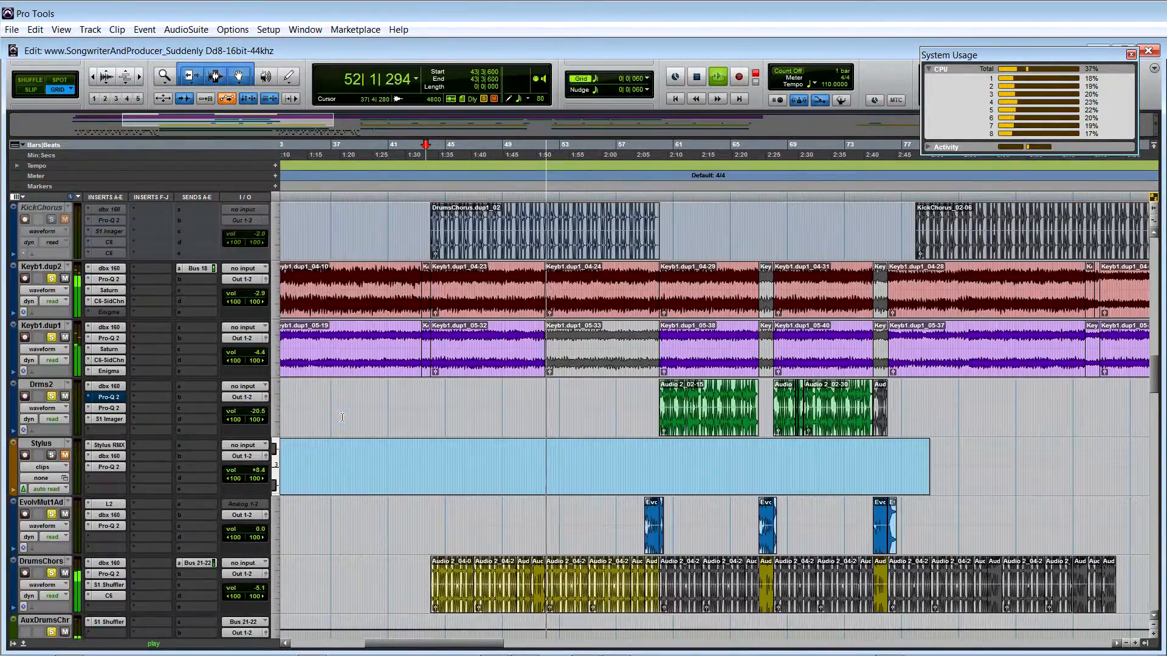
scroll(343, 417, "up", 5)
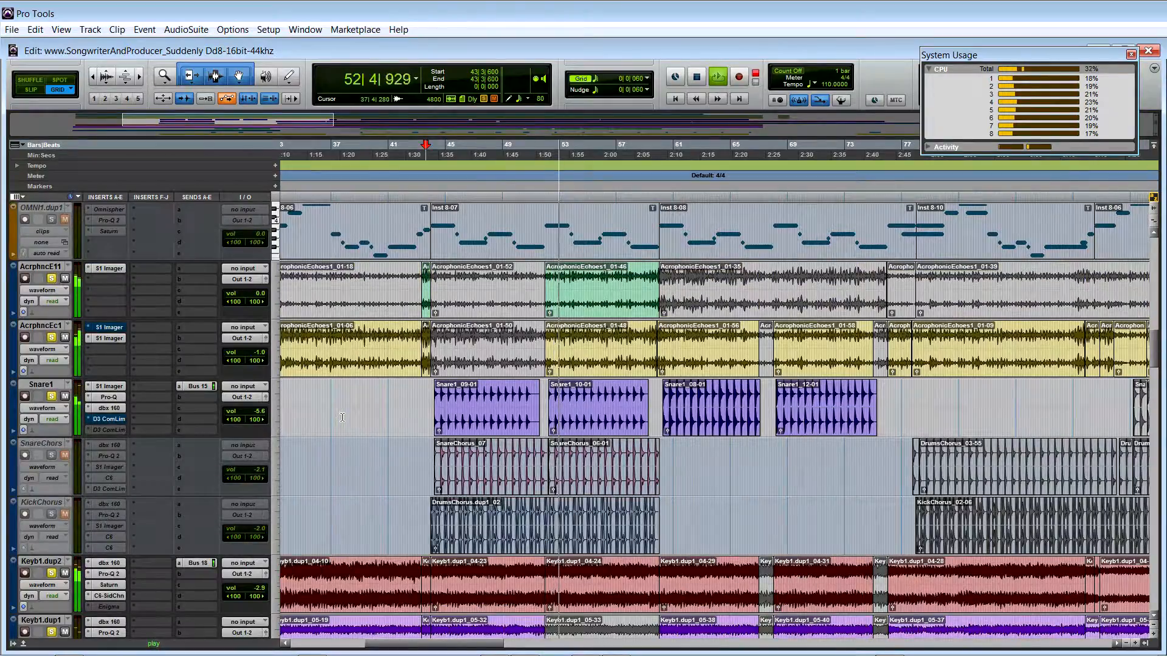
scroll(342, 417, "up", 10)
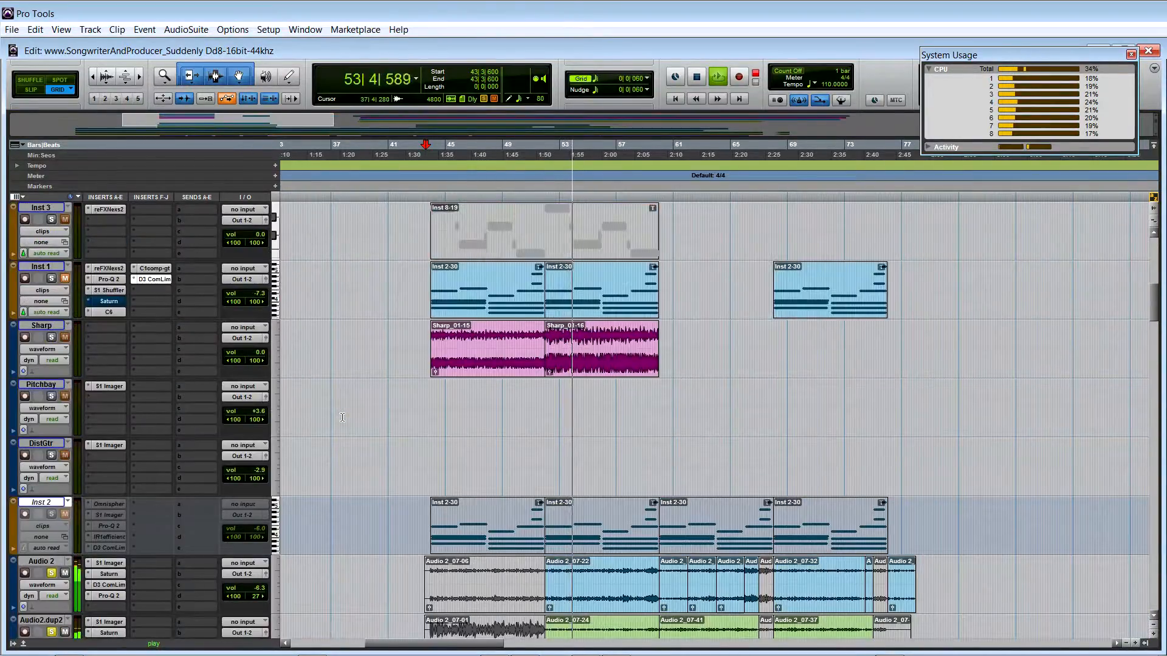
scroll(342, 418, "down", 1)
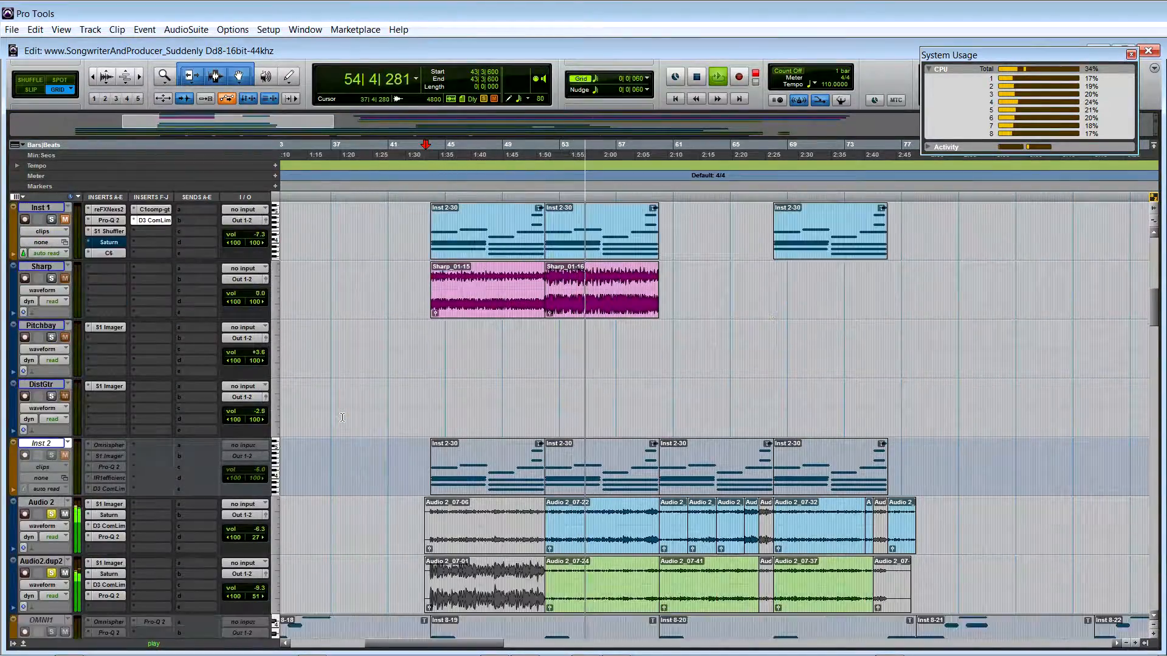
scroll(342, 418, "down", 4)
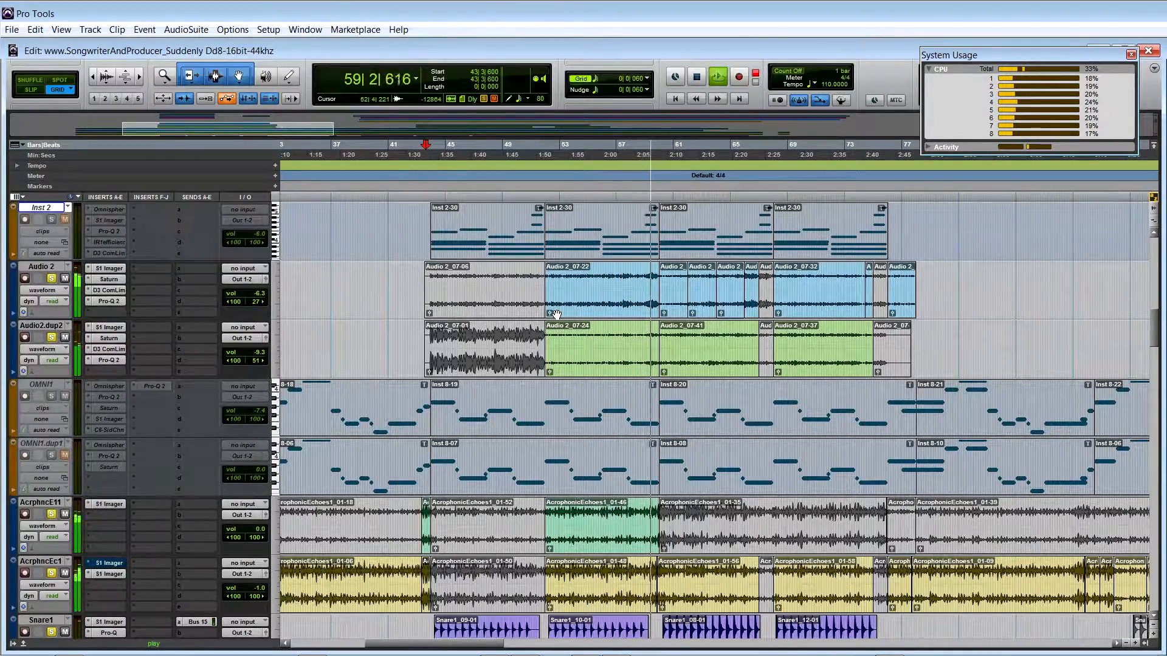
key("space")
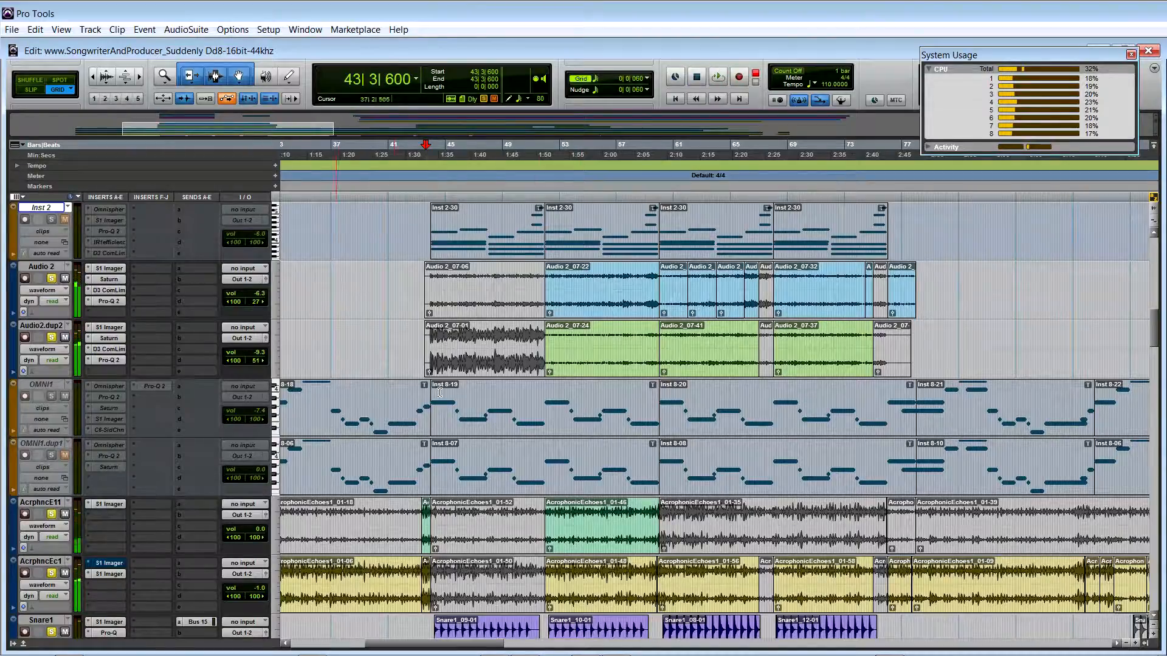
Audition the end of clip Audio 2_07-22 from 58|4|540 to 60|1|000, and place the edit cursor at 49|3|420 on Audio 2
left_click_drag(645, 275, 654, 277)
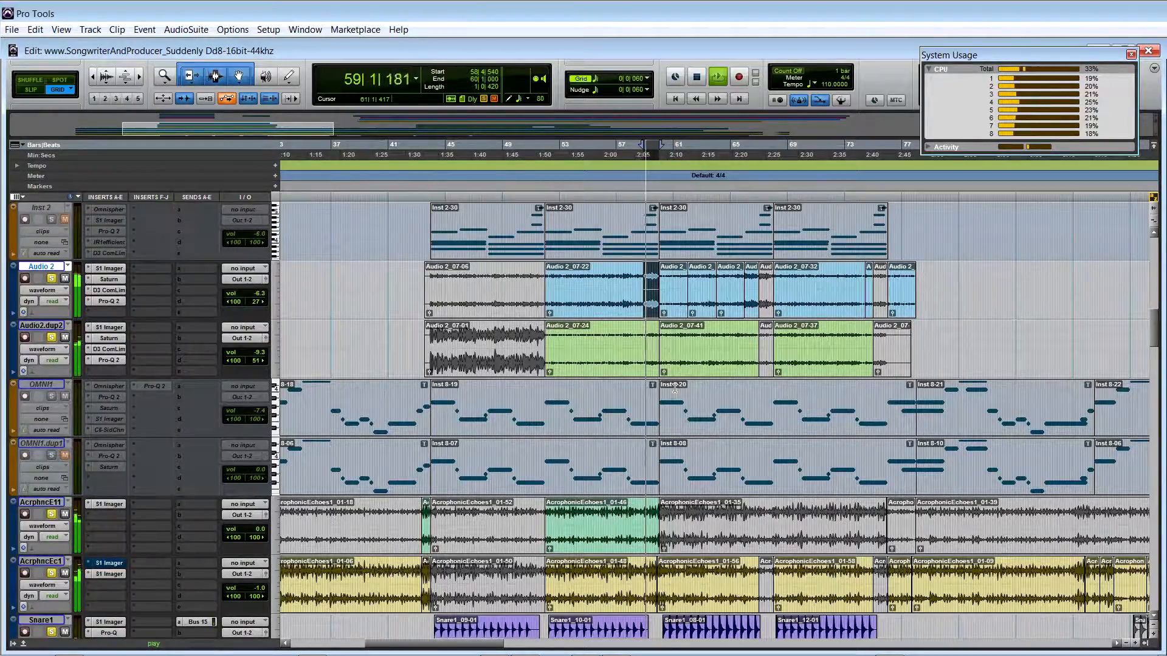
key("space")
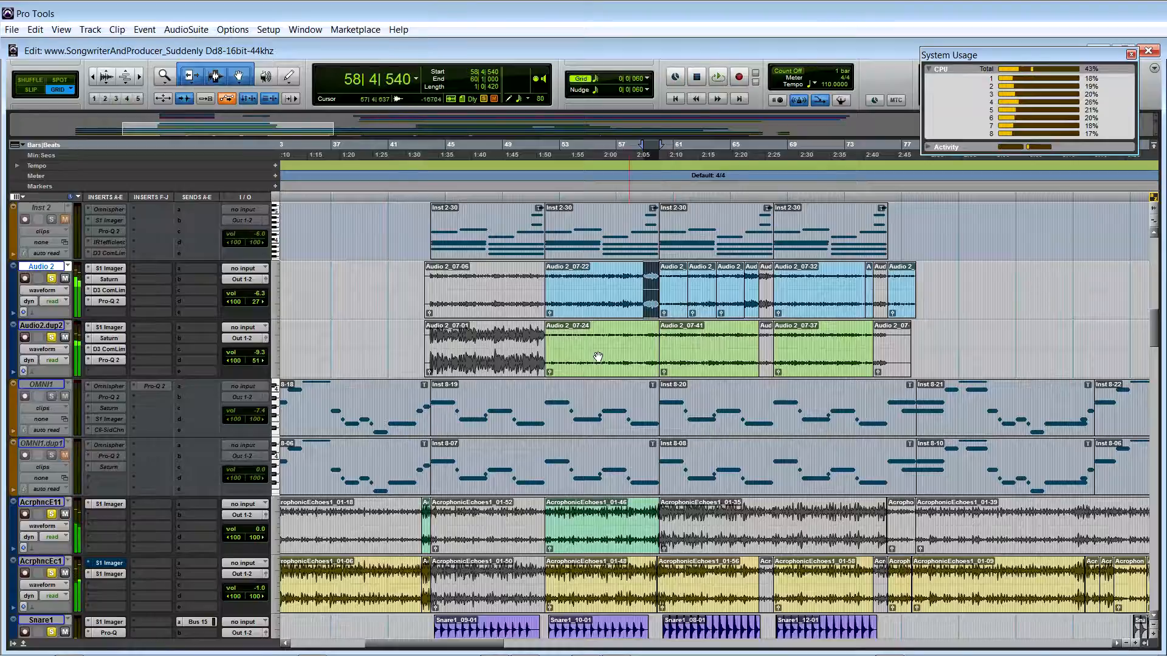
left_click(510, 276)
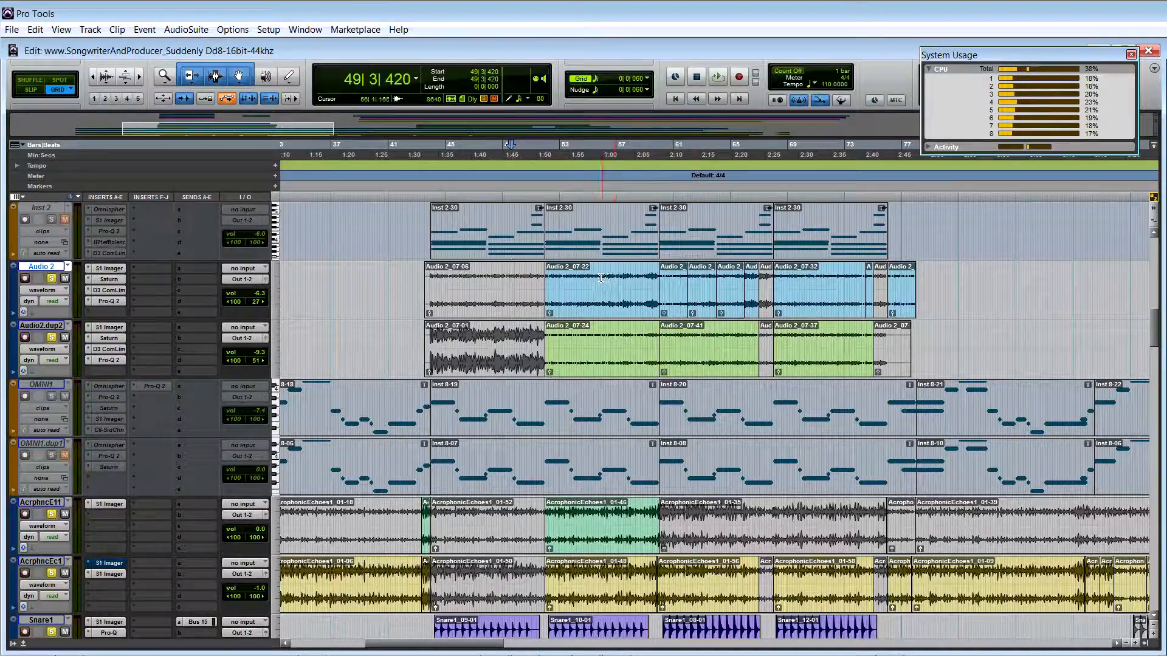
Mark the Audio 2 passage starting at 55|4|300, and select and audition the clip's closing swell from 58|4|240 to 60|1|000
left_click_drag(601, 278, 619, 279)
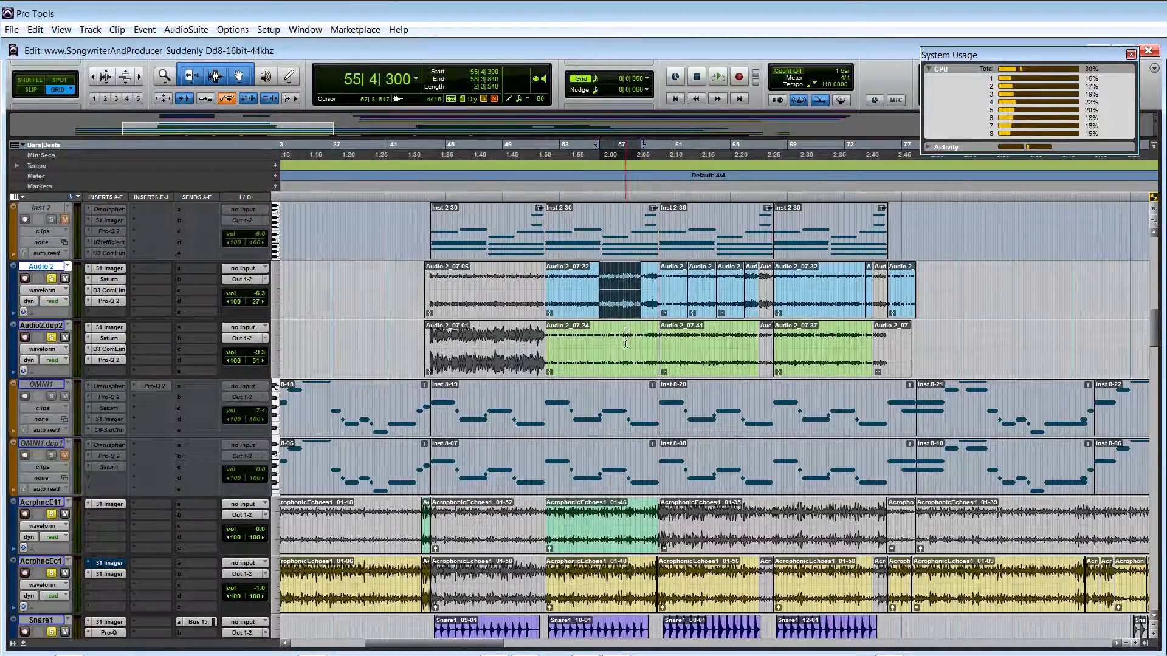
left_click(642, 275)
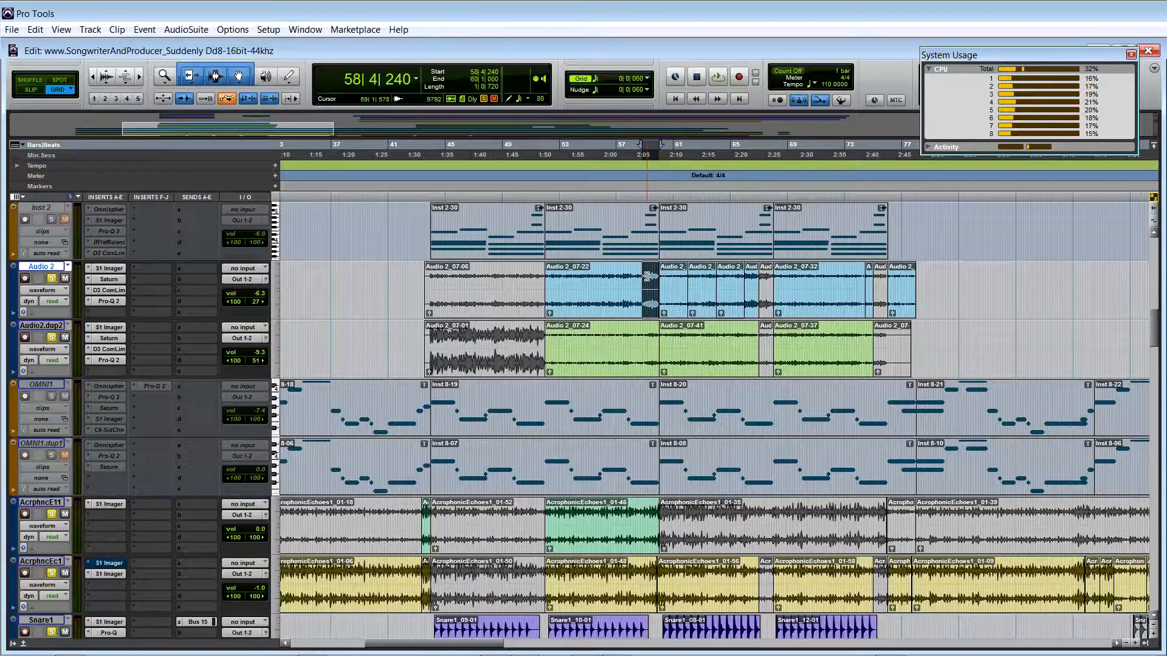
key("space")
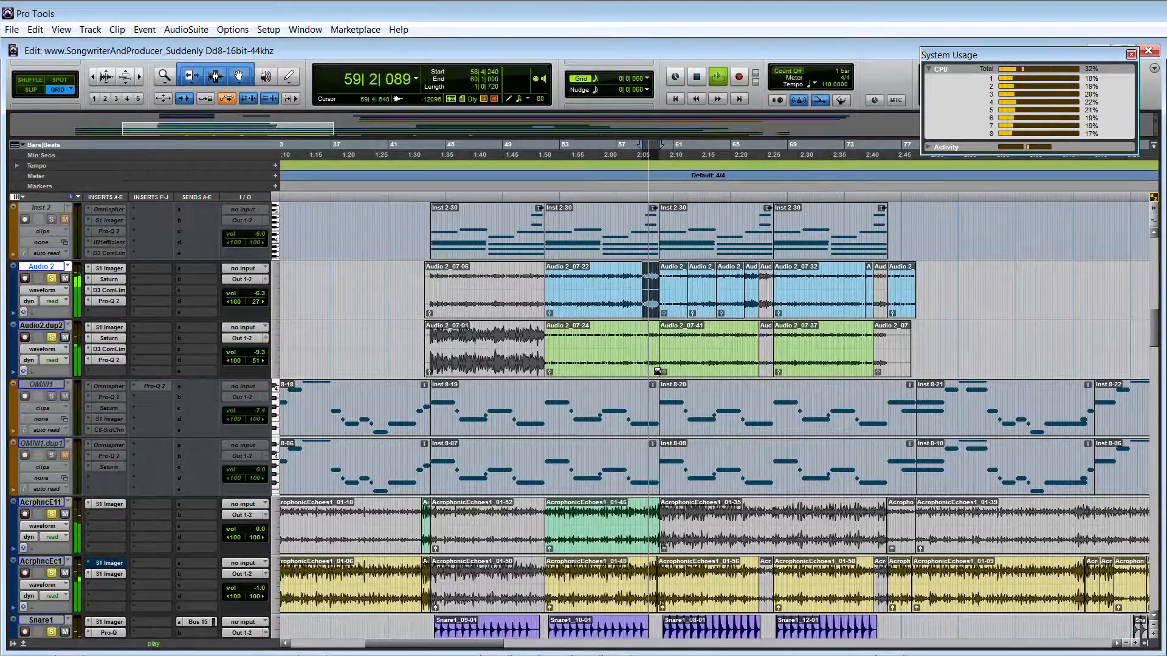
key("space")
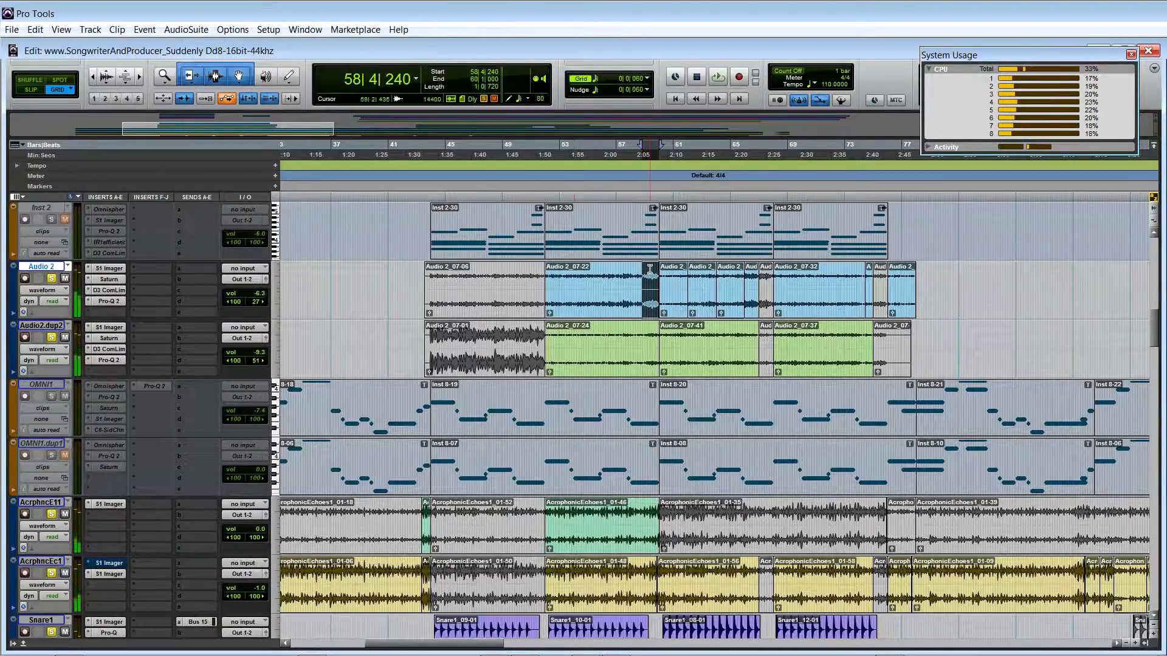
Inspect the S1 Imager, Saturn and Pro-Q 2 inserts on the Audio 2 track, closing each plug-in window
left_click(111, 267)
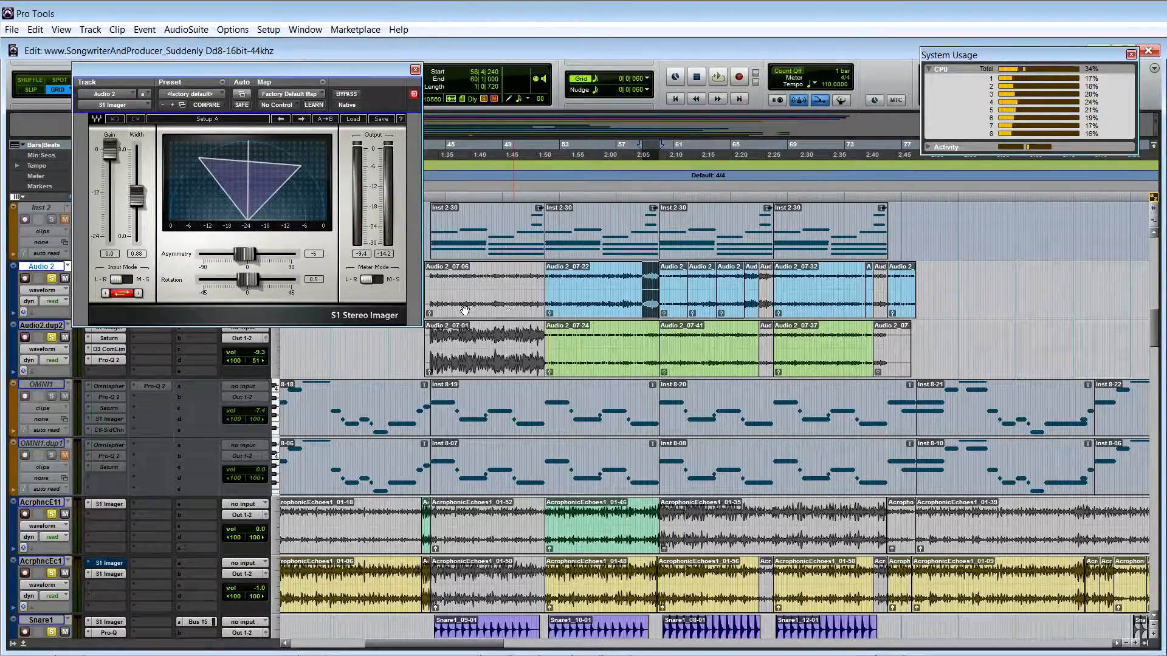
left_click(414, 70)
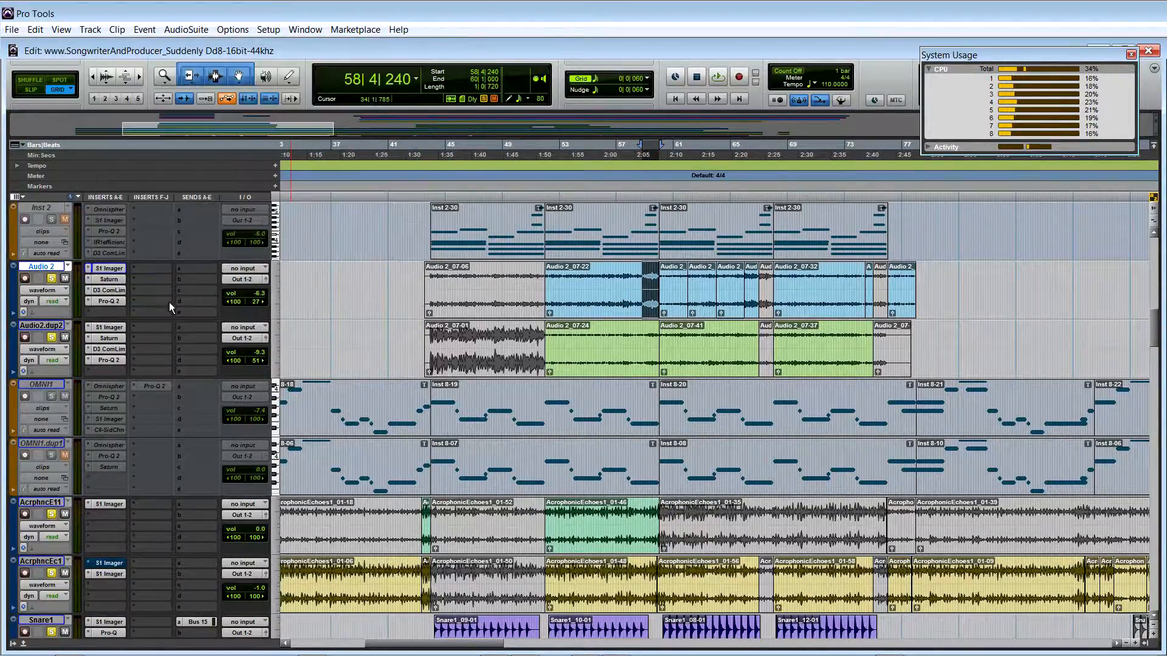
left_click(108, 278)
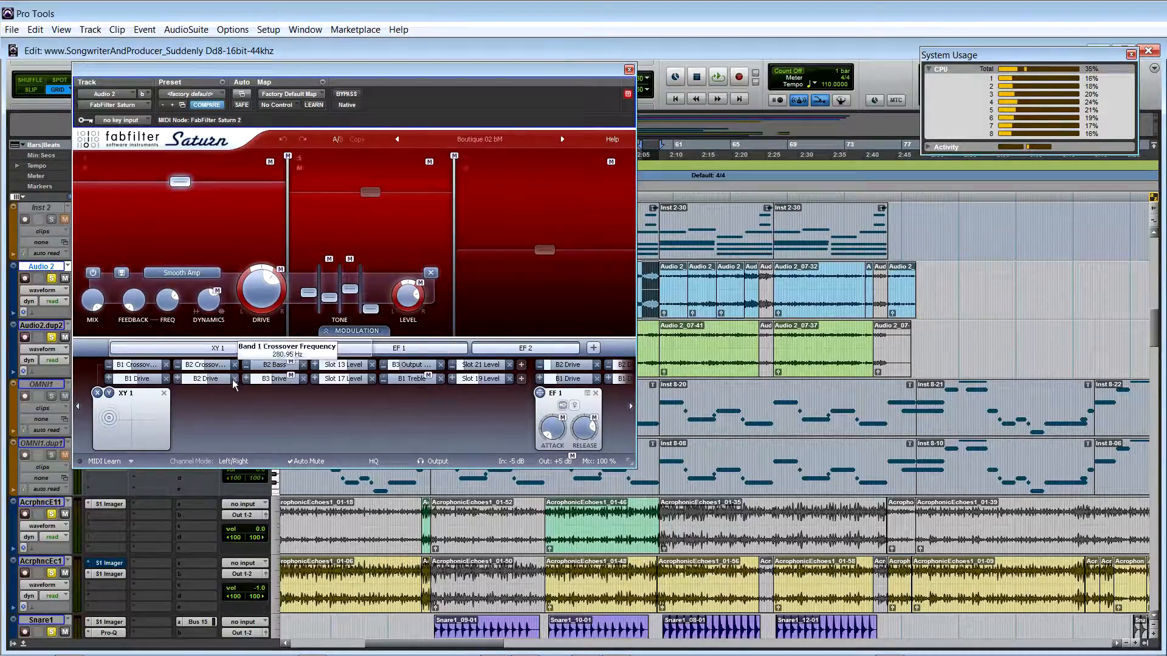
left_click(628, 70)
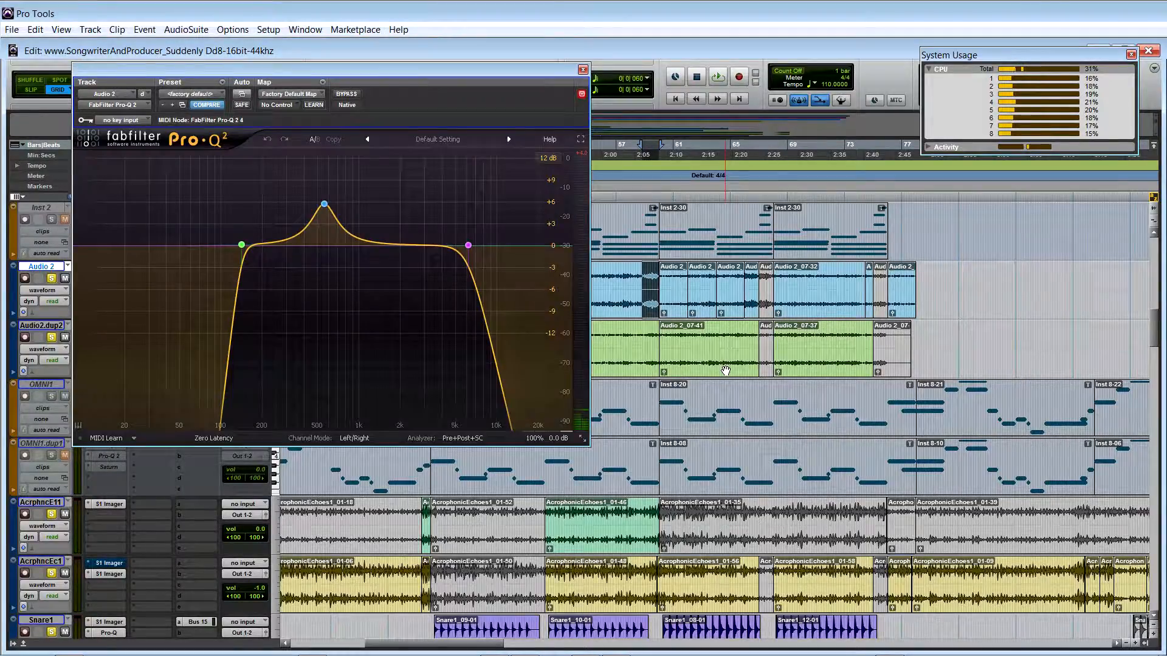
left_click(581, 71)
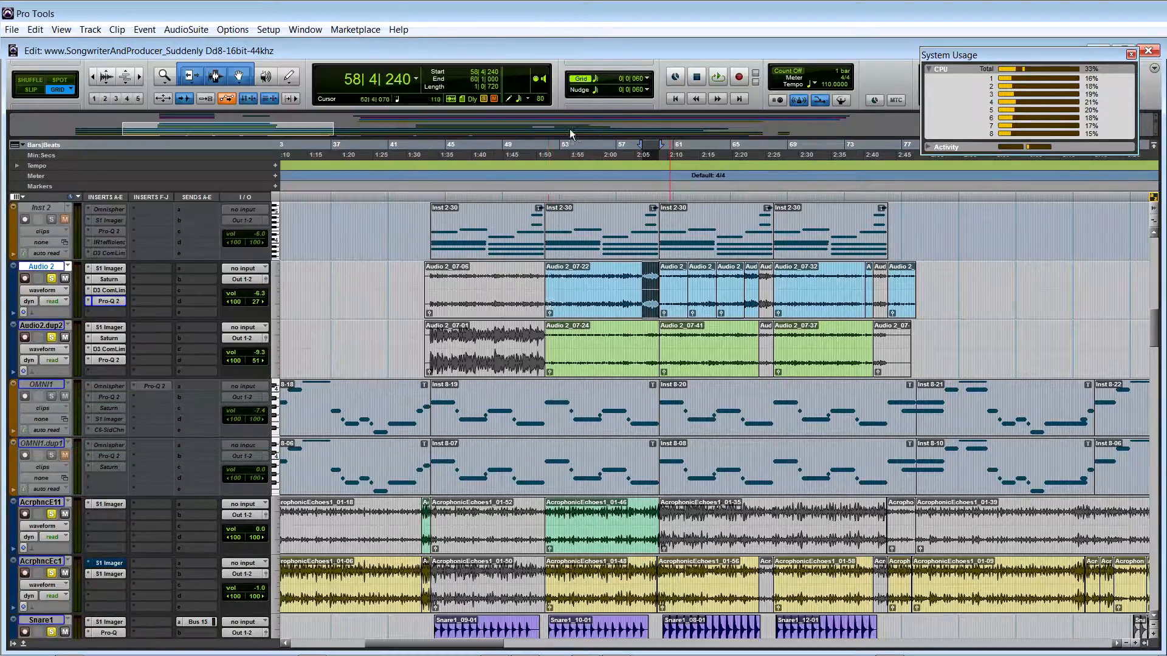
Inspect the Saturn and Pro-Q 2 inserts on Audio2.dup2, compare both Audio 2 tracks' Pro-Q 2 curves side by side, and close the plug-in windows
left_click(108, 327)
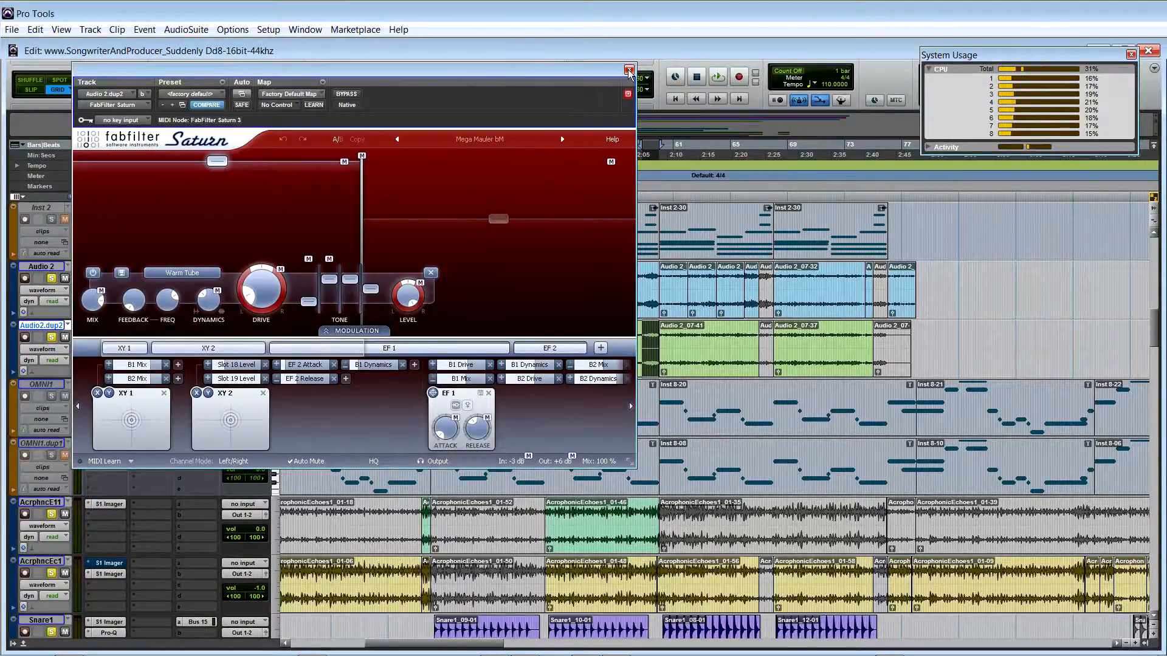
left_click(629, 71)
left_click(108, 349)
left_click(104, 361)
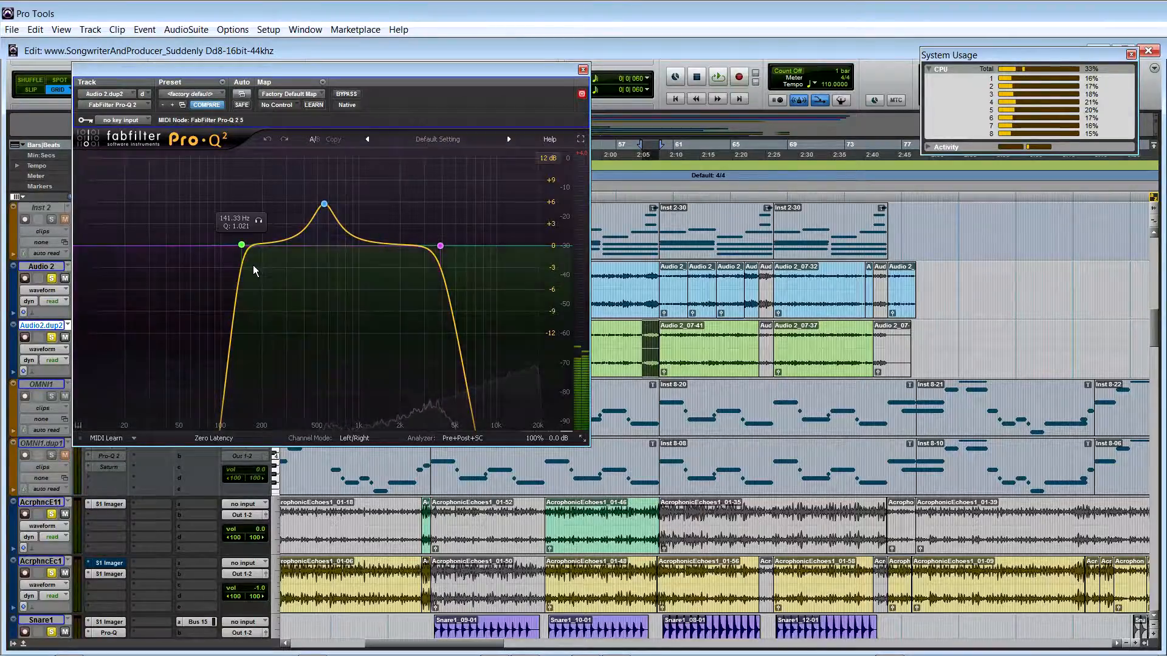
left_click_drag(347, 70, 634, 60)
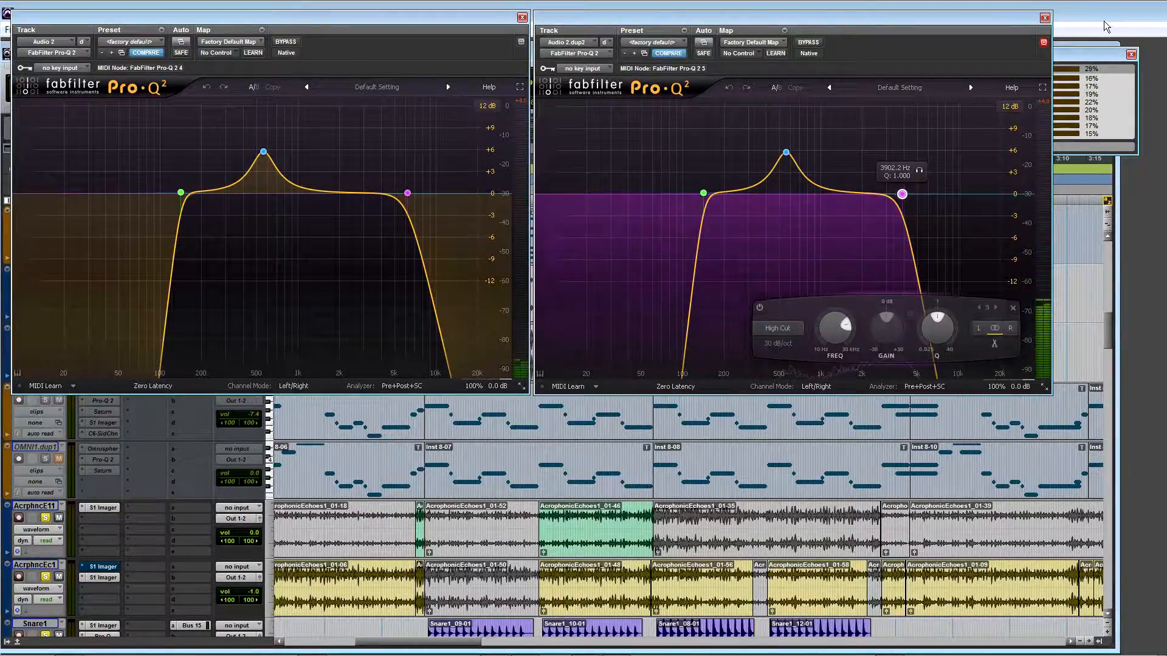
left_click(1044, 17)
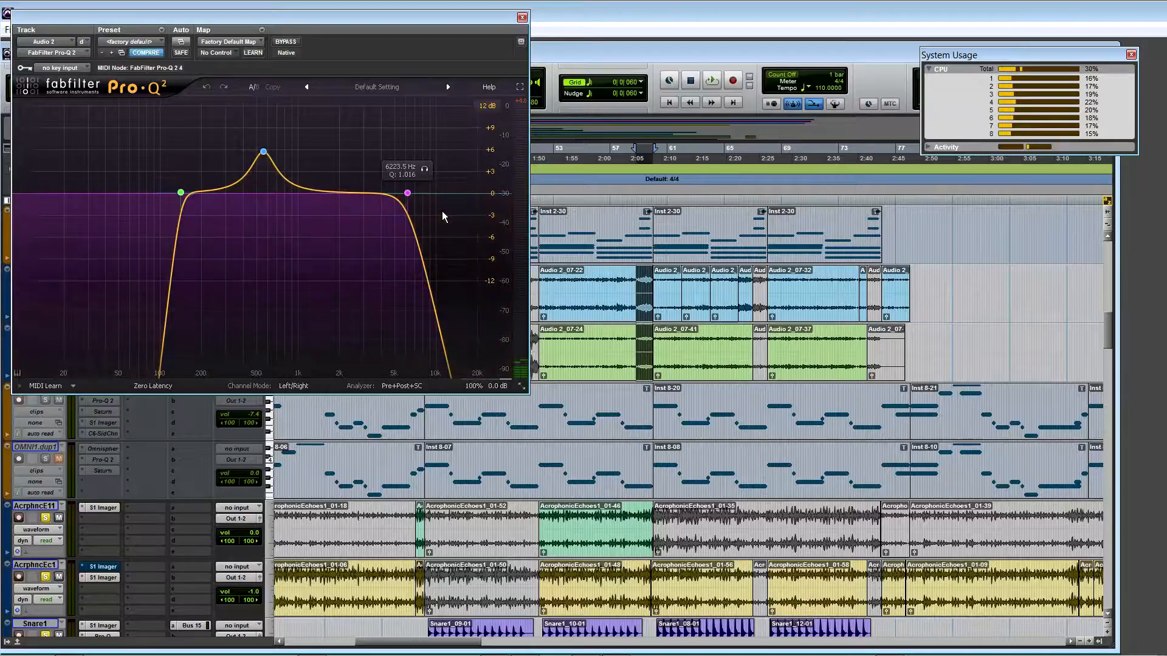
left_click(521, 18)
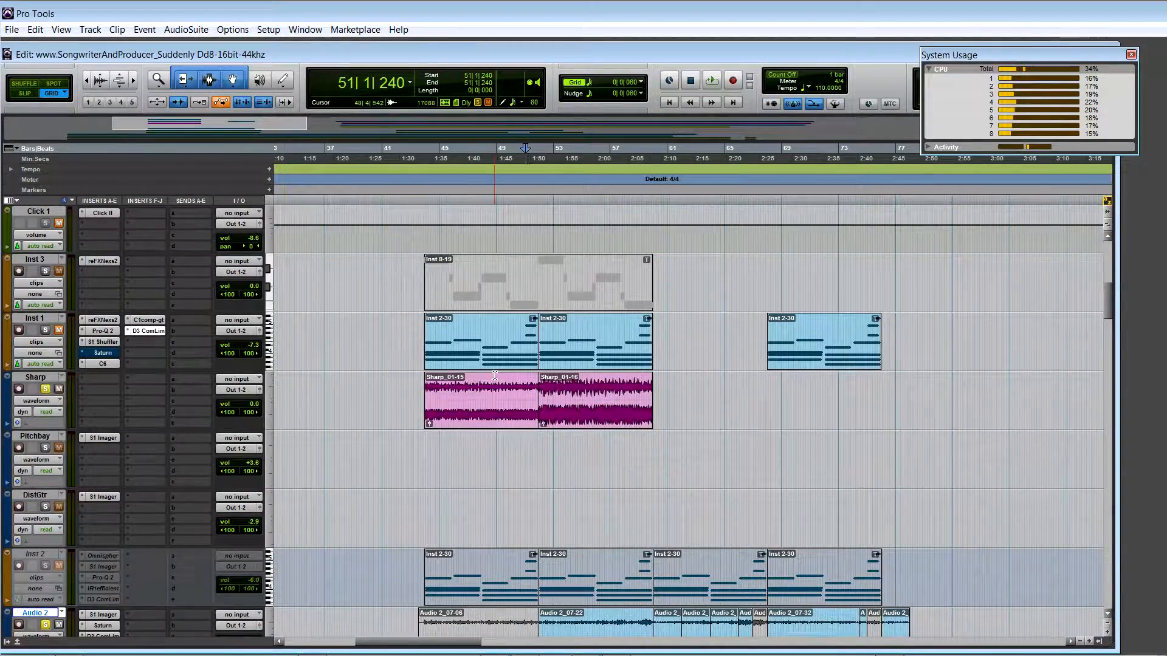
Turn off solo on the Audio 2, AcrphncE, Snare1, Keyb1 and Drms2 layers, leaving the Sharp track soloed
scroll(107, 528, "down", 2)
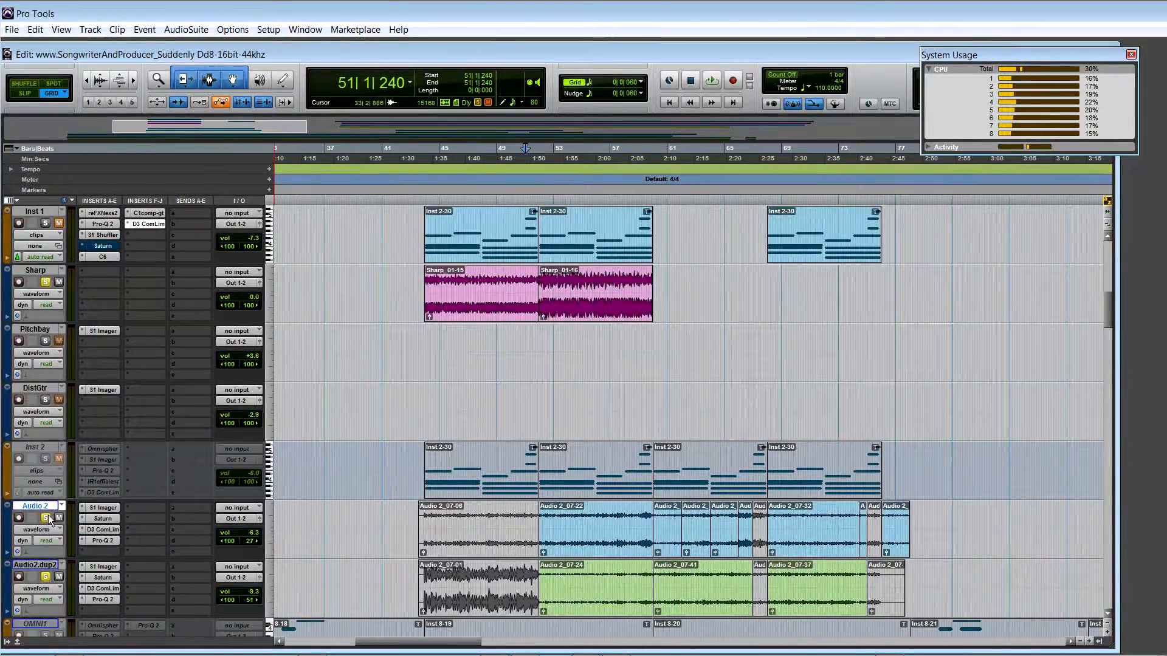
scroll(57, 577, "down", 6)
left_click(45, 400)
left_click(46, 459)
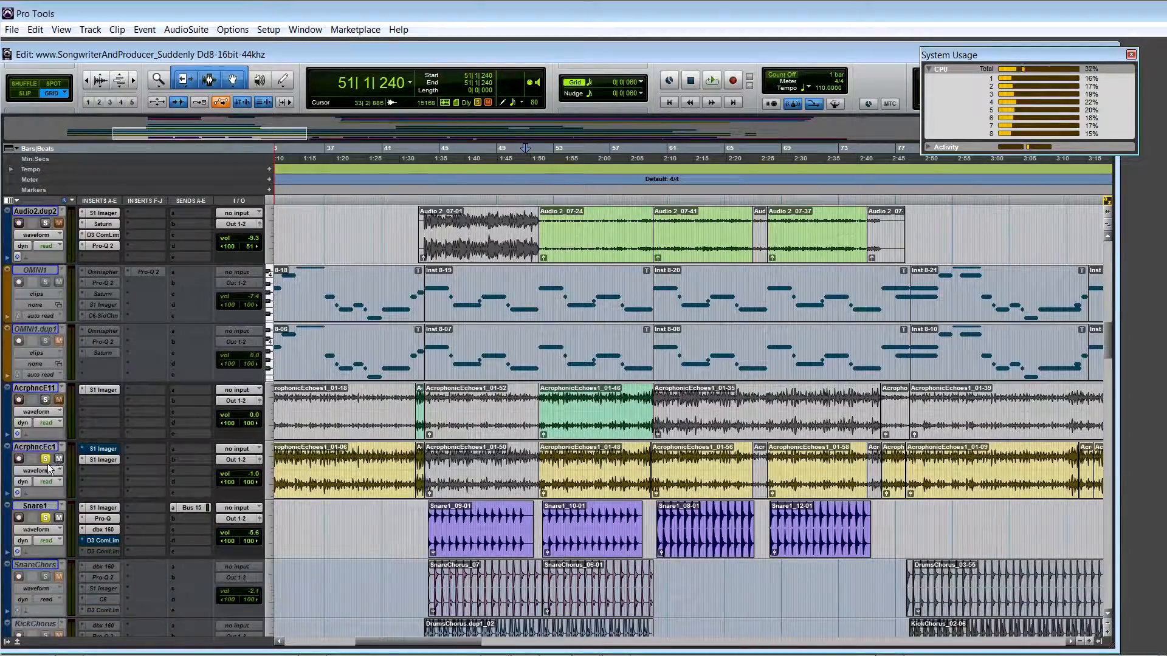
scroll(48, 524, "down", 5)
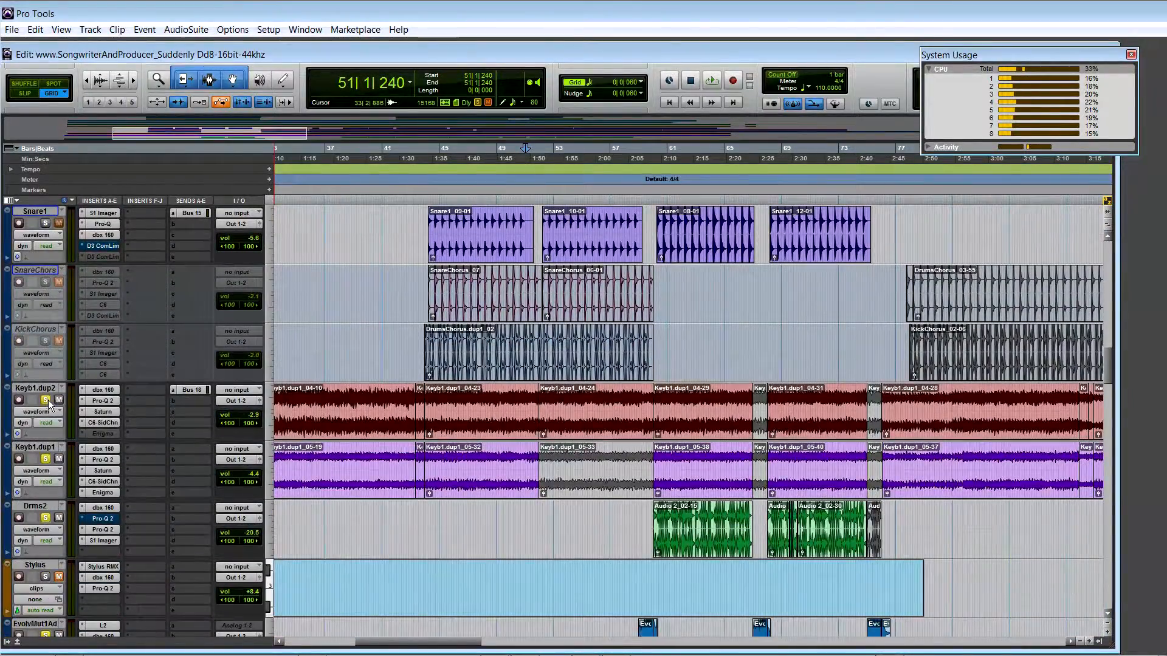
scroll(48, 405, "down", 3)
left_click(46, 577)
Audition the soloed Sharp track from 43|4|480 through its two clips, and stop playback
left_click(423, 364)
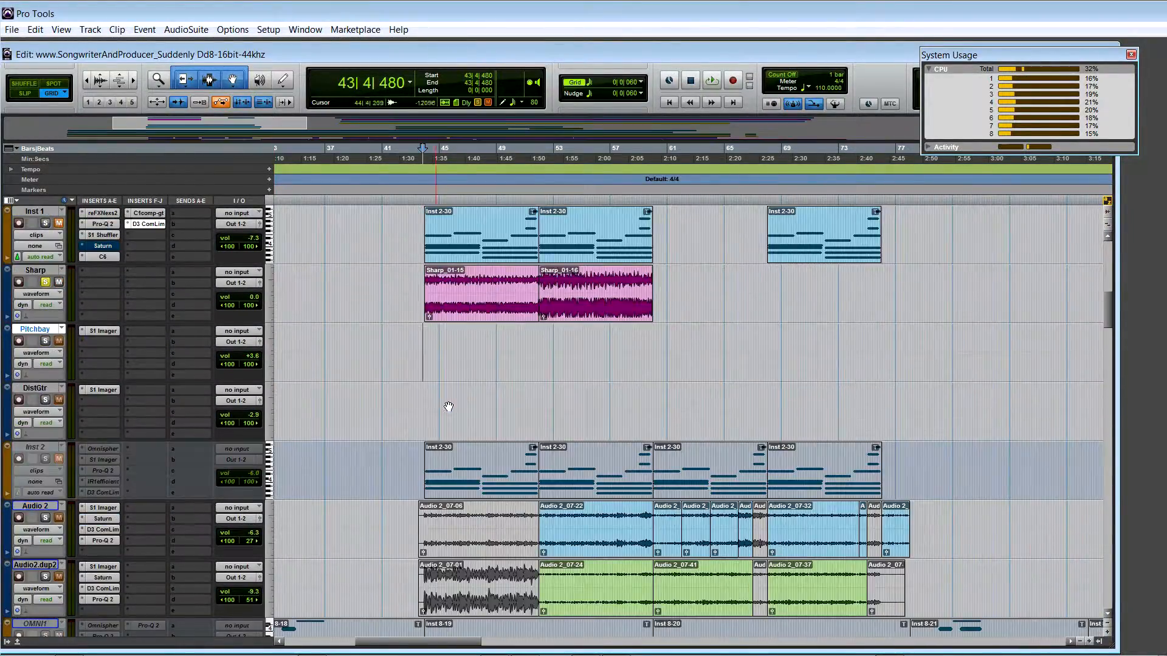
scroll(446, 410, "up", 4)
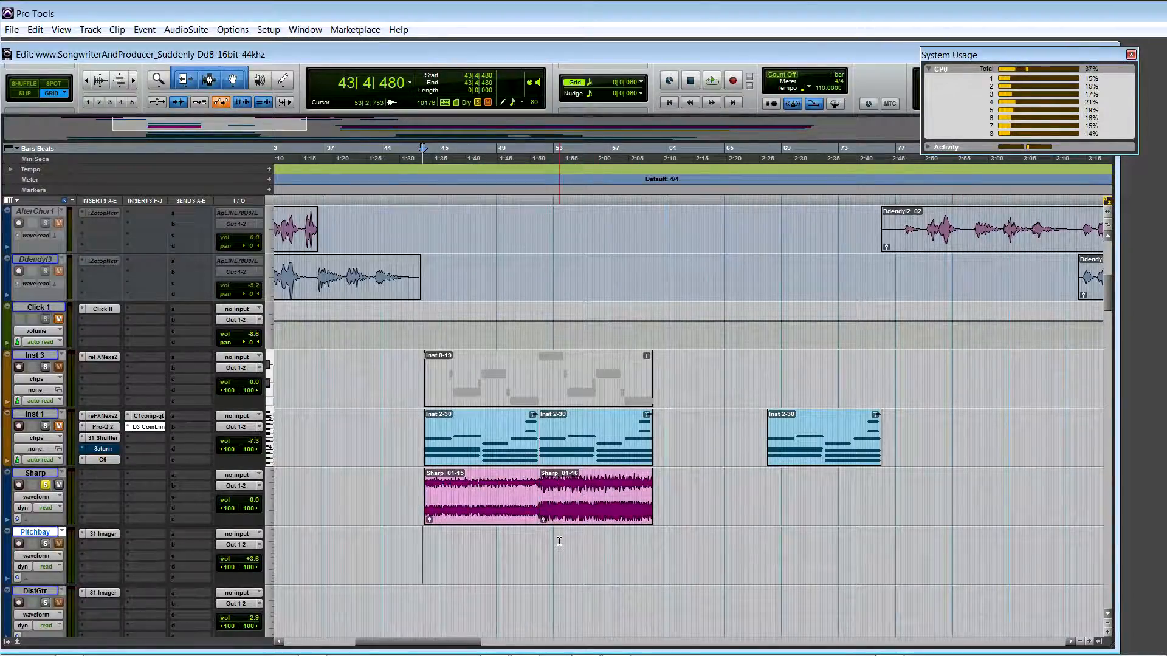
scroll(559, 541, "down", 1)
key("space")
scroll(559, 541, "down", 2)
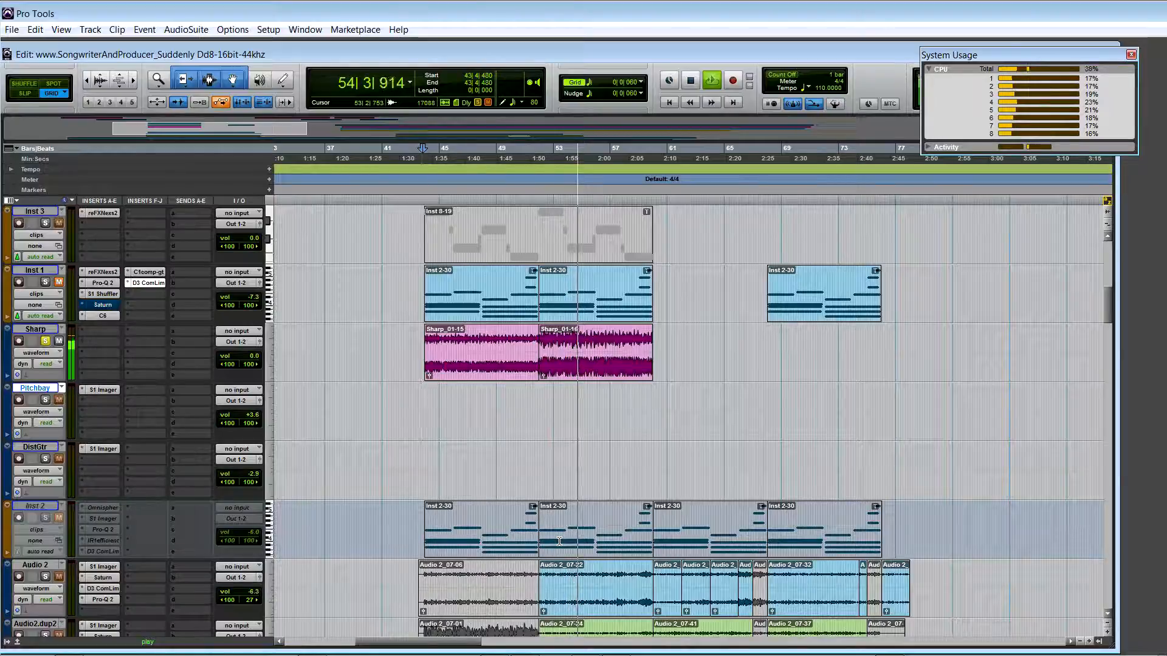
key("space")
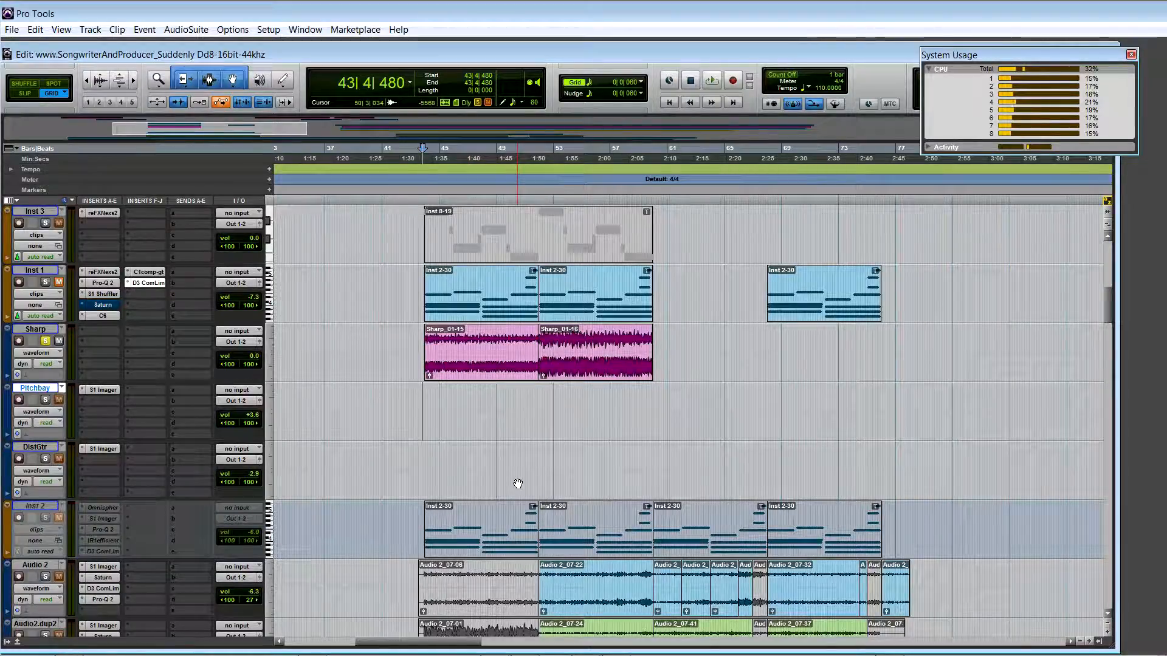
Examine the Sharp waveform up close at the clip's start near 44|1|000 and around 46|2|420
key("t")
key("t")
key("t")
key("t")
key("t")
key("t")
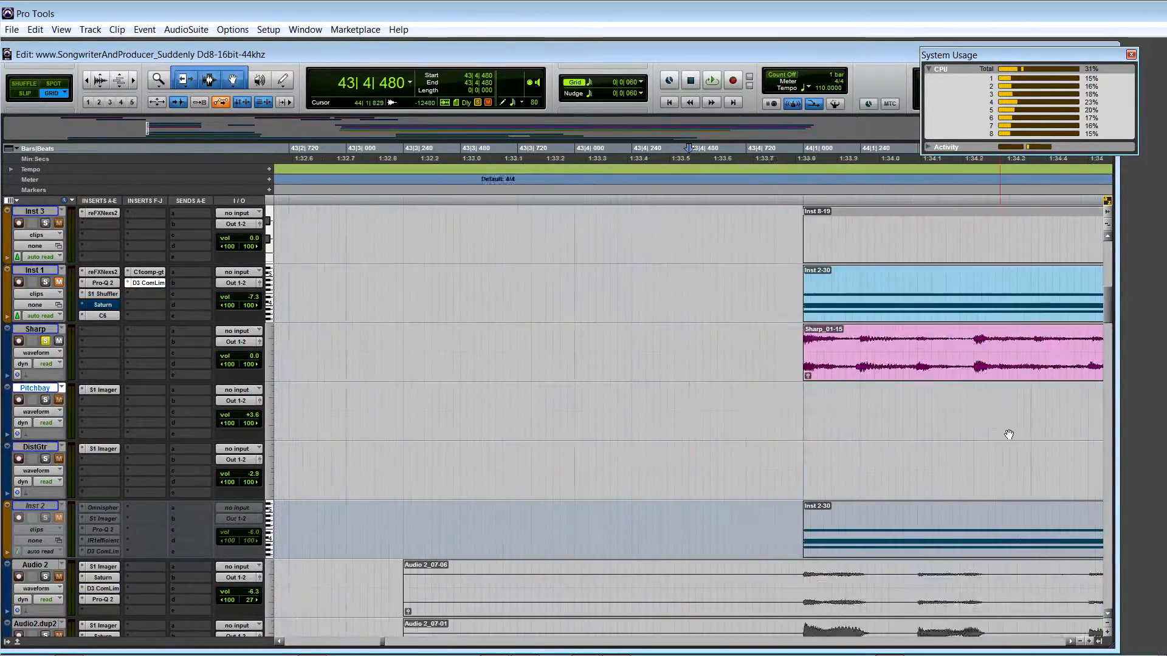
key("r")
key("r")
key("r")
key("t")
key("t")
key("t")
key("t")
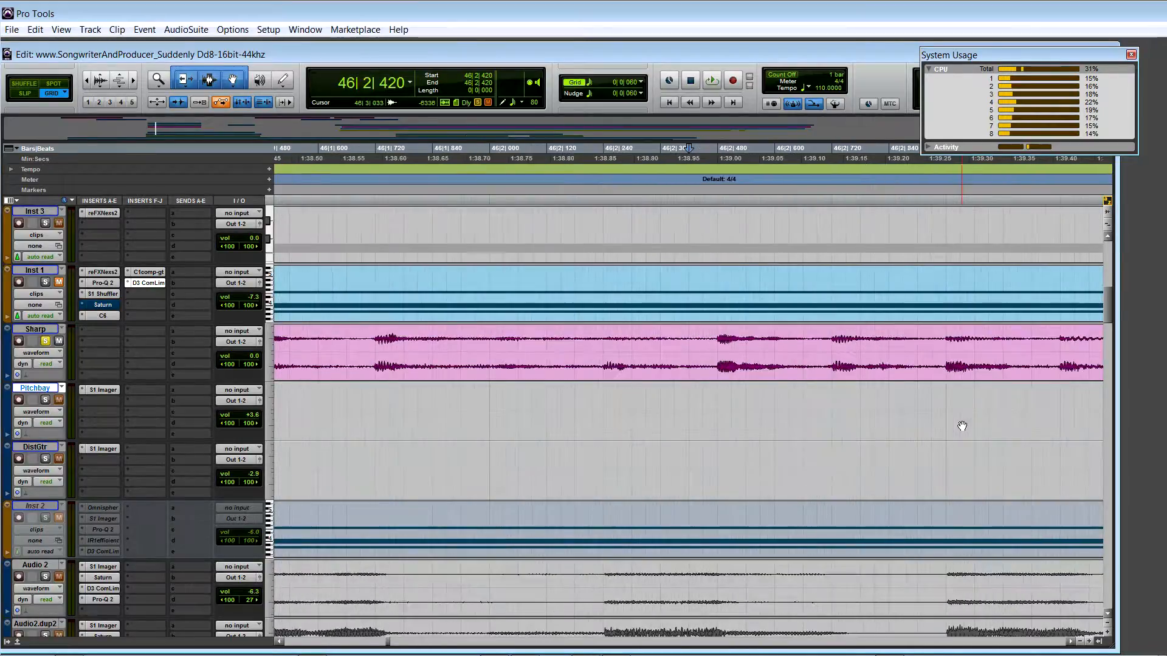
key("r")
key("r")
key("r")
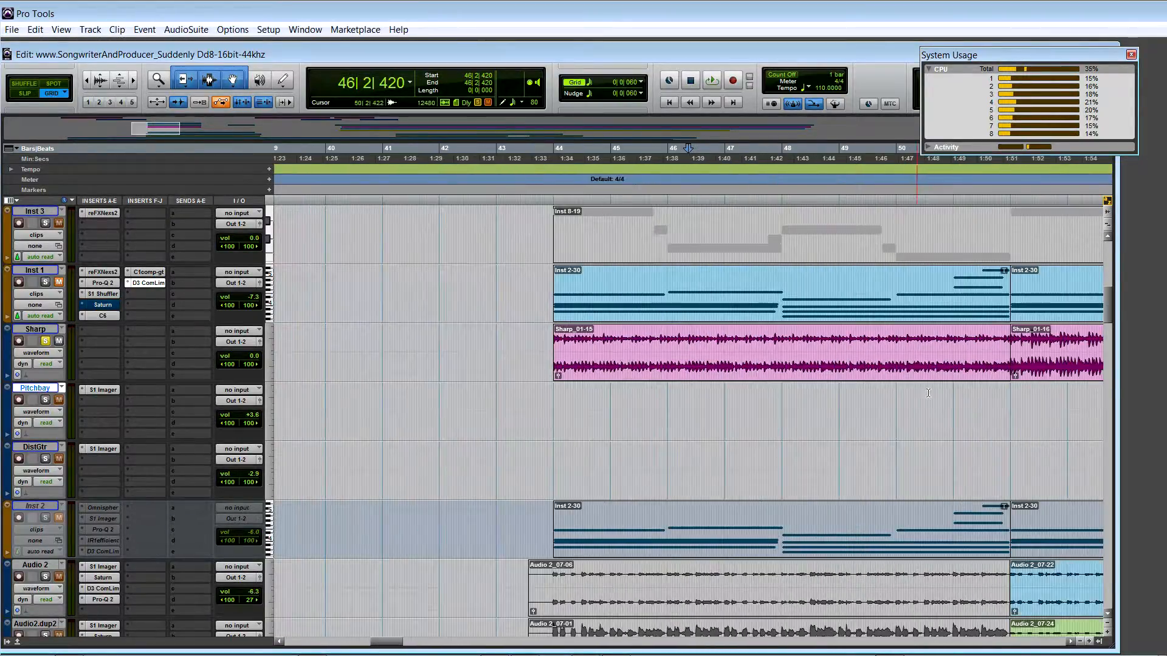
Examine the Sharp waveform's transients in bar 50, around 50|4|060 and 50|1|480
left_click(939, 426)
key("t")
key("t")
key("t")
key("t")
key("t")
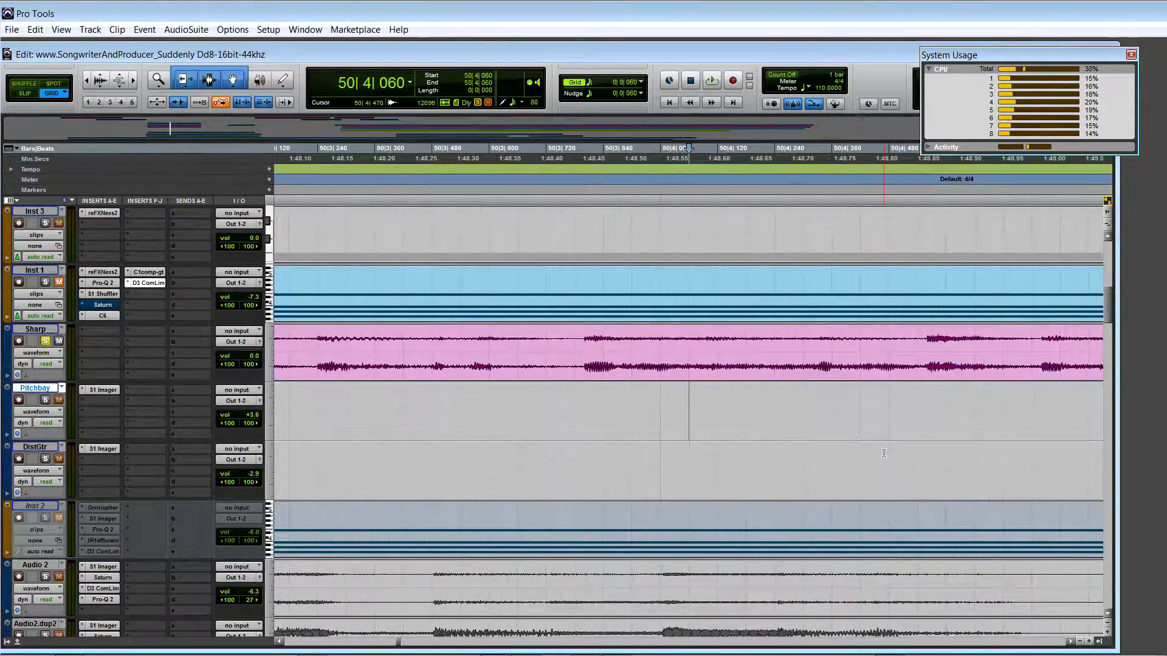
key("r")
key("r")
key("r")
left_click(543, 429)
key("t")
key("t")
key("t")
key("t")
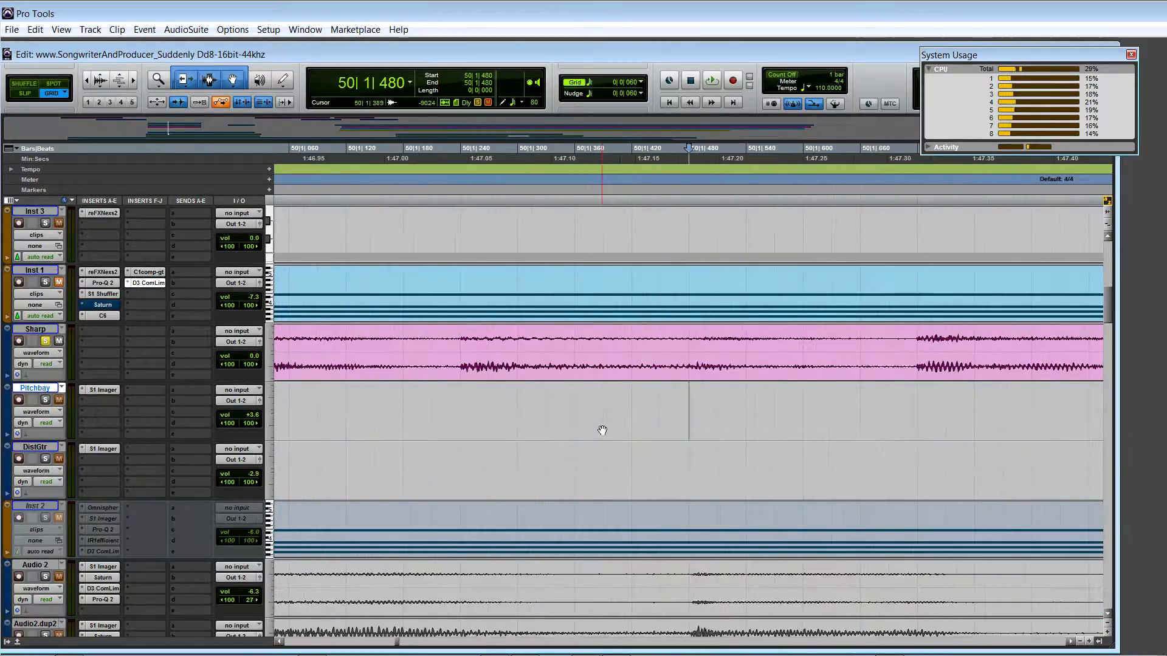
key("r")
key("r")
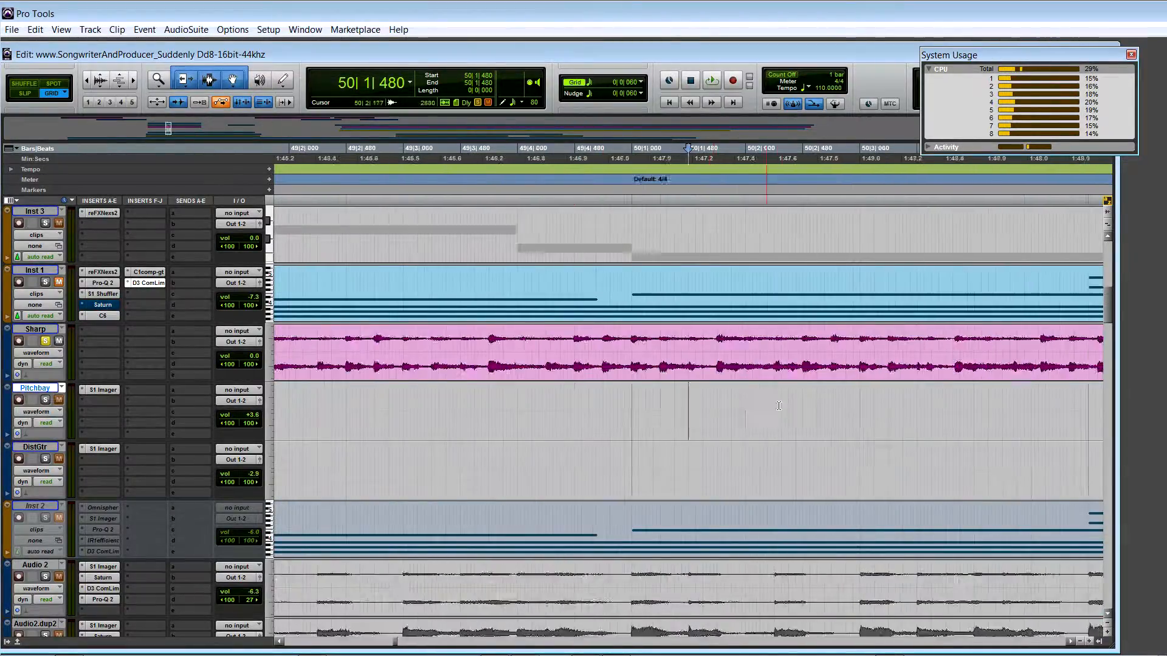
Check the Sharp waveform's hits against the grid around 50|3|420, 51|1|120 and 50|4|480
left_click(790, 413)
key("t")
key("r")
key("r")
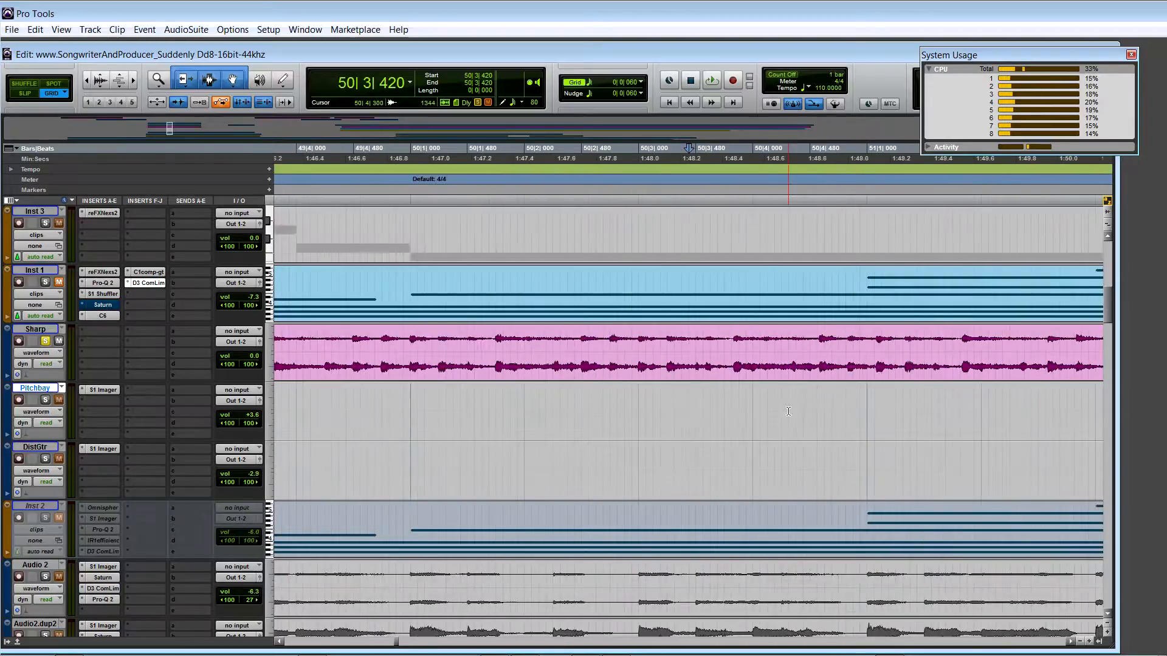
left_click(879, 401)
key("t")
key("t")
key("t")
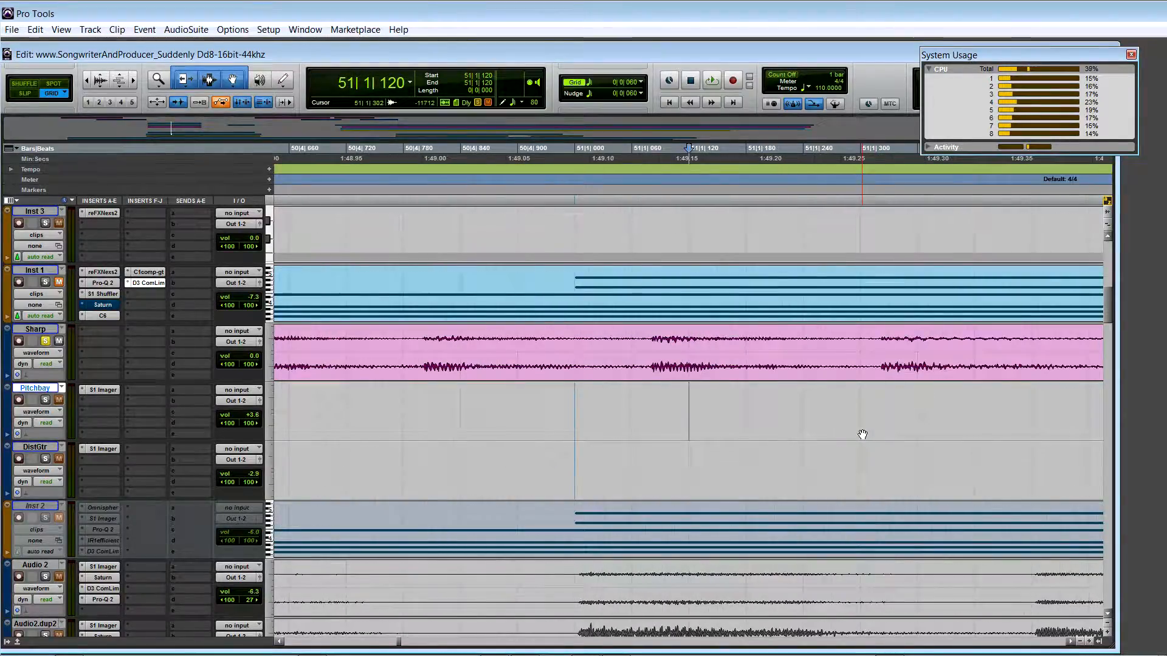
key("r")
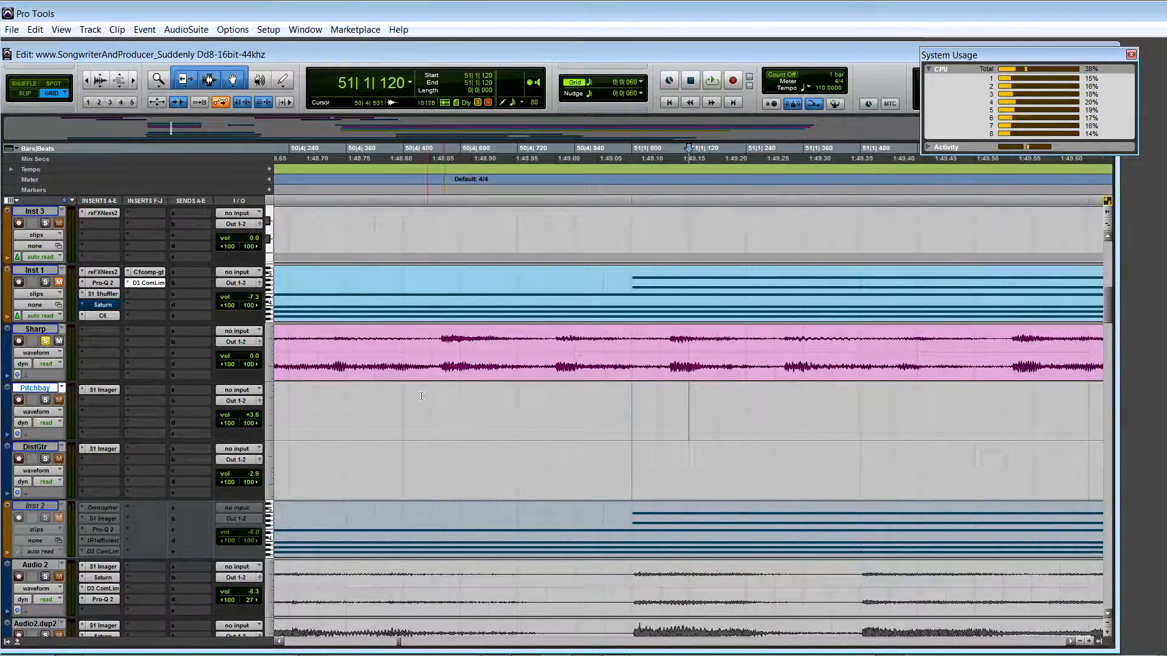
key("r")
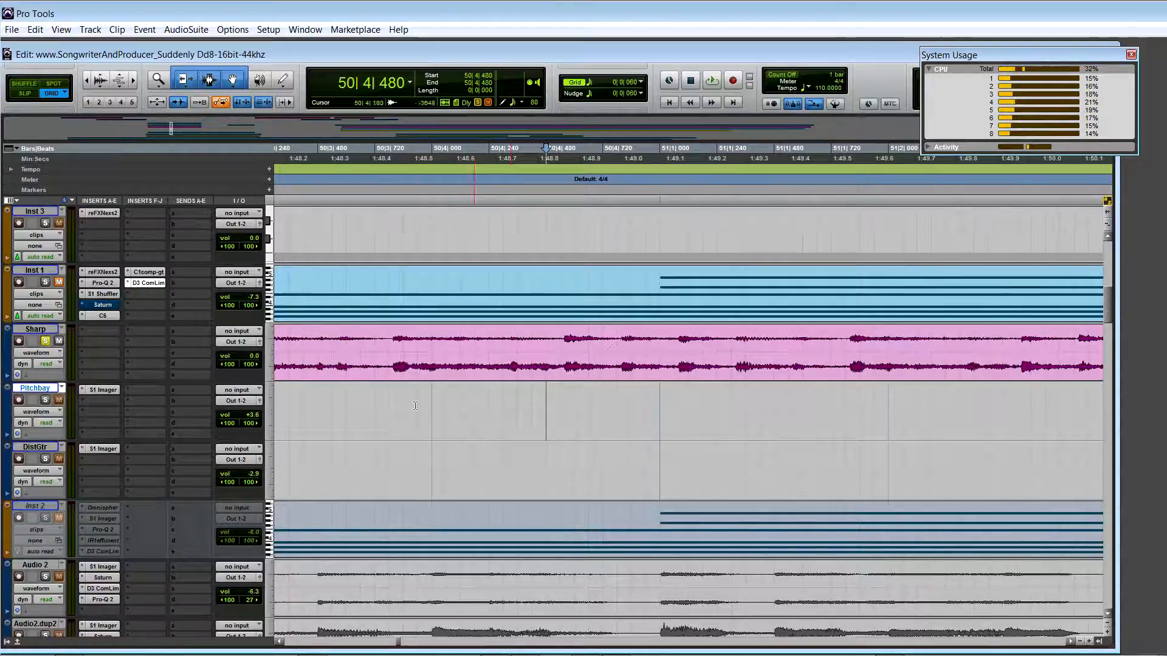
Locate the transient just before 50|4|000 on the Sharp track and split the clip at 50|3|780
key("r")
key("t")
key("t")
key("t")
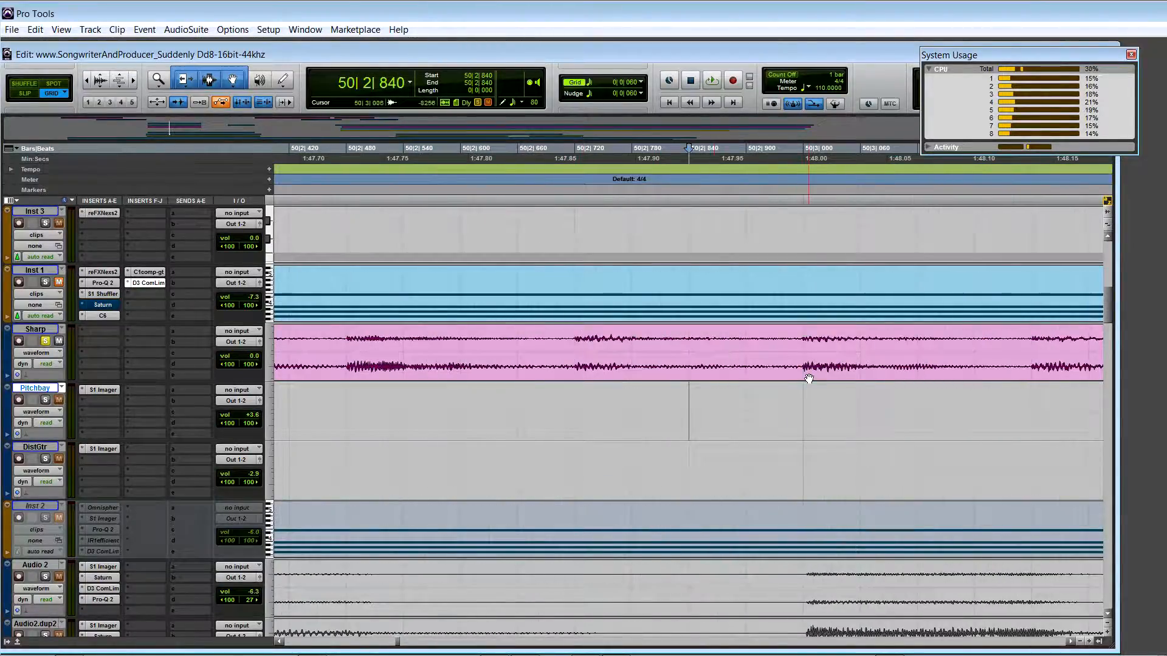
left_click(1003, 414)
key("r")
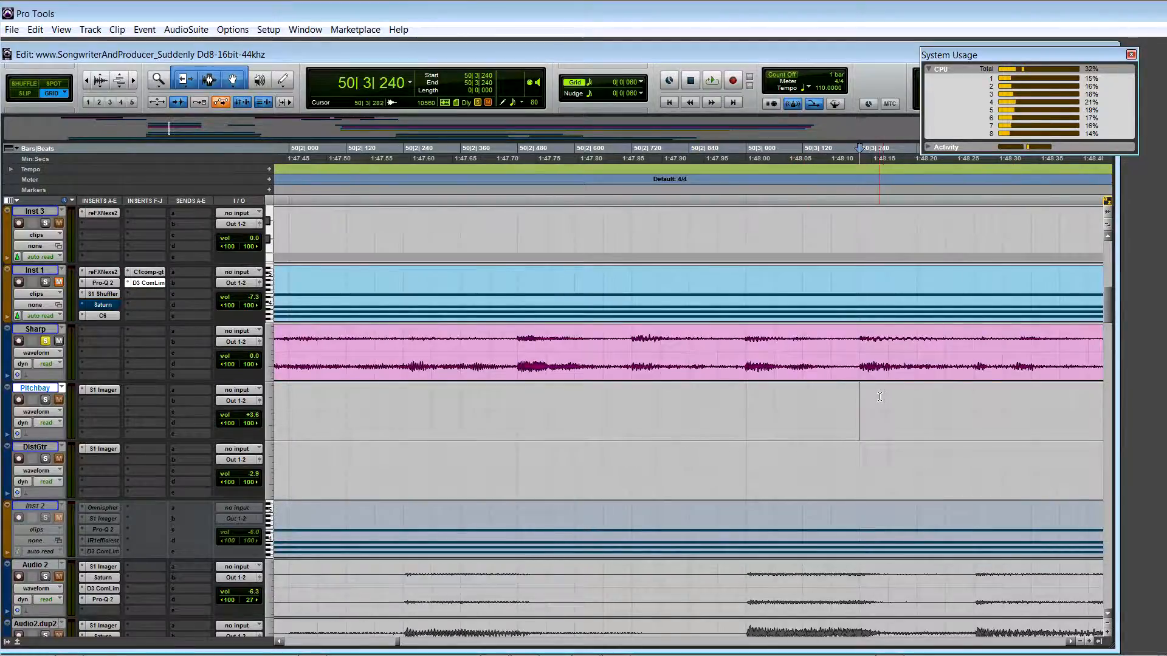
key("r")
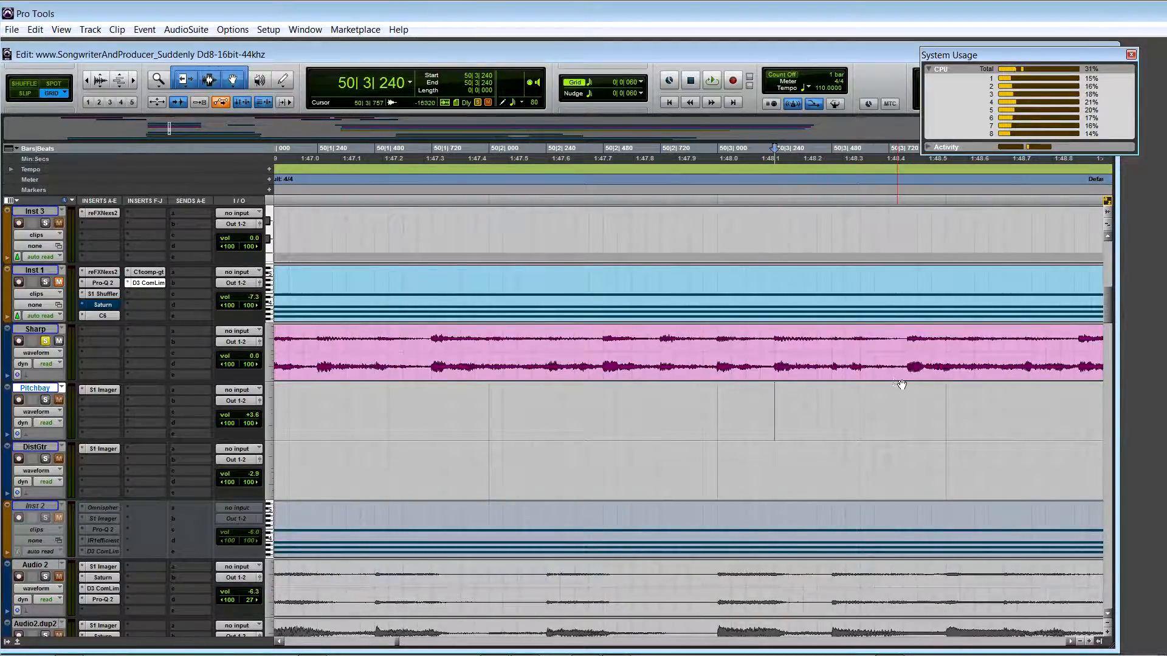
left_click_drag(902, 390, 944, 392)
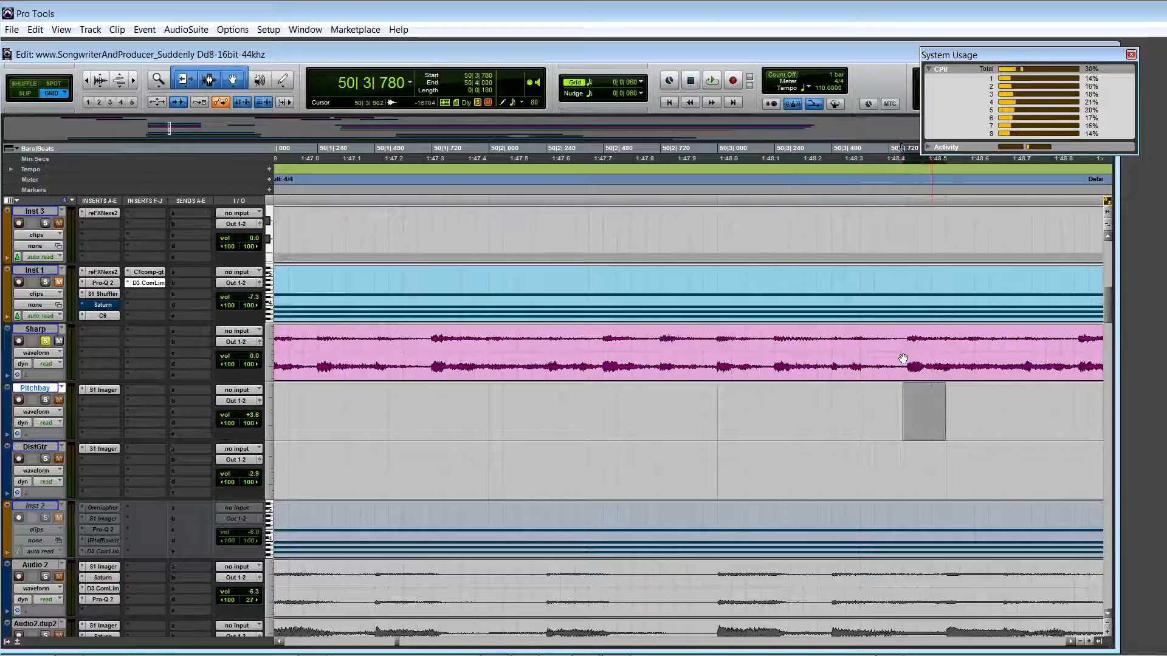
left_click(904, 360)
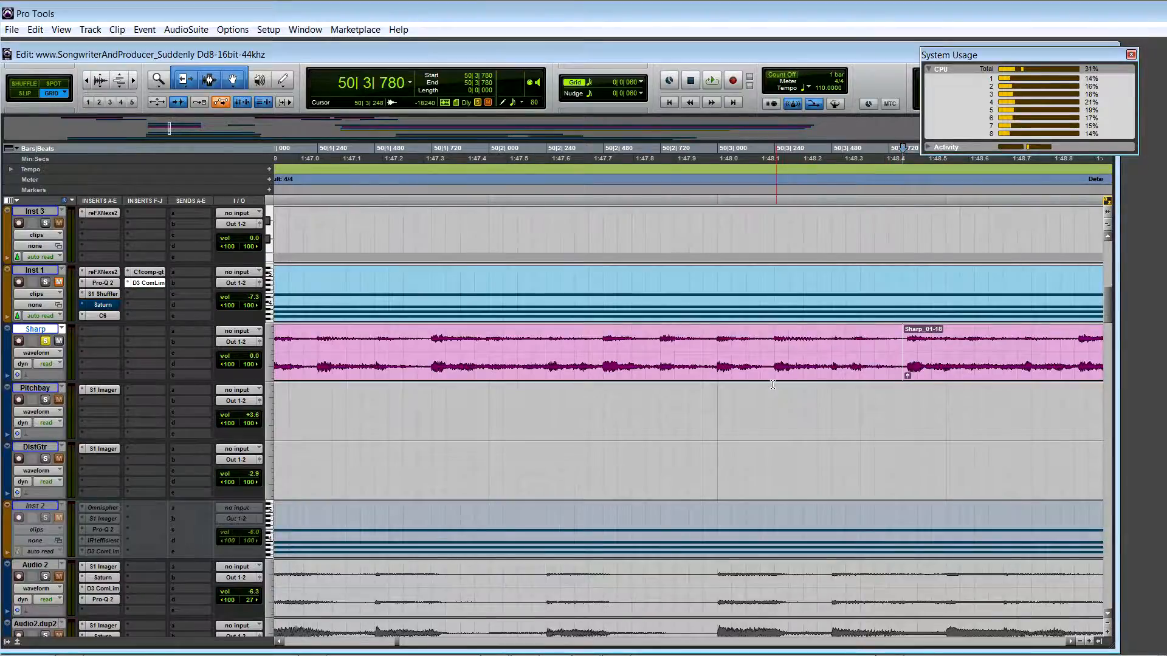
Audition the Sharp track across the new split from 49|3|840, and stop playback
key("r")
key("r")
key("r")
left_click(603, 401)
key("space")
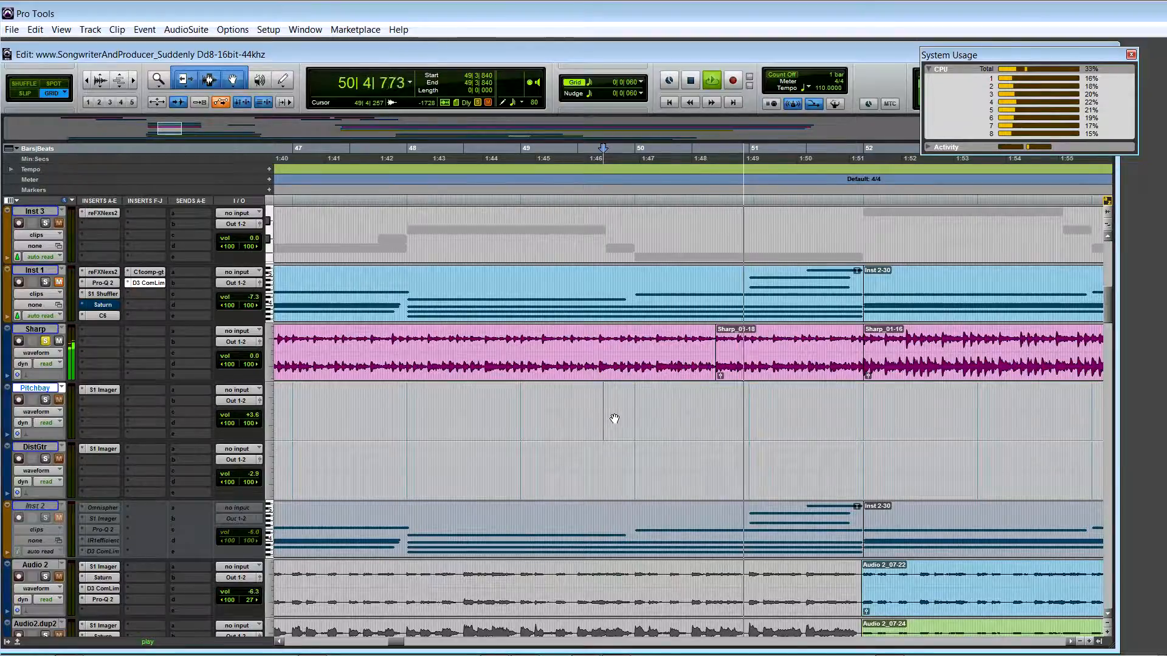
key("space")
Examine the boundary between the Sharp clips at 52|1|000, placing the edit cursor at 51|4|780
left_click(857, 397)
key("t")
key("t")
key("t")
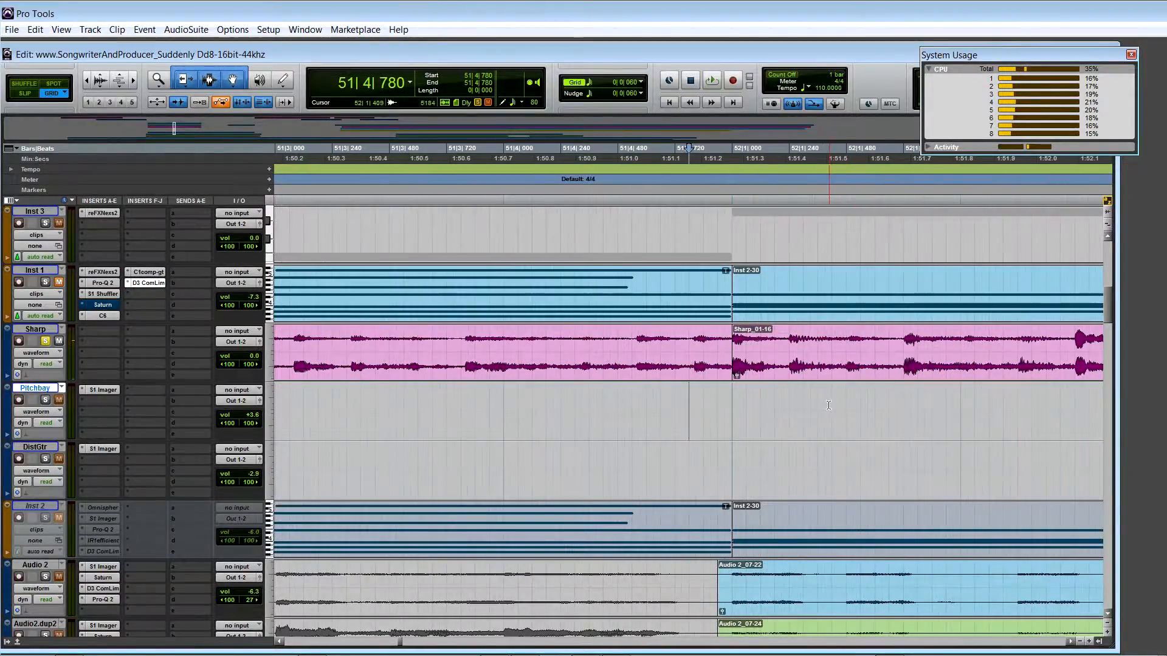
key("r")
key("r")
Trim the start of clip Sharp_01-18 to 50|3|799 in Slip mode, and move the clip back to 50|3|780 in Grid mode
left_click(496, 364)
key("t")
key("t")
key("t")
key("t")
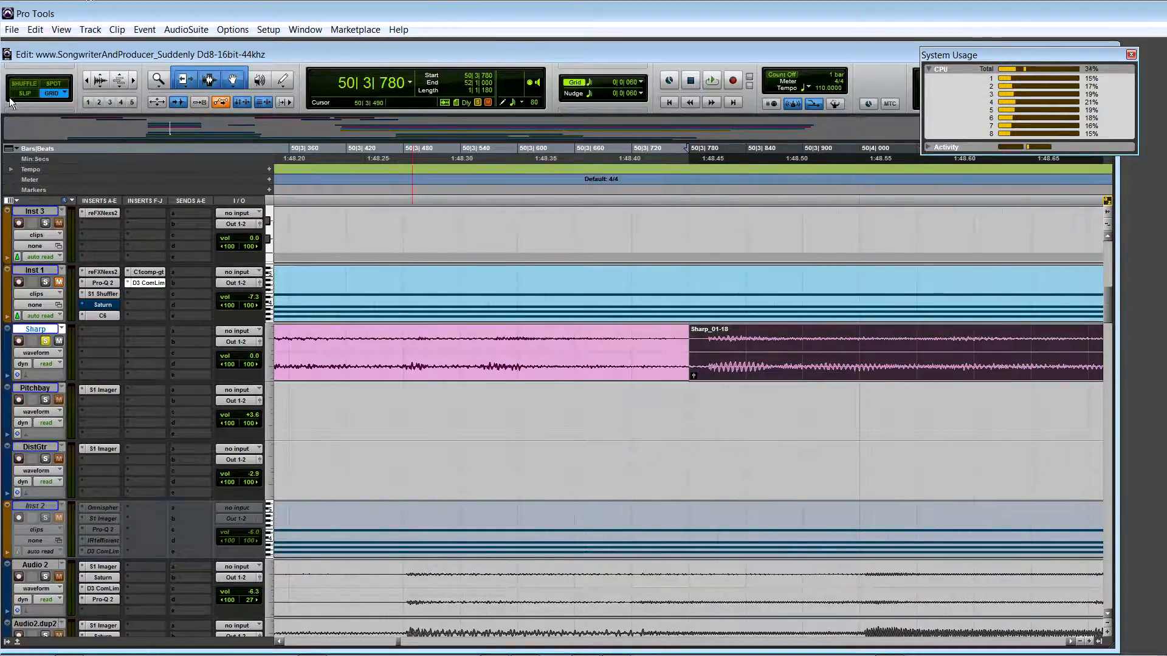
left_click_drag(691, 350, 709, 351)
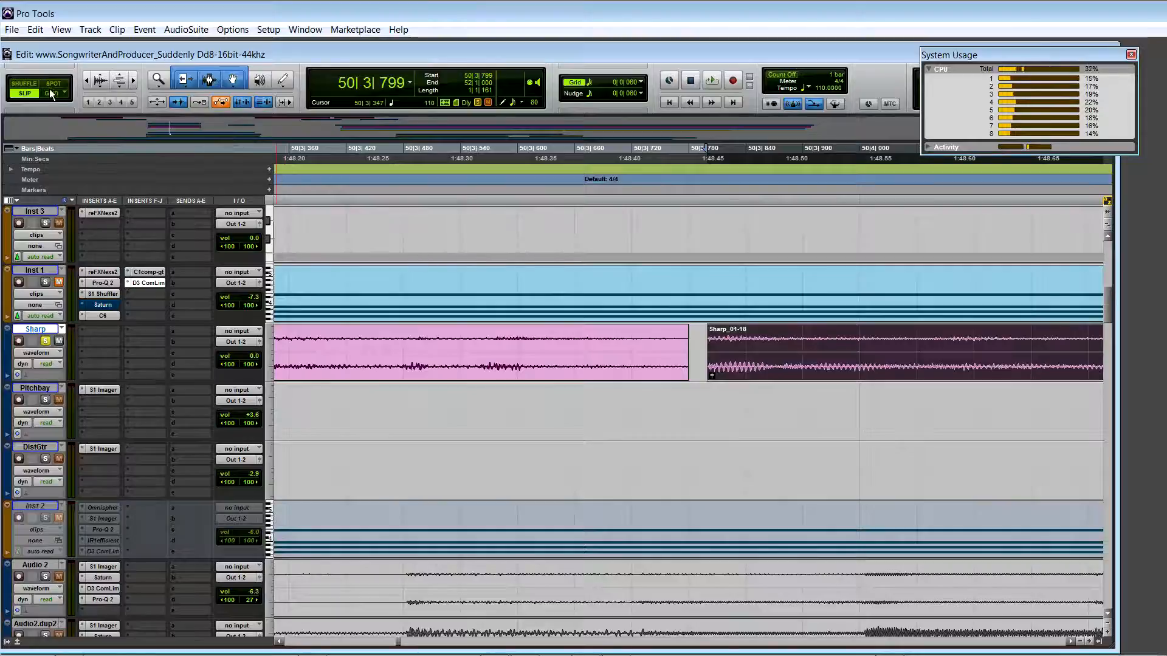
key("ctrl+z")
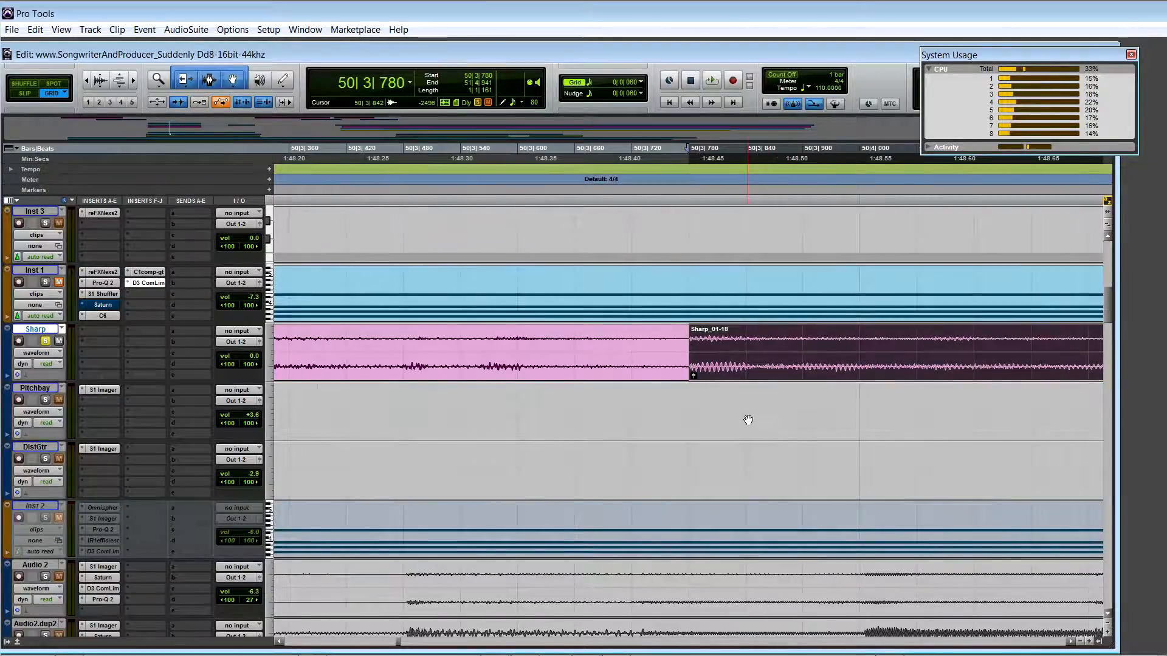
Audition the retimed Sharp passage from 49|1|720 through the start of bar 52
key("r")
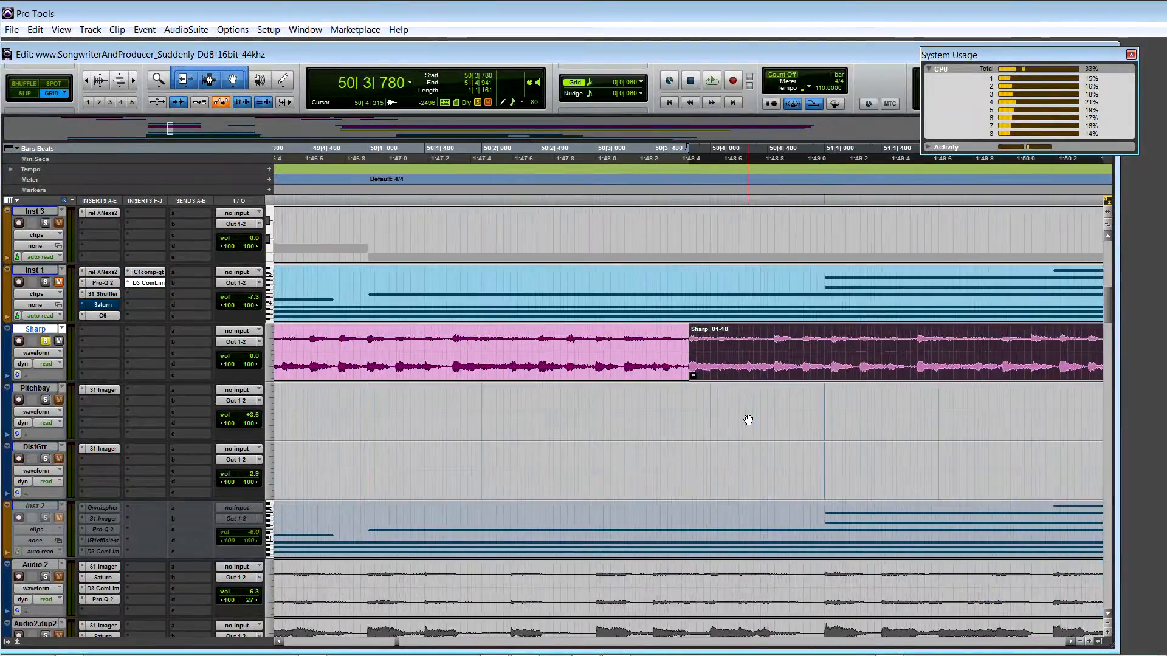
key("r")
key("r")
key("r")
key("r")
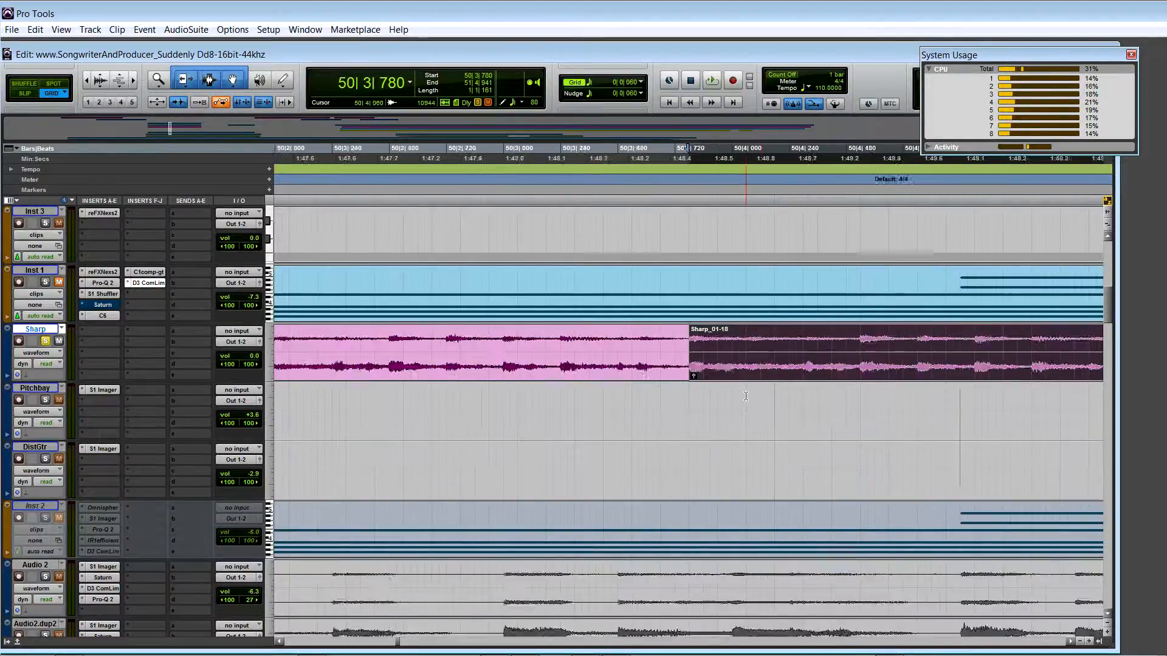
left_click(516, 406)
key("space")
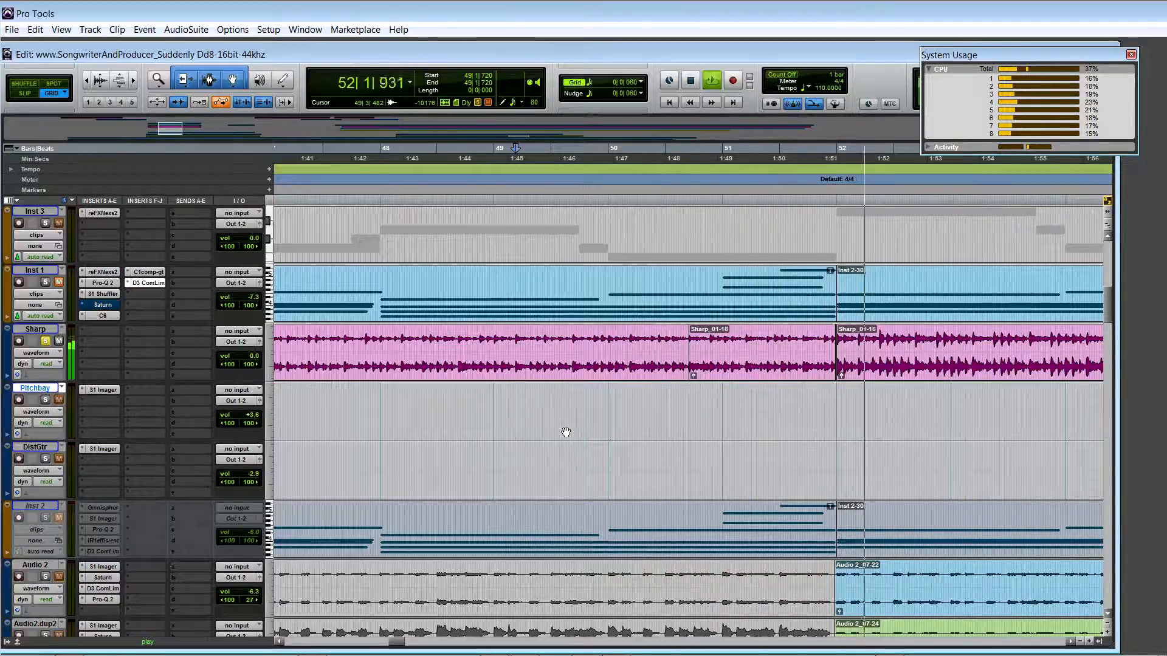
Stop playback and move clip Sharp_01-18 later so that it starts at 50|4 on the grid
key("space")
left_click(687, 413)
key("t")
key("t")
key("t")
key("t")
left_click_drag(802, 358, 890, 359)
key("r")
key("r")
key("r")
Trim the start of clip Sharp_01-16 back to the 52|1|000 bar line
left_click(982, 413)
key("t")
key("r")
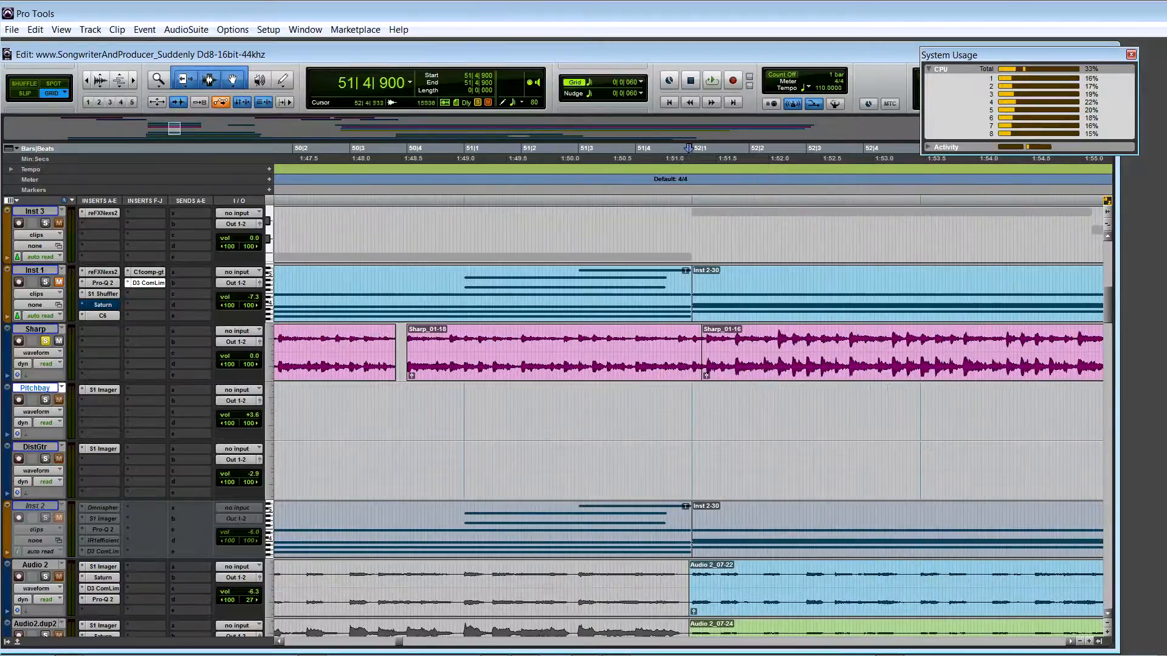
left_click_drag(702, 355, 691, 356)
key("t")
key("r")
left_click(970, 417)
key("t")
key("r")
key("r")
key("r")
Audition the Sharp track from 47|4|840 across the gap before clip Sharp_01-18, and stop playback
left_click(467, 425)
key("space")
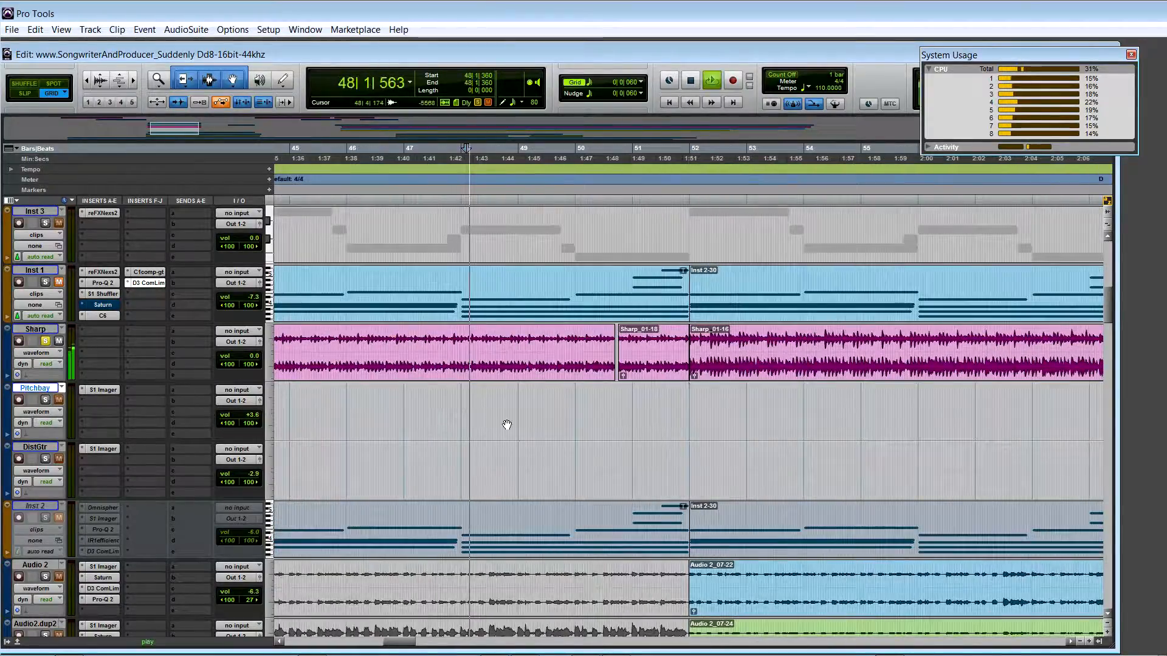
key("space")
key("space")
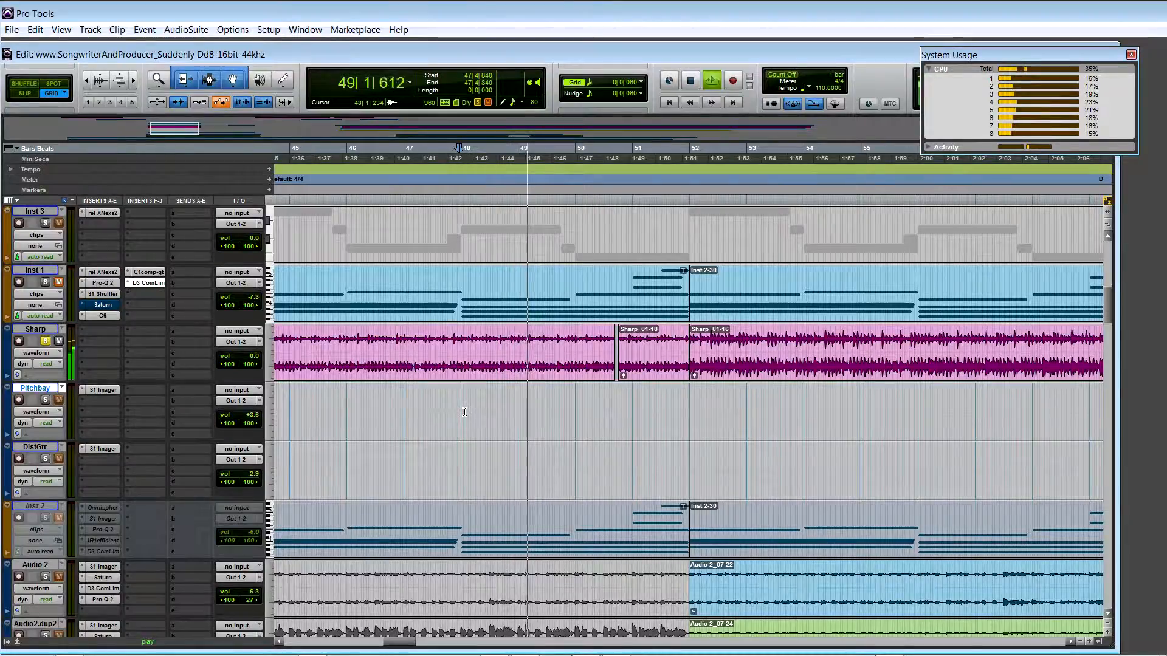
key("t")
key("t")
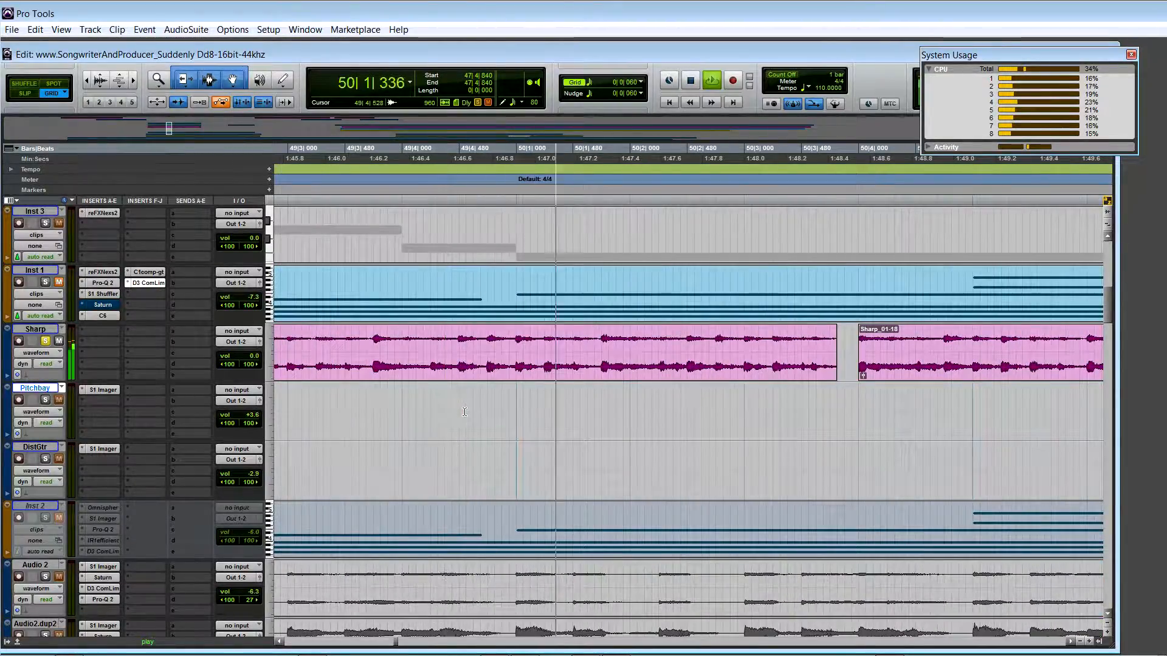
key("r")
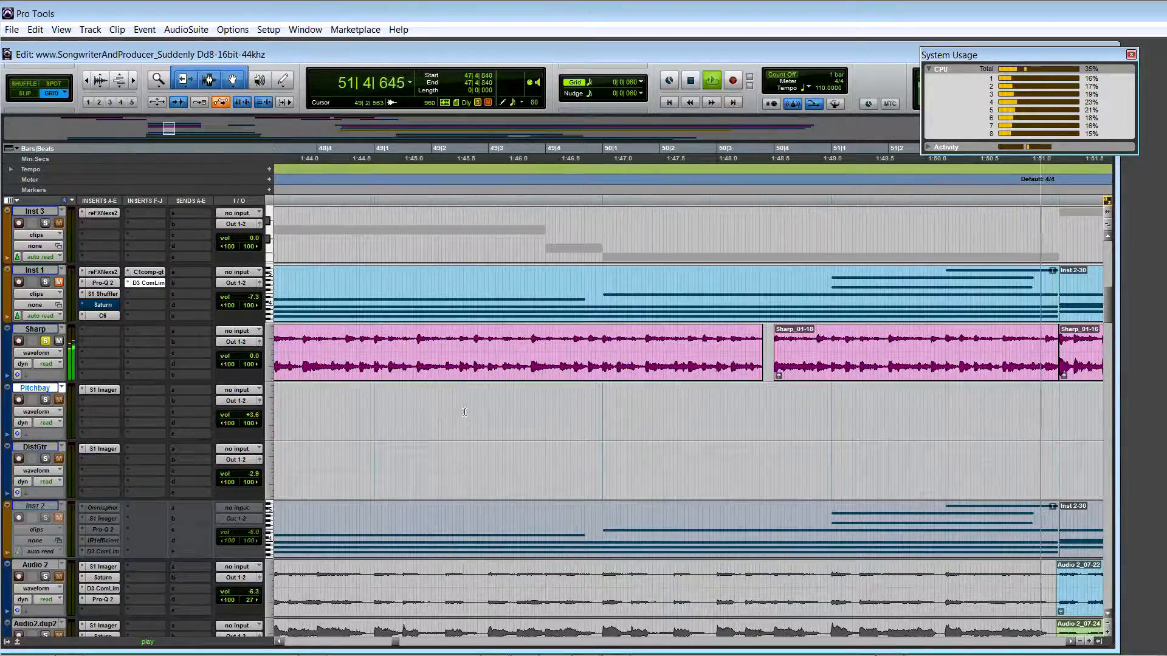
key("r")
key("r")
key("r")
key("space")
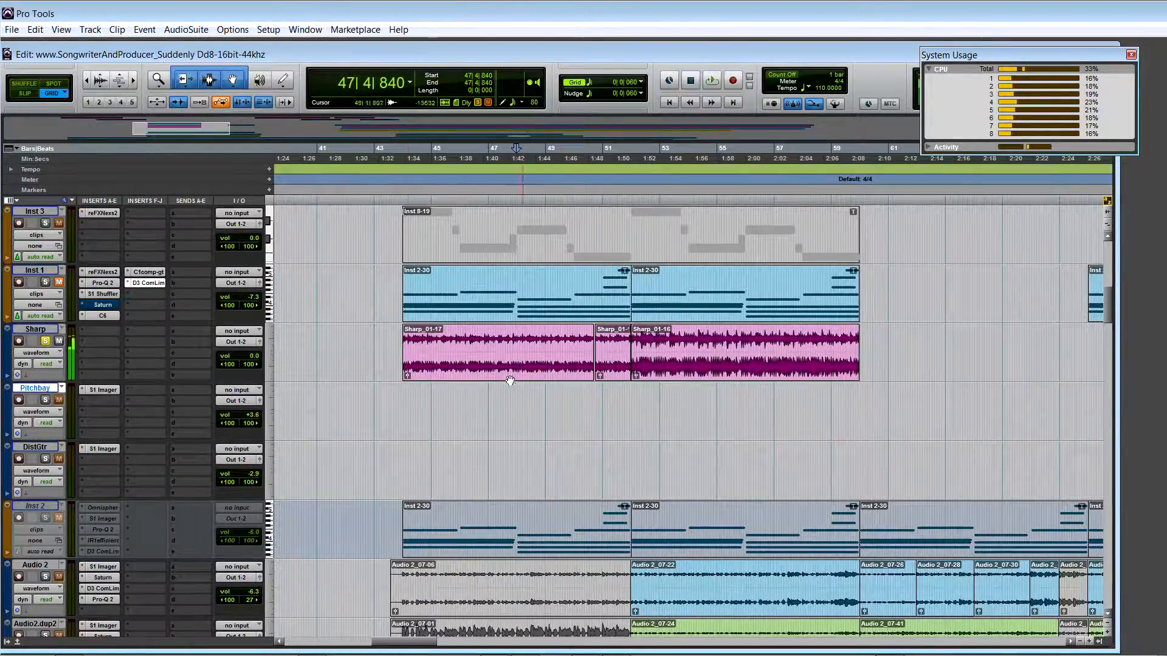
Place the edit cursor at 44|1|000 and audition the moved Sharp_01-18 clip
left_click(409, 404)
key("t")
key("t")
key("t")
key("t")
left_click(613, 420)
key("space")
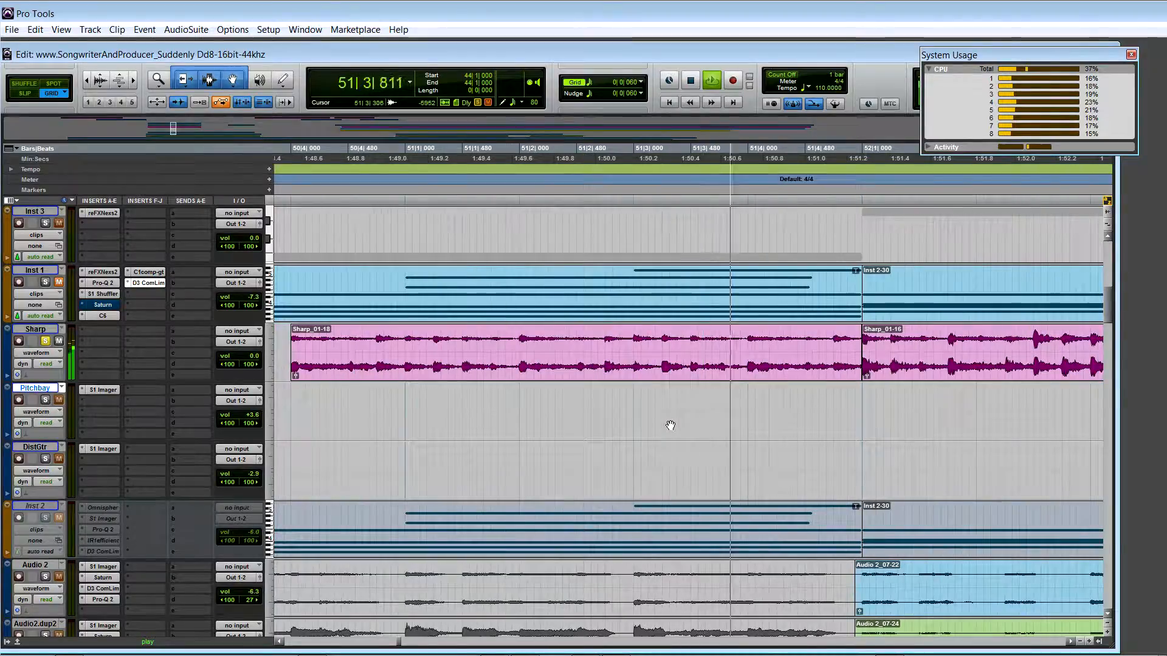
key("space")
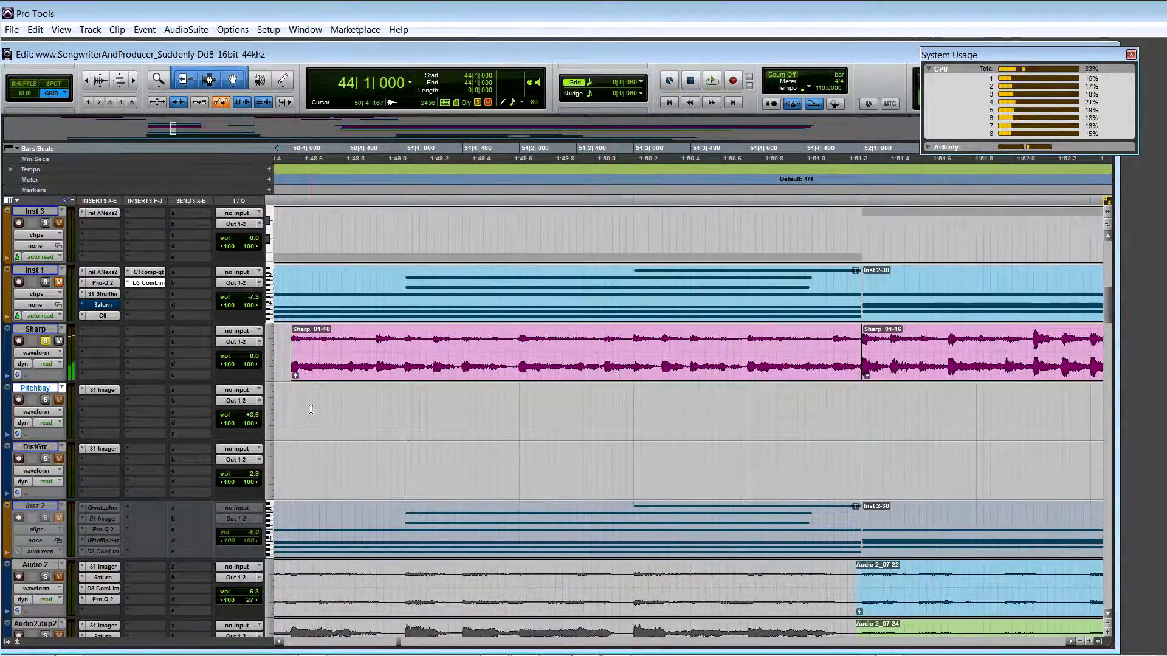
Select the Sharp audio from 50|1|000 to 51|3|540 and audition the selection
key("r")
left_click_drag(319, 345, 693, 347)
key("t")
key("t")
key("t")
key("space")
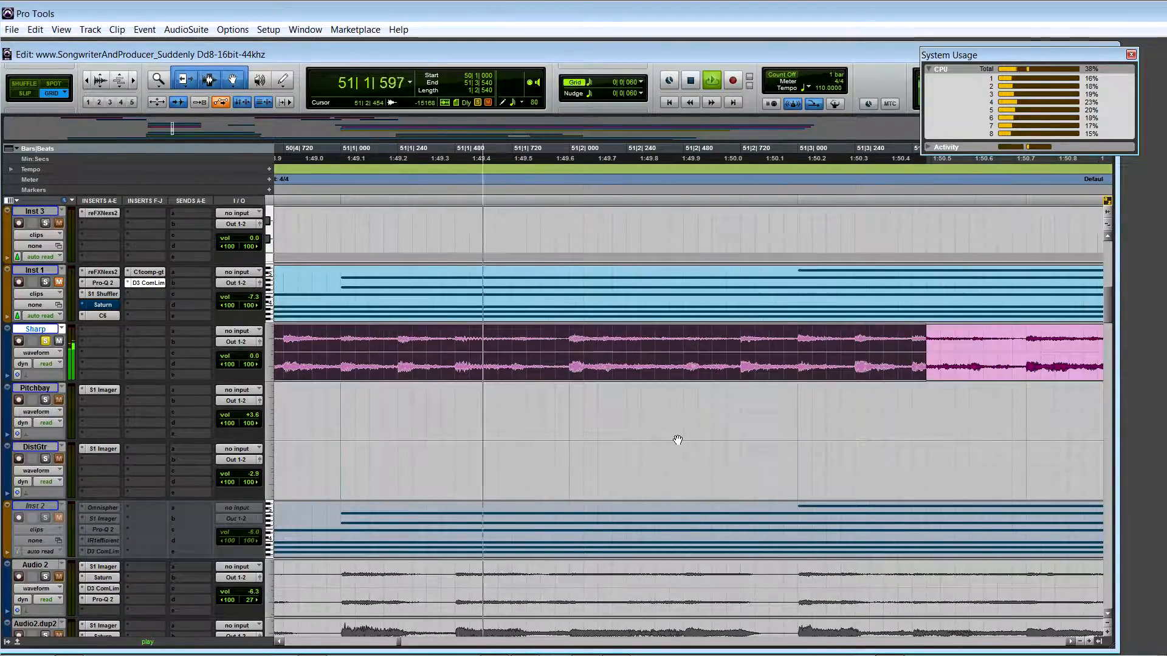
key("space")
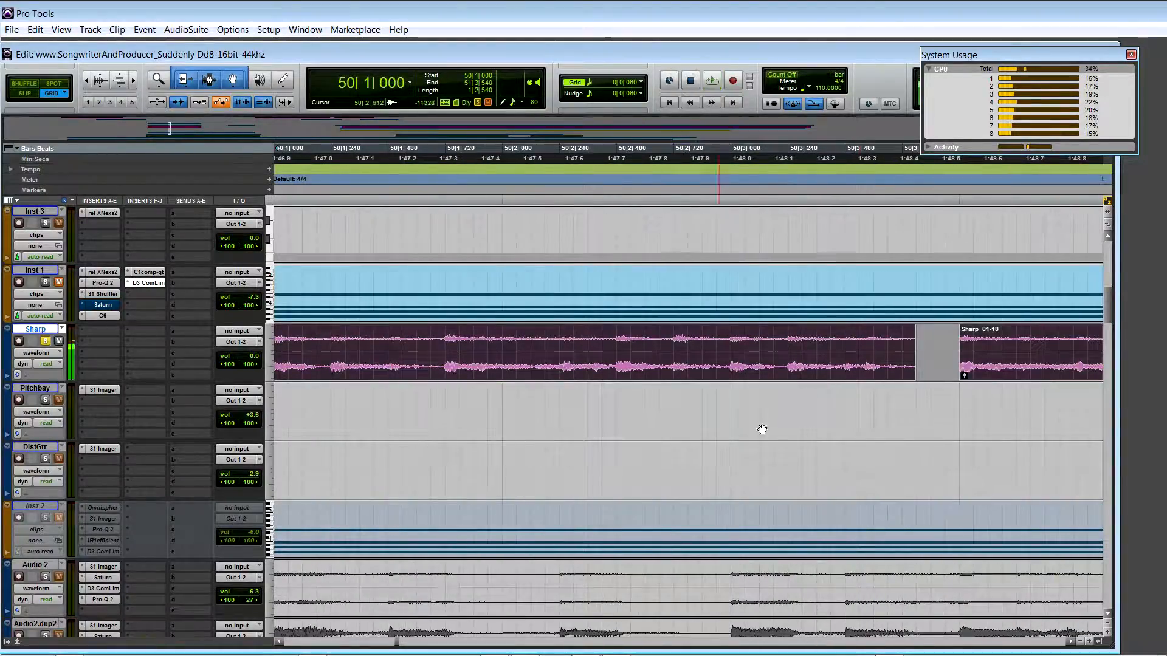
Move clip Sharp_01-18 earlier to 50|3|780, closing the gap after the preceding Sharp clip
left_click(913, 369)
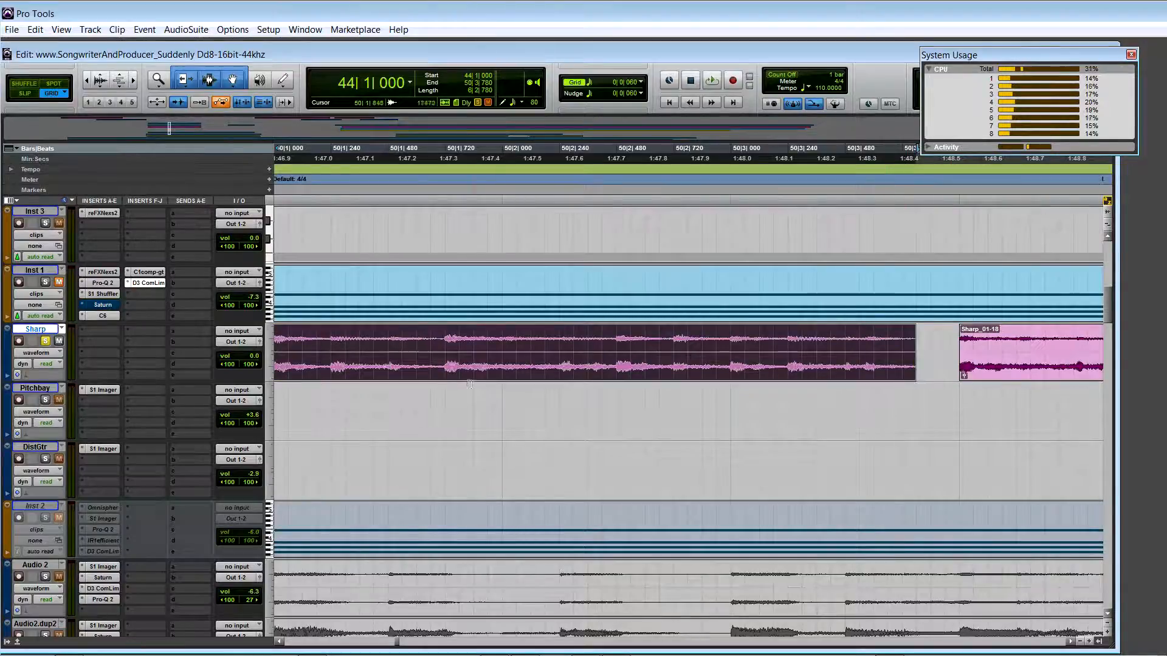
left_click_drag(975, 368, 931, 367)
key("r")
key("r")
Extend the end of clip Sharp_01-18 to the start of clip Sharp_01-16 at 52|1|000
left_click(1037, 406)
key("t")
key("t")
key("t")
left_click_drag(630, 368, 716, 367)
key("r")
key("r")
key("r")
key("r")
key("r")
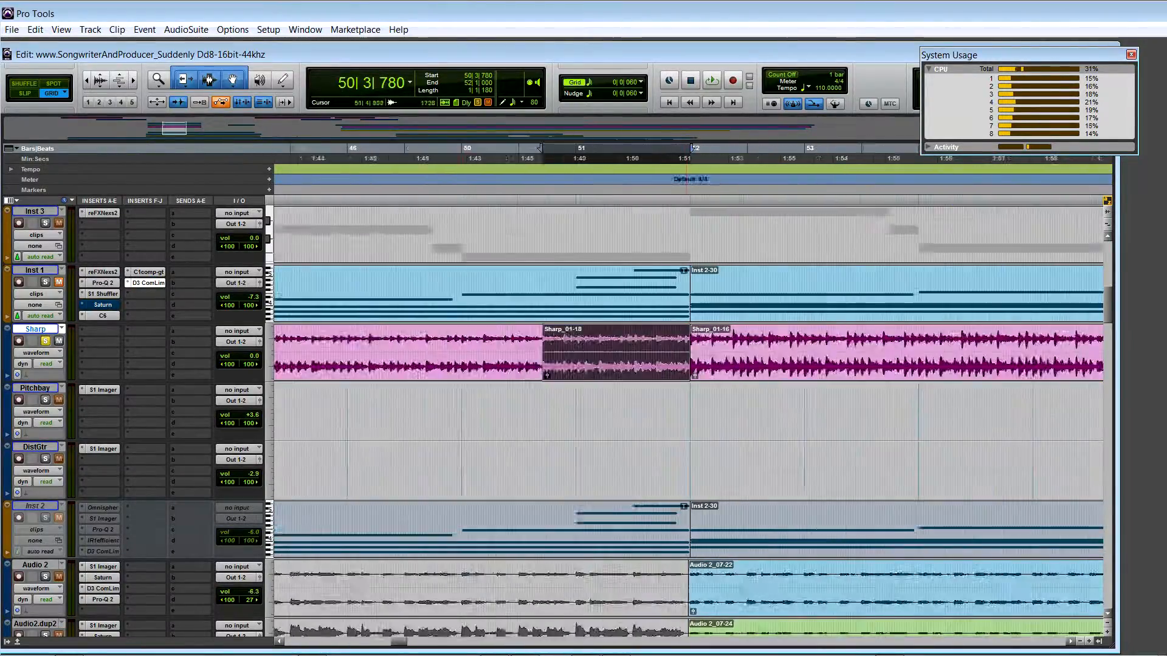
Audition the Sharp track from 48|1|000 toward the closed split, and place the edit cursor at 50|2|540
left_click(462, 406)
key("space")
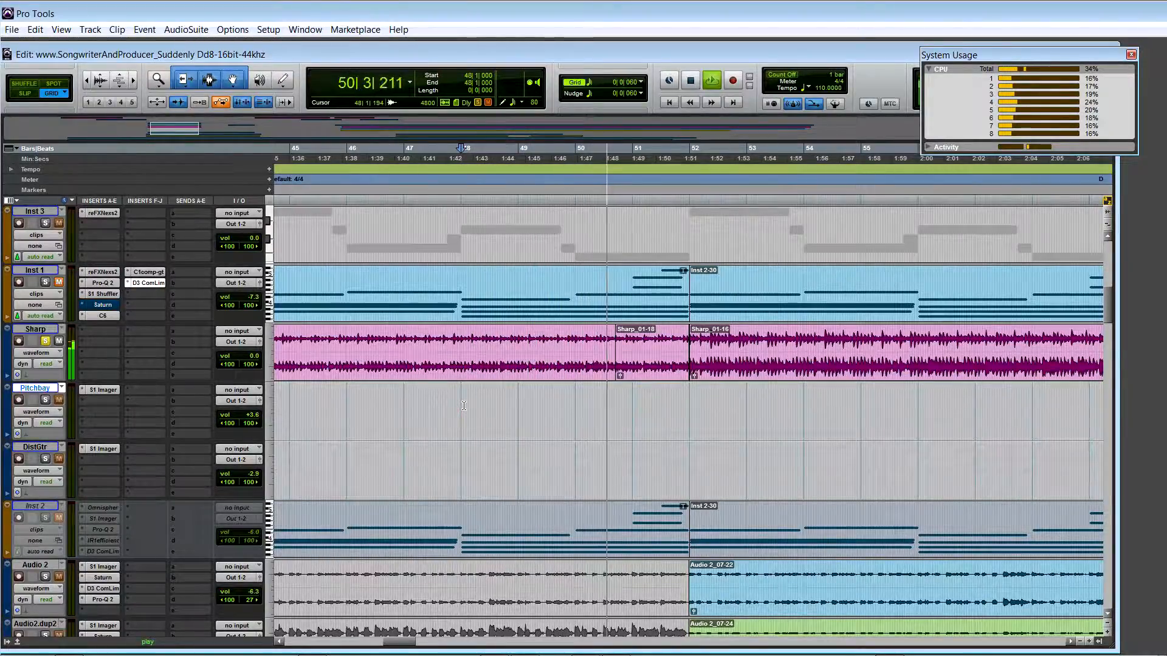
left_click(599, 412)
key("space")
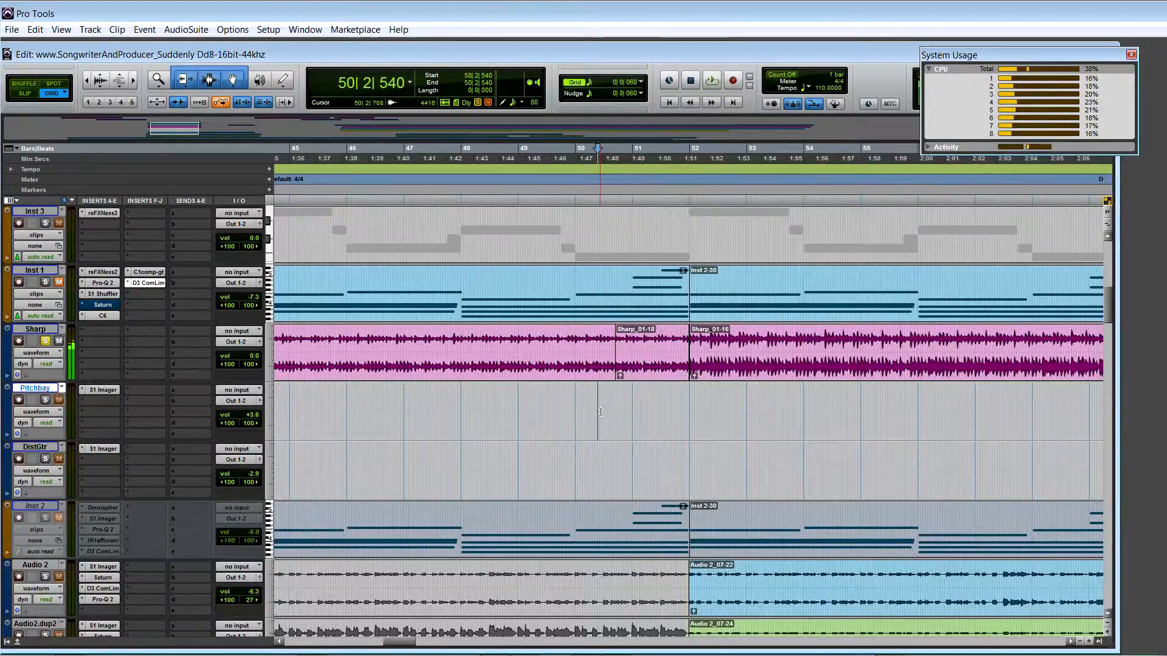
Adjust the start of clip Sharp_01-18 to 50|3|720, keeping its end at 52|1|000
key("t")
key("t")
key("t")
key("t")
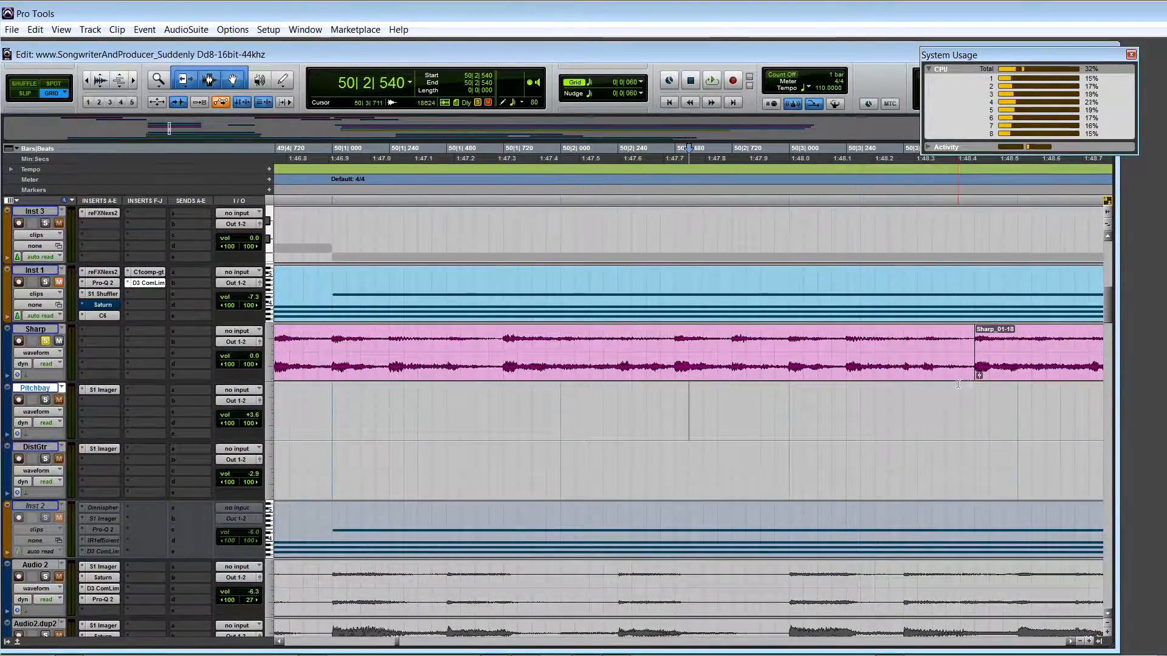
double_click(997, 364)
key("r")
key("r")
key("r")
key("r")
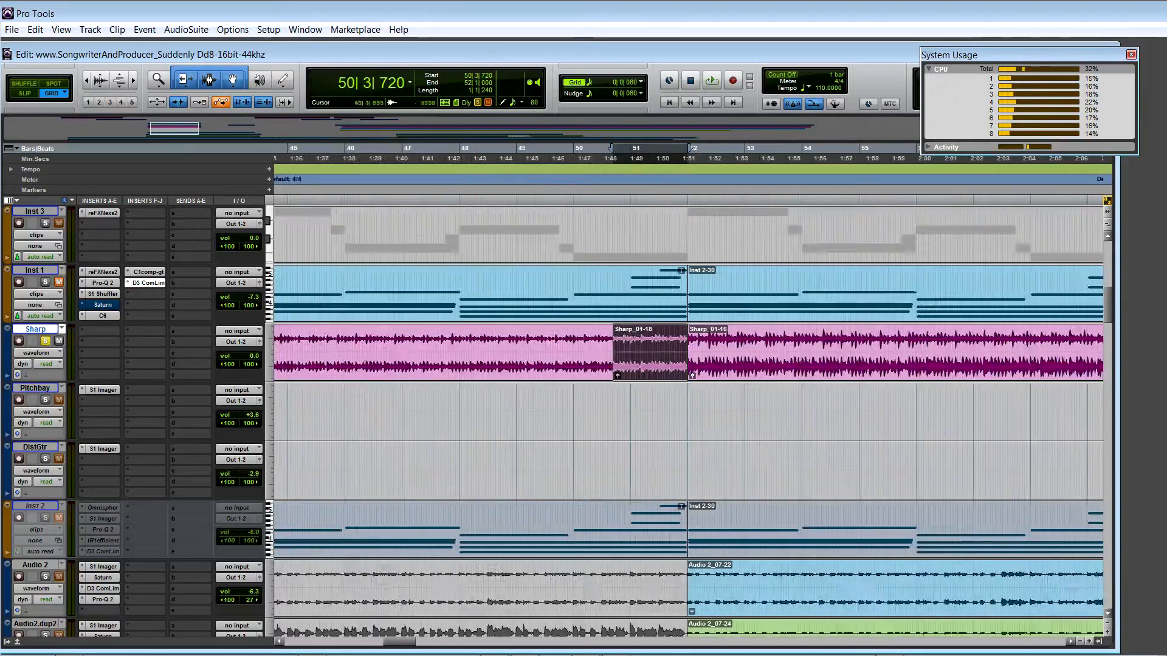
Audition the corrected Sharp passage from 49|1|000 into bar 52, and stop playback
left_click(515, 394)
key("space")
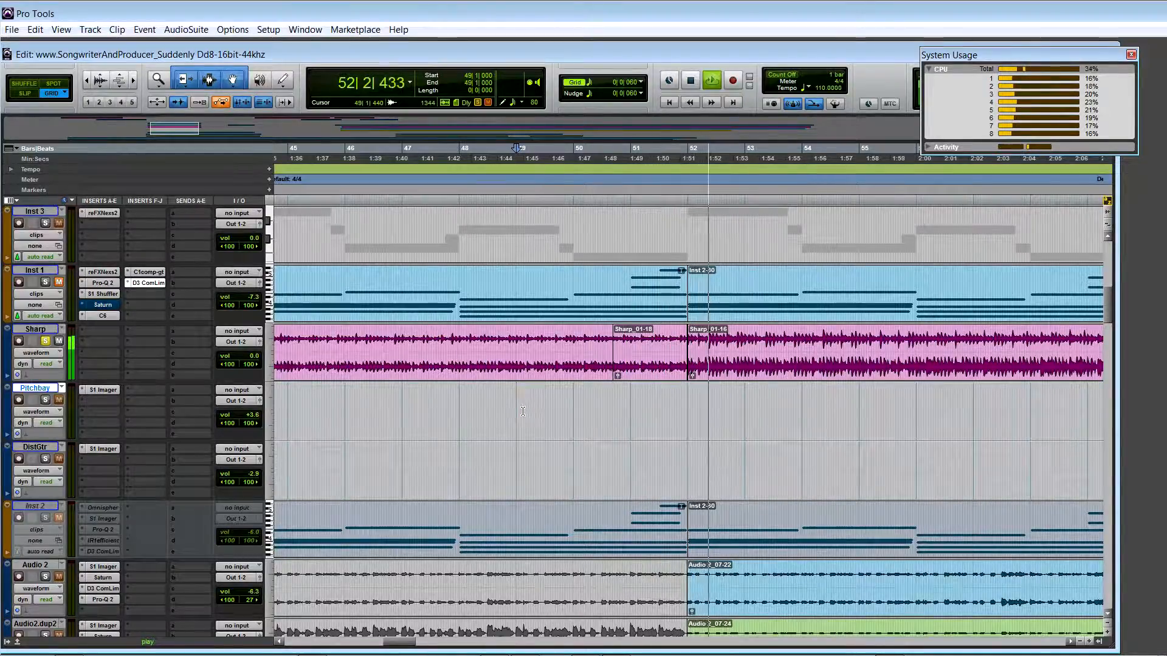
key("ctrl+bracketleft")
key("ctrl+bracketleft")
key("space")
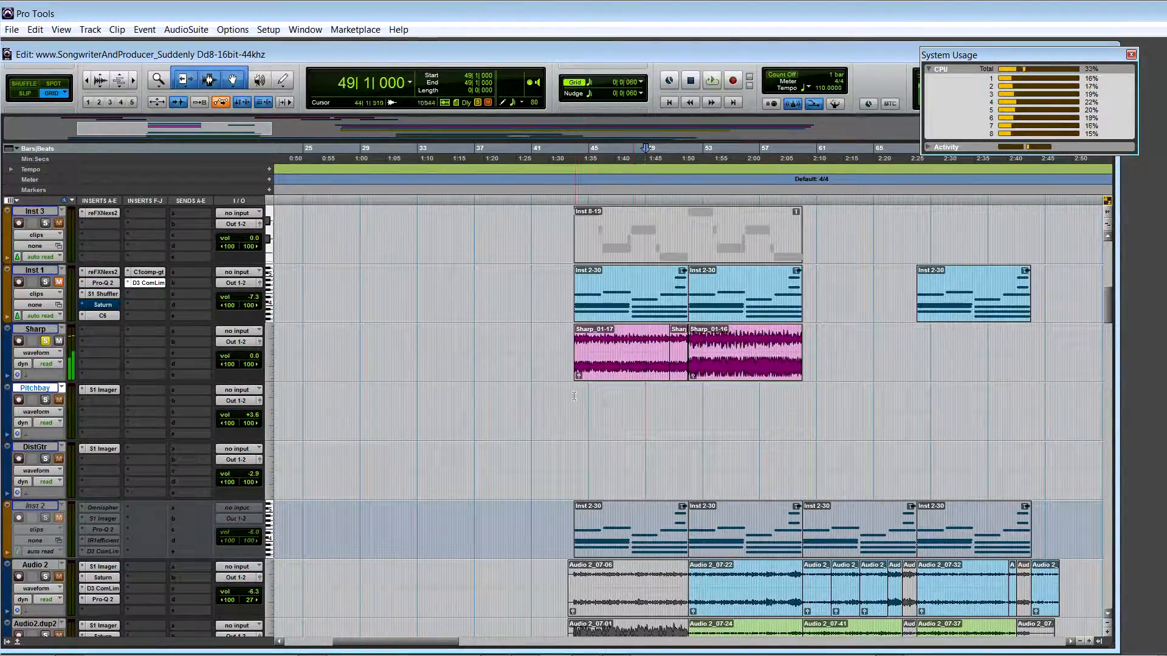
Solo the Audio 2 track and select the Sharp clips from 44|1|000 to 59|4|932
scroll(526, 387, "down", 2)
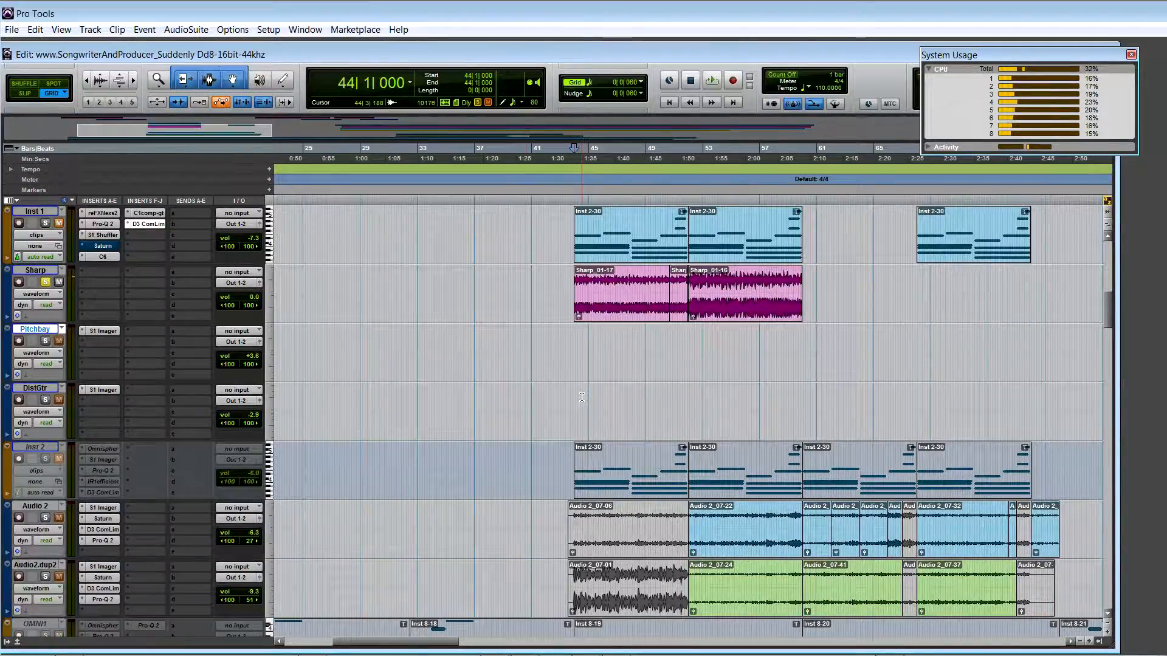
scroll(527, 386, "down", 3)
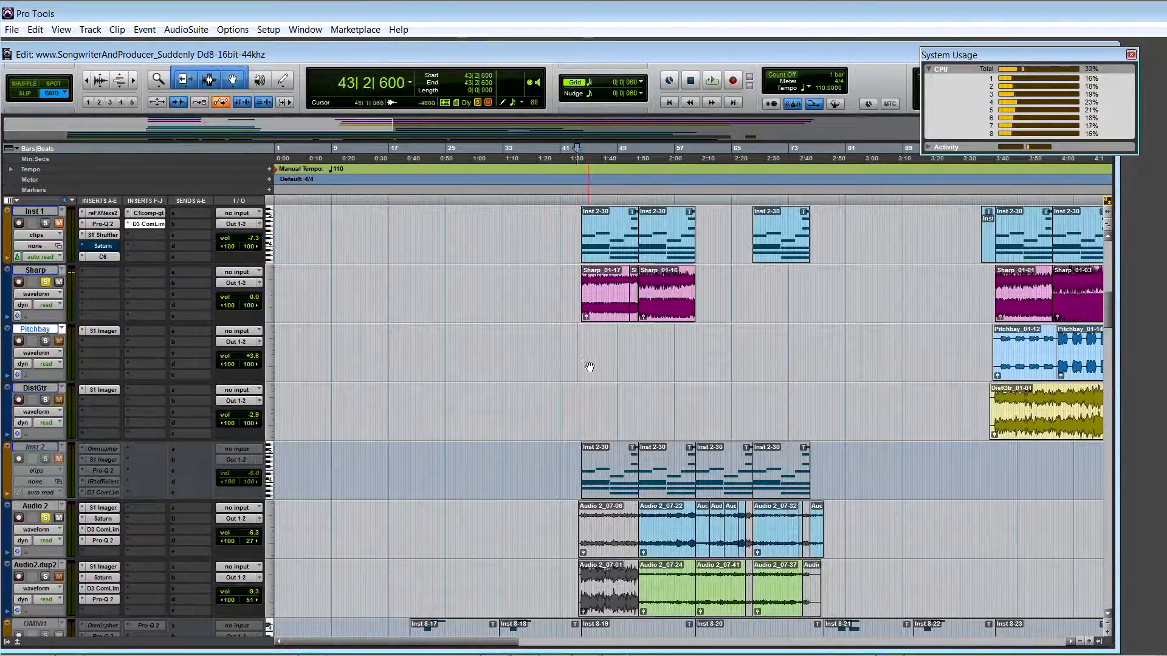
left_click(597, 316)
left_click(662, 312, "shift")
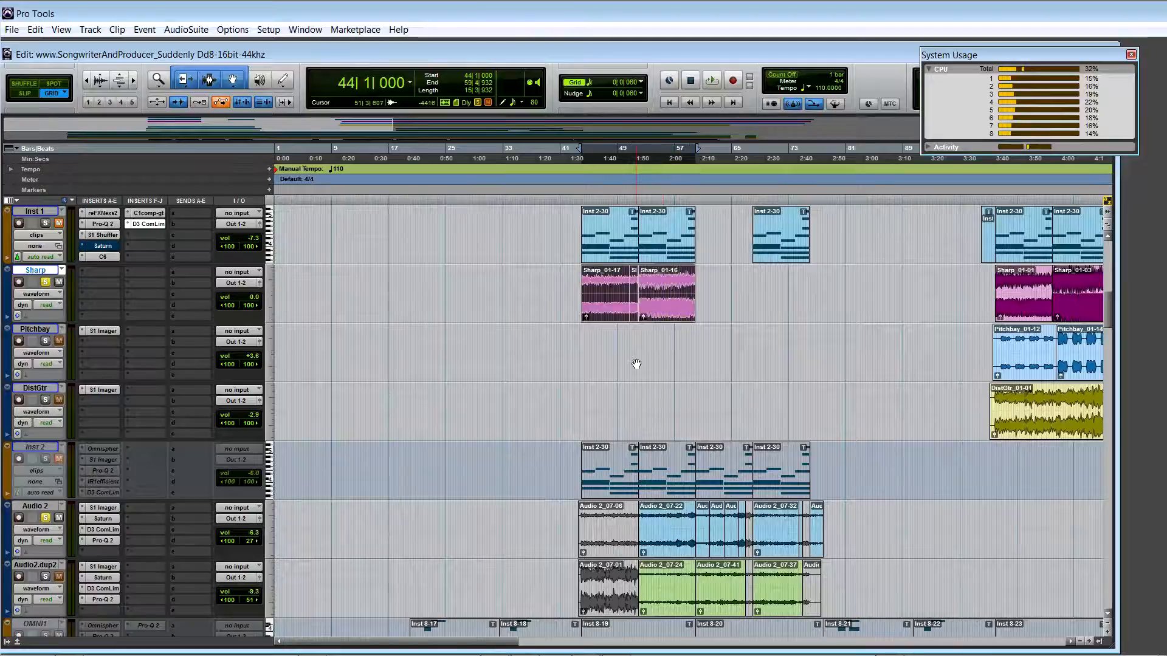
Play the selected chorus range, review the soloed tracks, and add AcrphncE11 to the solo group
key("space")
scroll(632, 339, "up", 1)
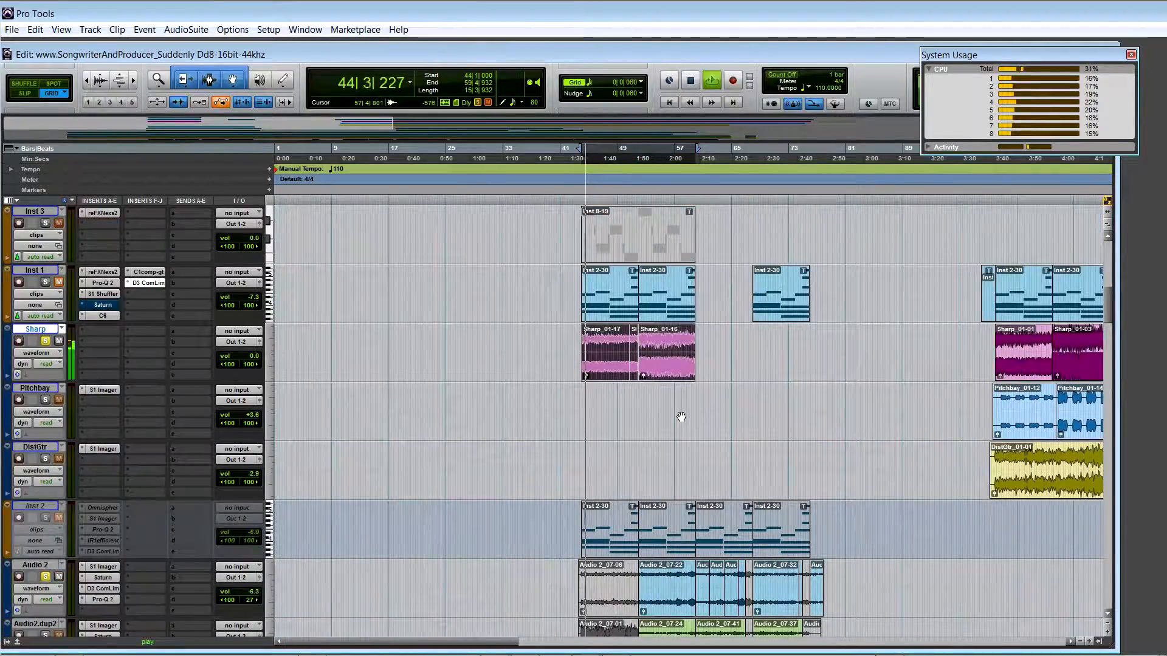
scroll(681, 417, "down", 4)
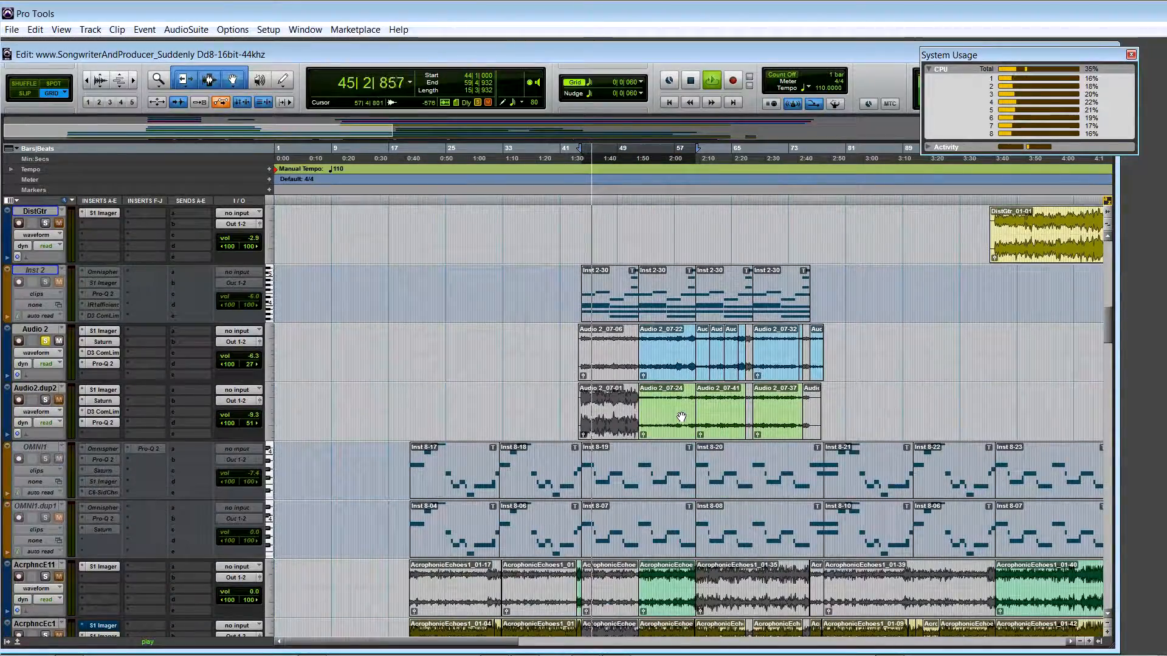
scroll(681, 417, "down", 4)
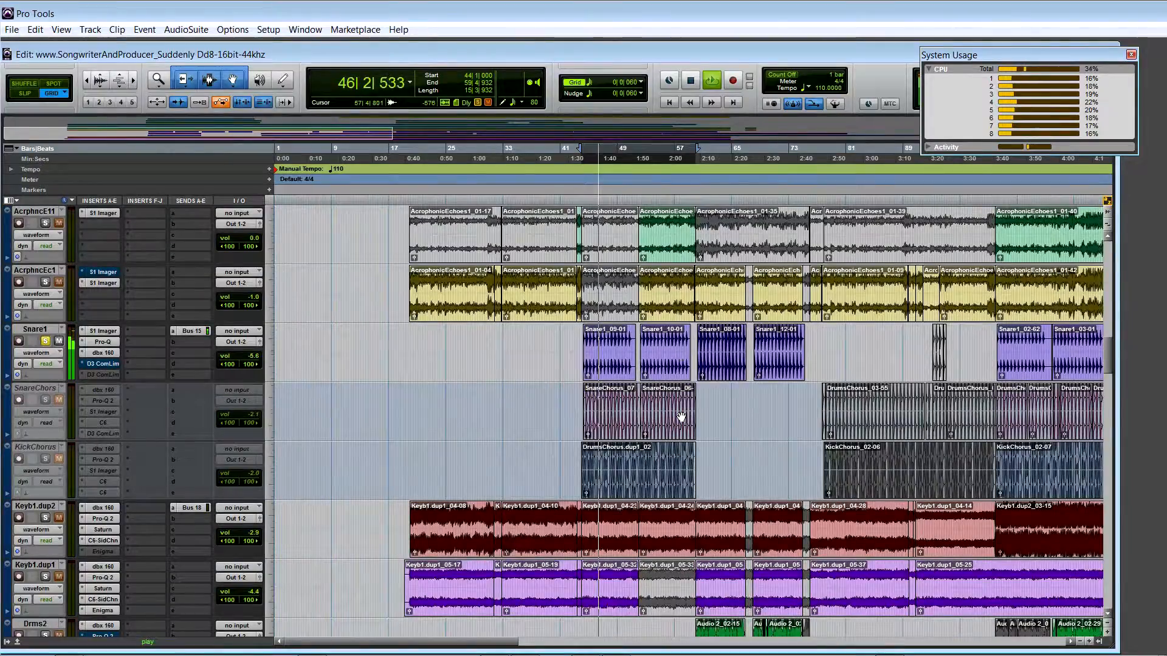
scroll(681, 416, "down", 4)
scroll(681, 417, "down", 4)
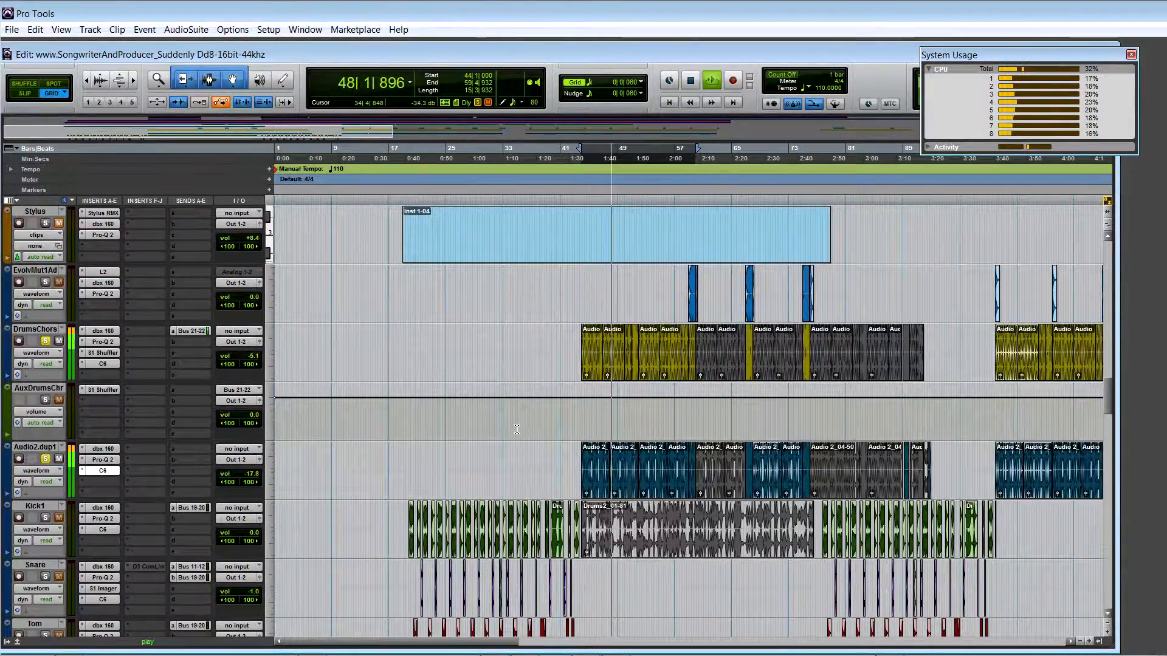
scroll(333, 357, "up", 5)
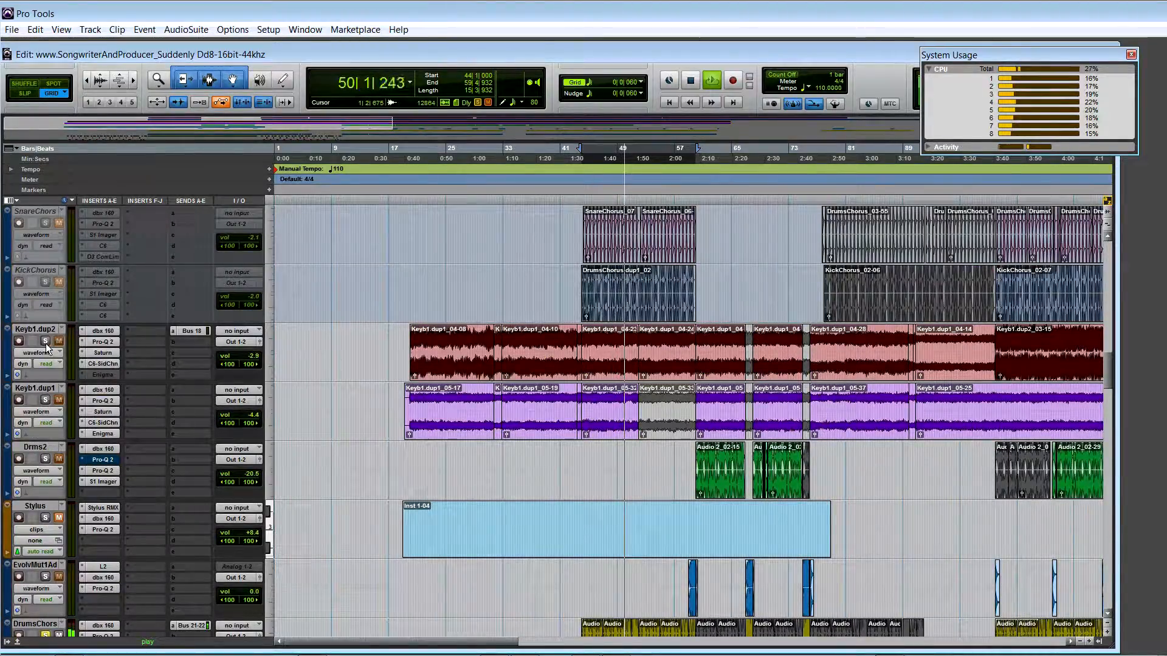
scroll(45, 344, "up", 4)
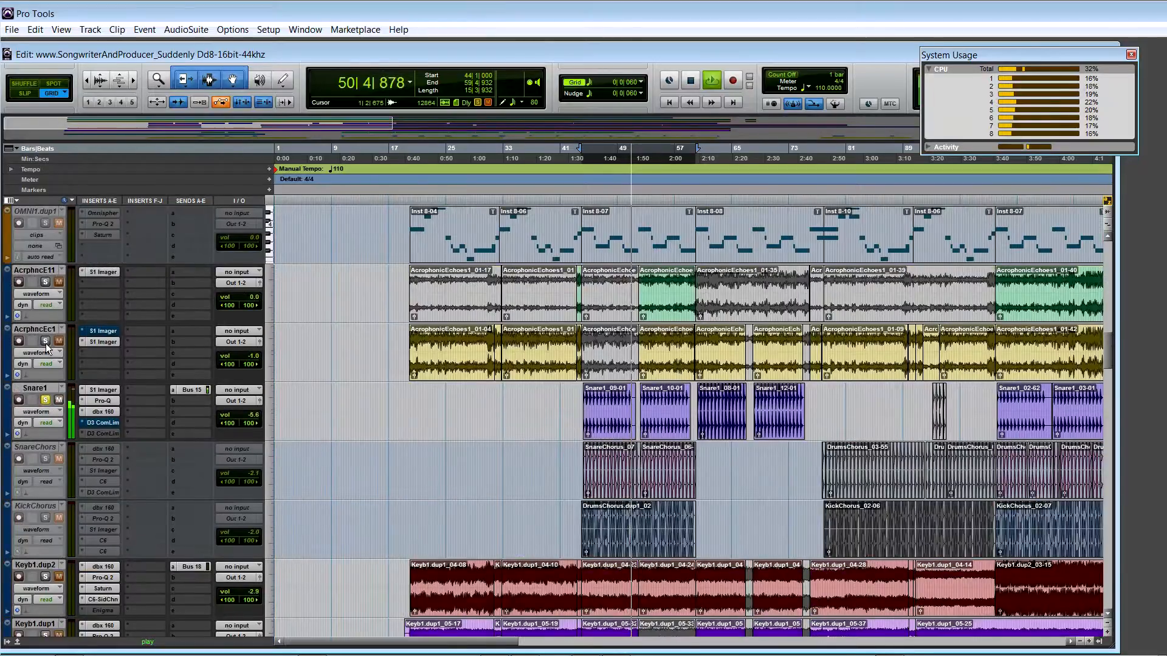
left_click(45, 283)
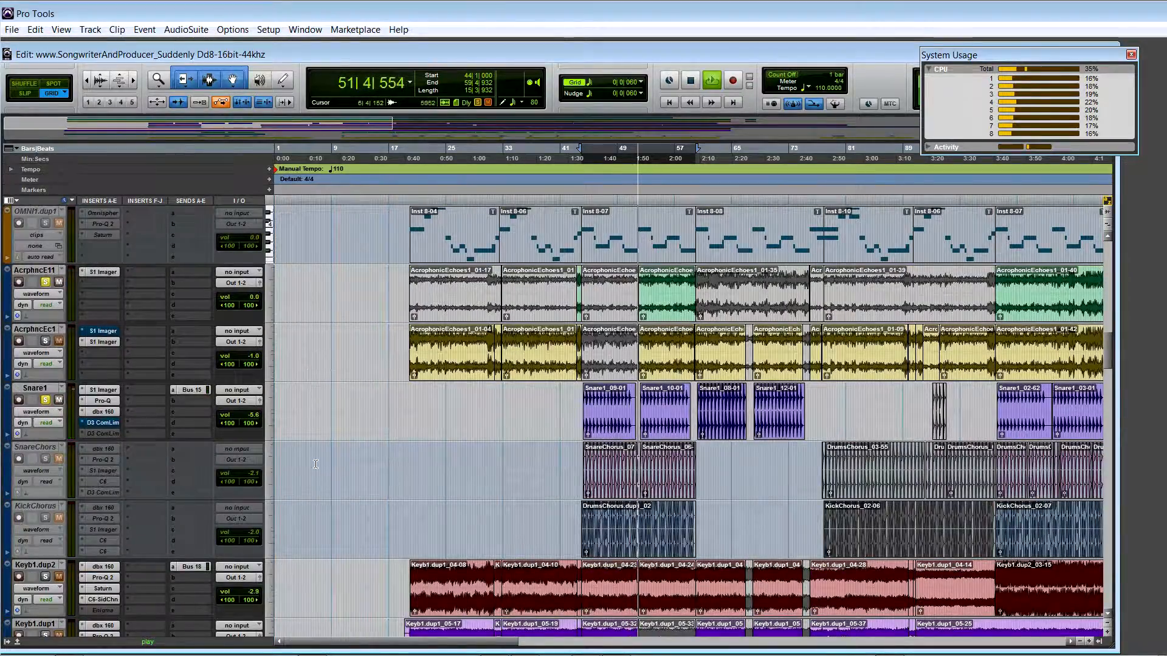
Take Audio 2 out of solo and add EvolvMut1Ad to the soloed tracks while the chorus plays
scroll(469, 461, "up", 6)
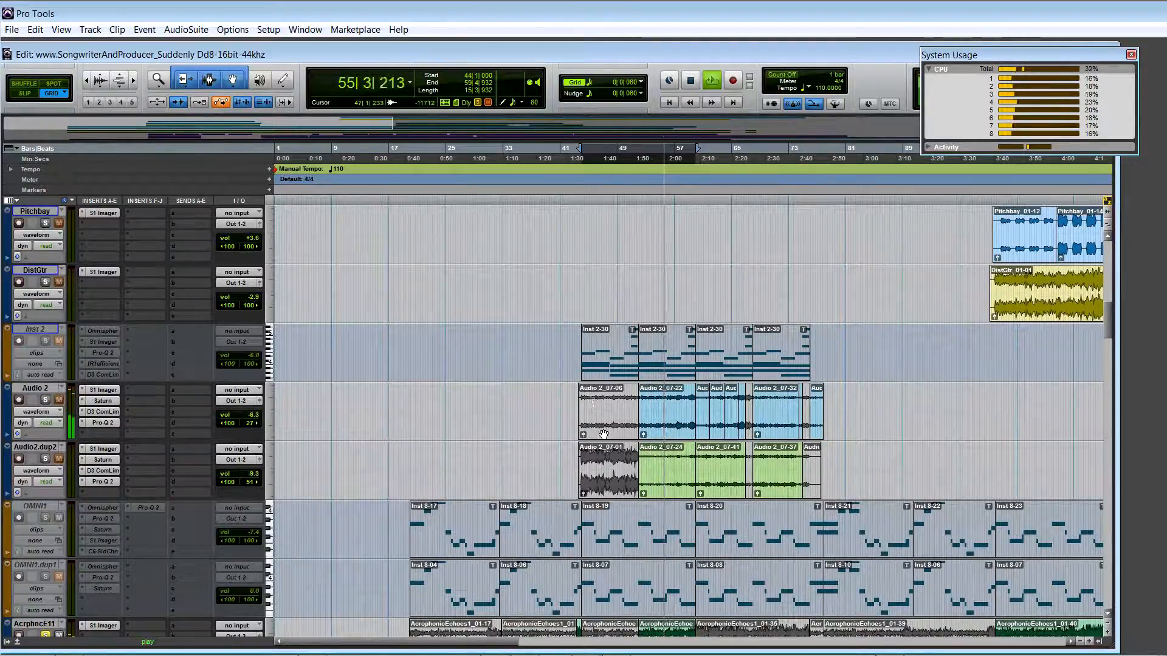
scroll(604, 434, "down", 5)
scroll(425, 401, "up", 3)
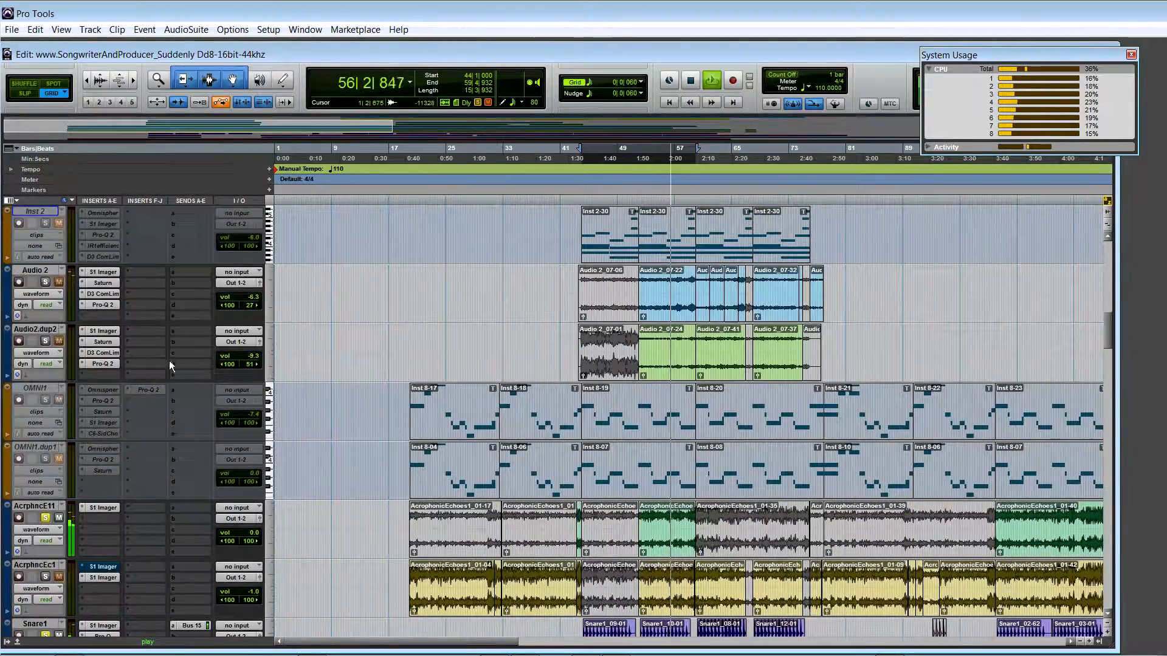
scroll(523, 439, "down", 12)
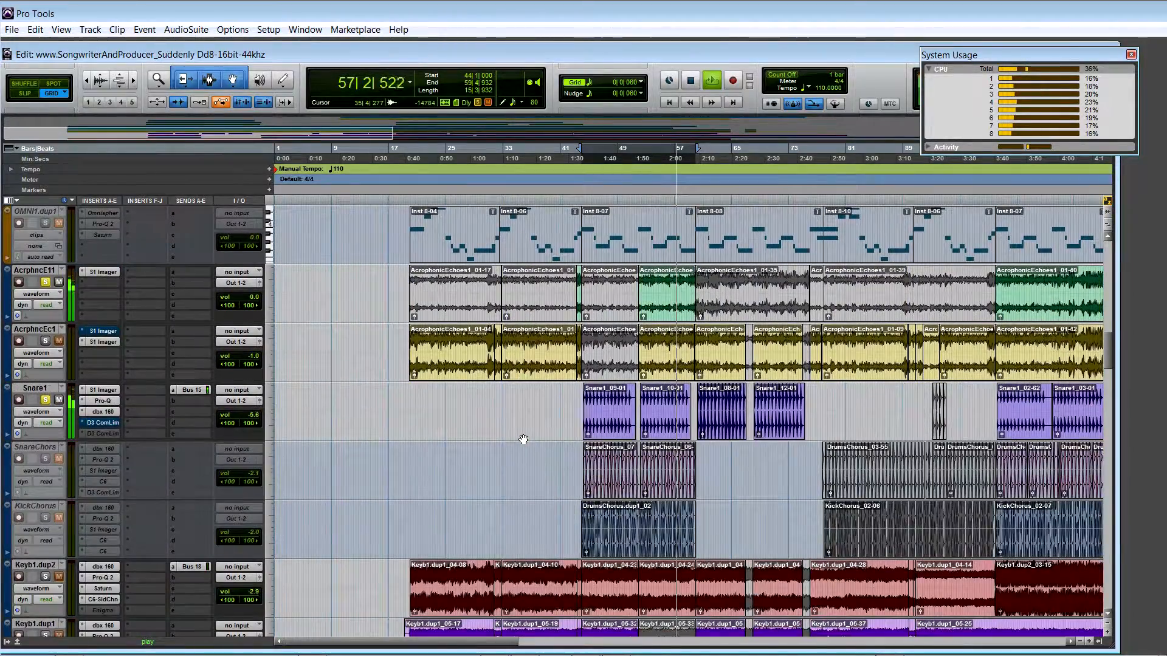
scroll(523, 439, "down", 4)
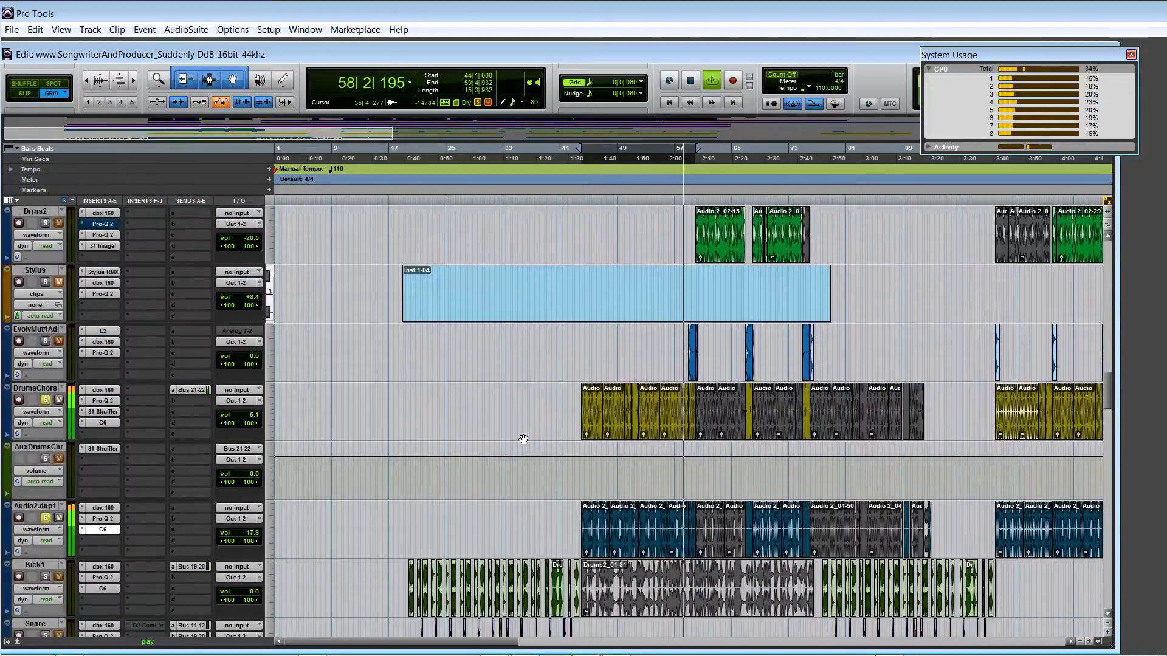
scroll(435, 469, "down", 1)
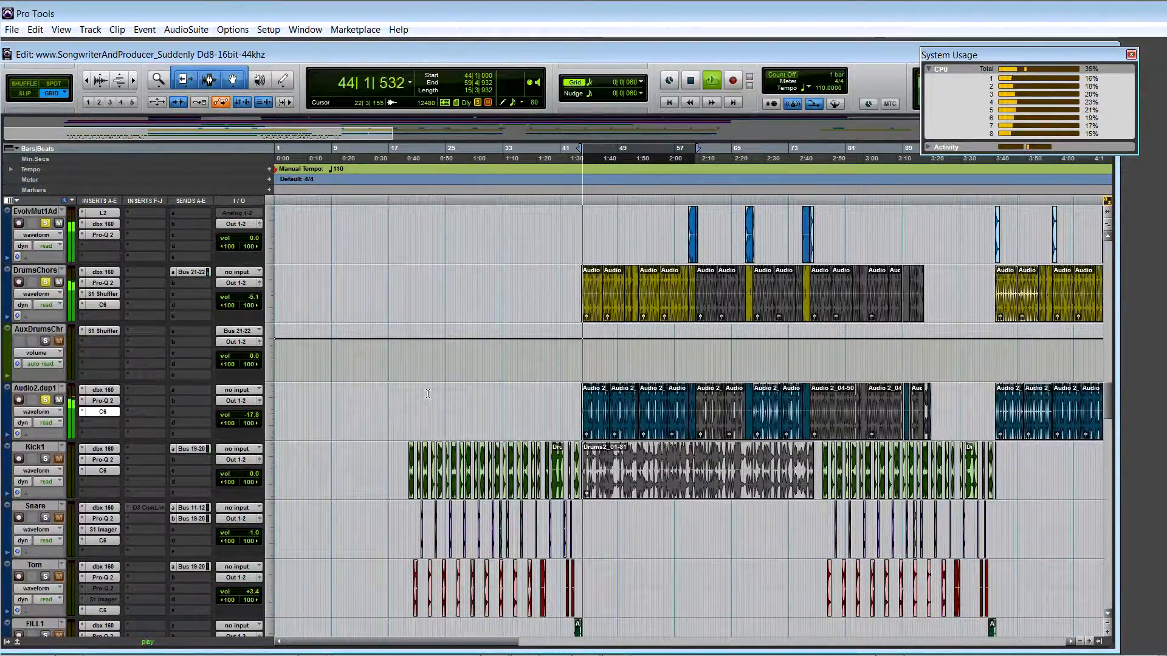
Add Keyb1.dup2, Keyb1.dup1 and Audio 2 to the soloed tracks during the chorus playback
scroll(607, 562, "up", 5)
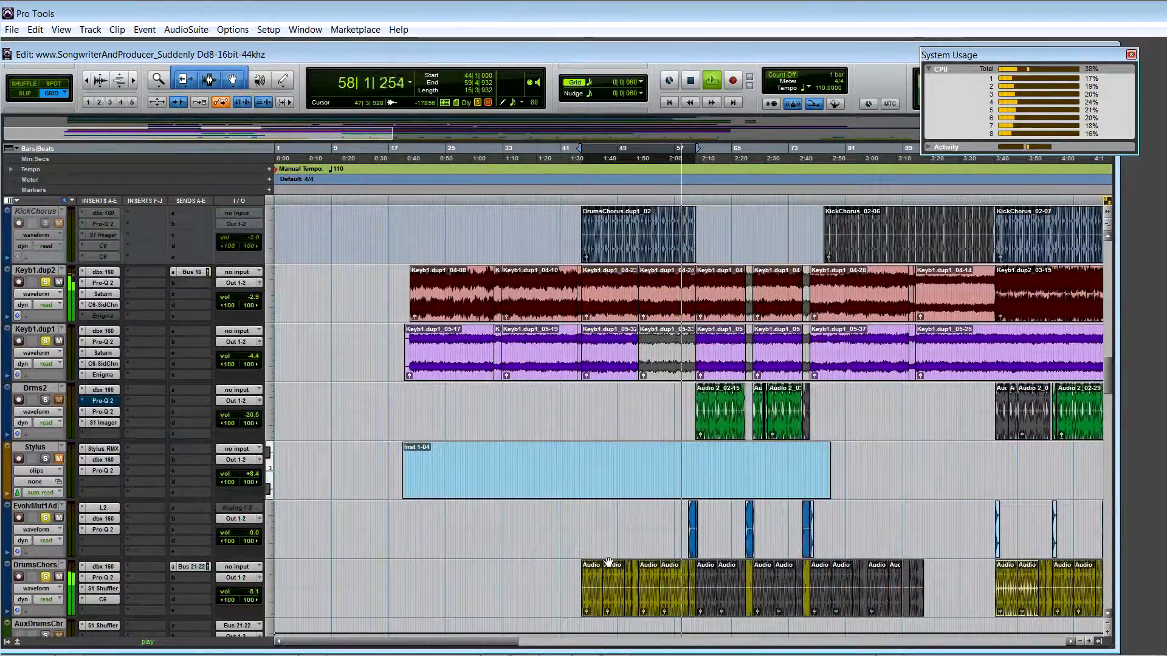
scroll(608, 562, "up", 6)
scroll(608, 562, "up", 8)
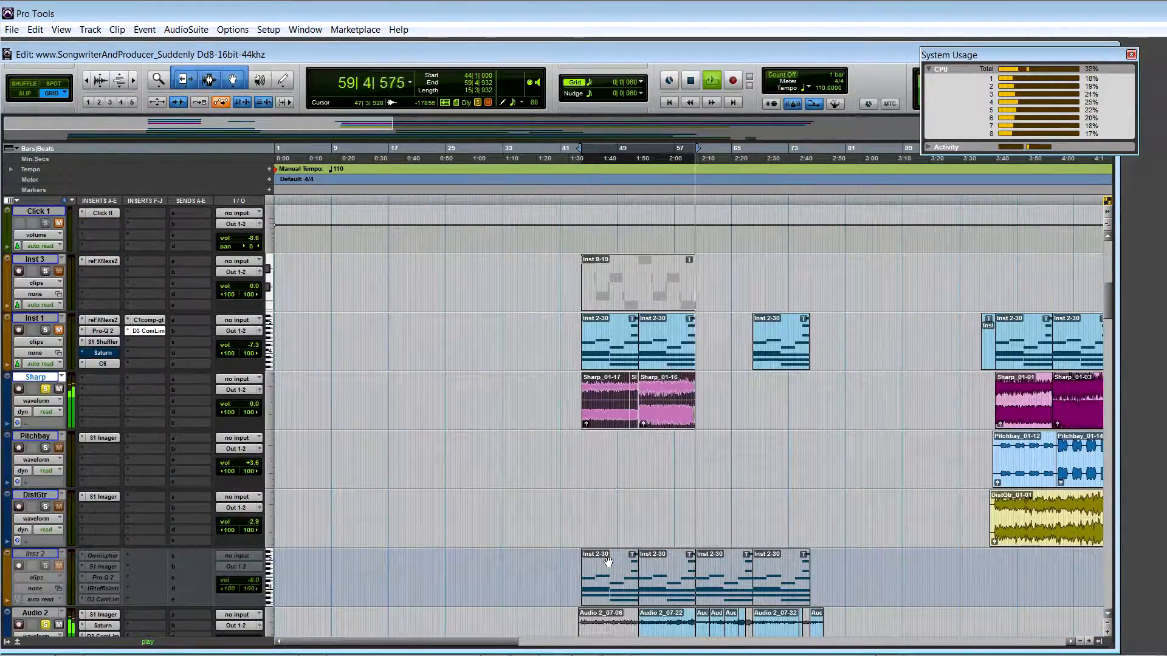
Review the track layers from Inst 2 down through the drum and vocal tracks while the soloed chorus plays, and return to the Sharp track
scroll(649, 481, "down", 6)
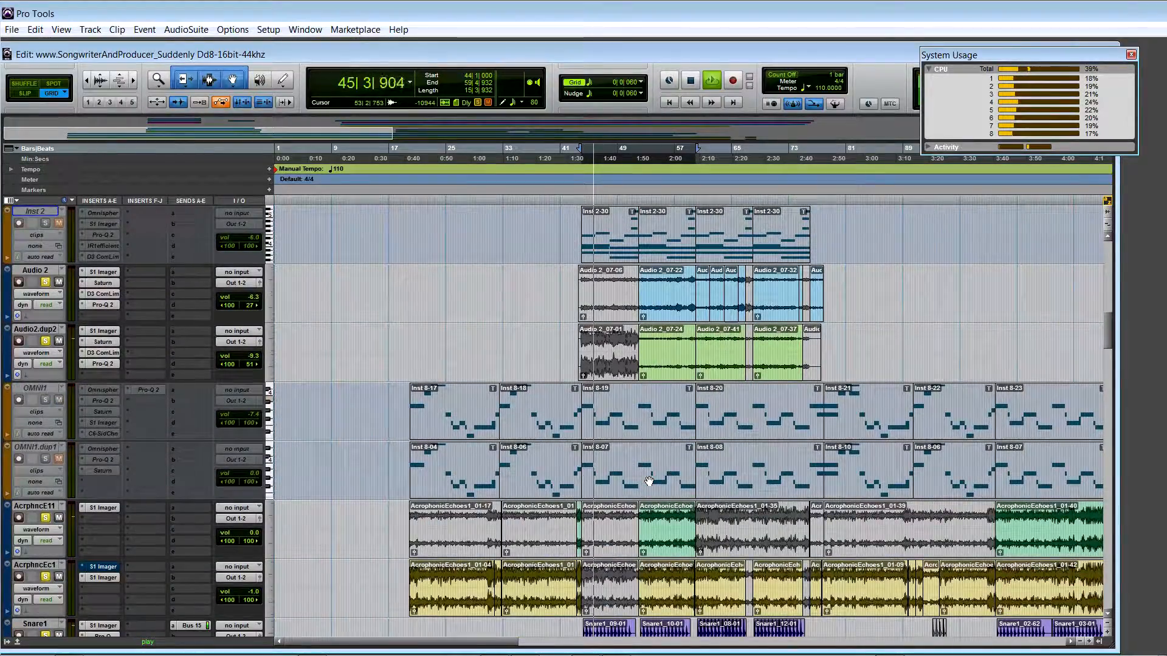
scroll(648, 482, "down", 6)
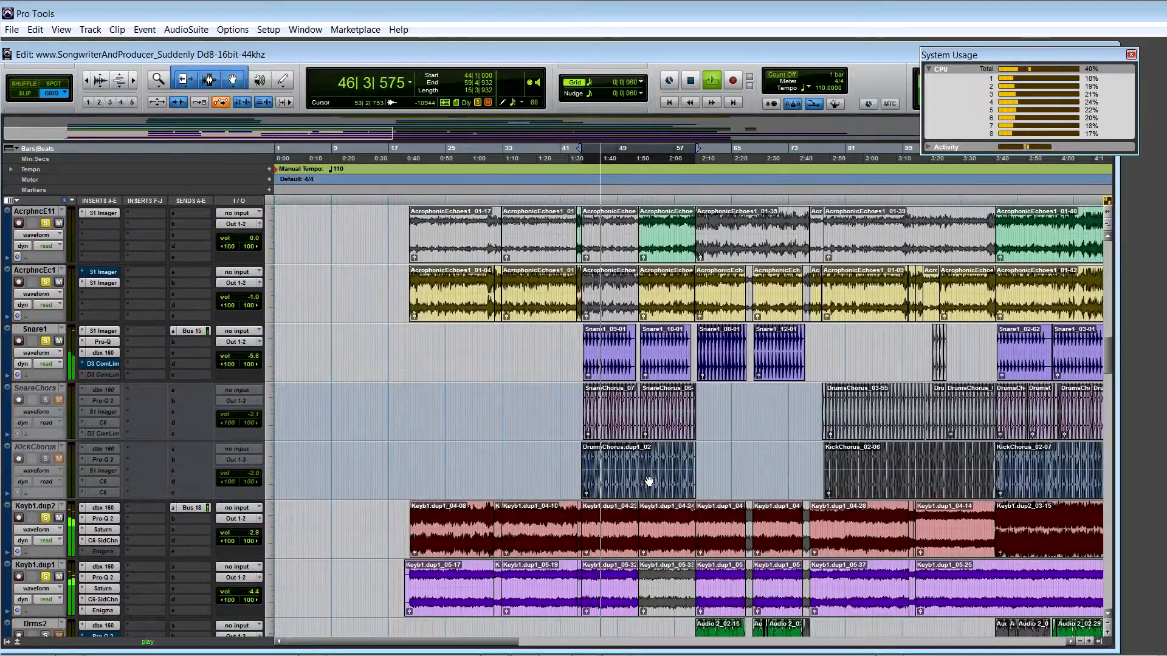
scroll(649, 481, "down", 3)
scroll(649, 481, "down", 5)
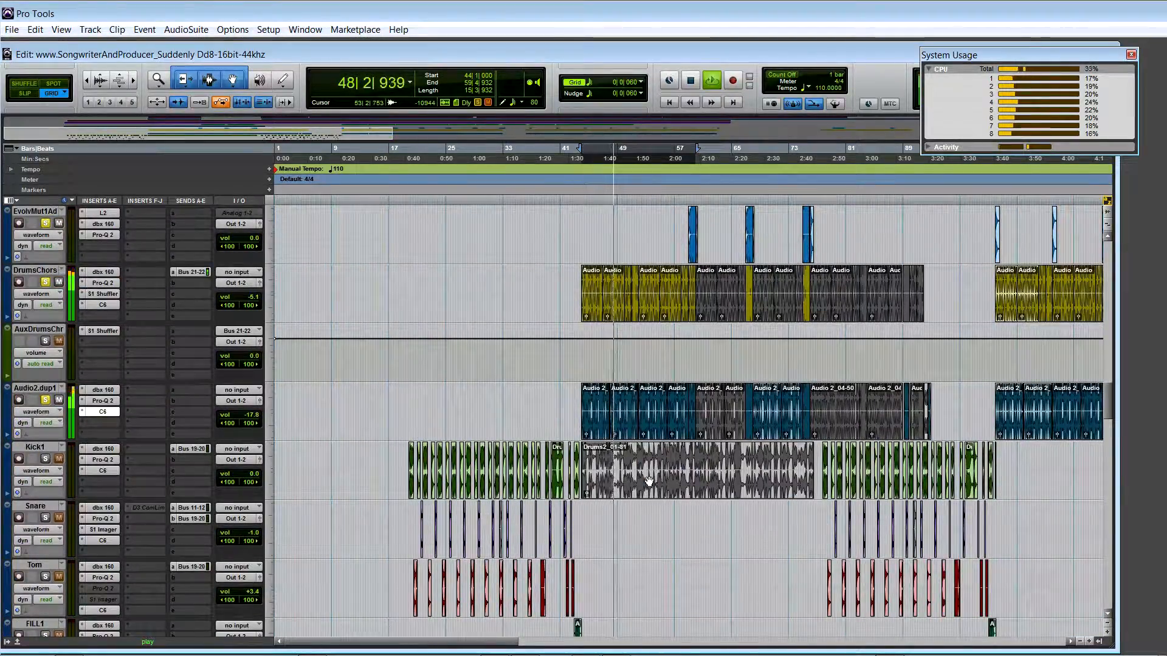
scroll(649, 481, "down", 4)
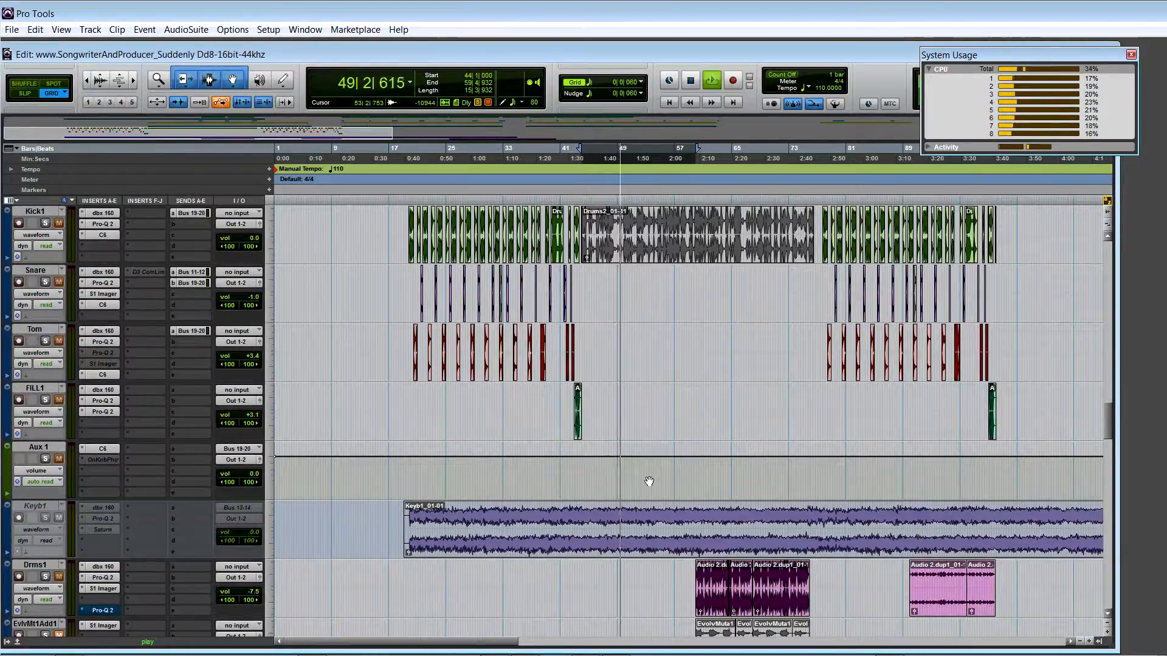
scroll(649, 482, "down", 12)
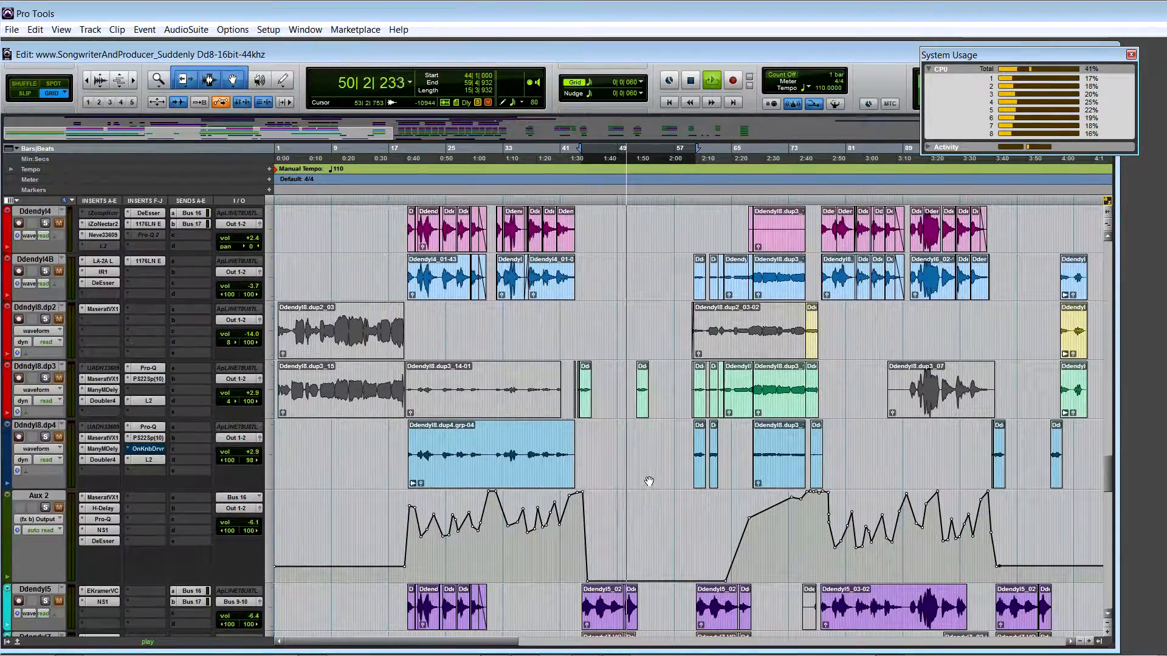
scroll(649, 482, "down", 8)
scroll(649, 481, "up", 11)
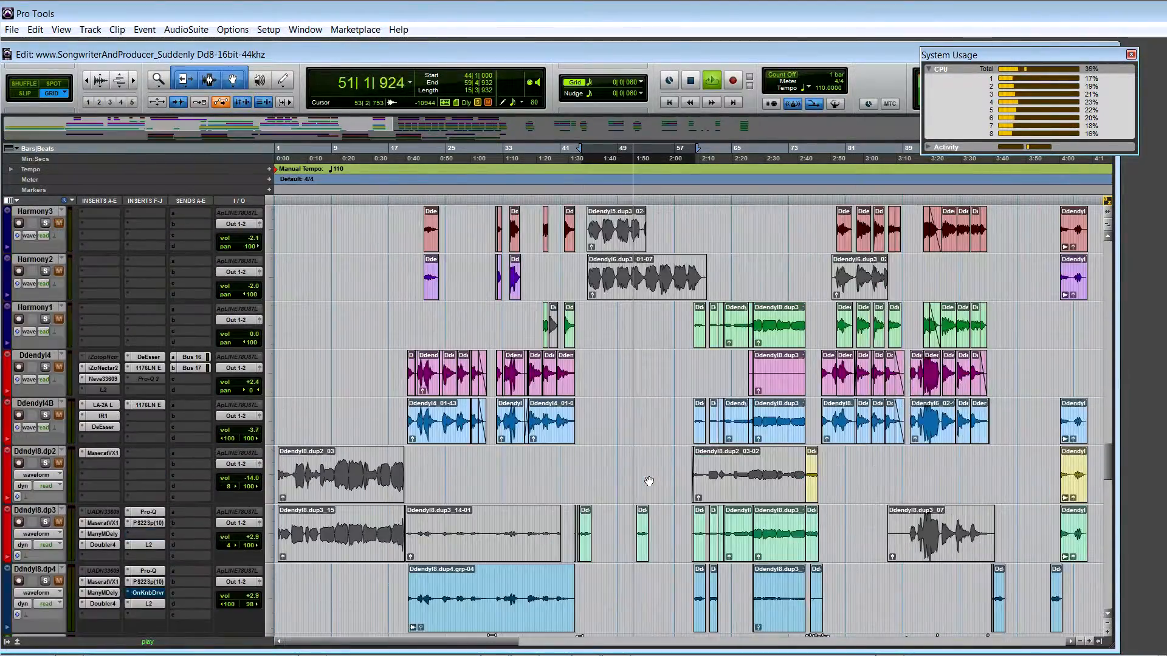
scroll(649, 481, "up", 12)
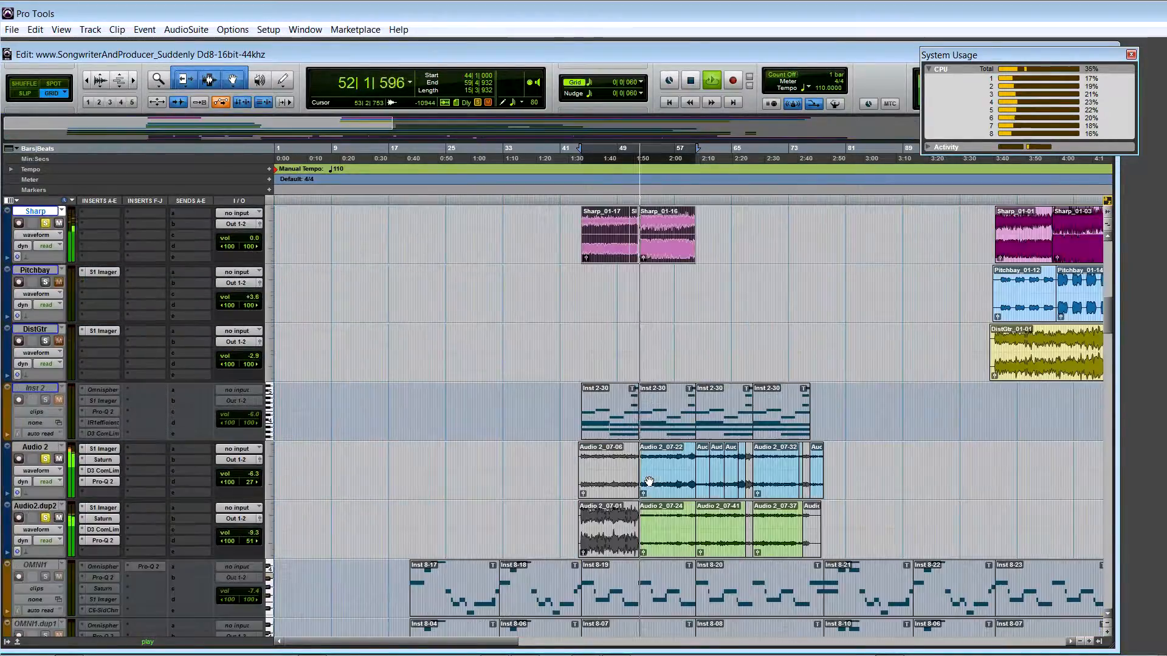
scroll(649, 481, "up", 2)
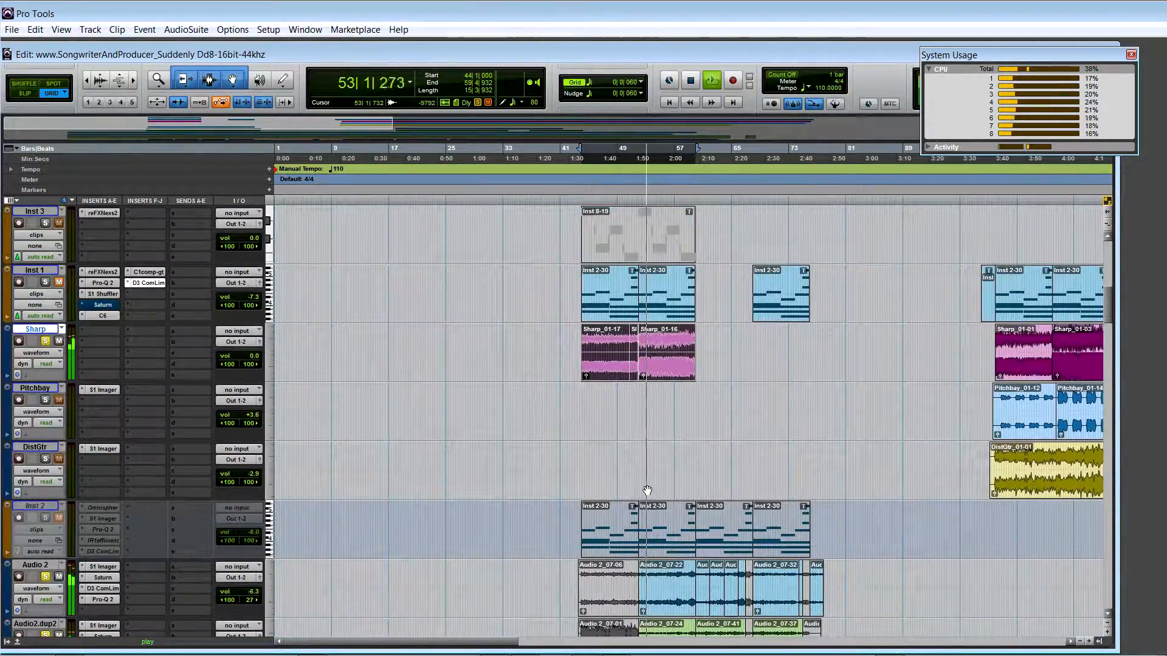
Stop playback and take the soloed chorus tracks out of solo, from Sharp and Audio 2 down to Audio2.dup1
key("space")
left_click(581, 395)
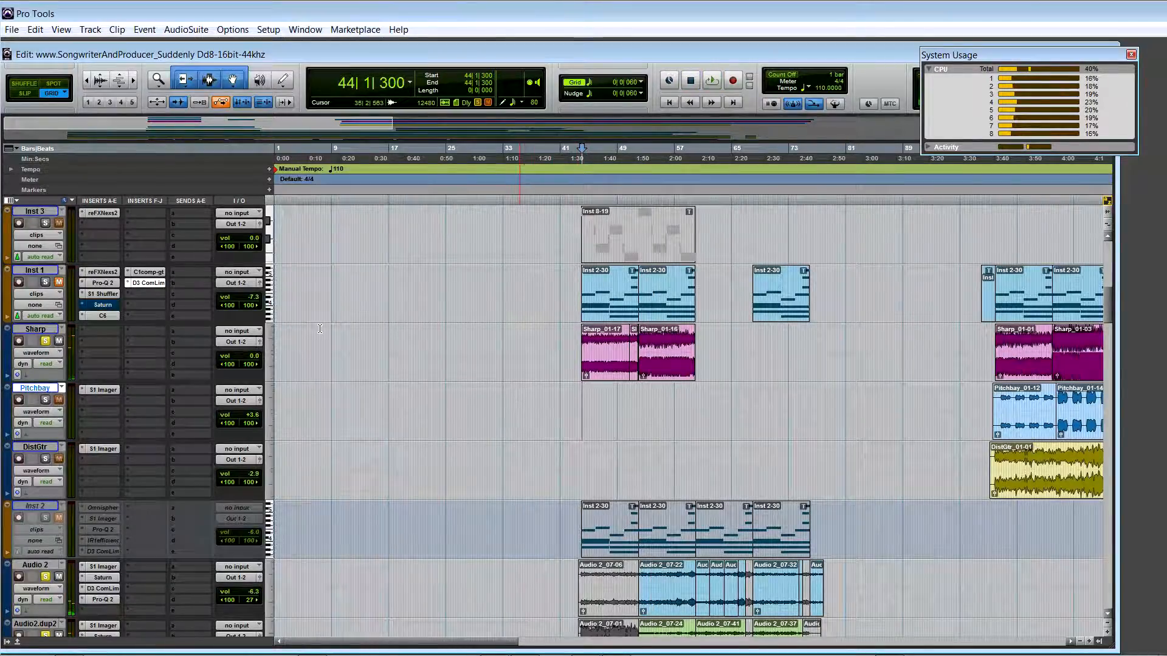
scroll(50, 421, "down", 5)
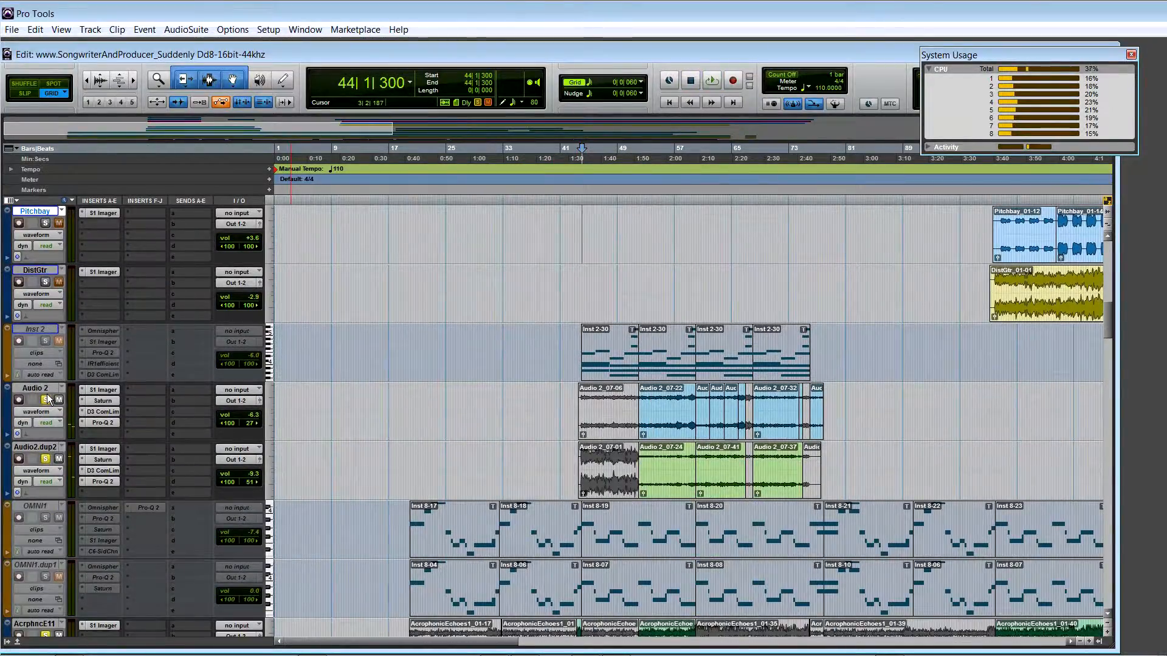
scroll(46, 394, "down", 5)
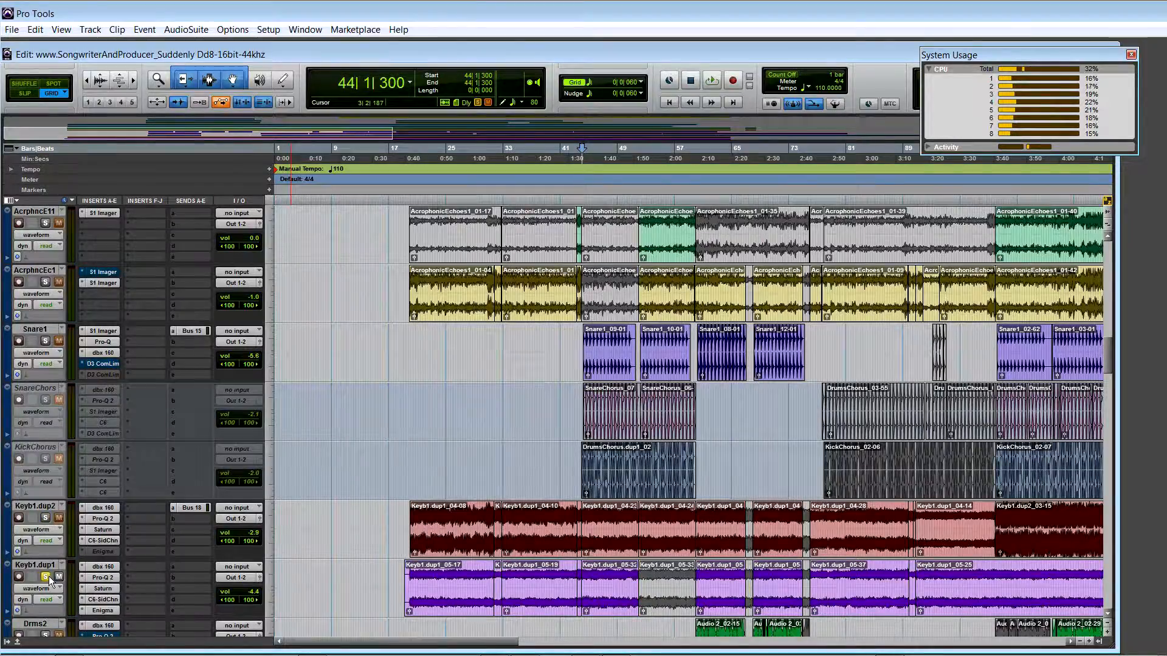
scroll(49, 580, "down", 5)
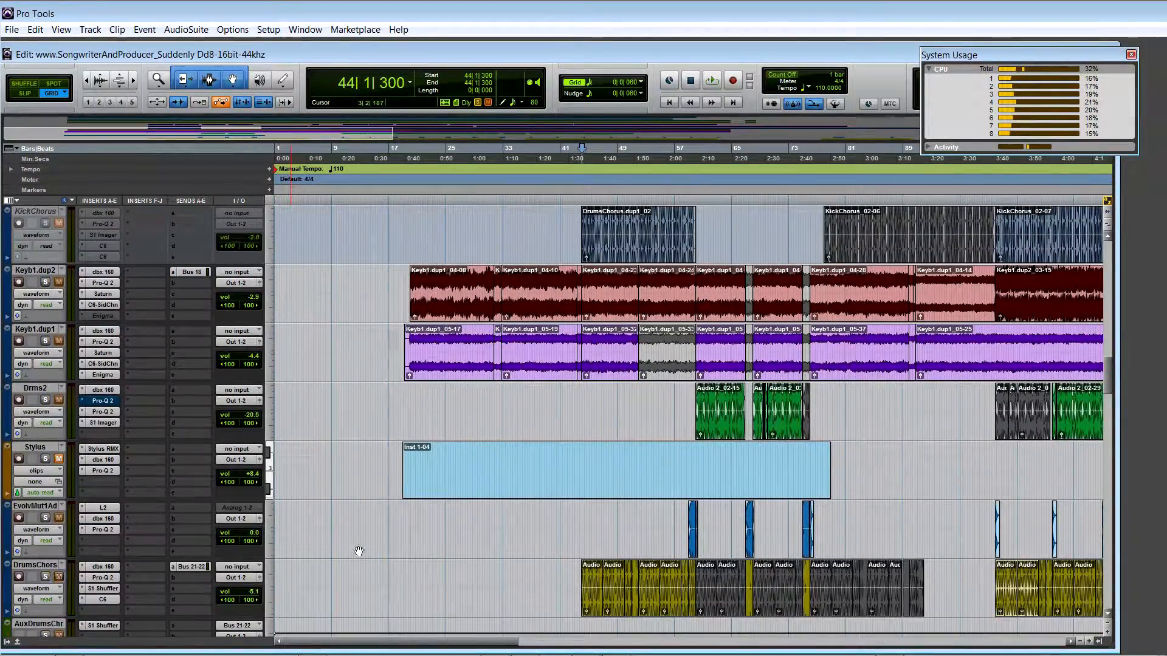
scroll(420, 542, "down", 5)
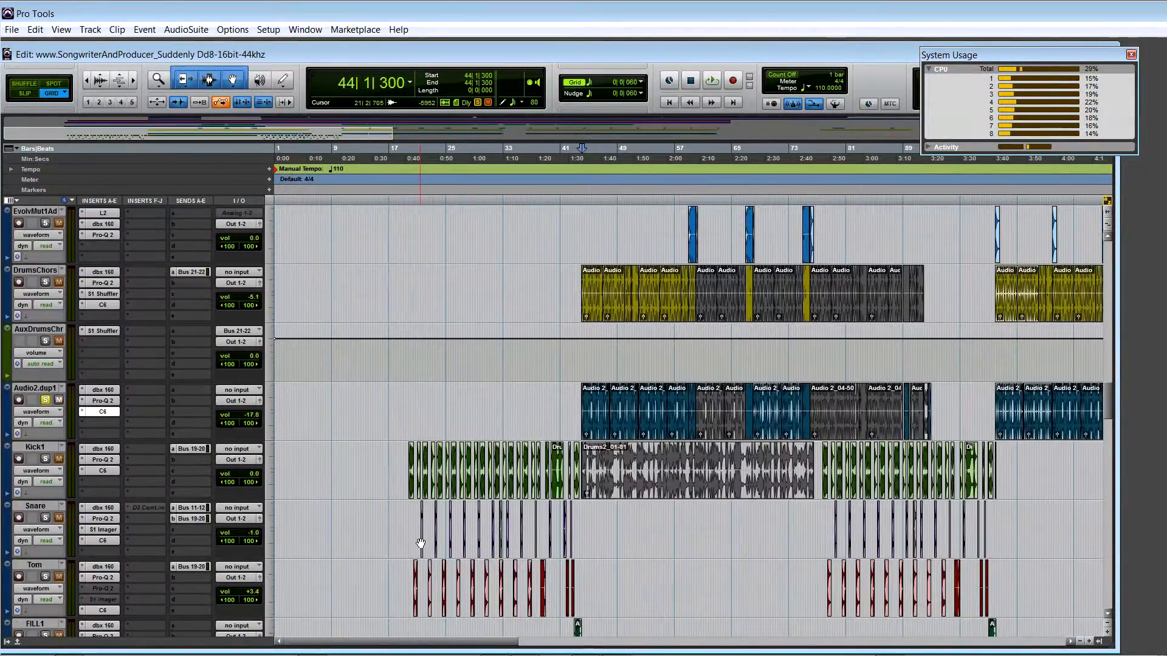
left_click(47, 400)
Play the full mix from 33|1|060 with the timeline enlarged around the chorus, and maximize the Edit window
scroll(494, 352, "down", 8)
left_click(511, 443)
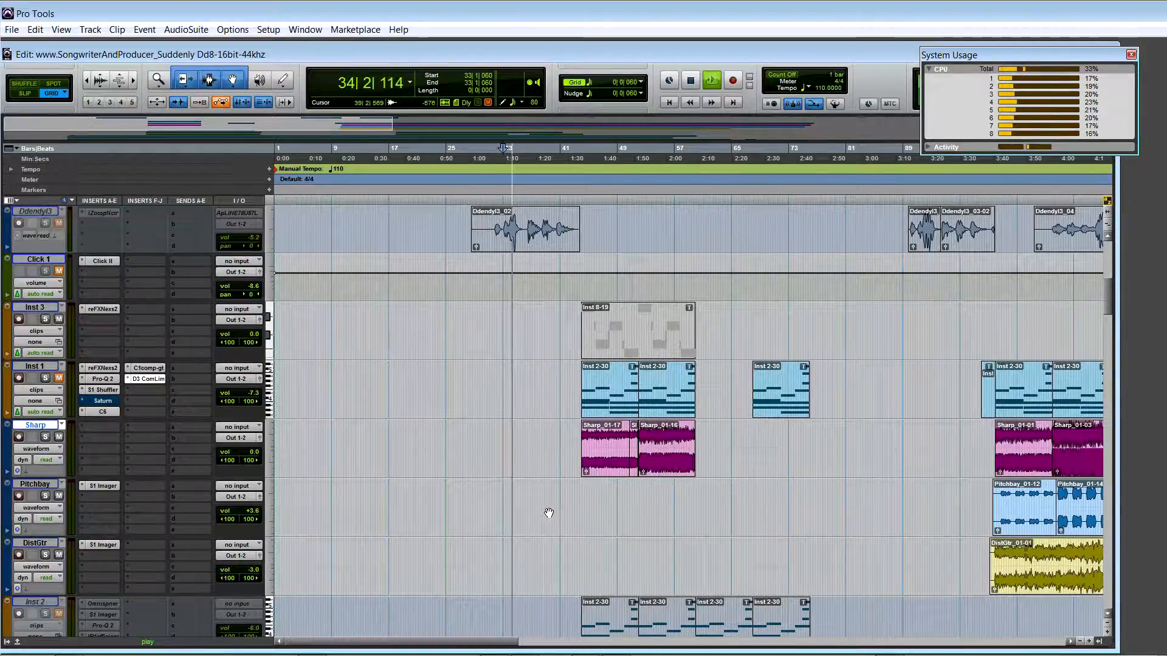
key("ctrl+]")
left_click_drag(411, 643, 451, 643)
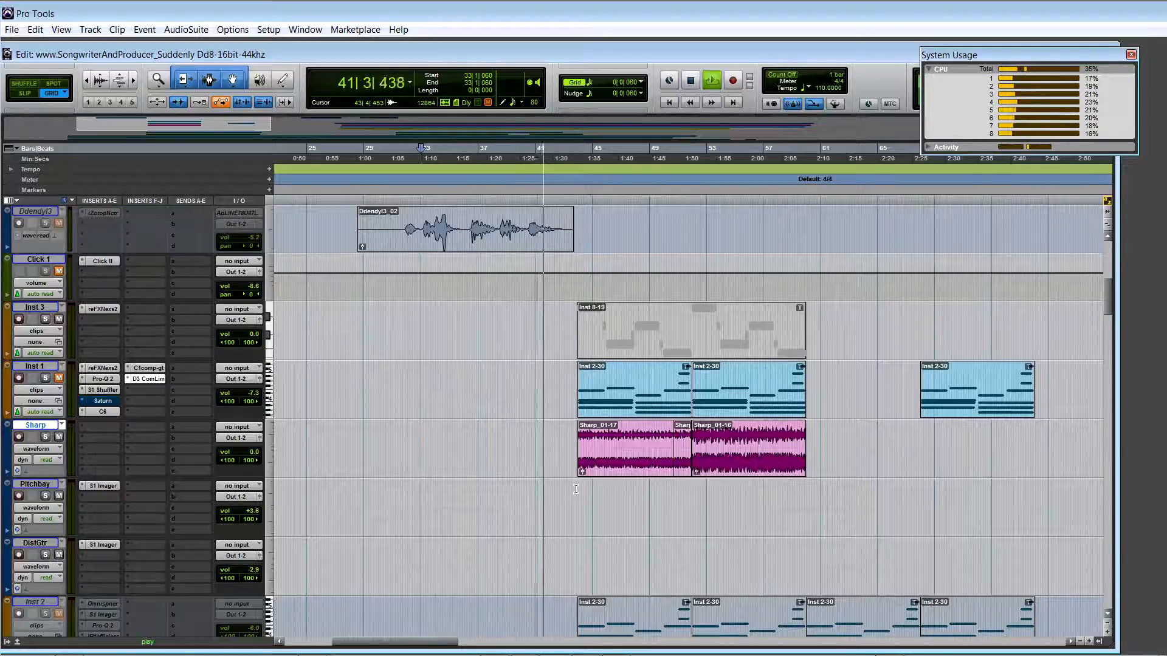
double_click(591, 55)
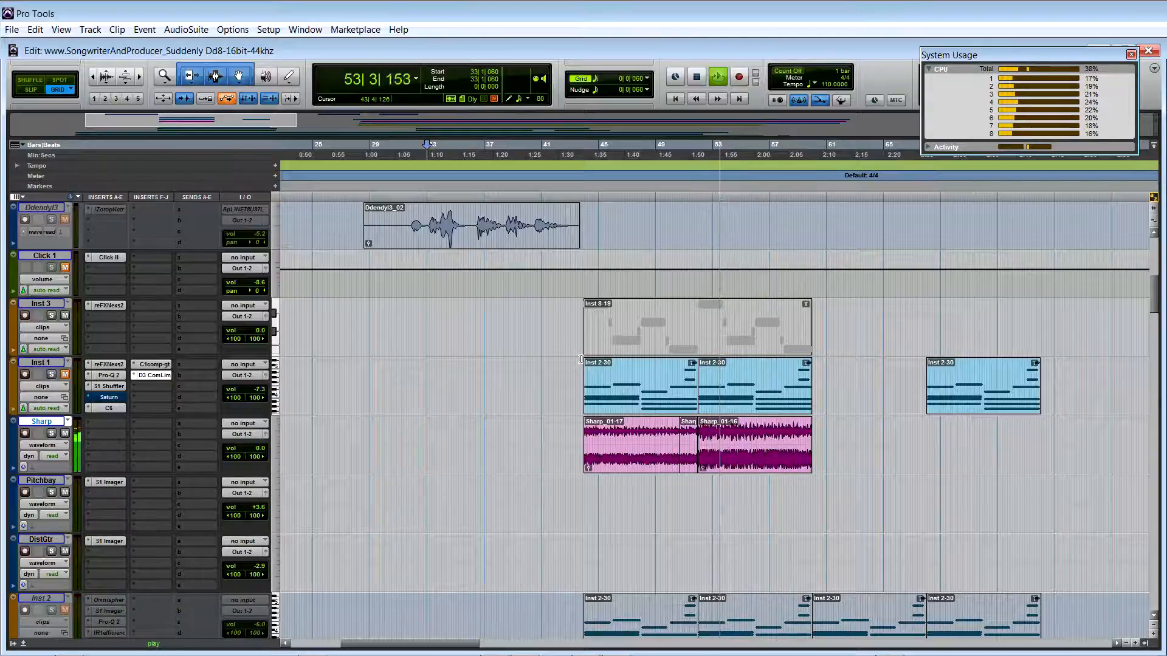
Compare the chorus sections by marking ranges on the Pitchbay track from the start and from the end of the Sharp_01-16 clip
scroll(580, 360, "down", 5)
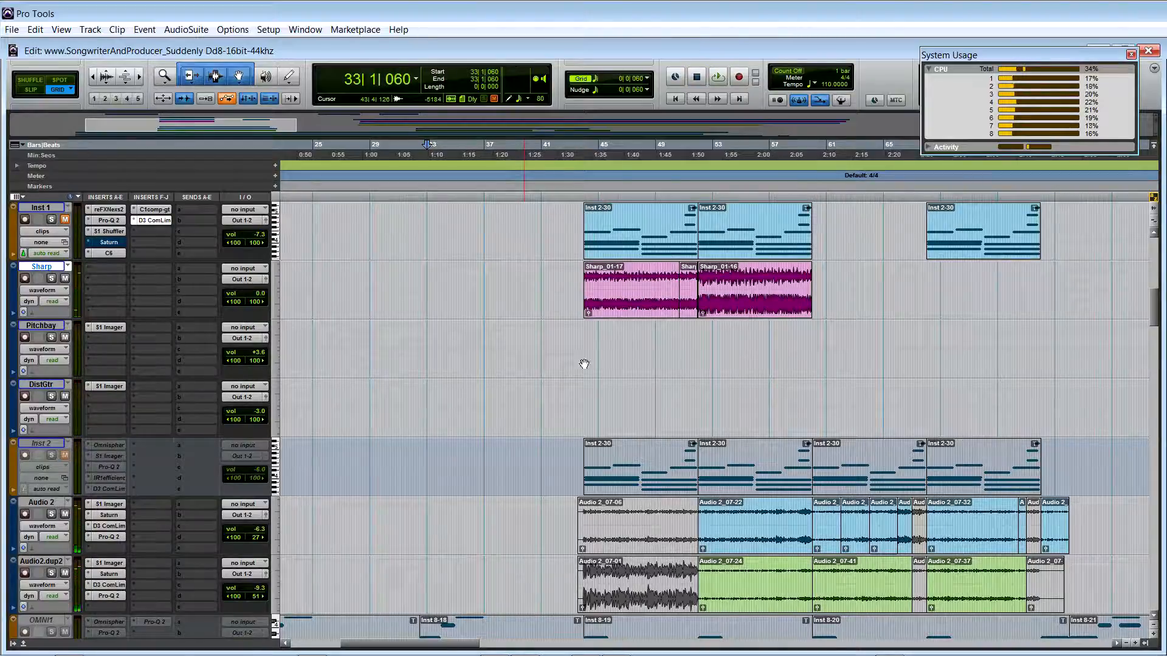
left_click(698, 337)
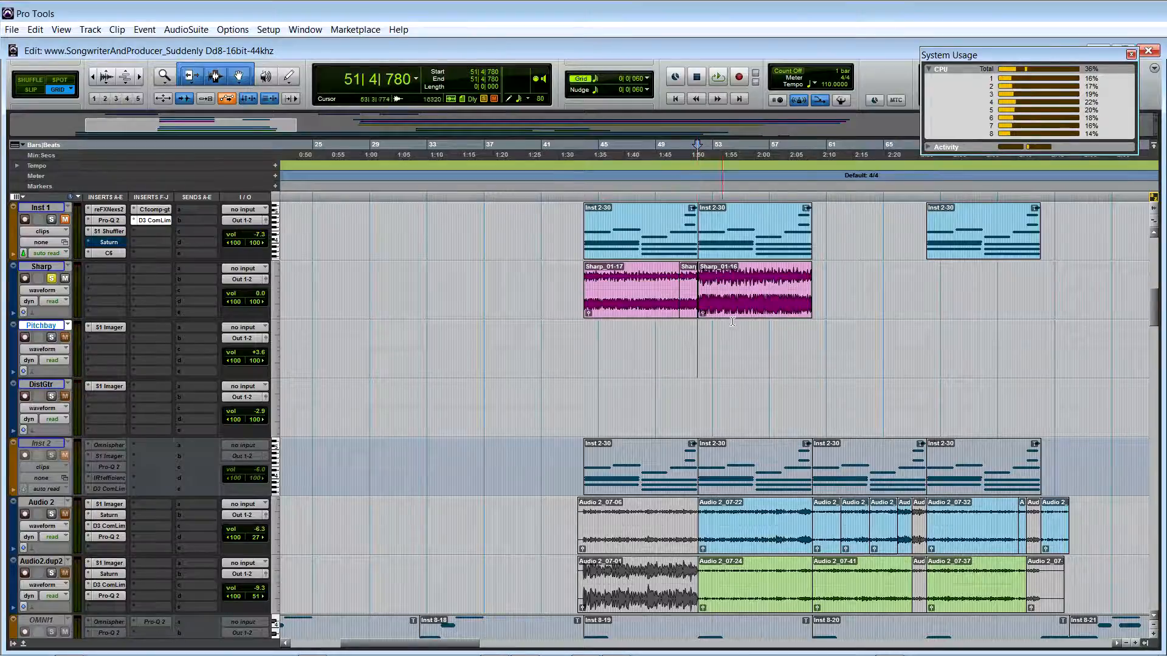
left_click_drag(813, 327, 1034, 332)
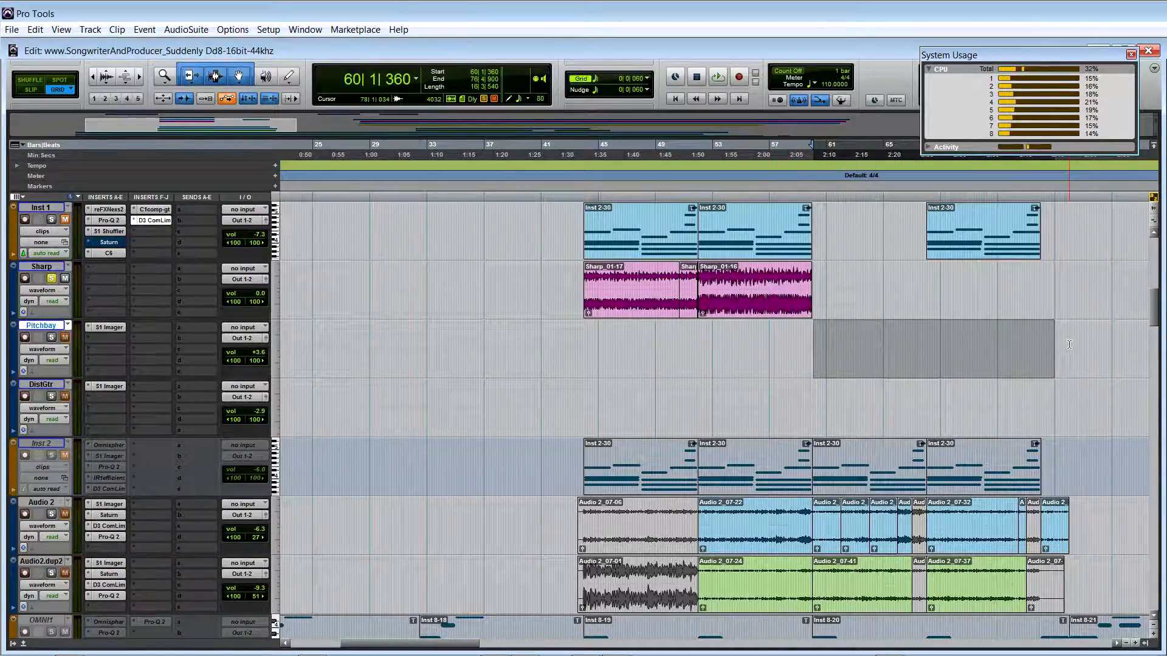
left_click(696, 328)
left_click_drag(730, 329, 1048, 321)
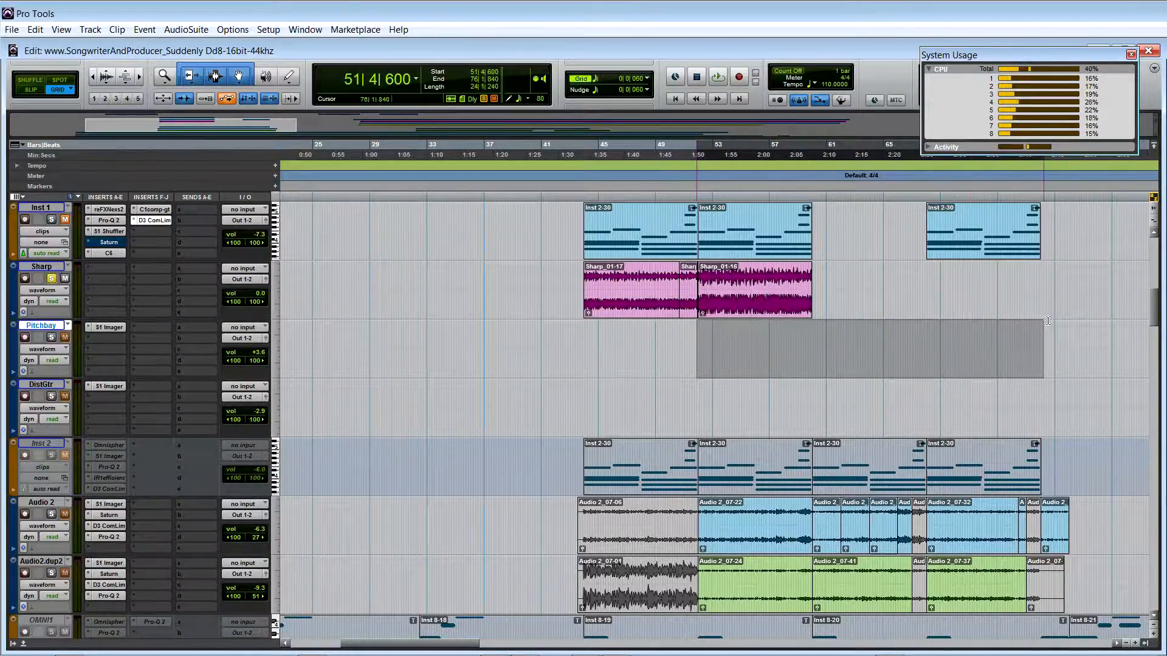
left_click_drag(698, 332, 816, 327)
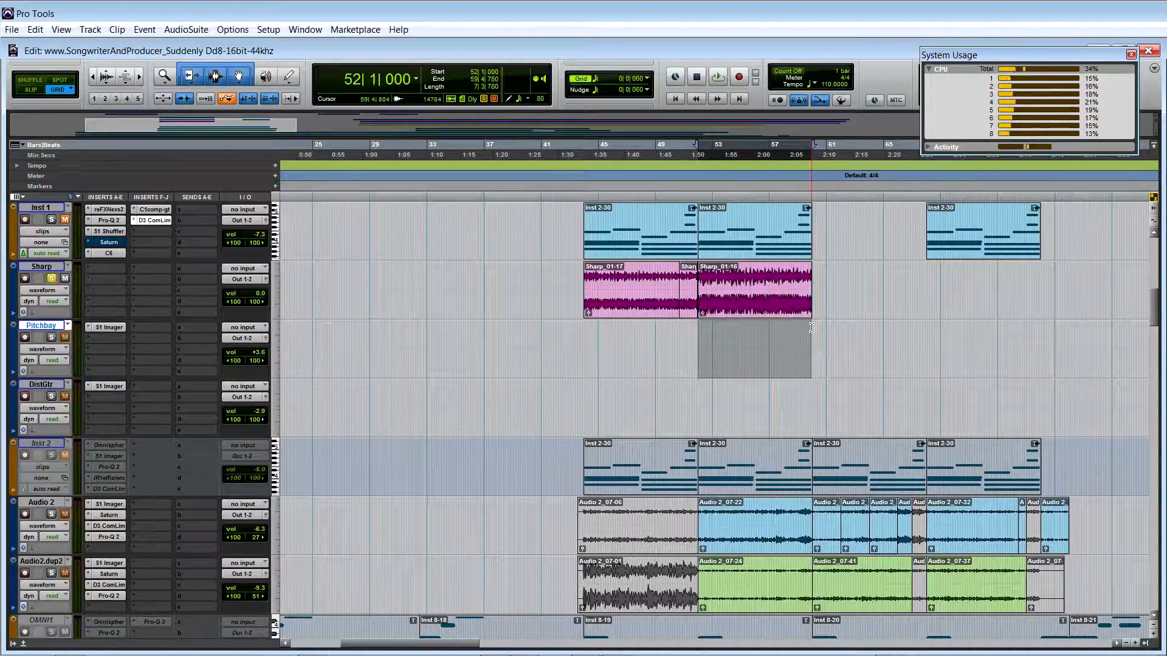
triple_click(811, 328)
left_click_drag(811, 327, 1109, 324)
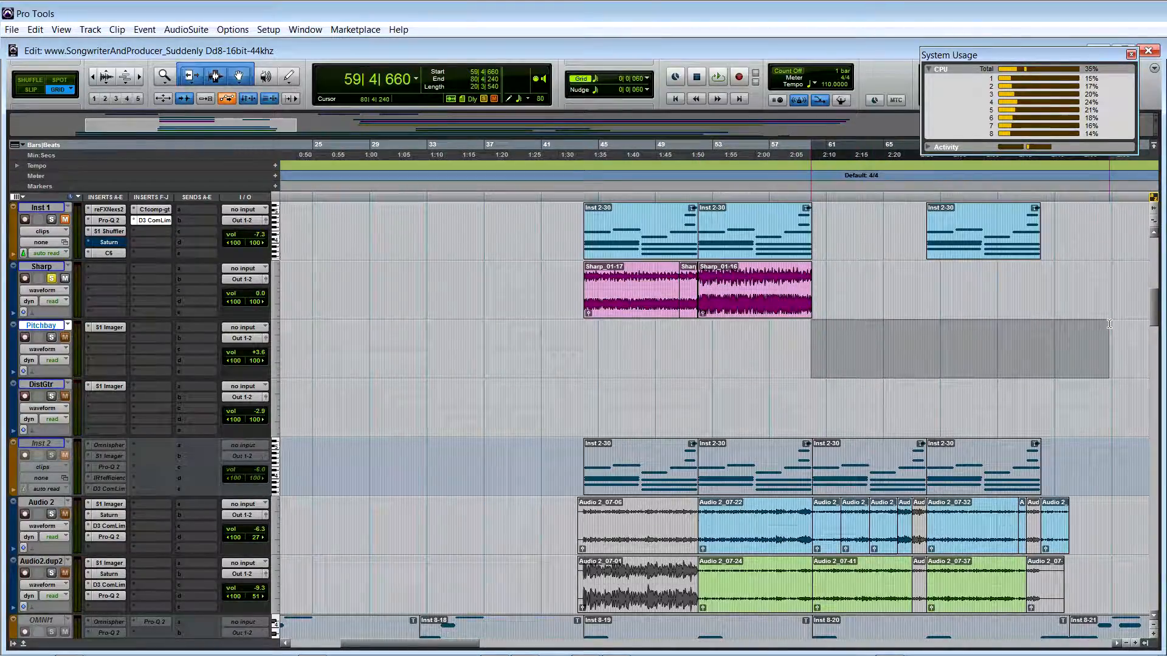
Play the full mix from 52|1|000 past the chorus, stop, and mark a Pitchbay range starting at 60|1|180
left_click(698, 329)
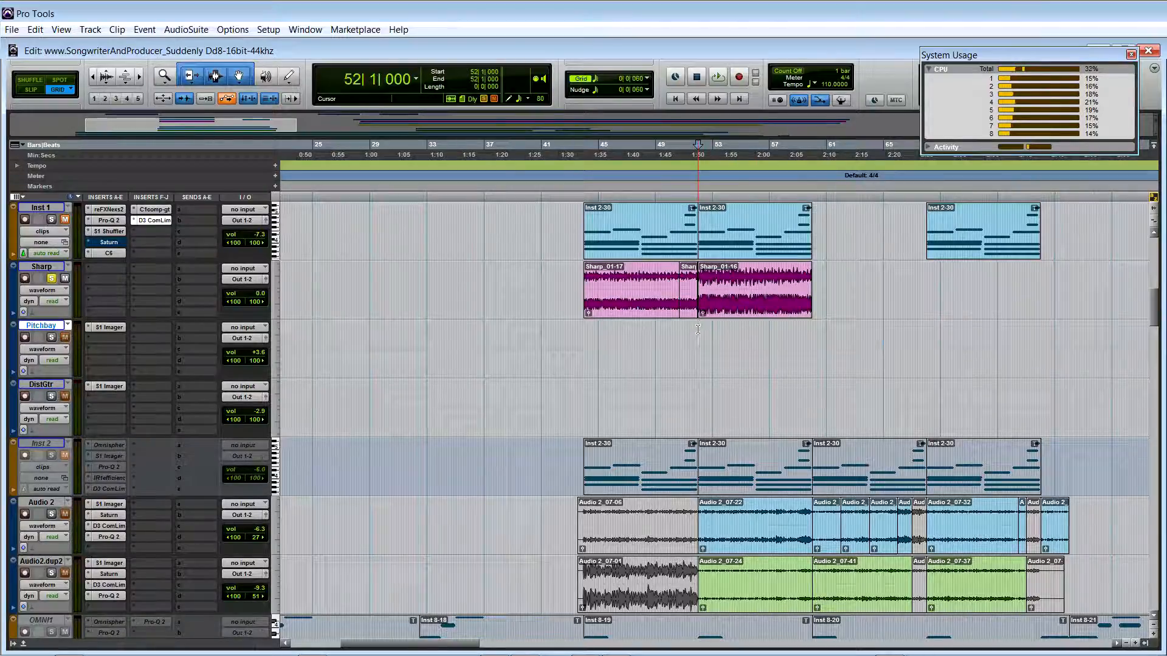
key("space")
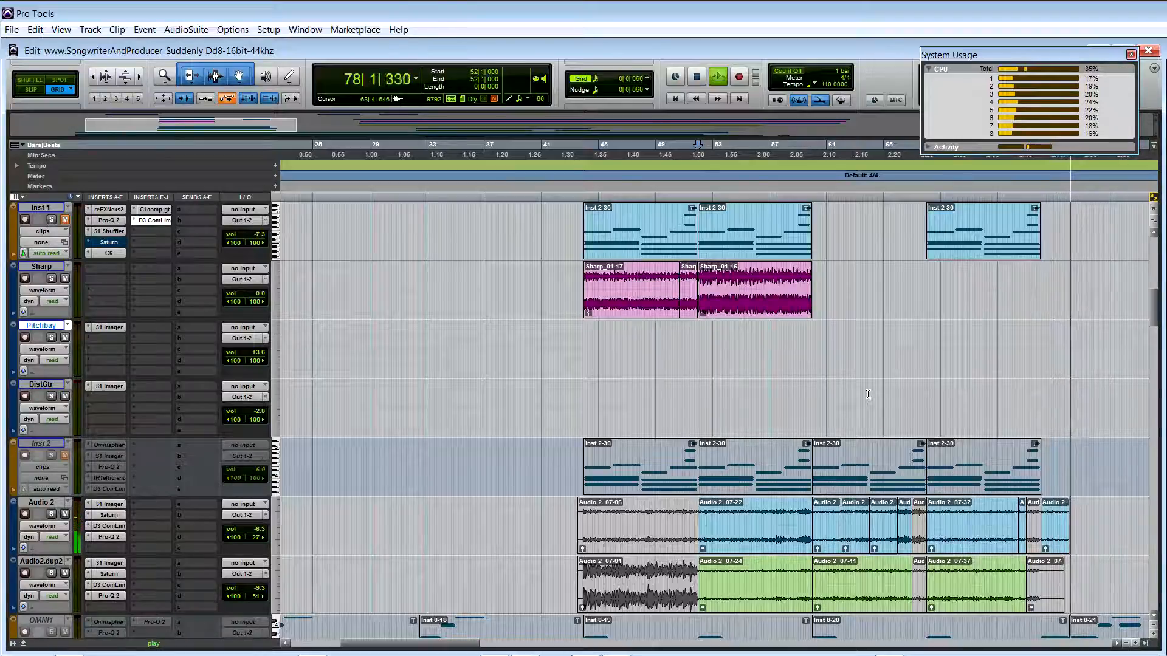
key("space")
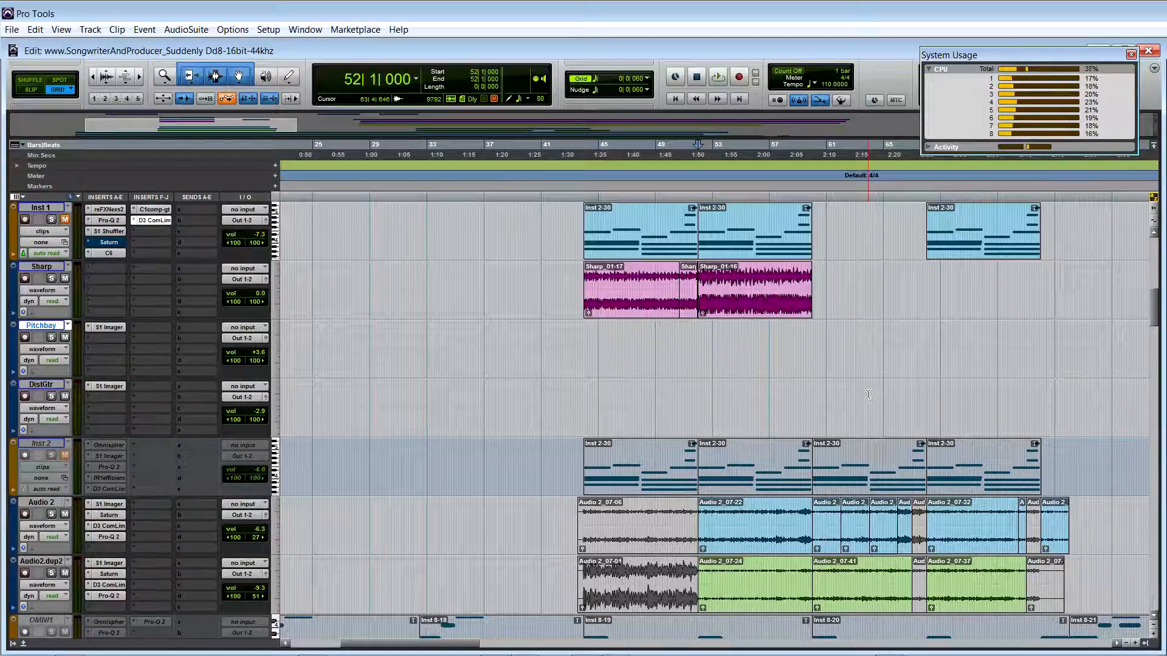
left_click_drag(813, 333, 895, 340)
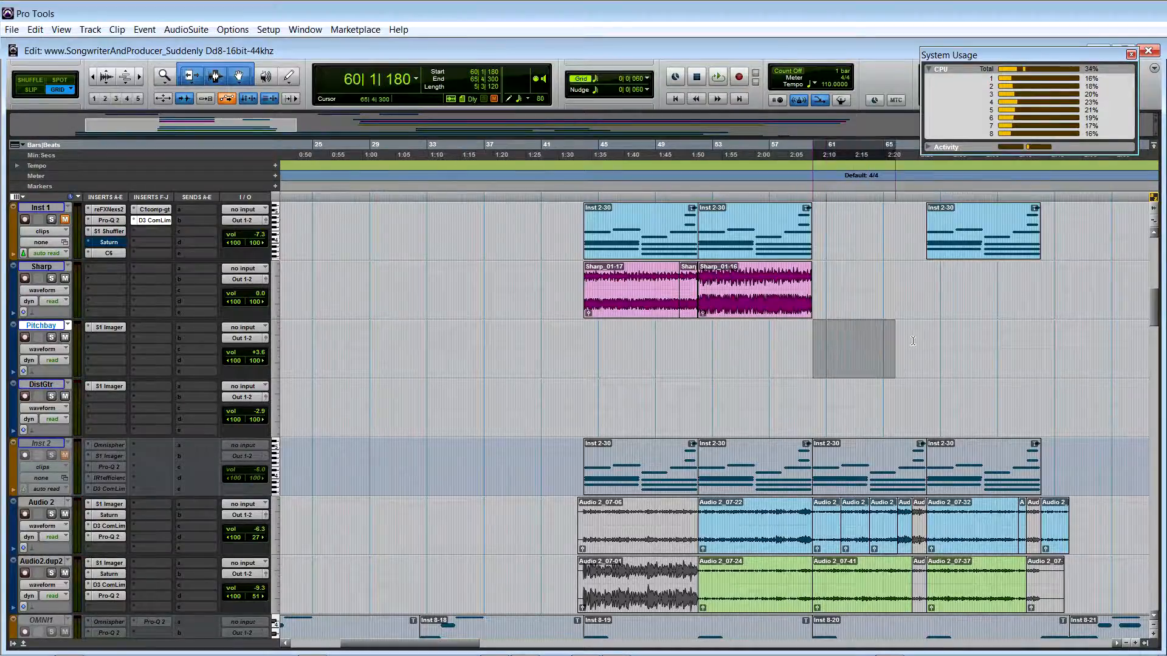